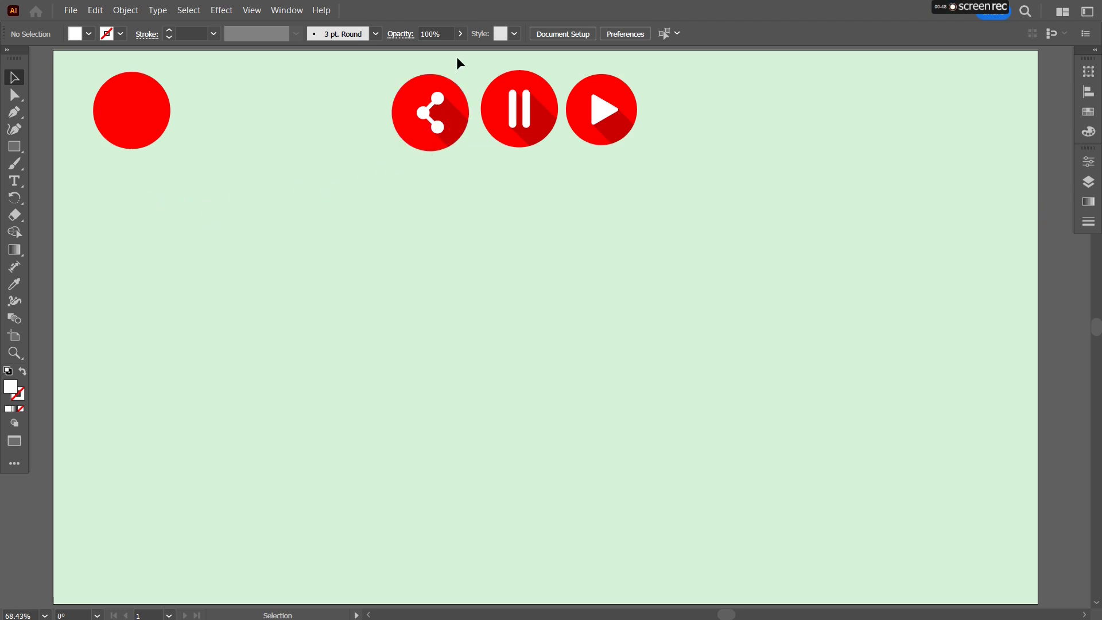
Alt-drag a copy of the plain red circle and place it below and right of the original
drag(356, 68, 478, 185)
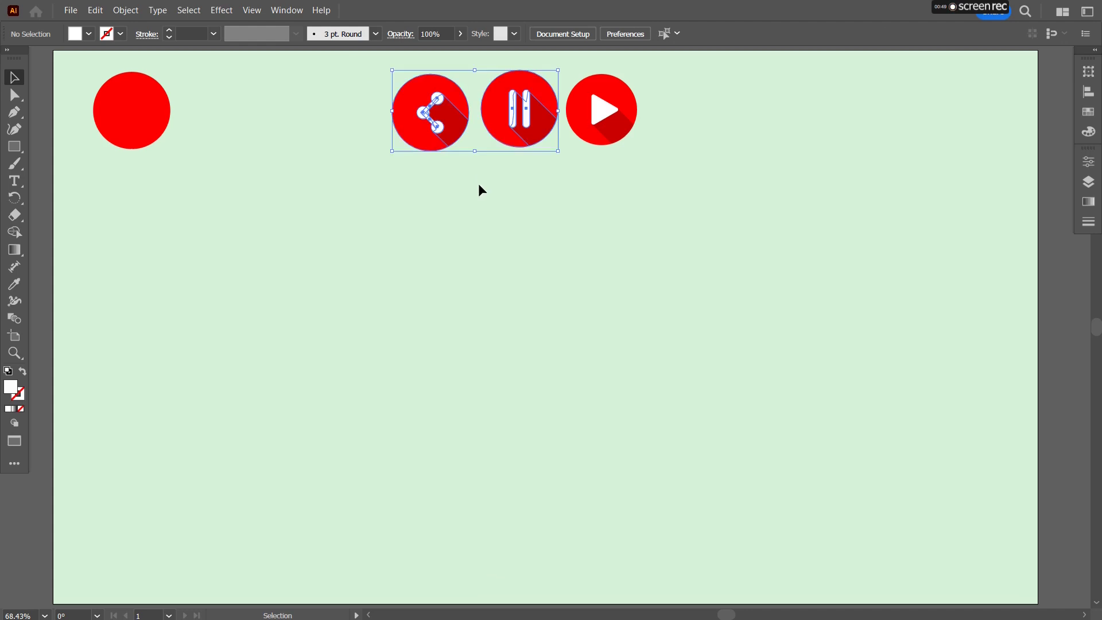
click(426, 189)
click(619, 115)
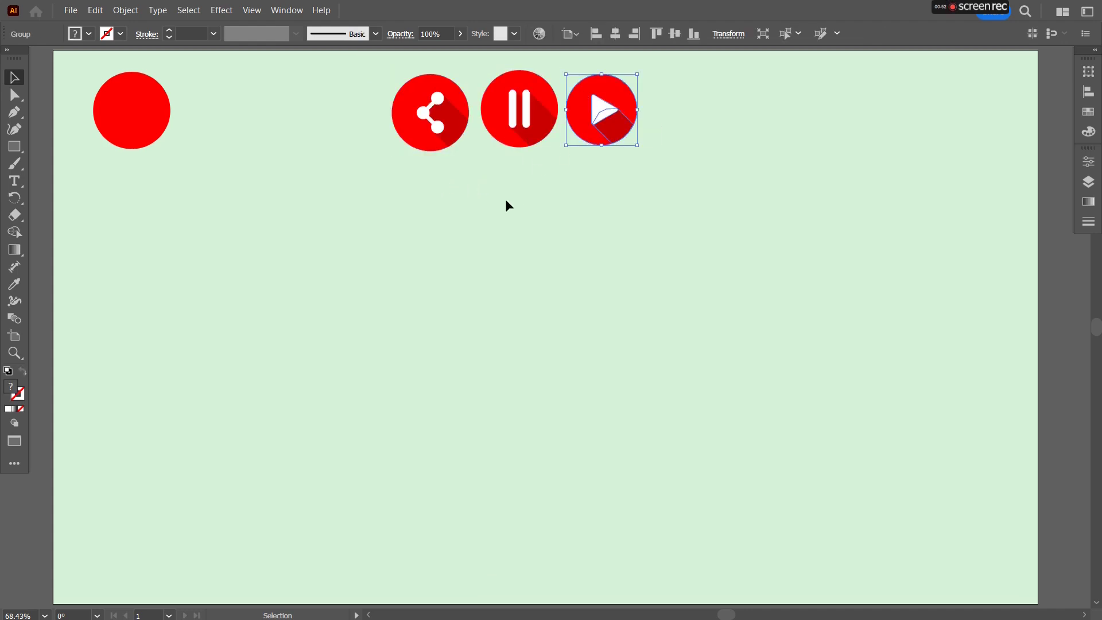
click(412, 216)
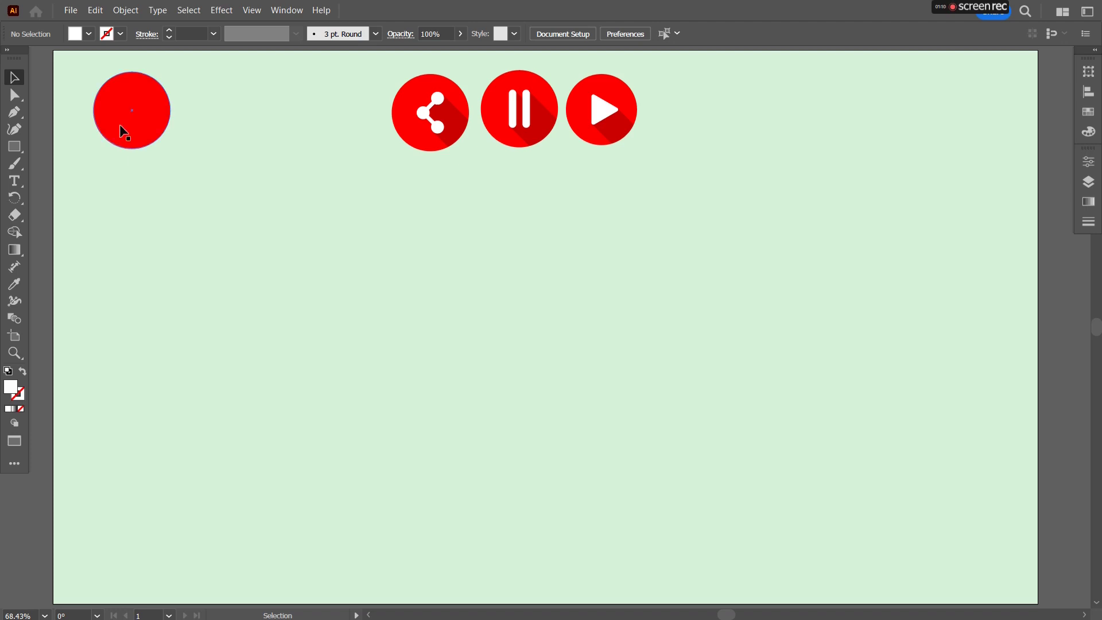
drag(127, 114, 325, 284)
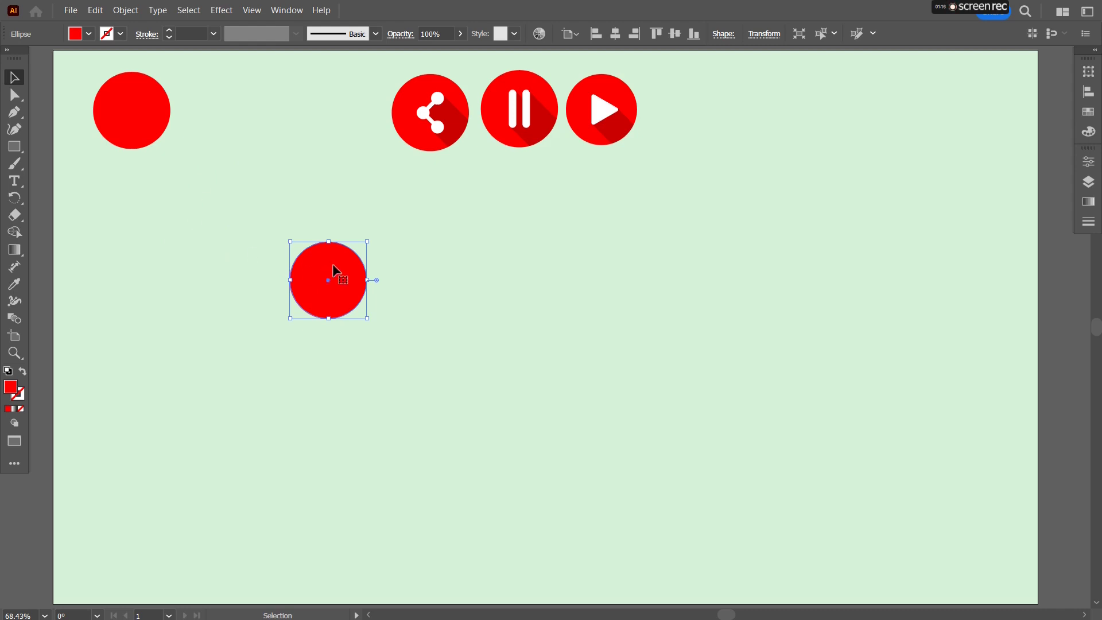
drag(335, 271, 224, 190)
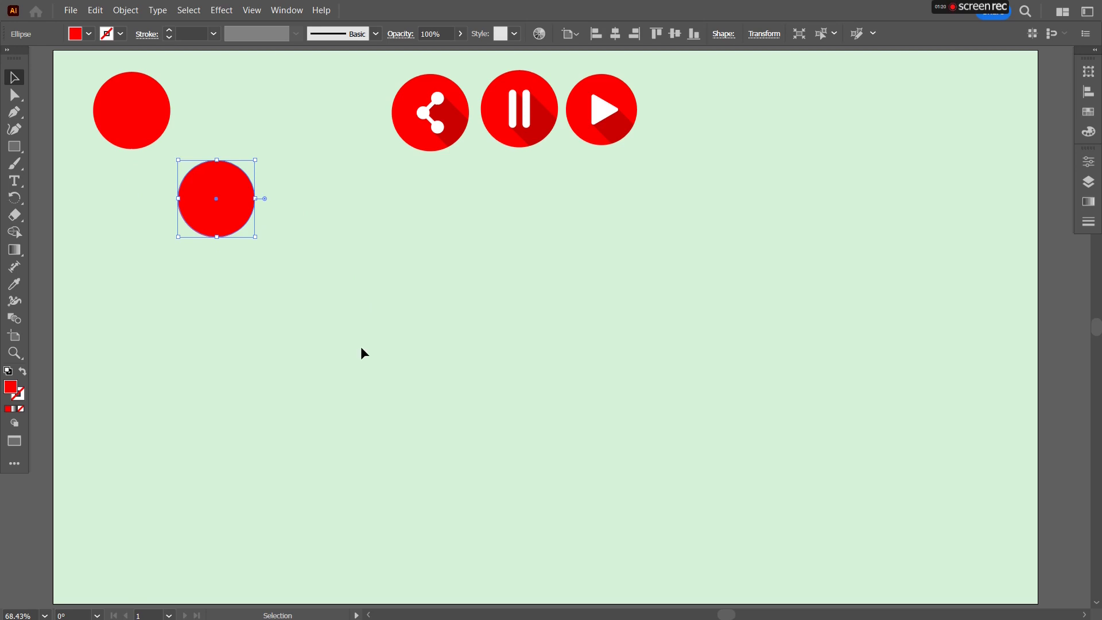
Switch to the Ellipse Tool from the shape tools group
click(20, 152)
right_click(24, 159)
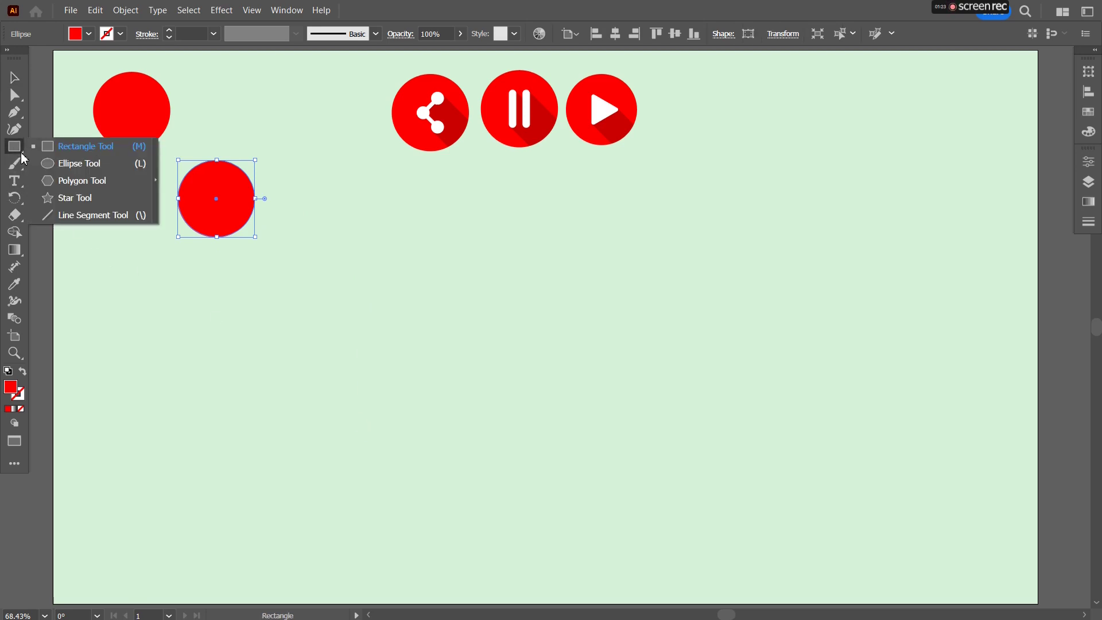
click(80, 169)
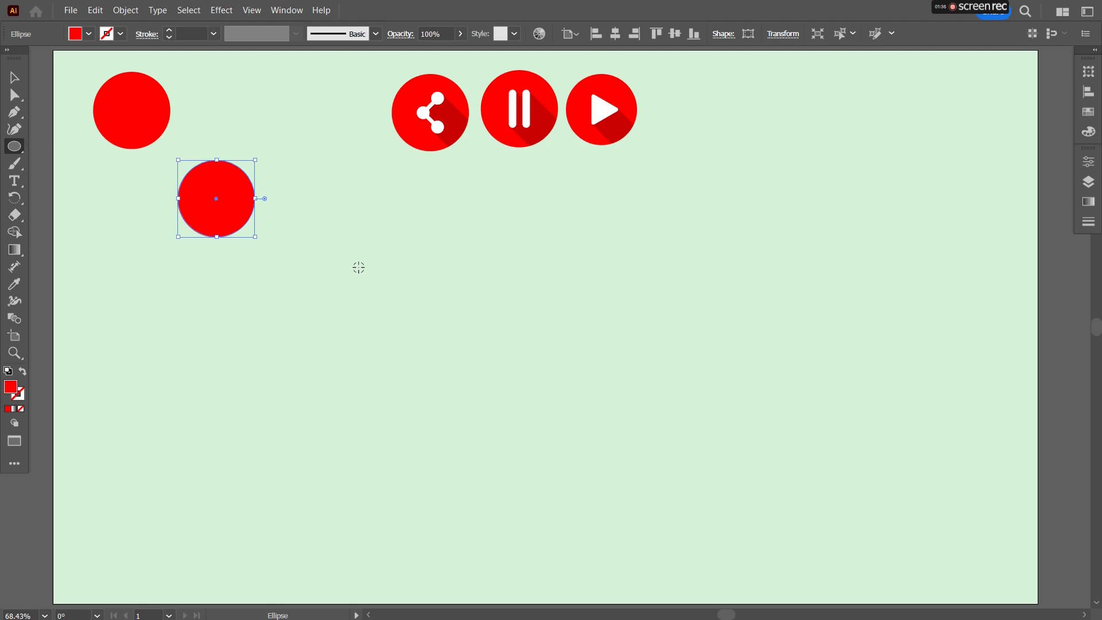
Draw a small circle below the red circles and fill it white (ffffff)
drag(358, 267, 365, 274)
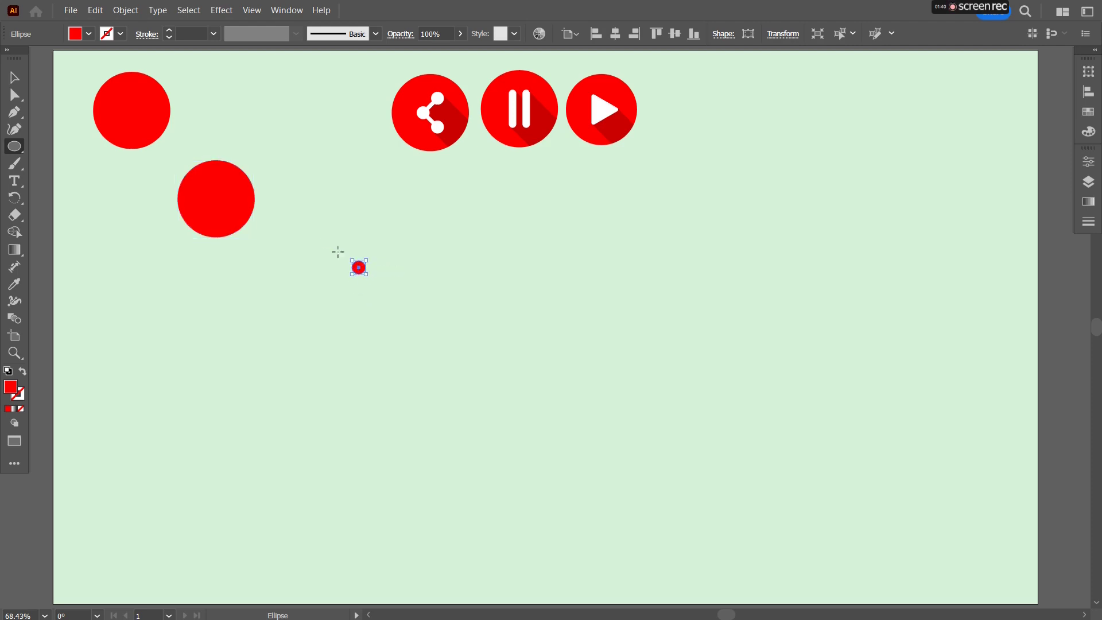
double_click(10, 386)
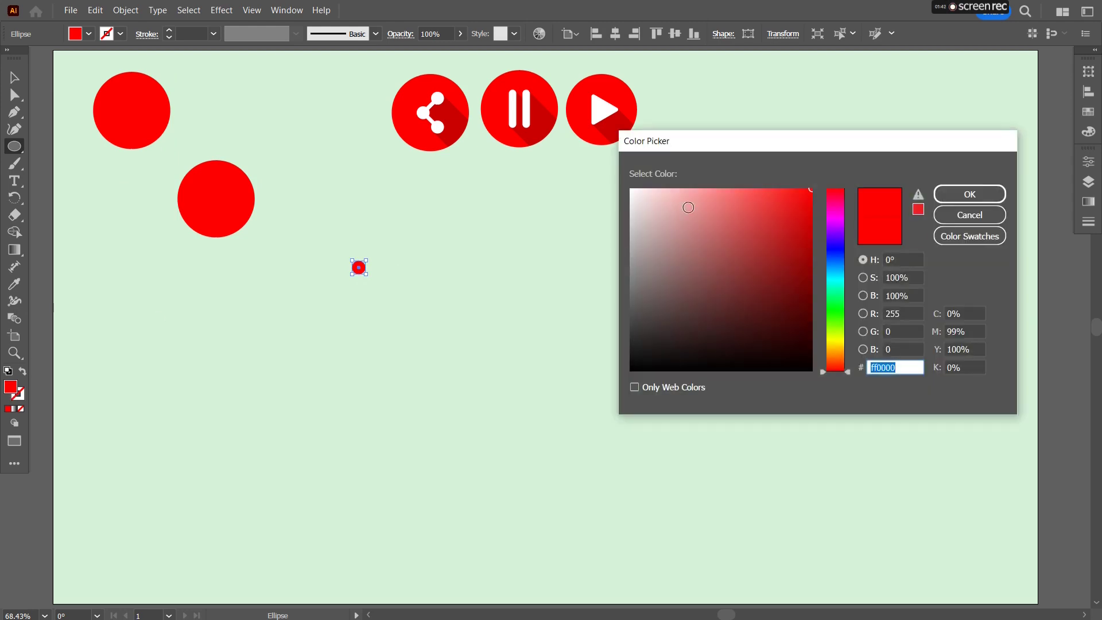
text(ffffff)
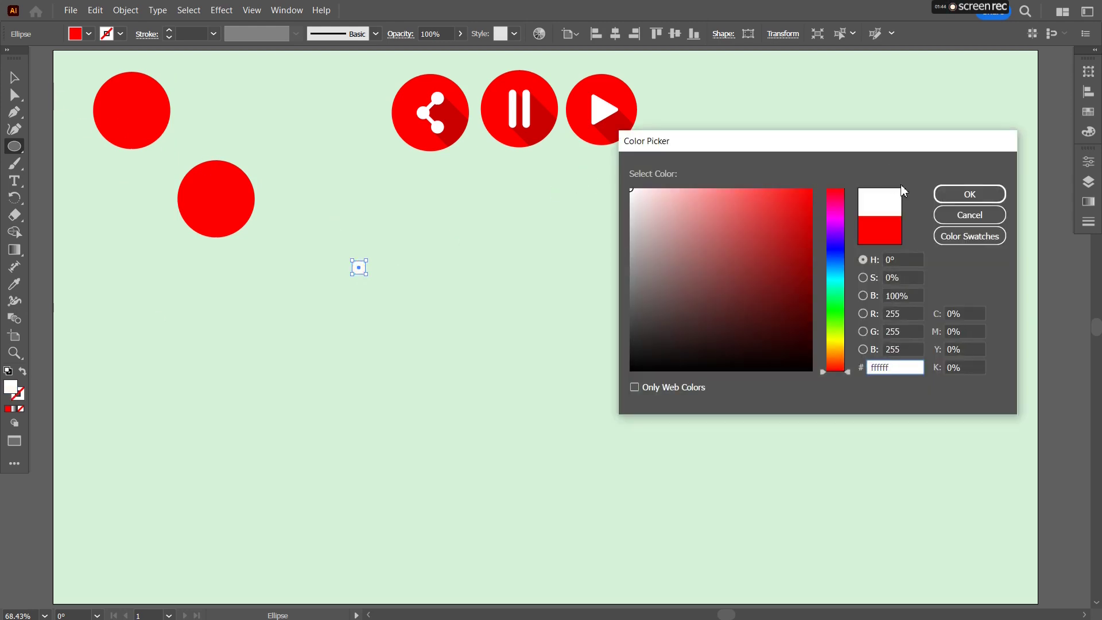
click(970, 194)
Copy the white circle straight down twice and select all three dots
key(v)
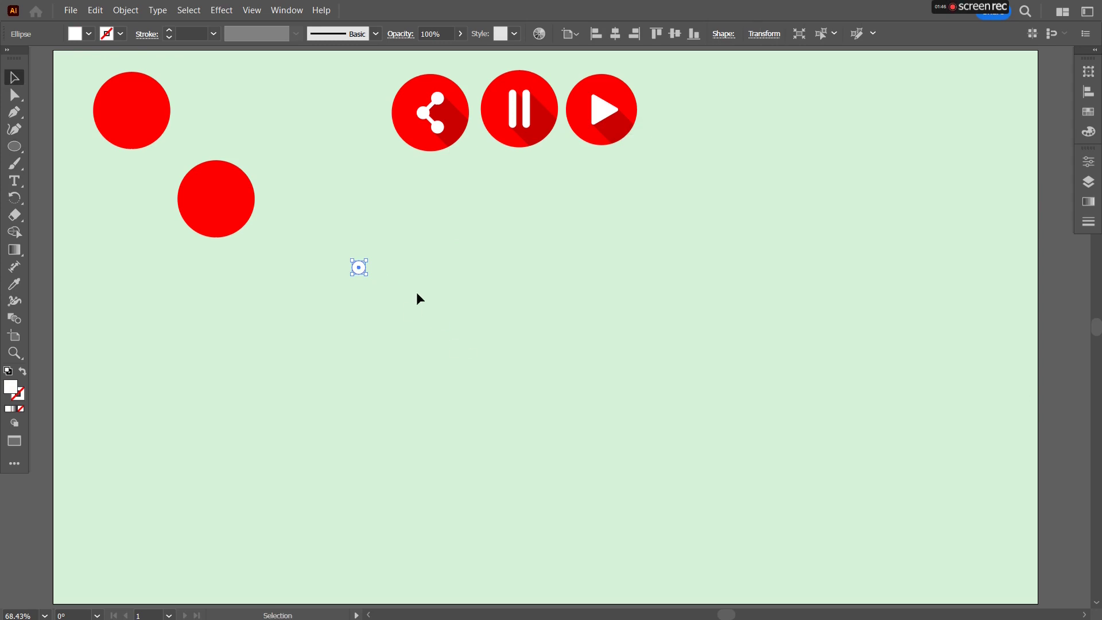
scroll(359, 281, up, 2)
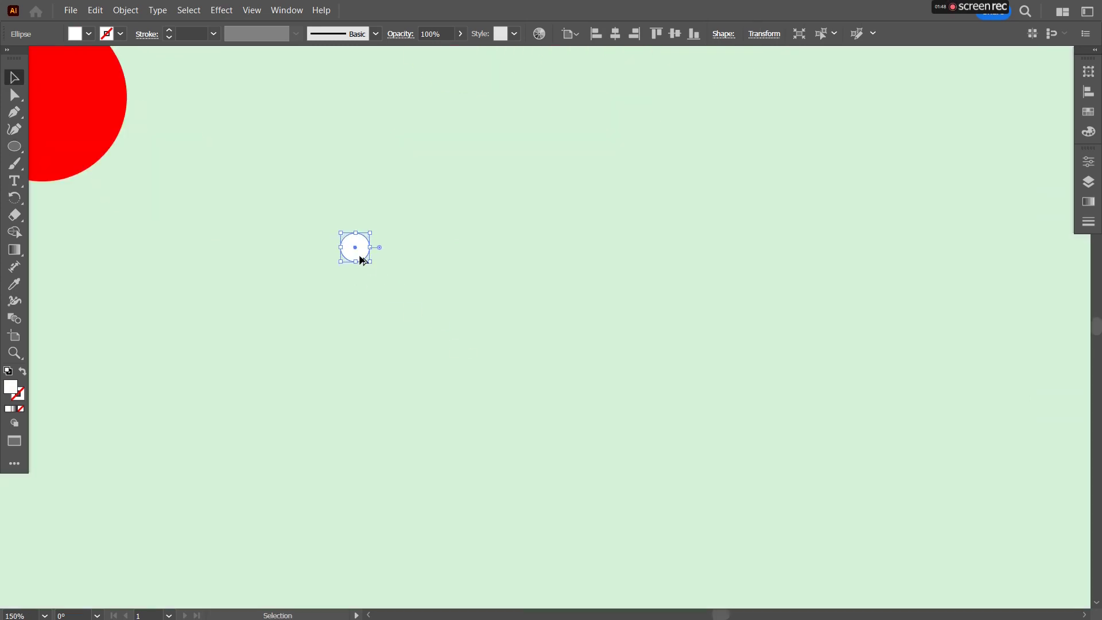
drag(361, 259, 361, 355)
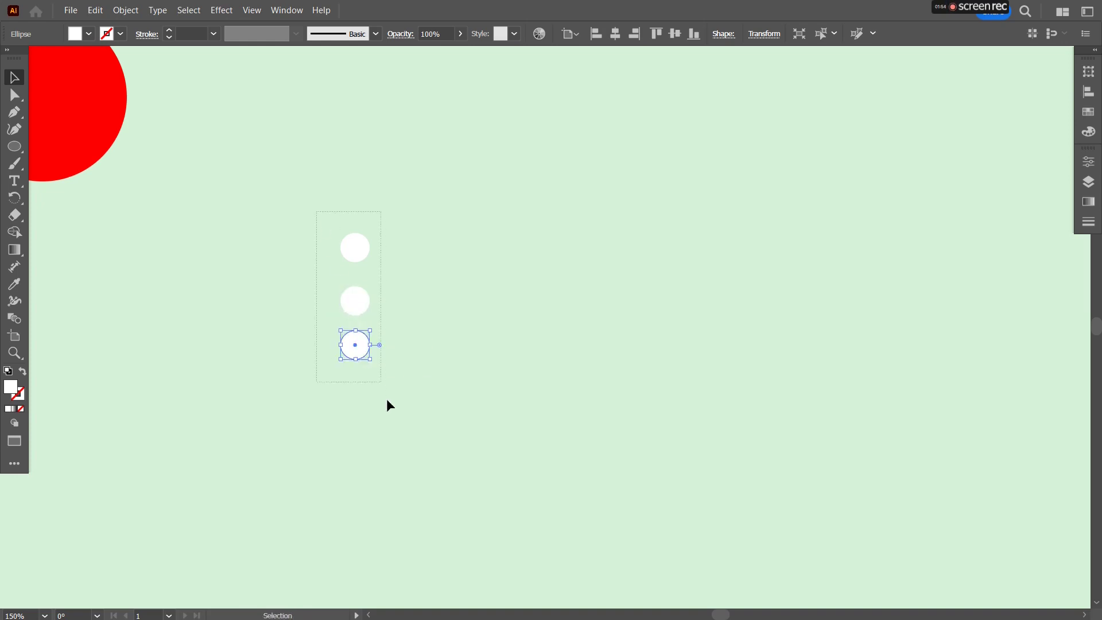
drag(387, 400, 387, 398)
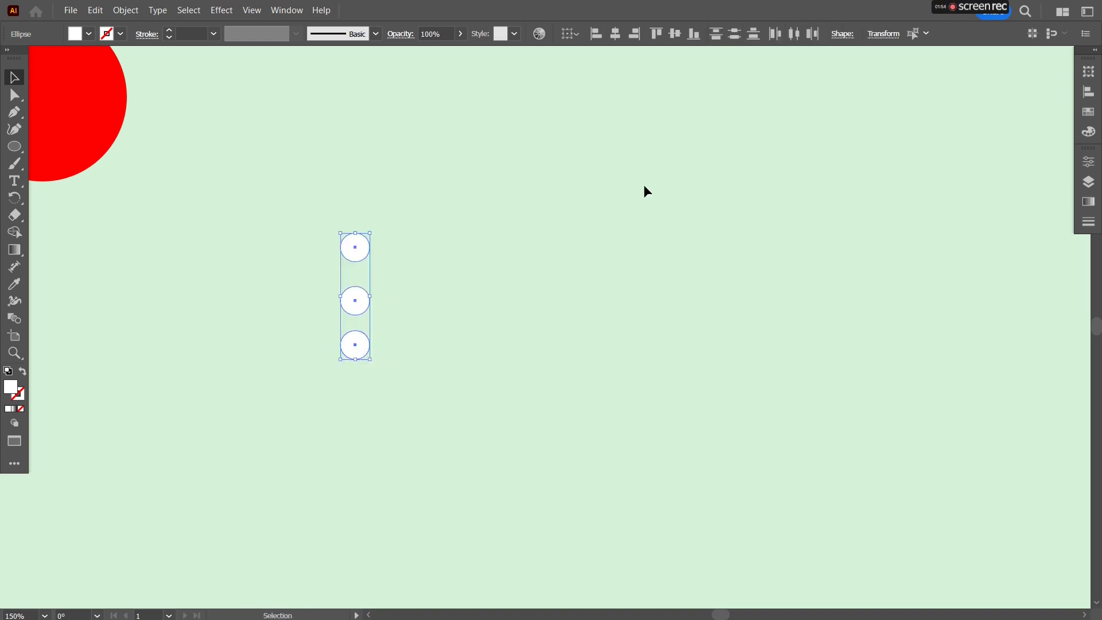
Show the Align panel and bring the red circles back into view
click(1095, 51)
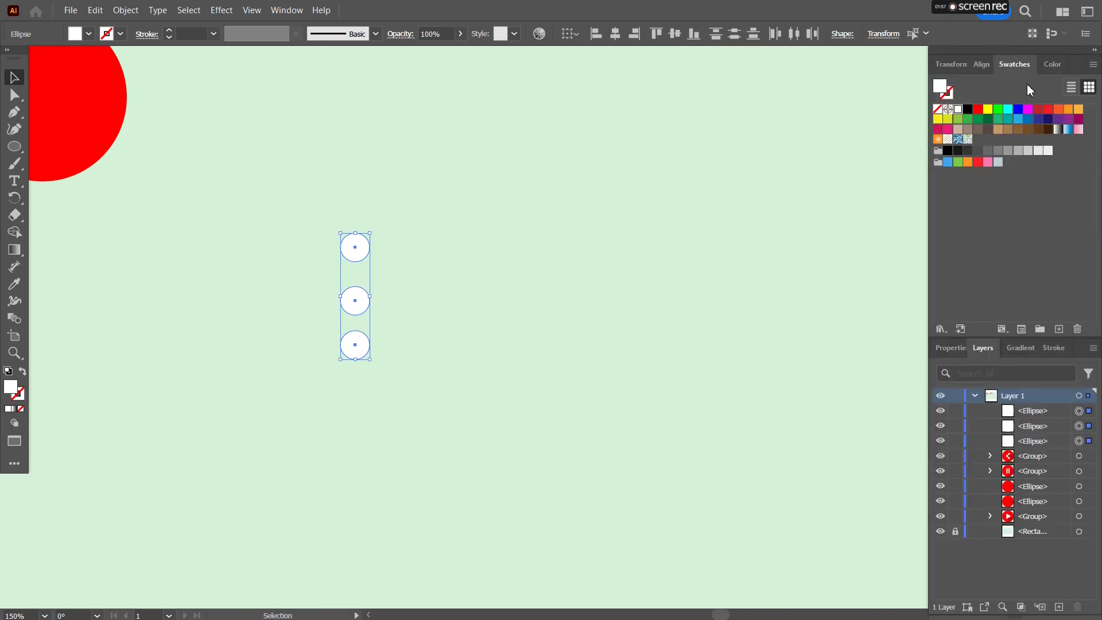
click(981, 64)
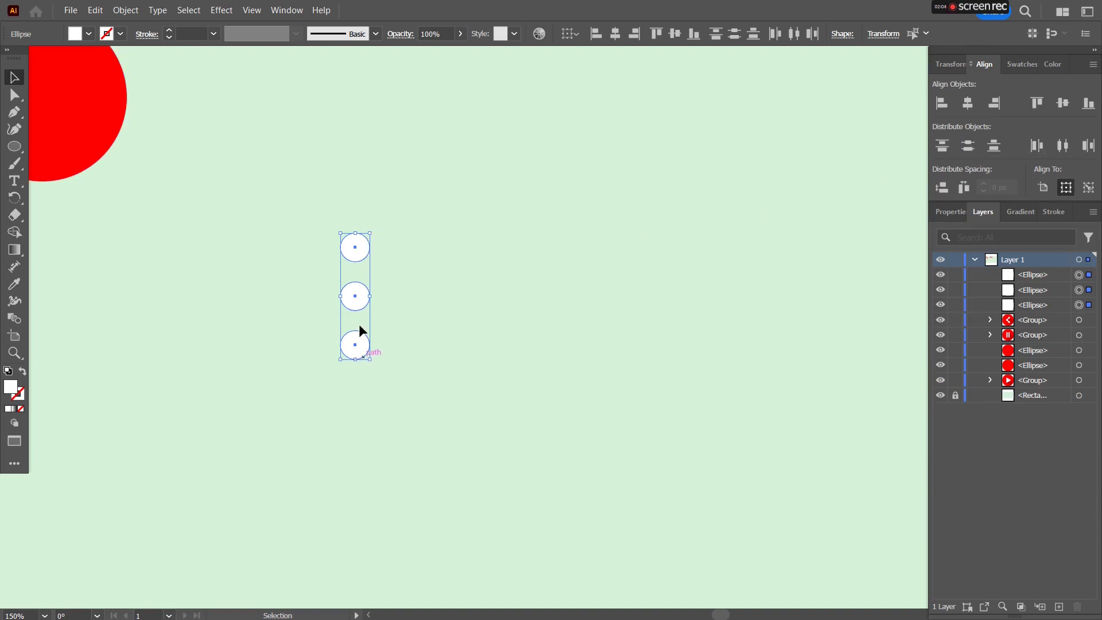
click(278, 273)
scroll(260, 177, down, 1)
drag(261, 176, 436, 387)
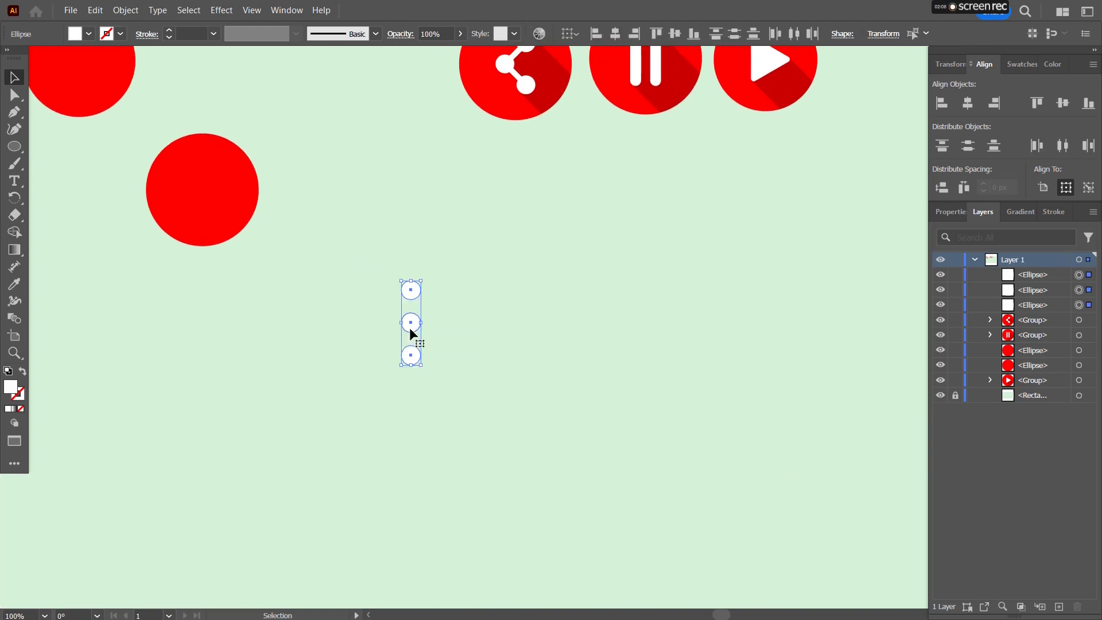
Move the three white dots onto the second red circle and shift that circle down-right
drag(411, 329, 202, 202)
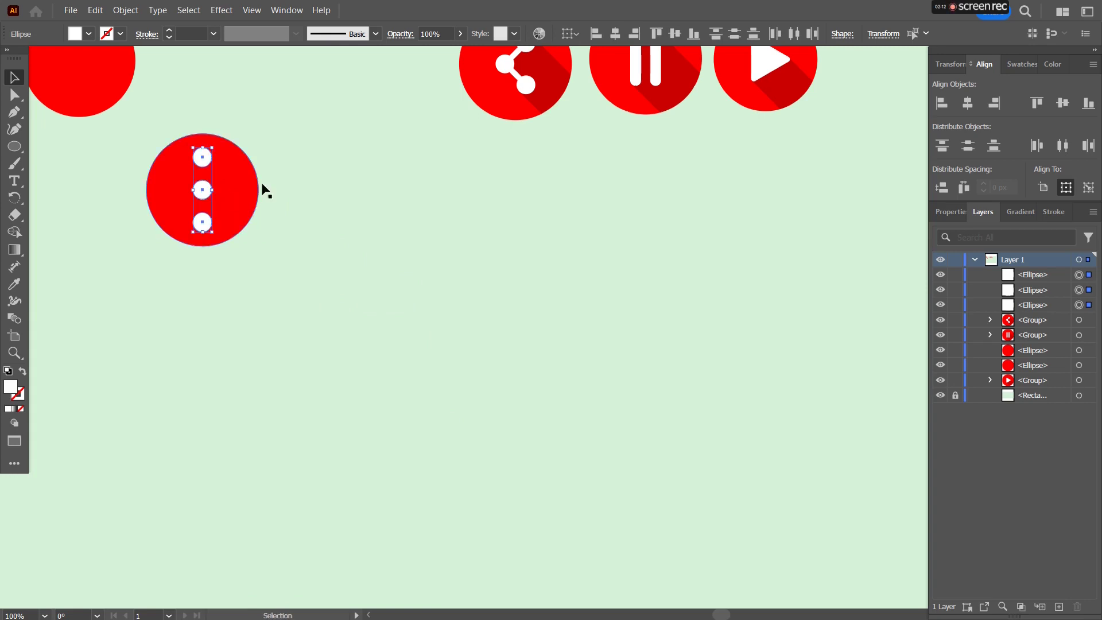
click(288, 216)
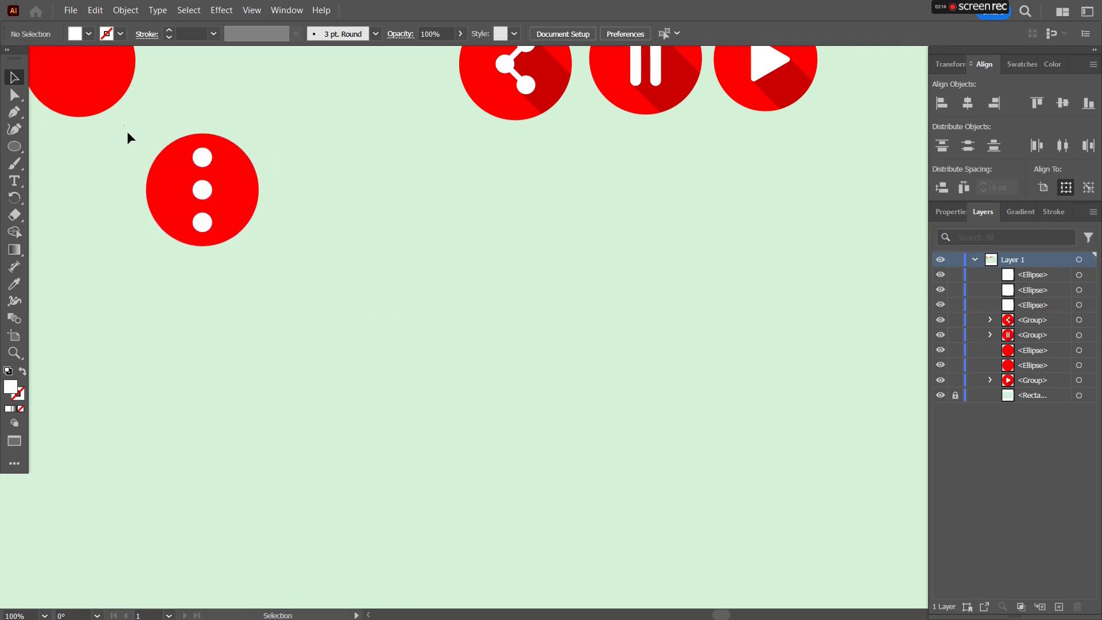
drag(127, 136, 261, 285)
drag(247, 230, 374, 361)
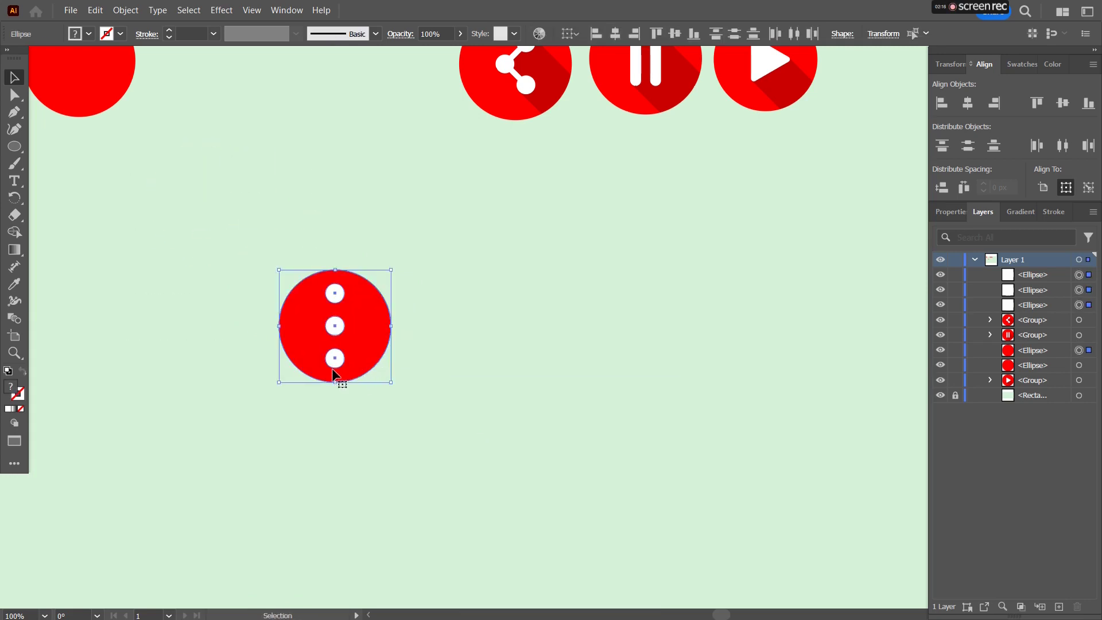
Select the three white dots and shrink them about their centre
scroll(336, 364, up, 1)
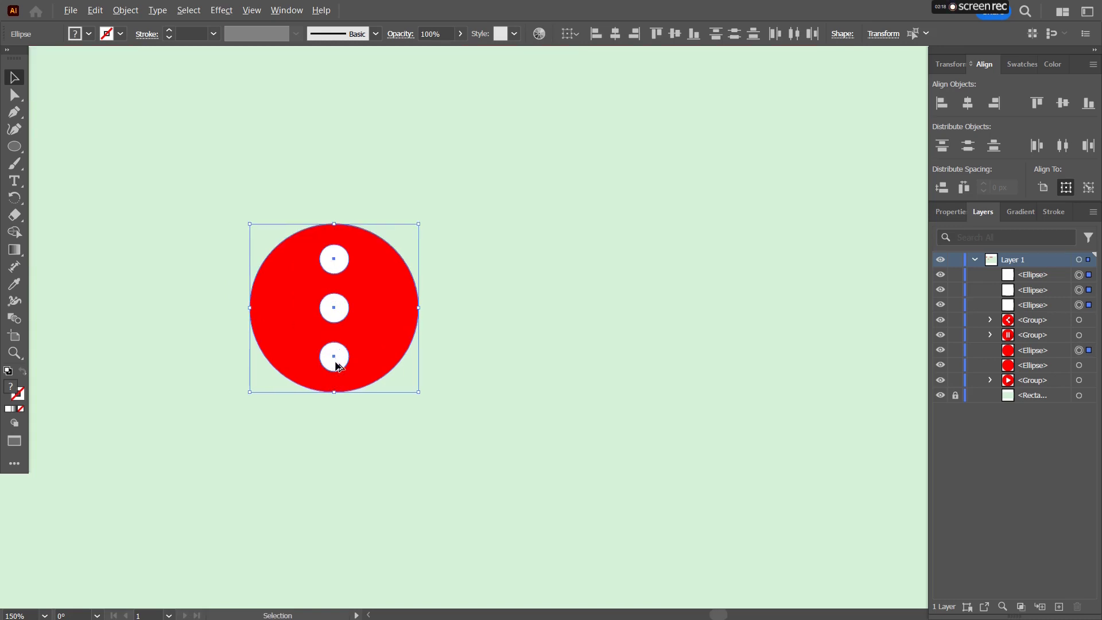
scroll(338, 366, up, 1)
click(608, 276)
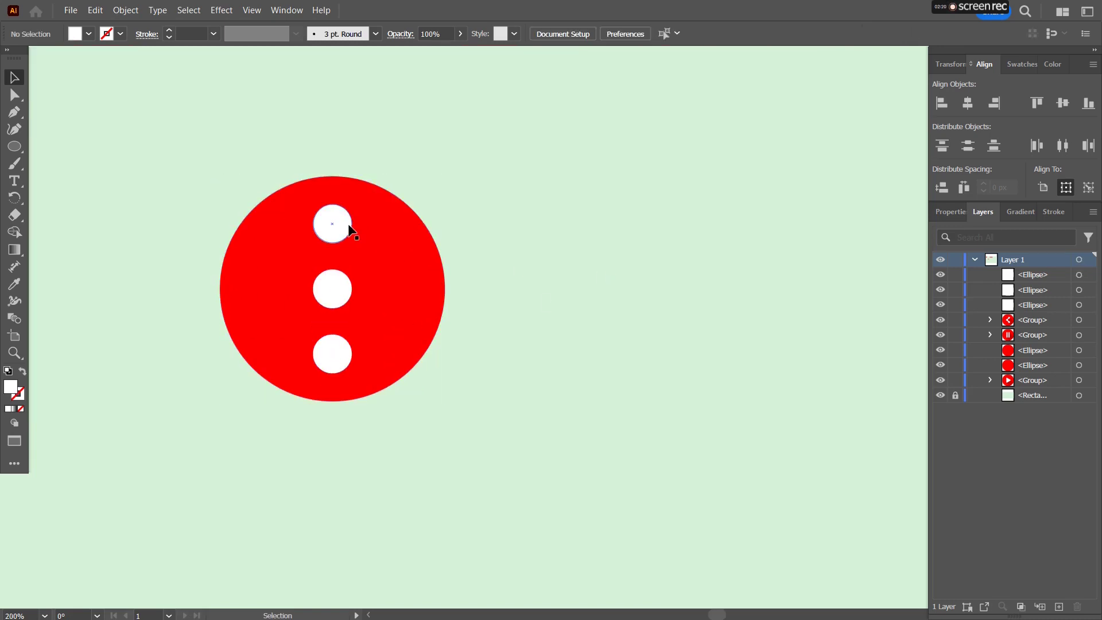
click(346, 231)
shift+click(347, 275)
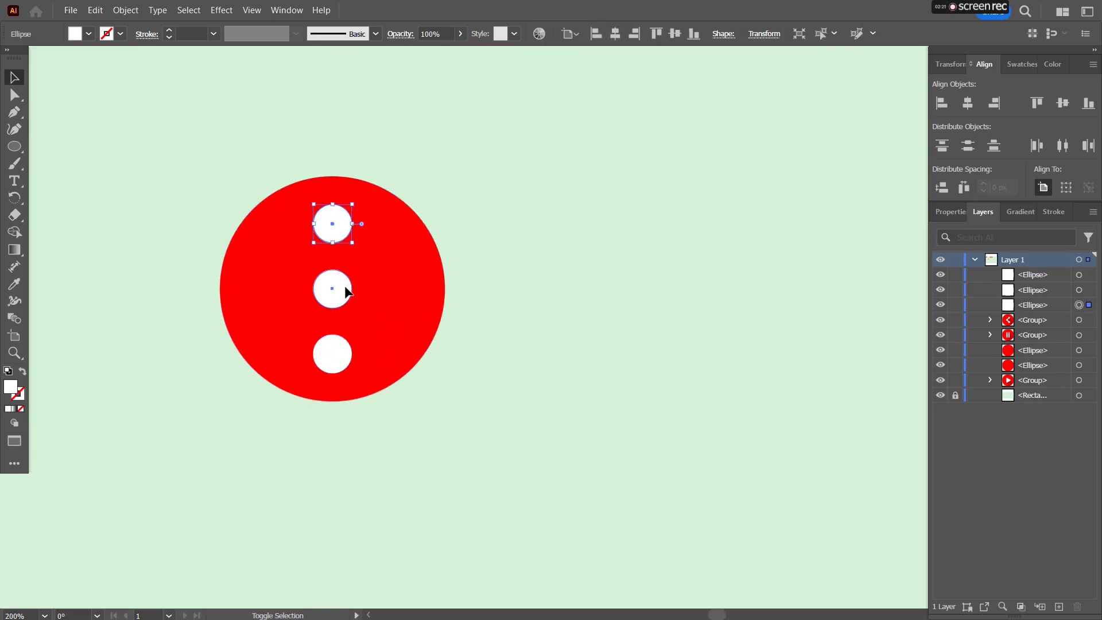
shift+click(348, 366)
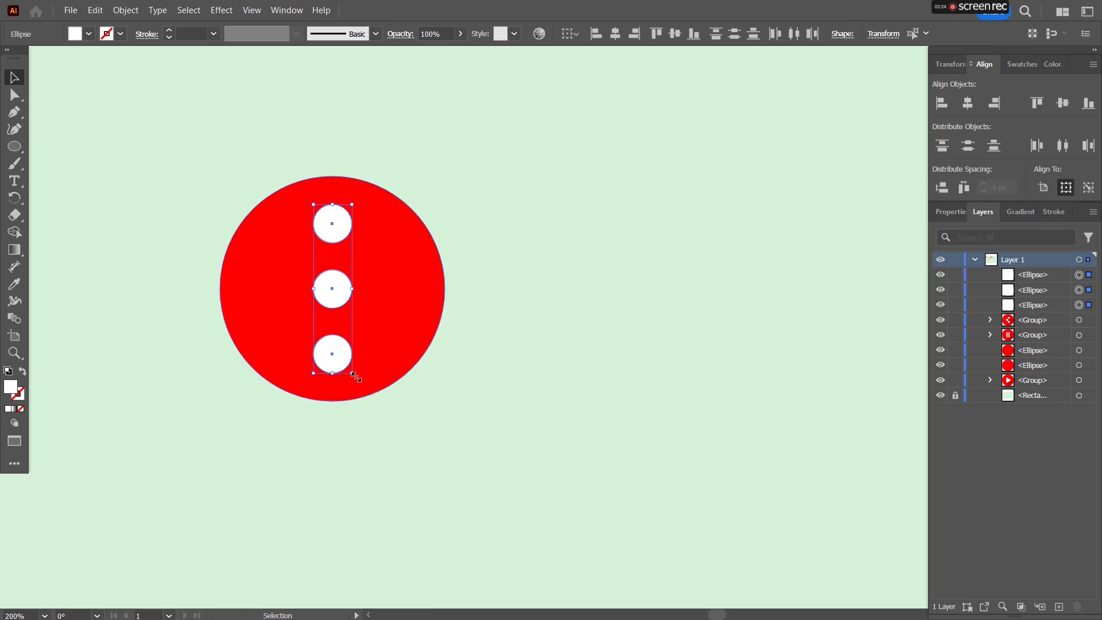
drag(353, 374, 348, 367)
click(468, 353)
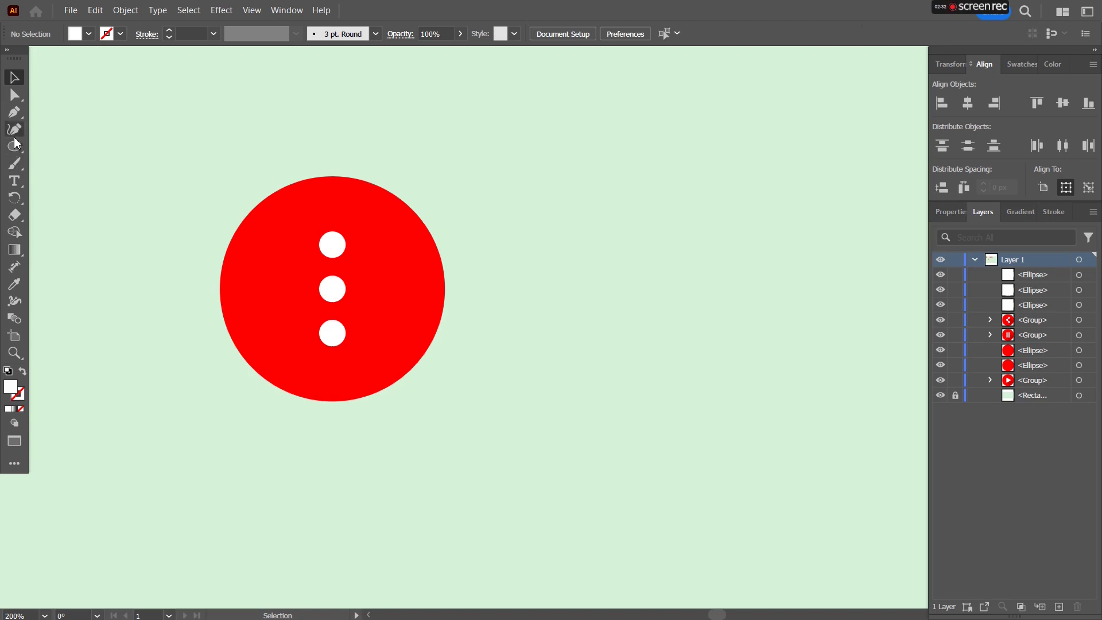
Pen-draw a closed white band from the lower dot's edge diagonally down-right past the red circle
click(15, 111)
scroll(324, 337, up, 2)
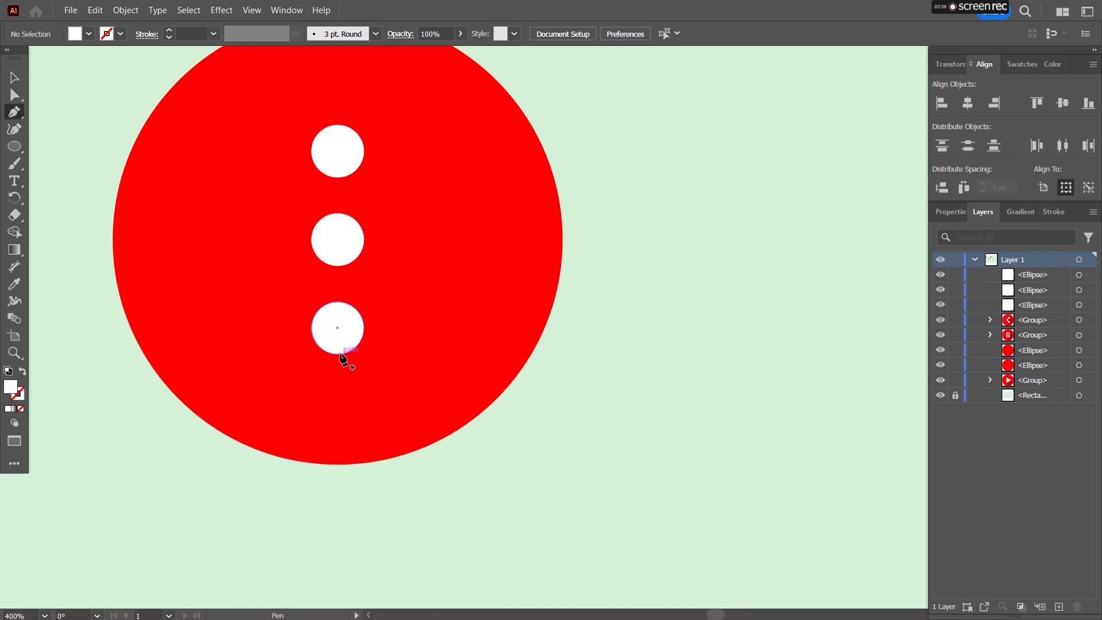
scroll(343, 353, up, 2)
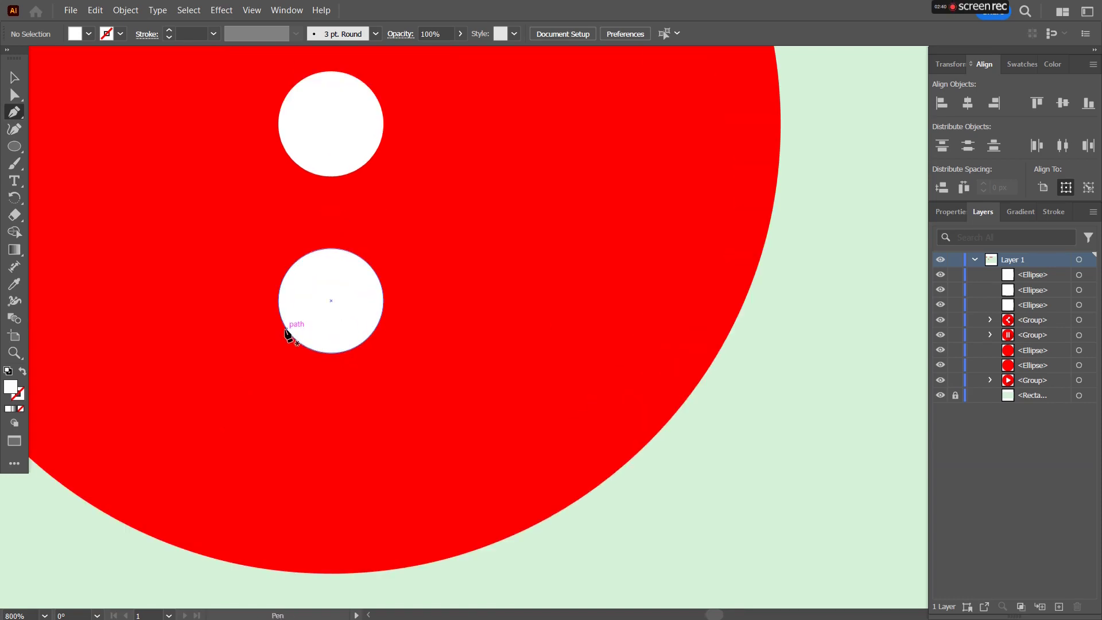
drag(299, 325, 286, 329)
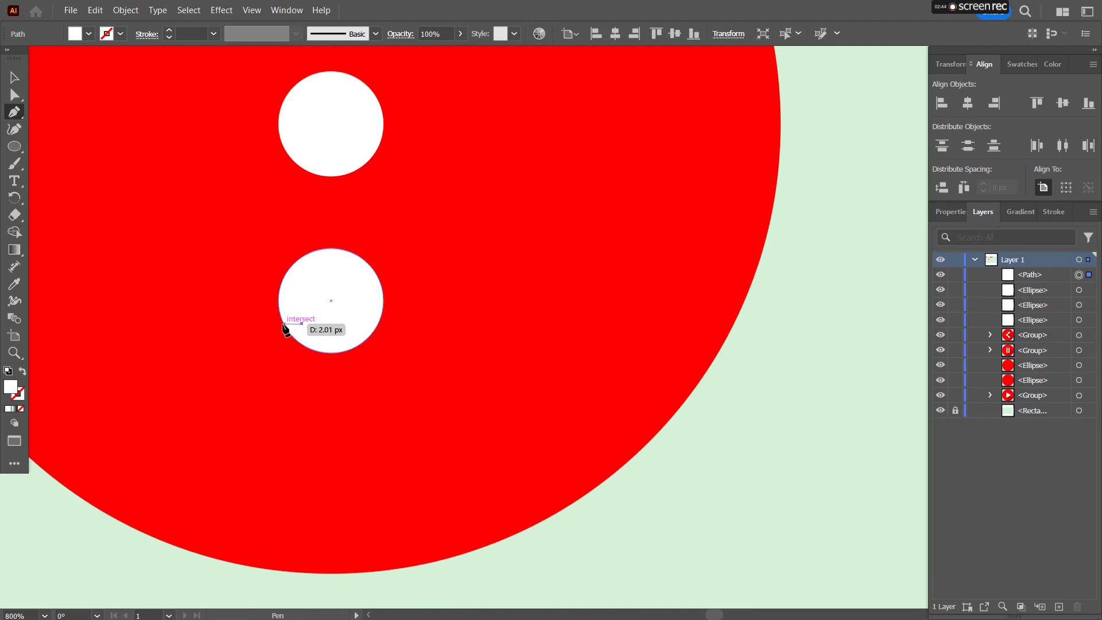
drag(286, 329, 286, 328)
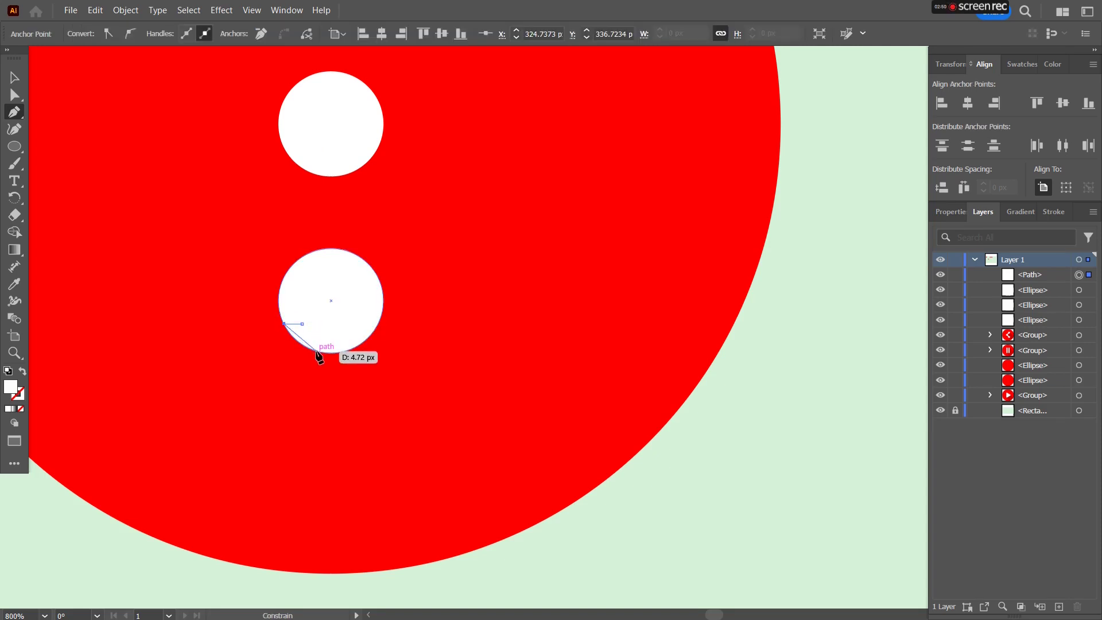
key(ctrl+z)
drag(302, 335, 288, 332)
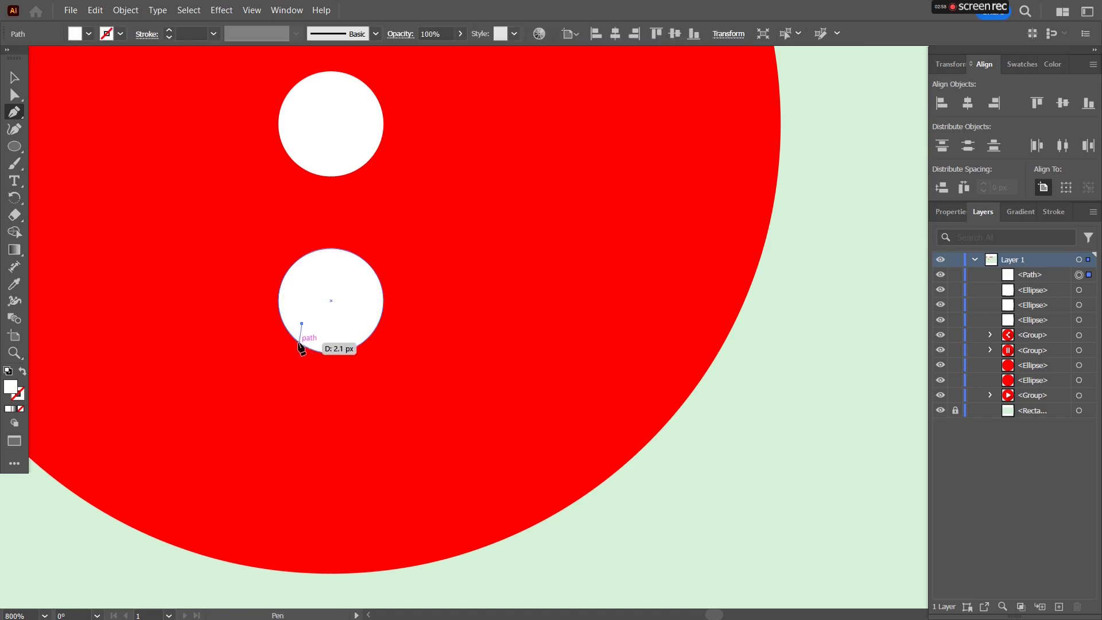
click(294, 338)
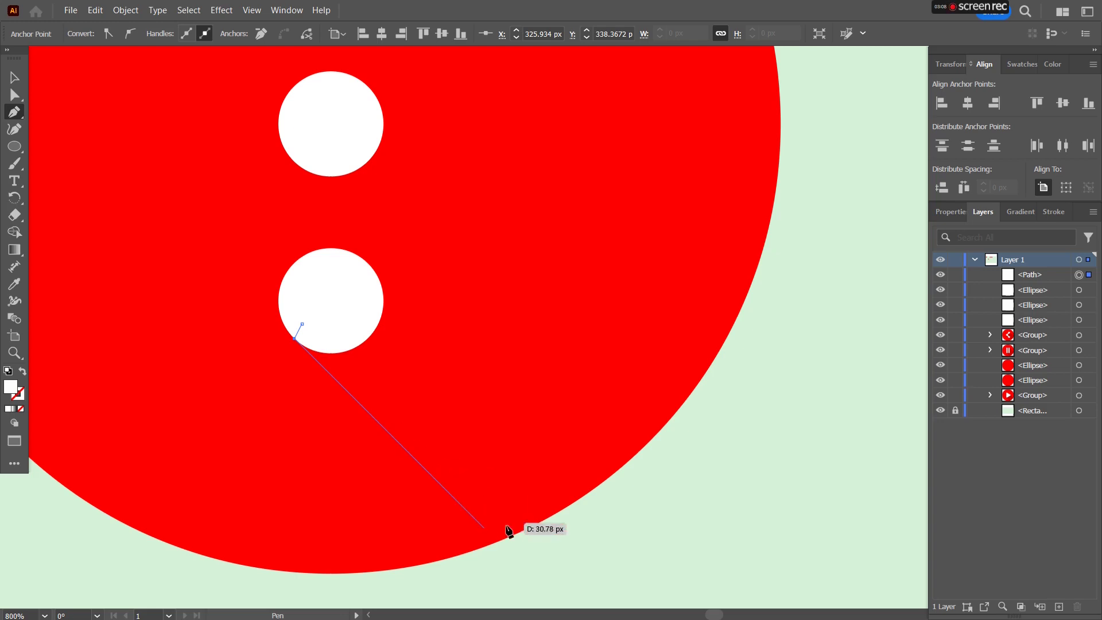
click(545, 589)
click(569, 570)
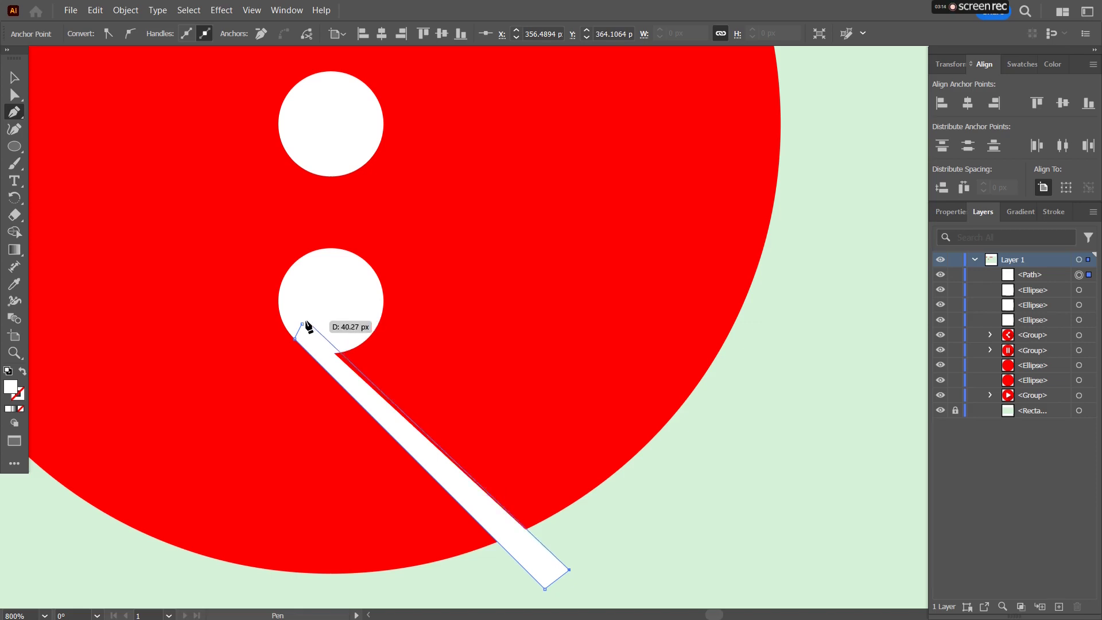
click(302, 324)
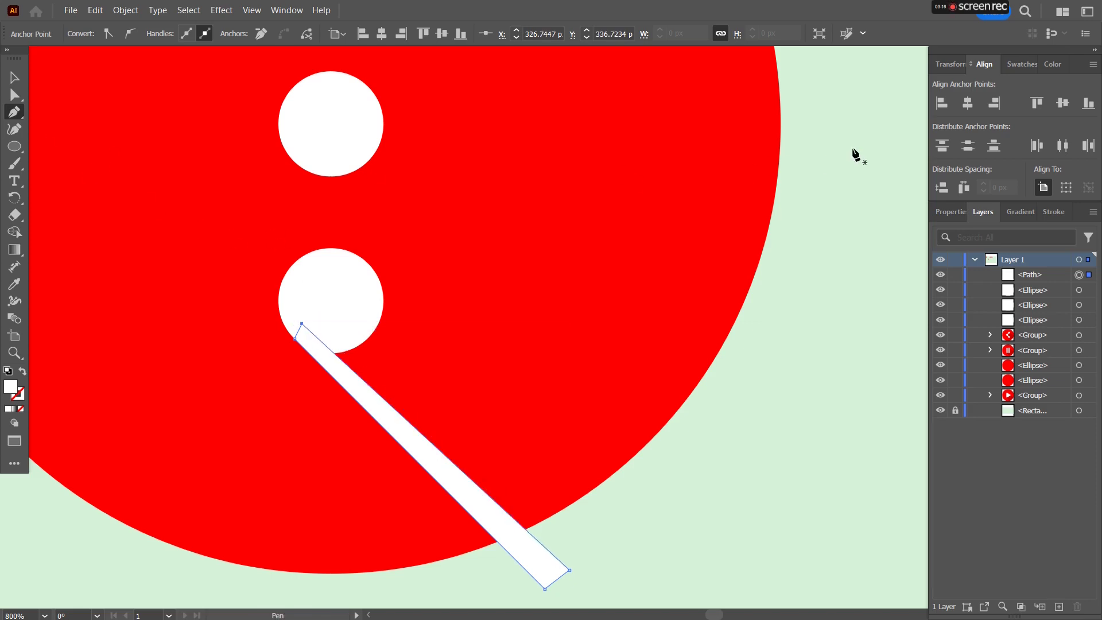
Fill the white band with a tan swatch from the Swatches panel
click(1047, 62)
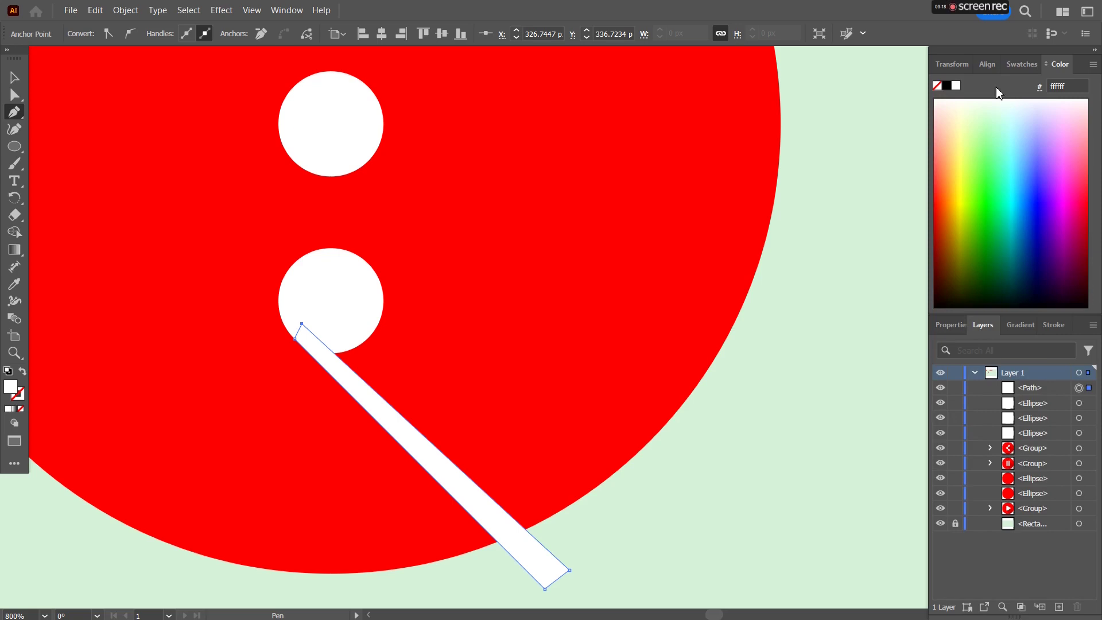
click(1017, 65)
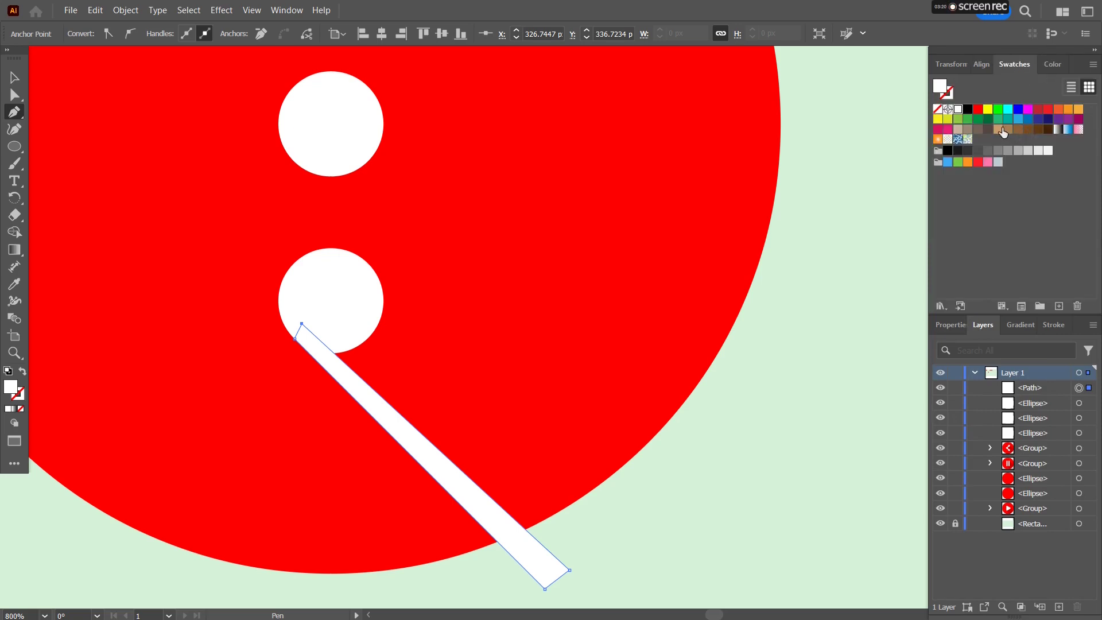
click(1001, 133)
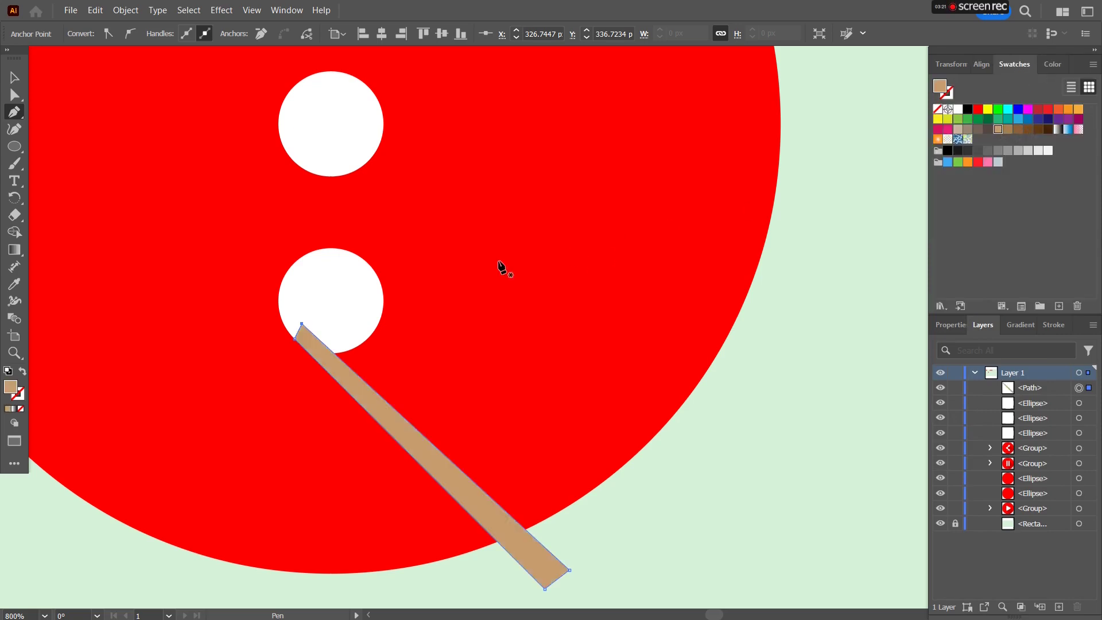
Pen-draw a second closed shape from the dot's centre alongside the band, widening the strip
click(348, 282)
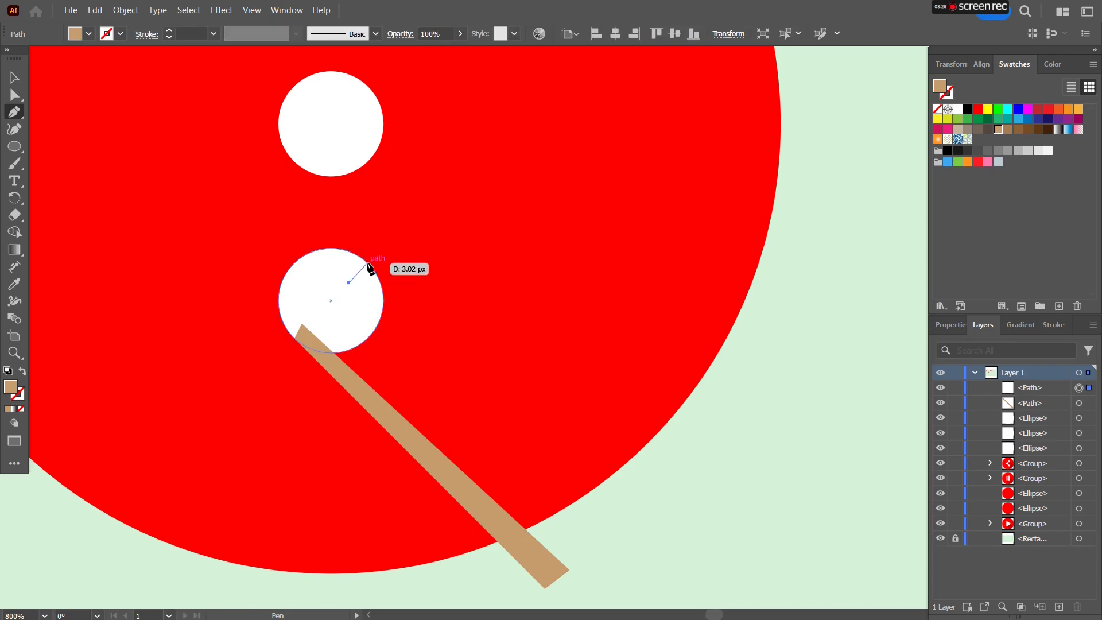
click(368, 262)
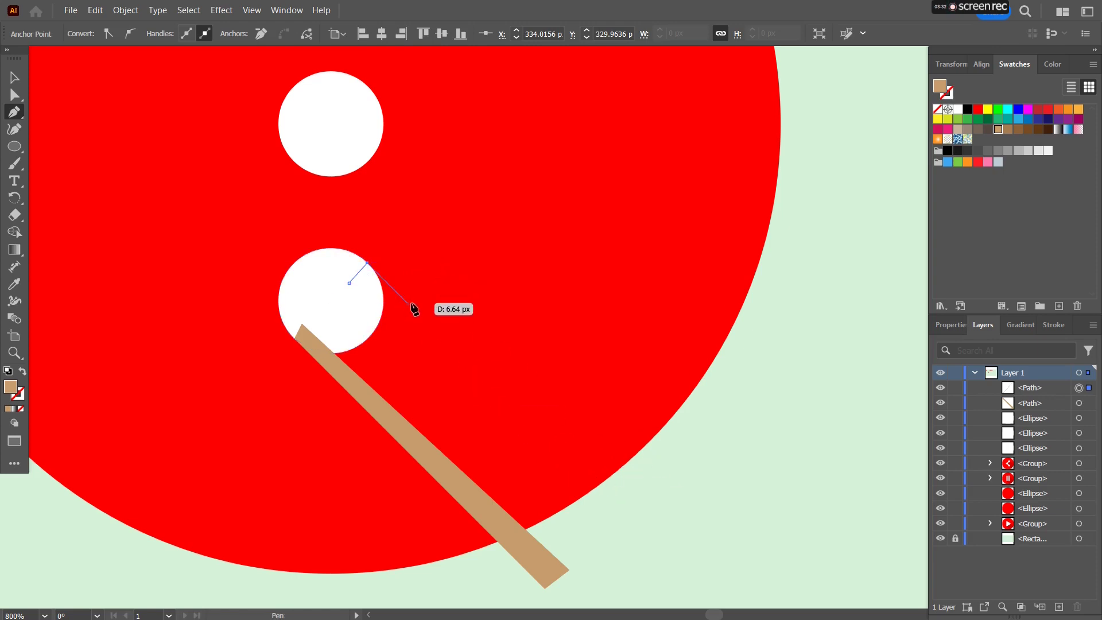
click(634, 531)
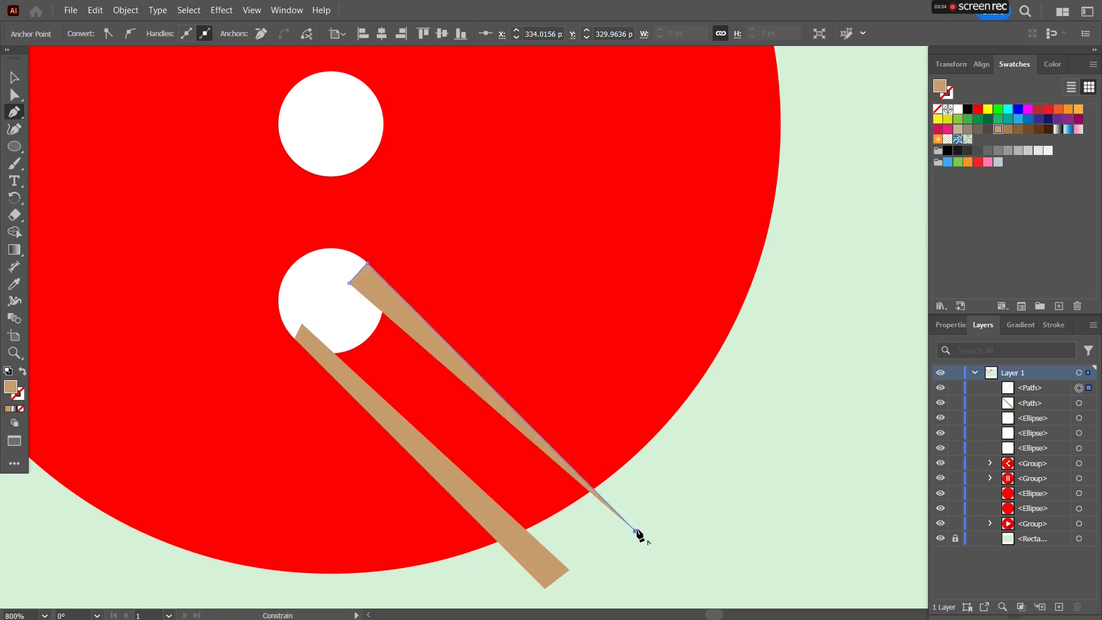
click(569, 570)
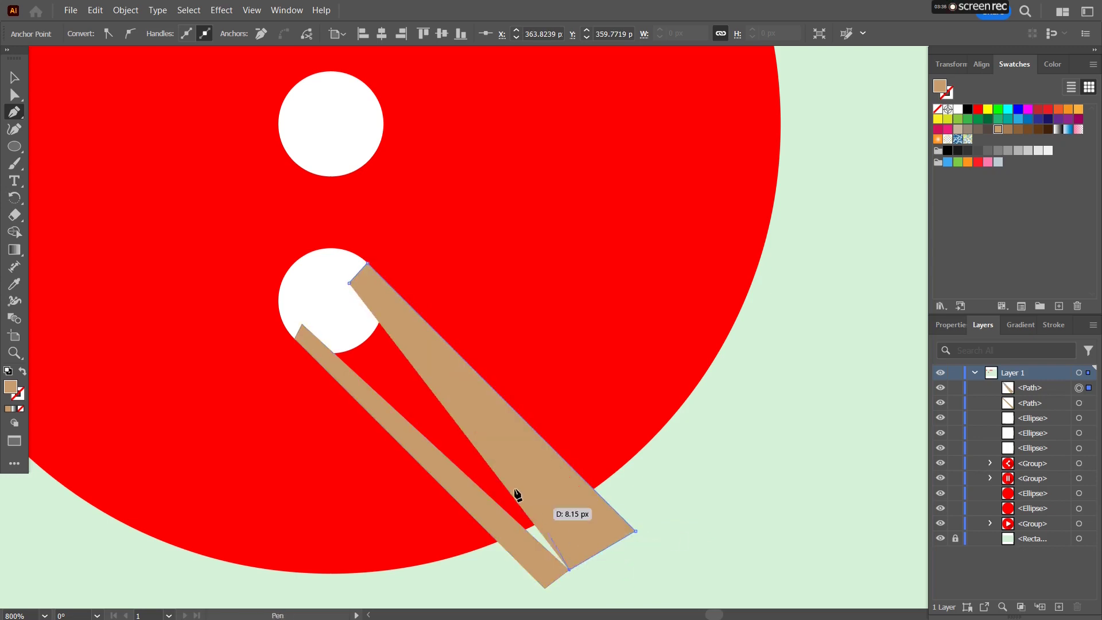
click(301, 323)
click(348, 282)
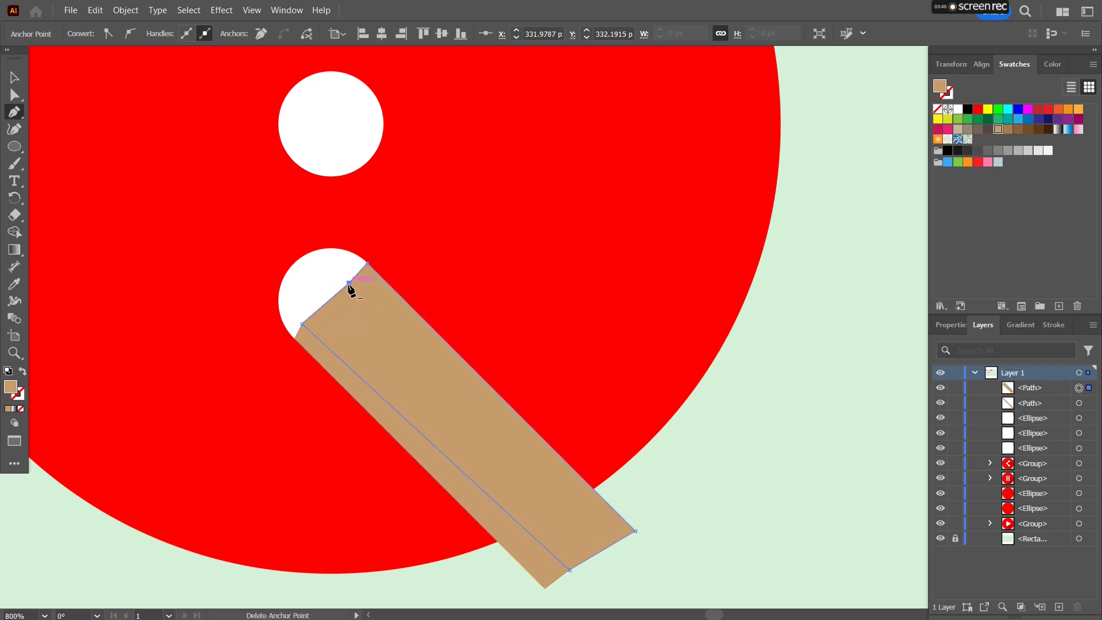
Merge both tan pieces with Shape Builder, then select the strip together with the red circle
click(21, 79)
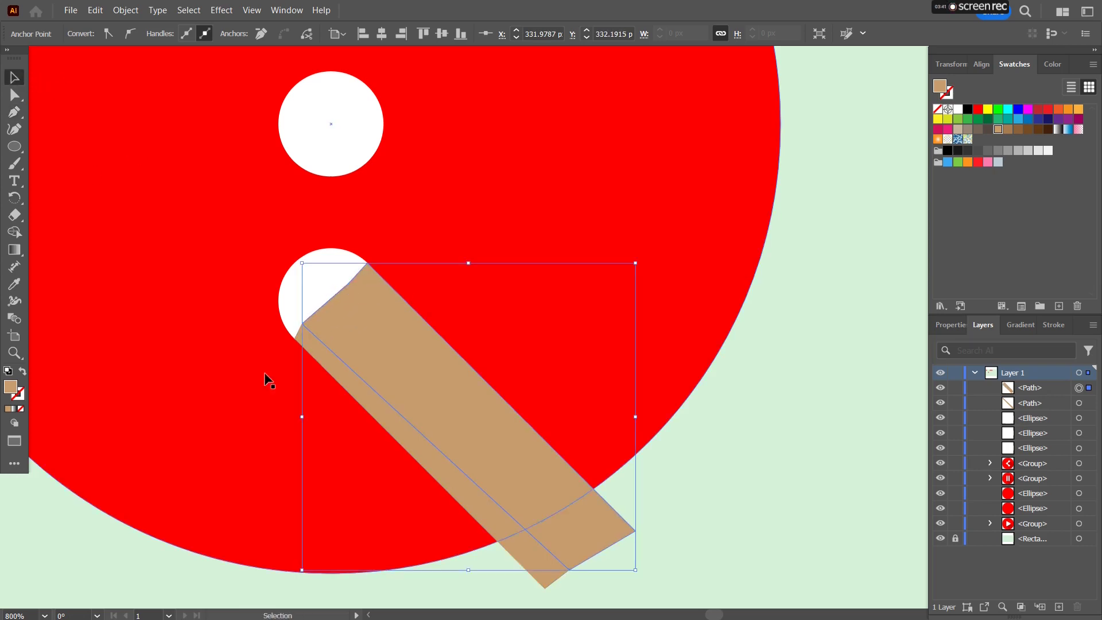
click(668, 557)
click(558, 570)
shift+click(570, 553)
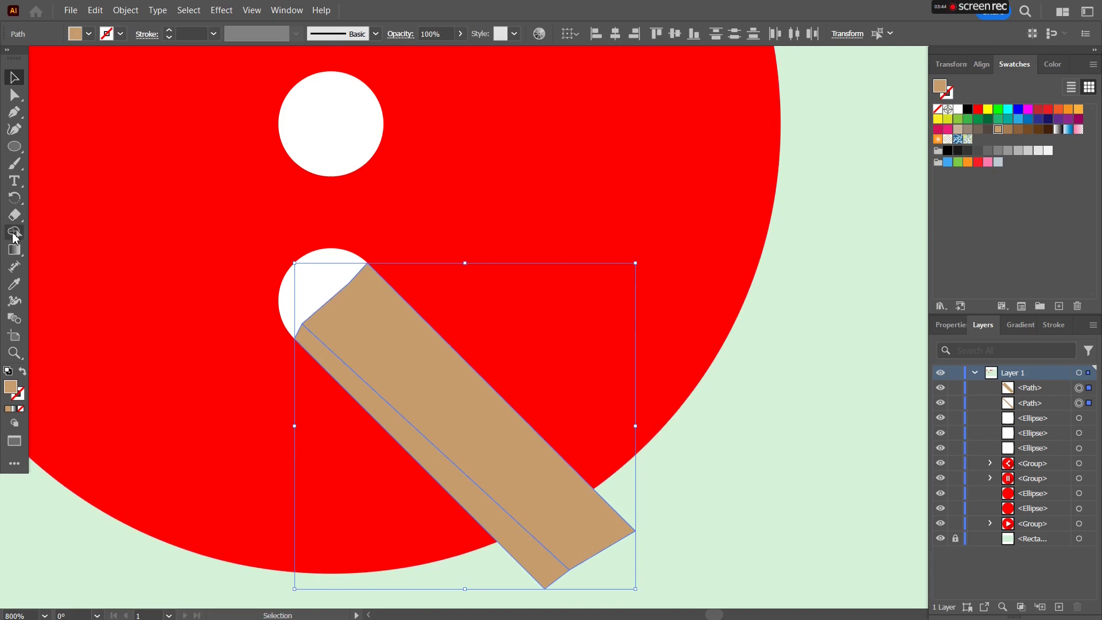
click(15, 233)
drag(415, 448, 423, 388)
click(15, 78)
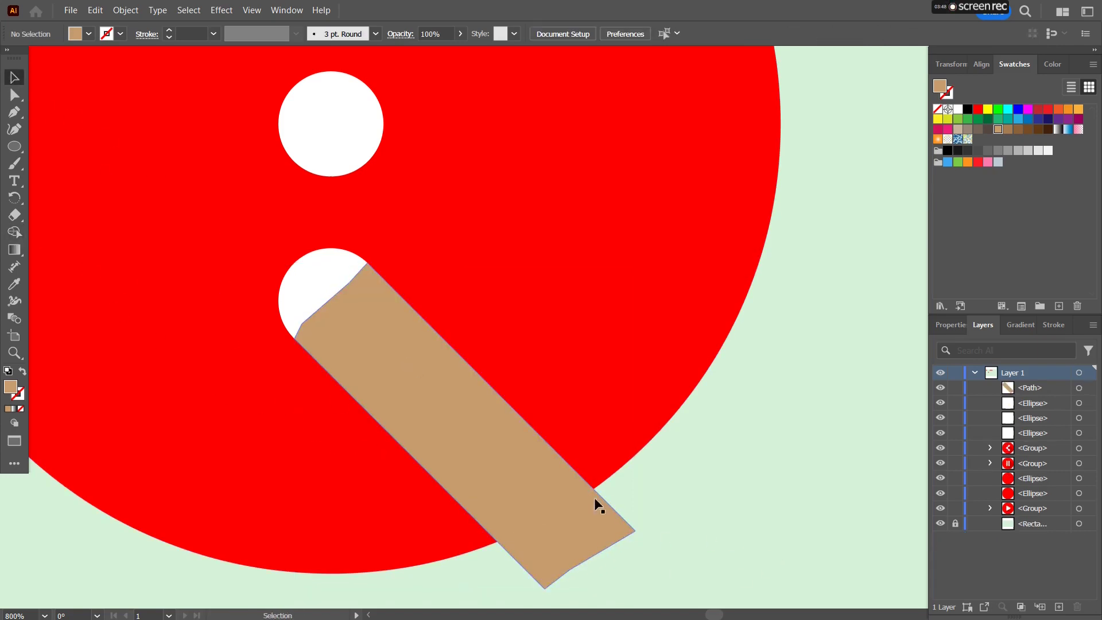
shift+click(640, 340)
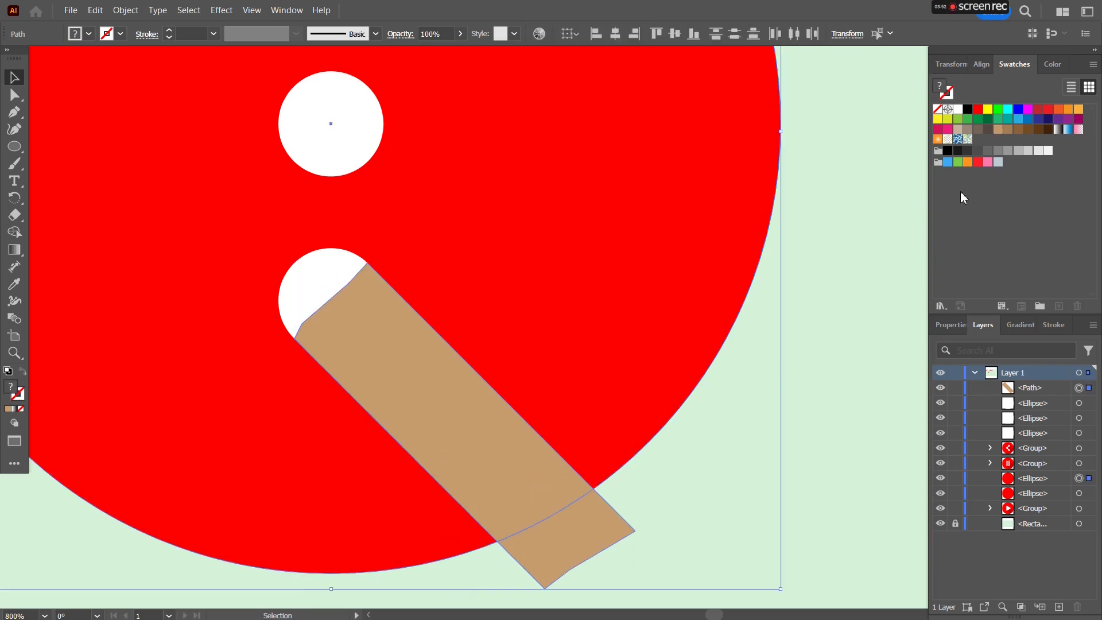
click(15, 231)
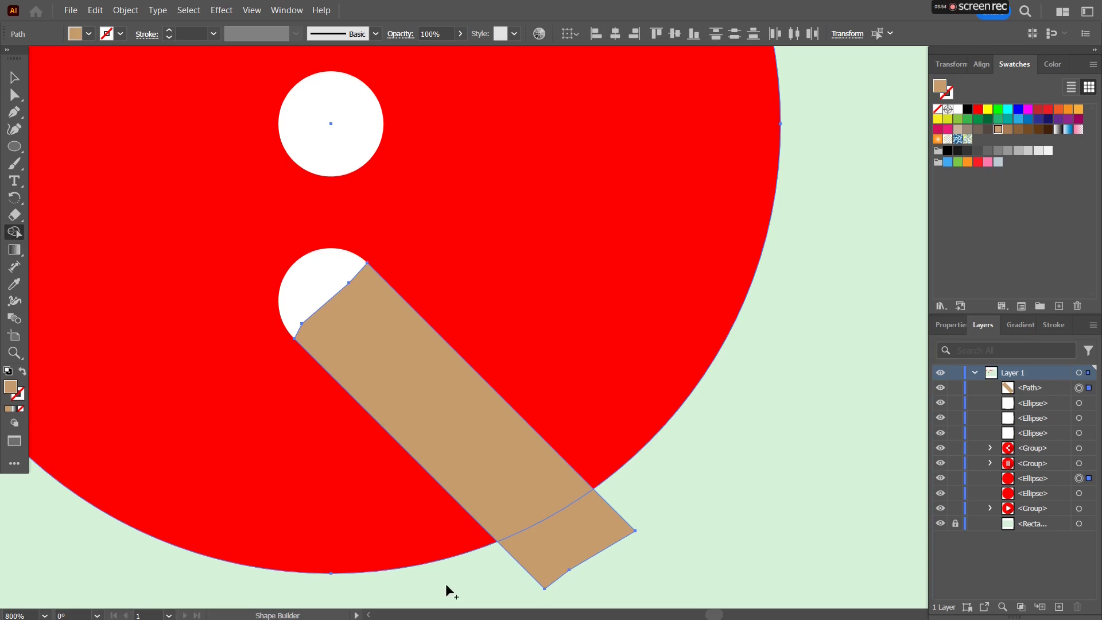
Remove the strip's part outside the red circle and send the strip behind the white dot
alt+click(594, 516)
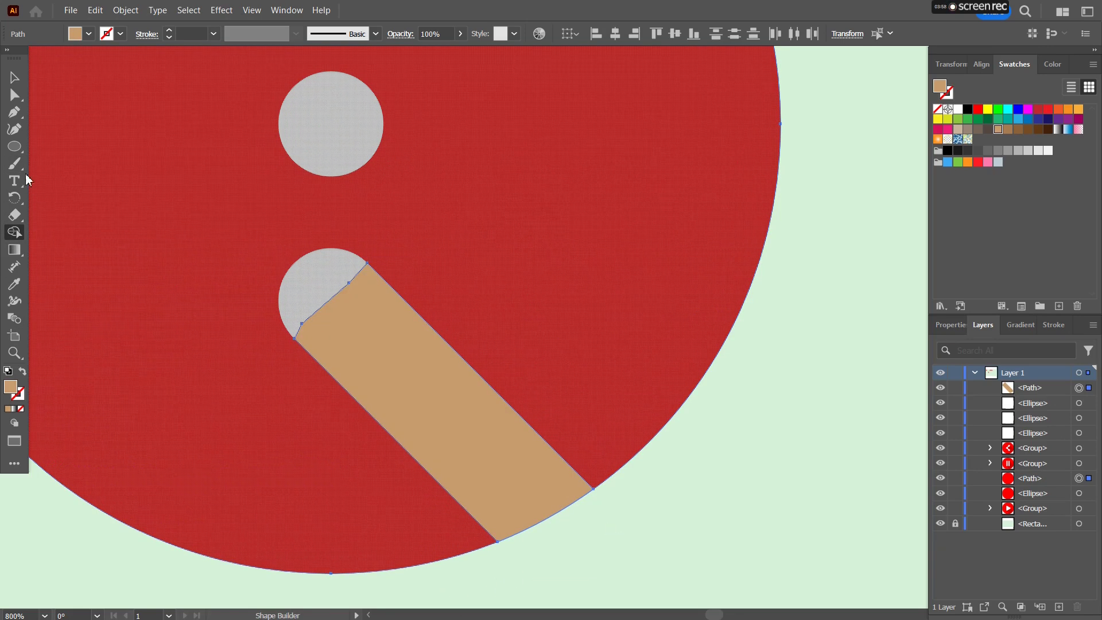
click(14, 77)
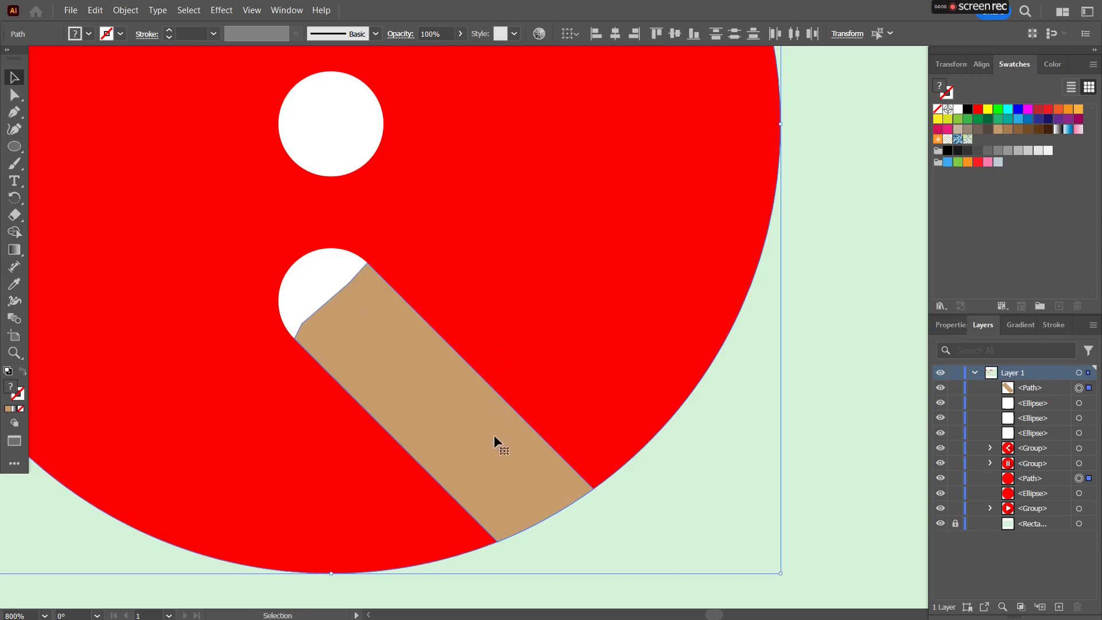
click(477, 447)
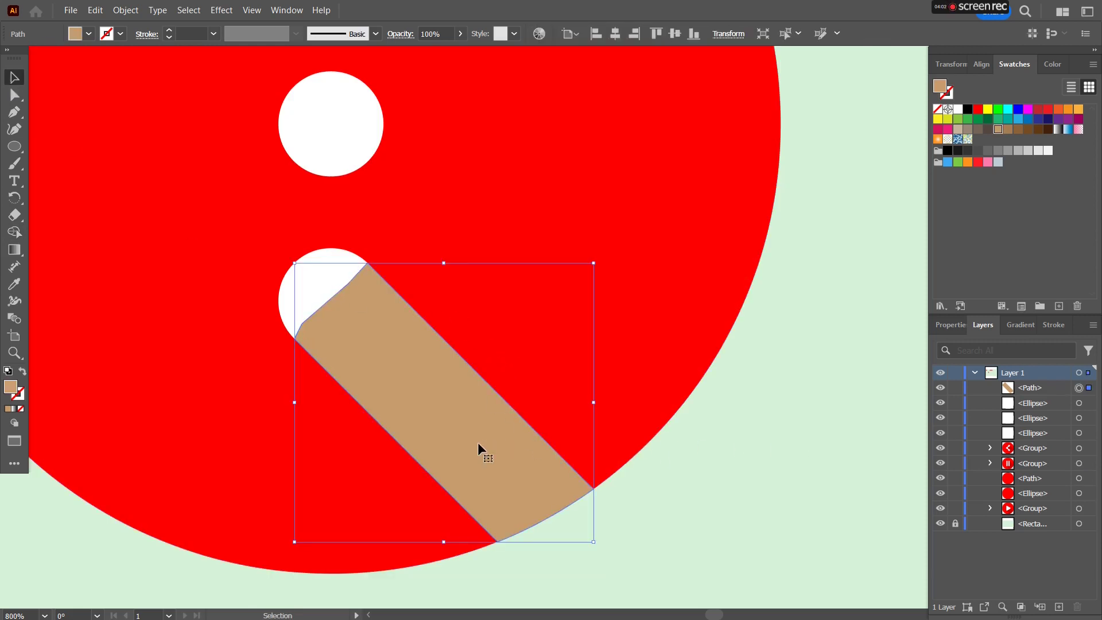
key(a)
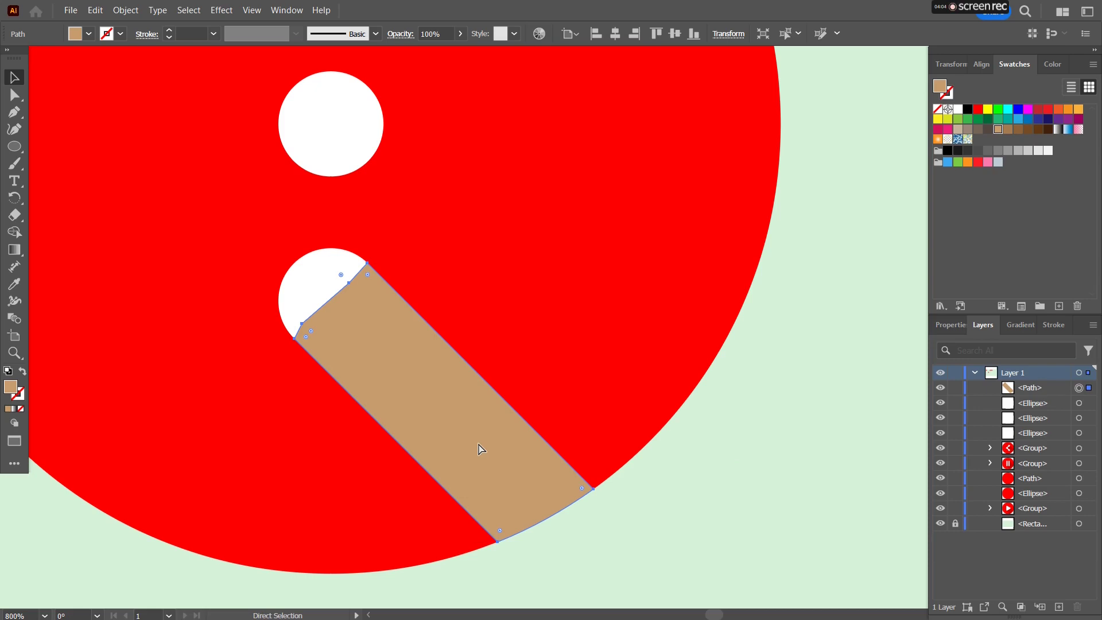
key(ctrl+bracketleft)
key(v)
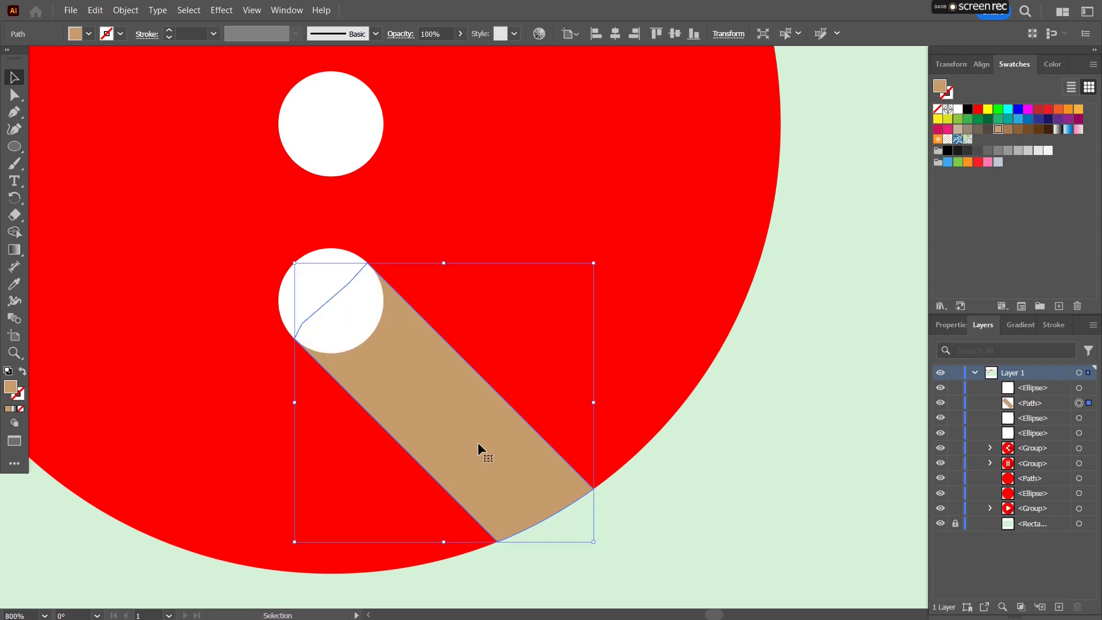
Make the shadow strip black at 20% opacity, then zoom out
click(968, 109)
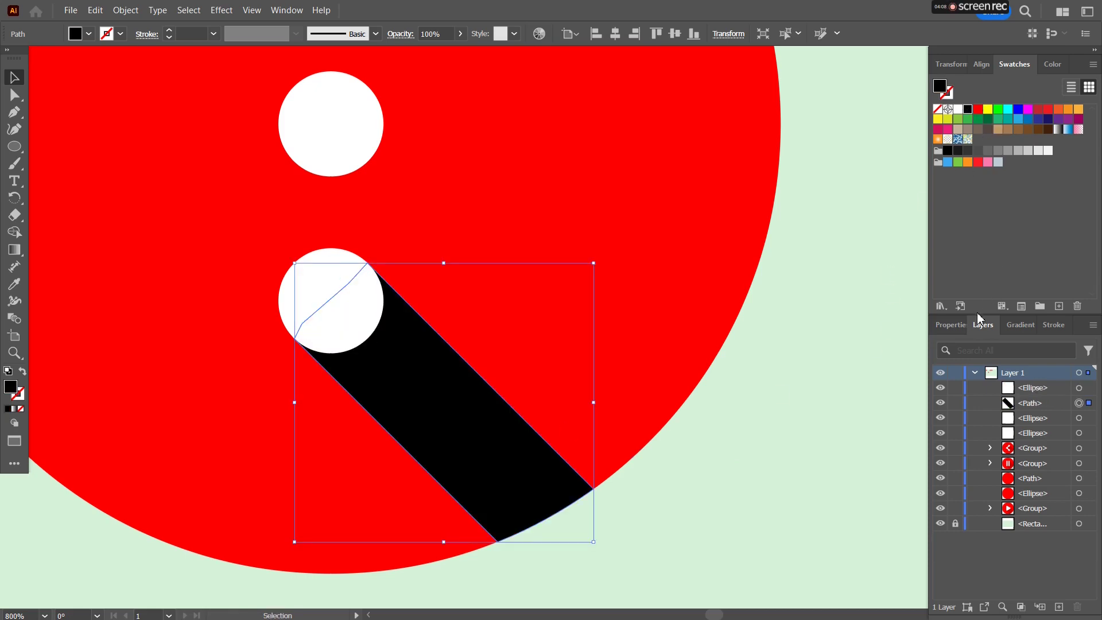
click(954, 325)
click(1003, 515)
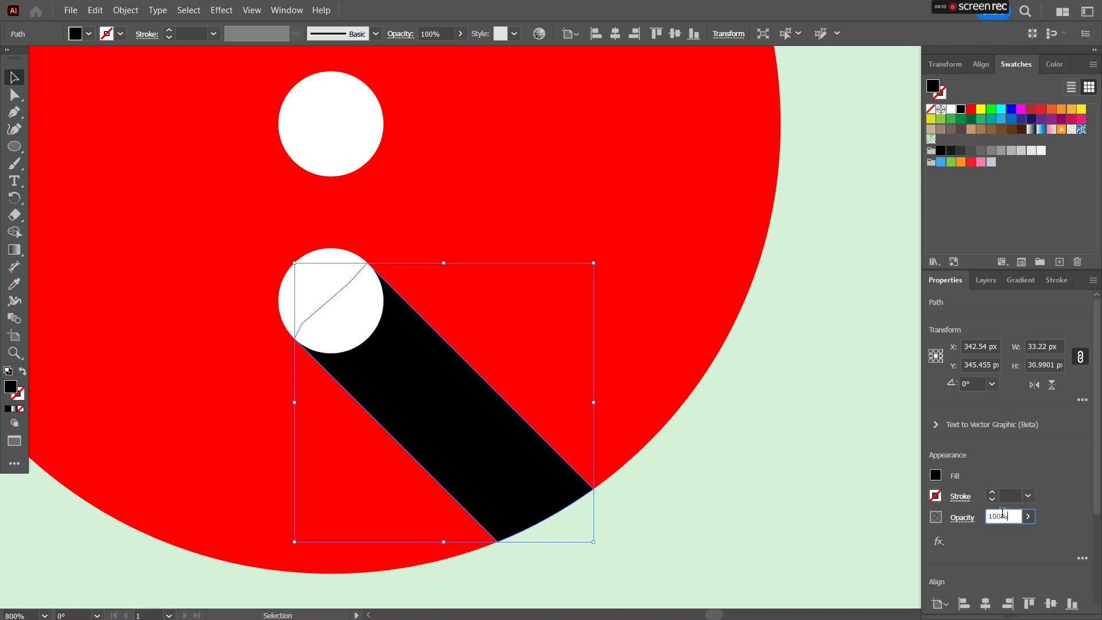
text(20)
key(Return)
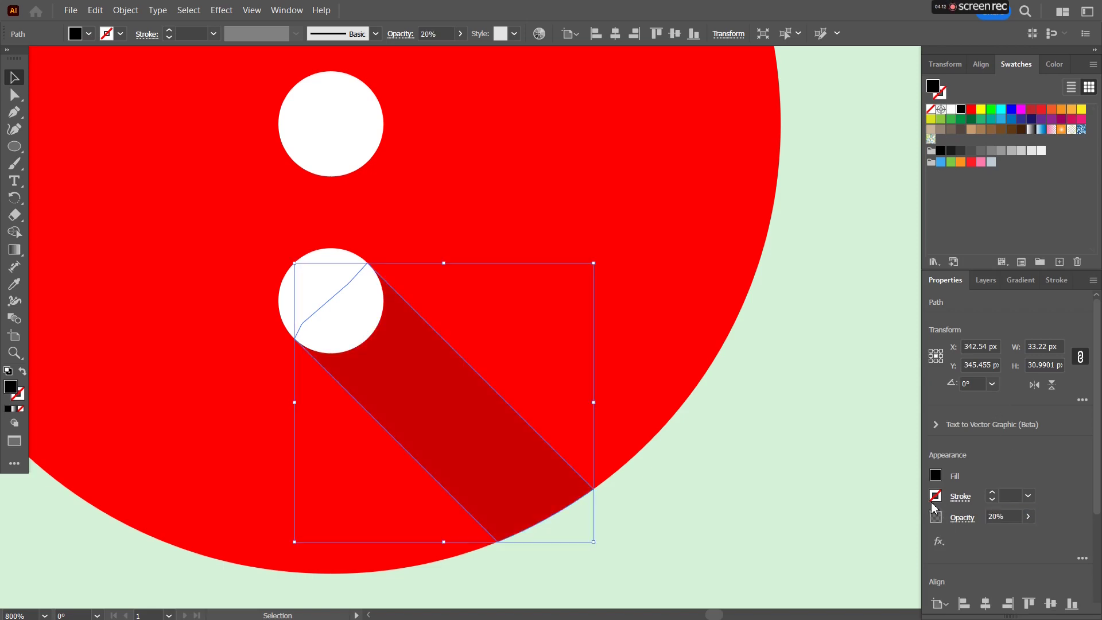
click(734, 392)
drag(603, 236, 587, 311)
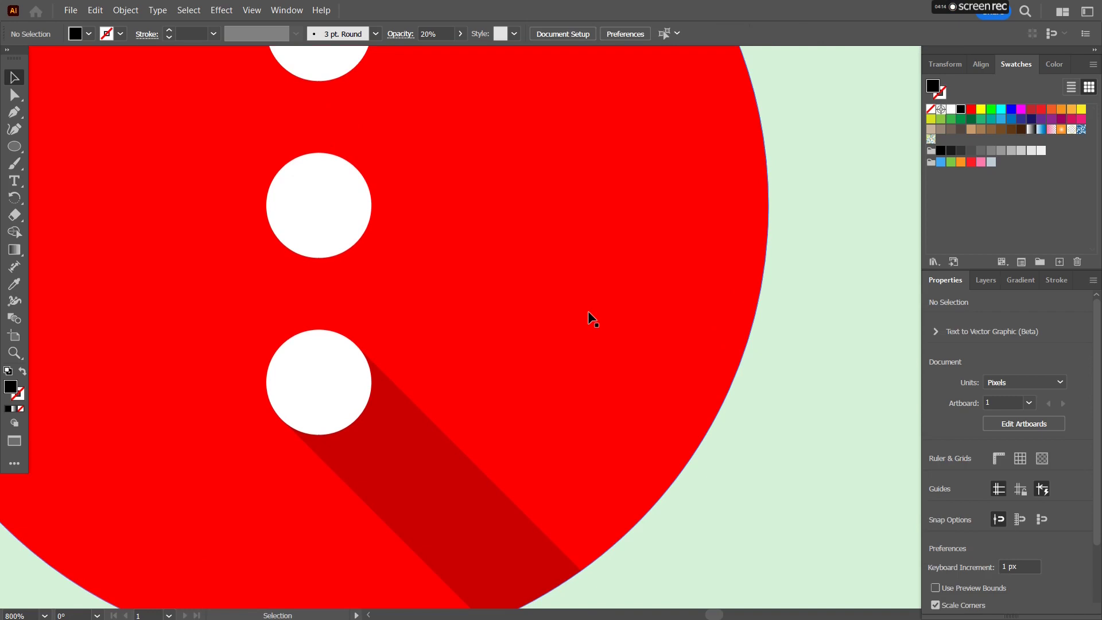
scroll(587, 311, down, 1)
scroll(581, 263, down, 1)
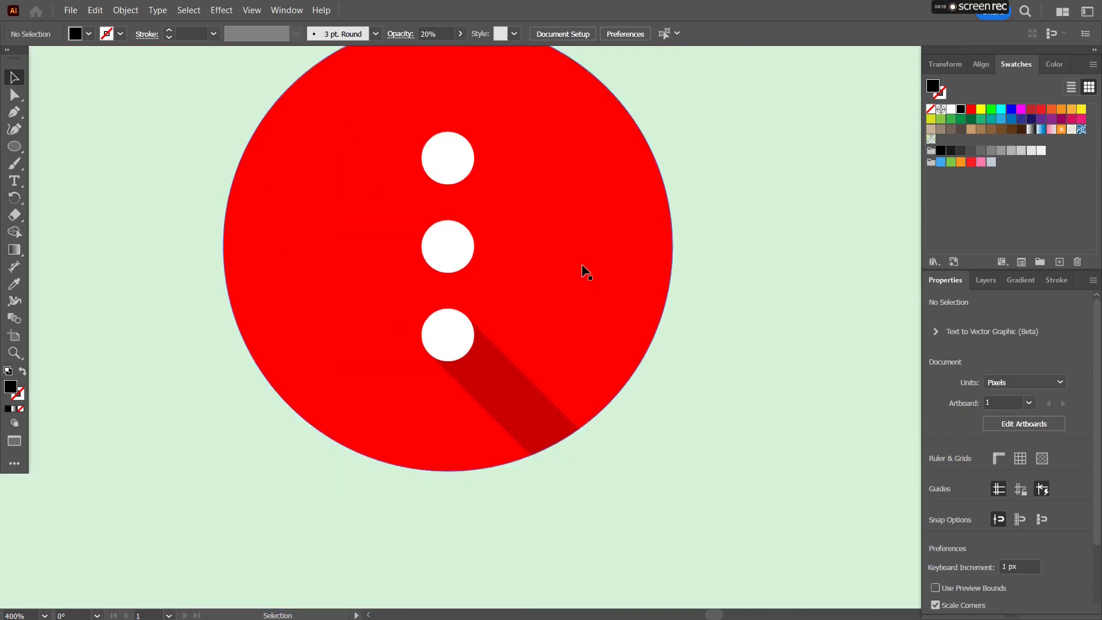
Start a pen path with a curved anchor on the top white dot's lower-left edge
drag(581, 264, 411, 313)
click(291, 221)
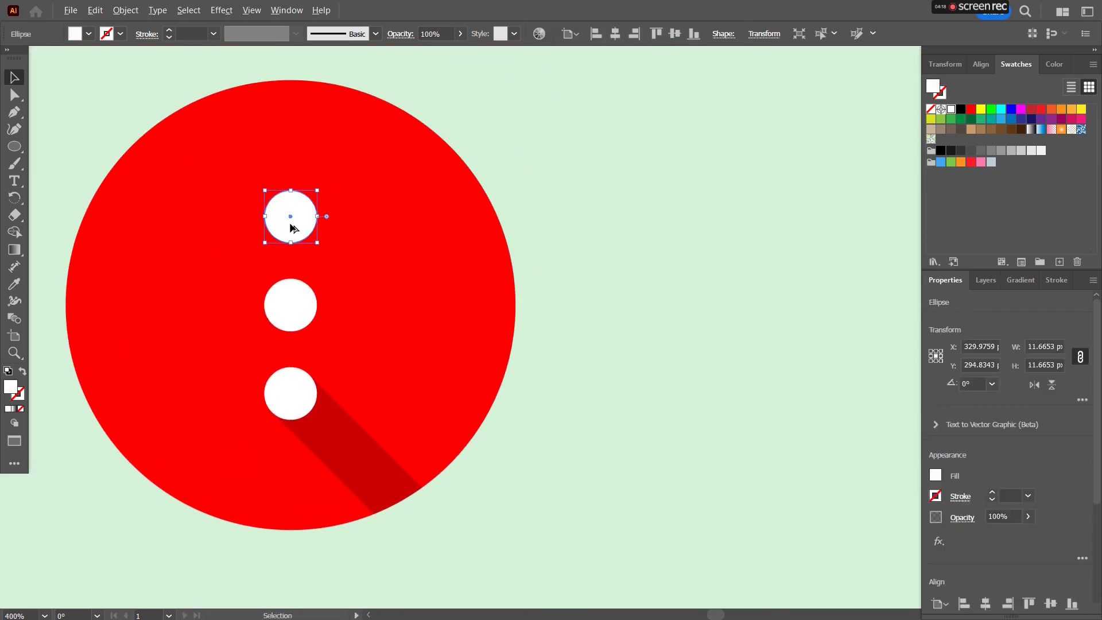
scroll(291, 221, up, 2)
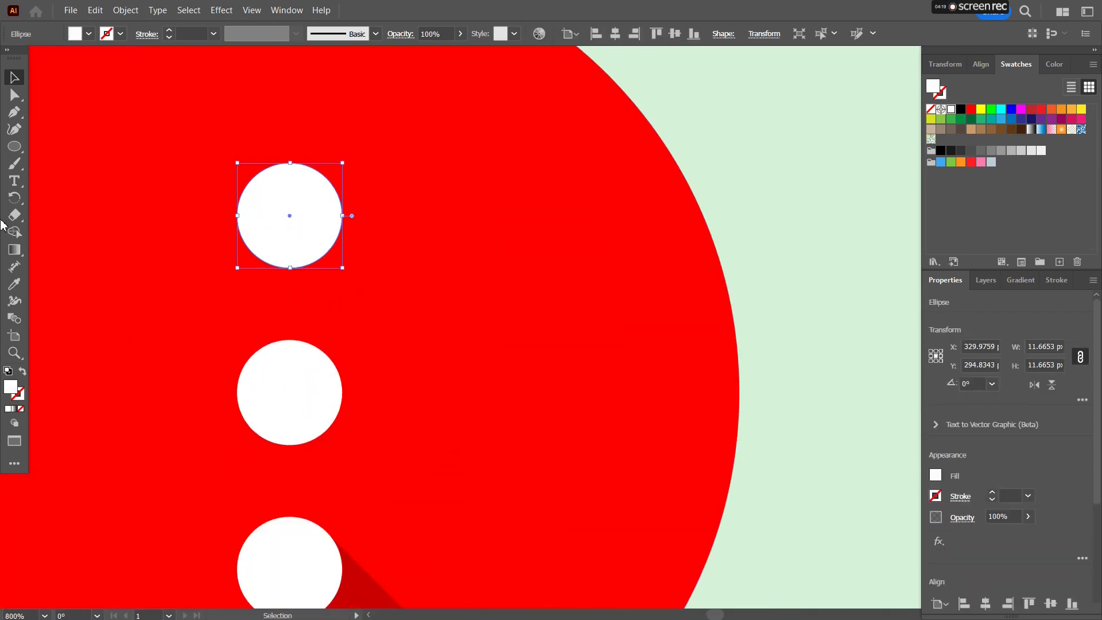
click(14, 112)
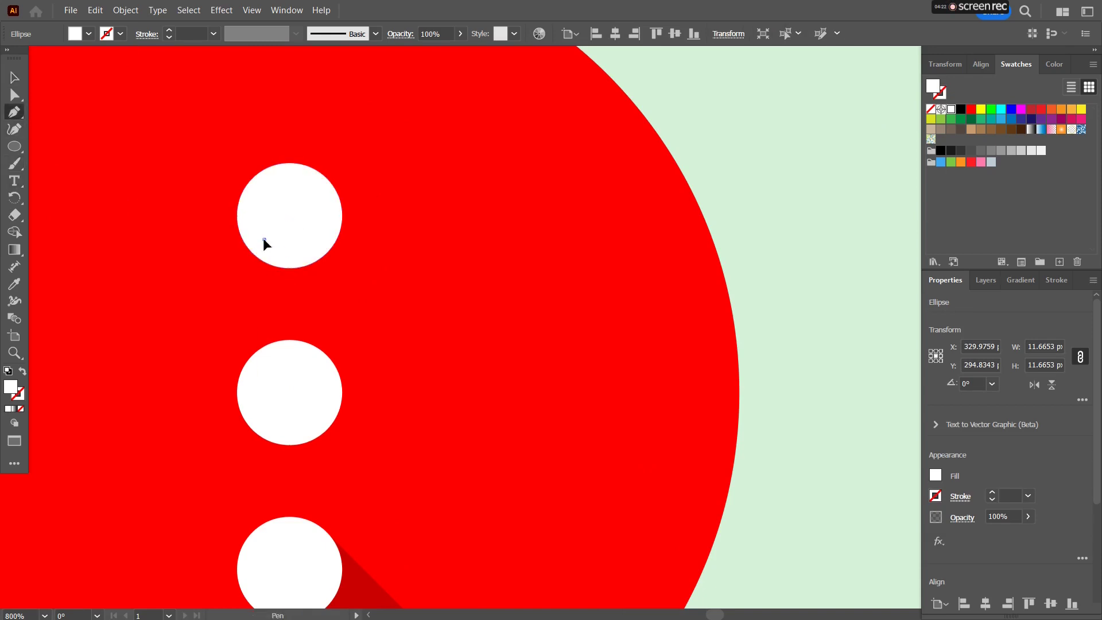
drag(264, 239, 238, 206)
scroll(261, 256, down, 3)
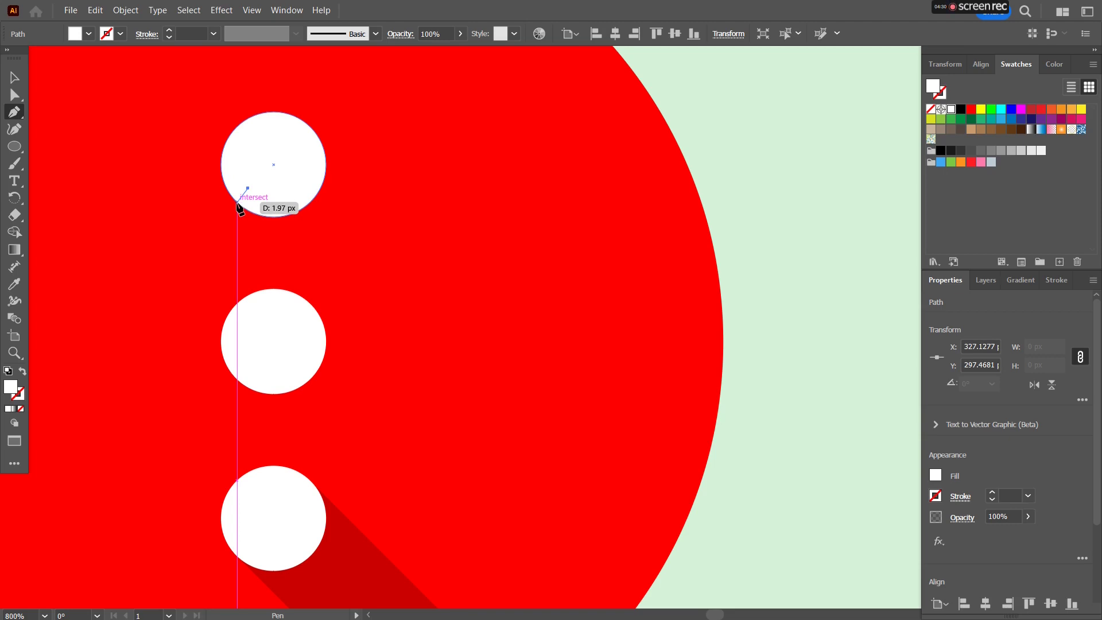
mouse_move(238, 206)
mouse_down()
mouse_move(250, 216)
mouse_move(238, 208)
mouse_up()
drag(237, 208, 229, 184)
scroll(243, 215, up, 2)
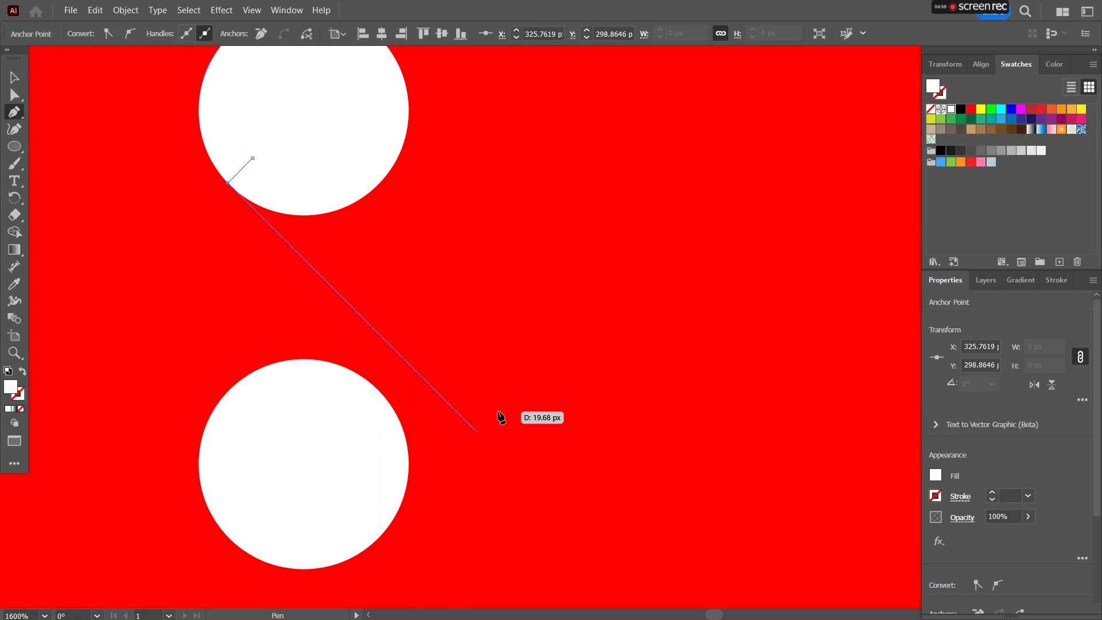
scroll(500, 413, down, 3)
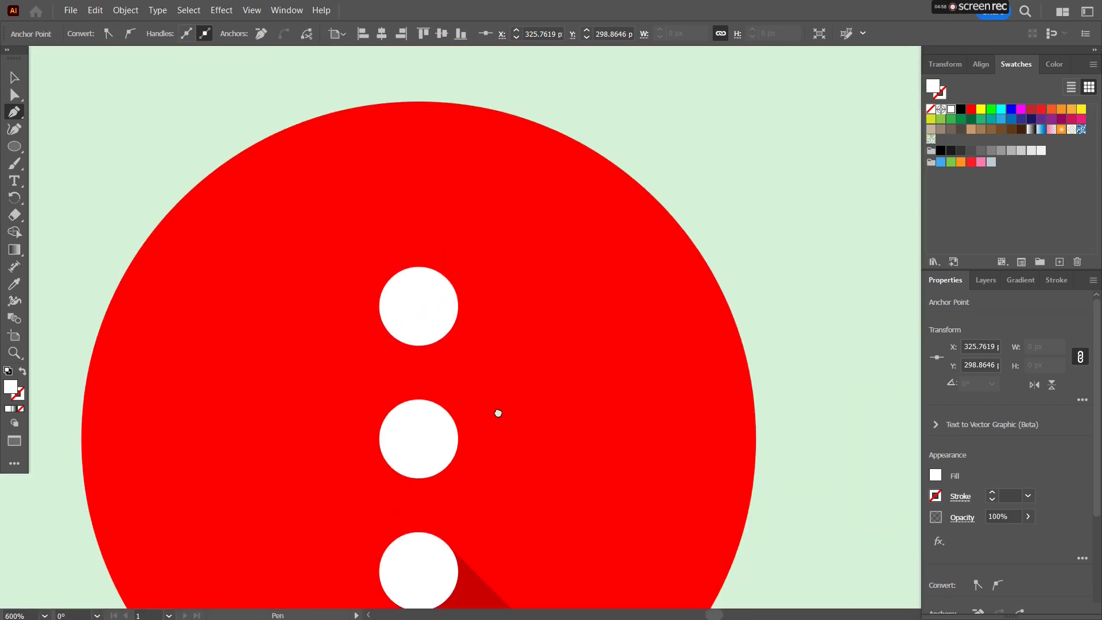
drag(499, 414, 344, 303)
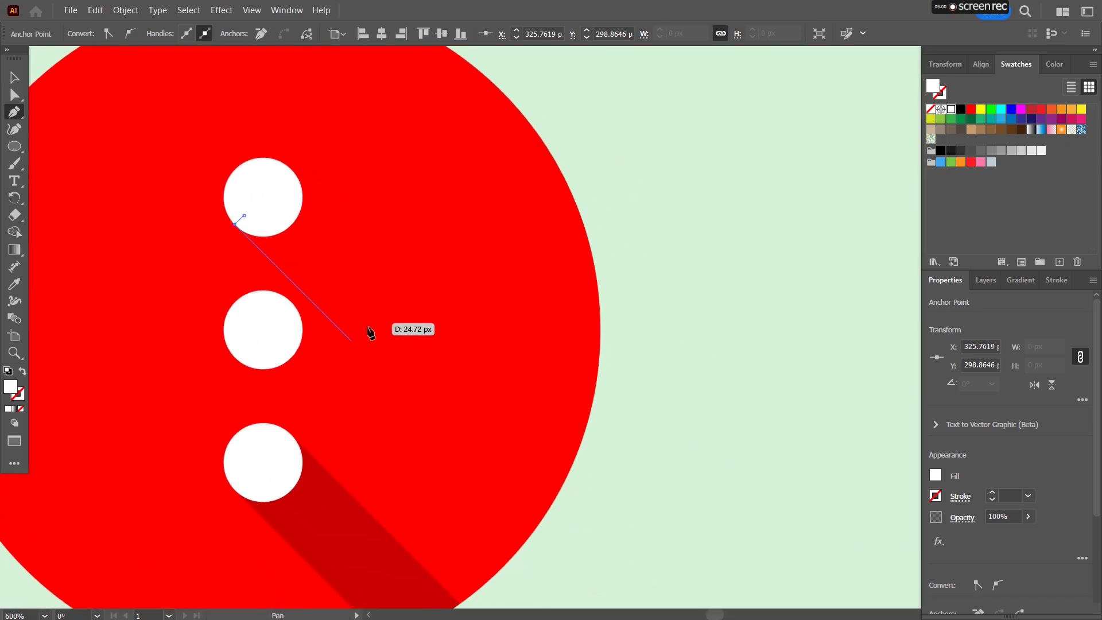
Close the first shadow bar past the red circle and fill it tan
shift+click(609, 597)
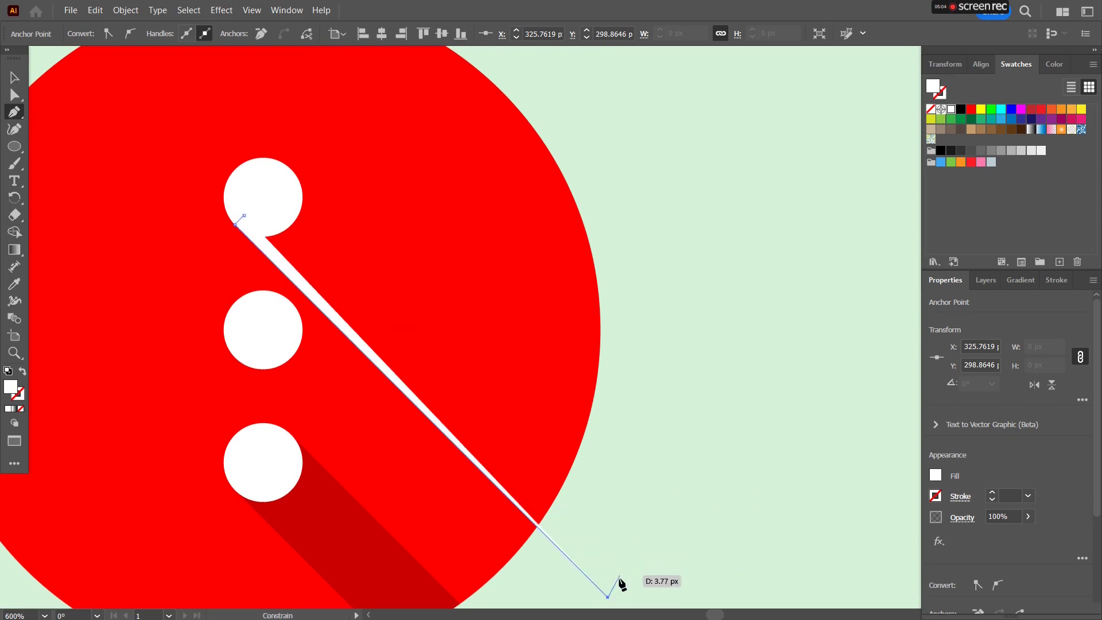
click(617, 581)
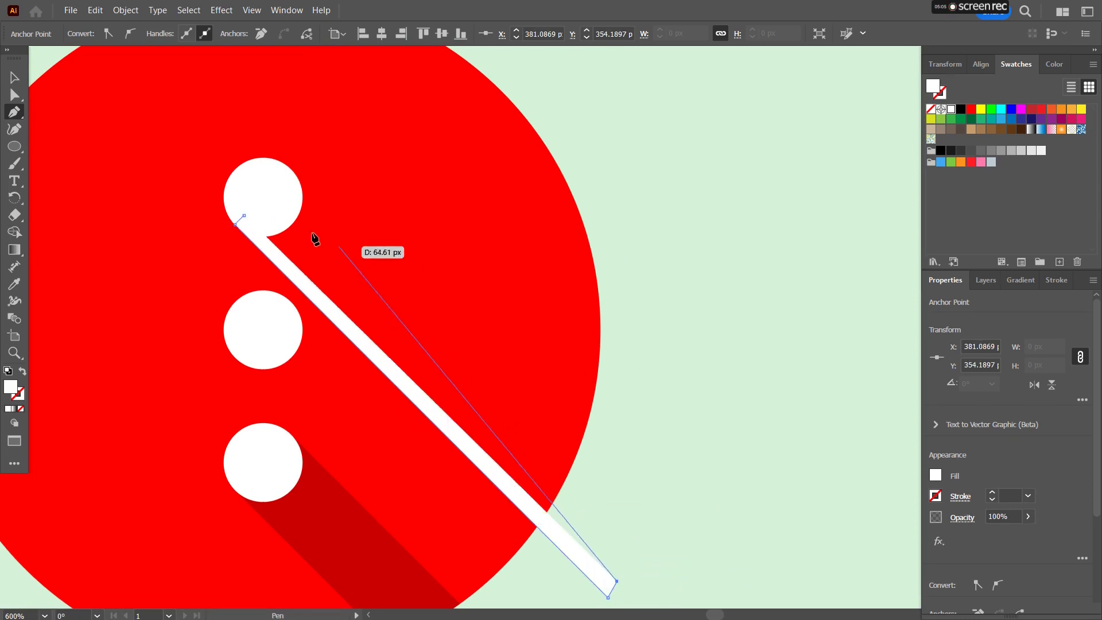
click(244, 216)
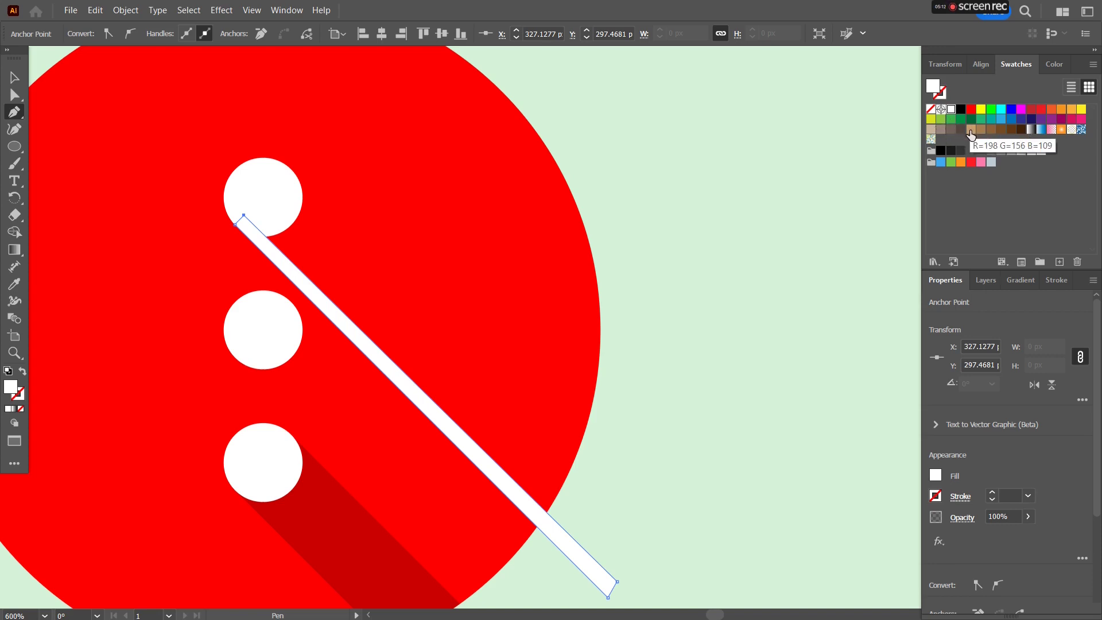
click(971, 128)
Pen-draw a second wider band from the top dot's upper-right edge diagonally beyond the circle
click(275, 186)
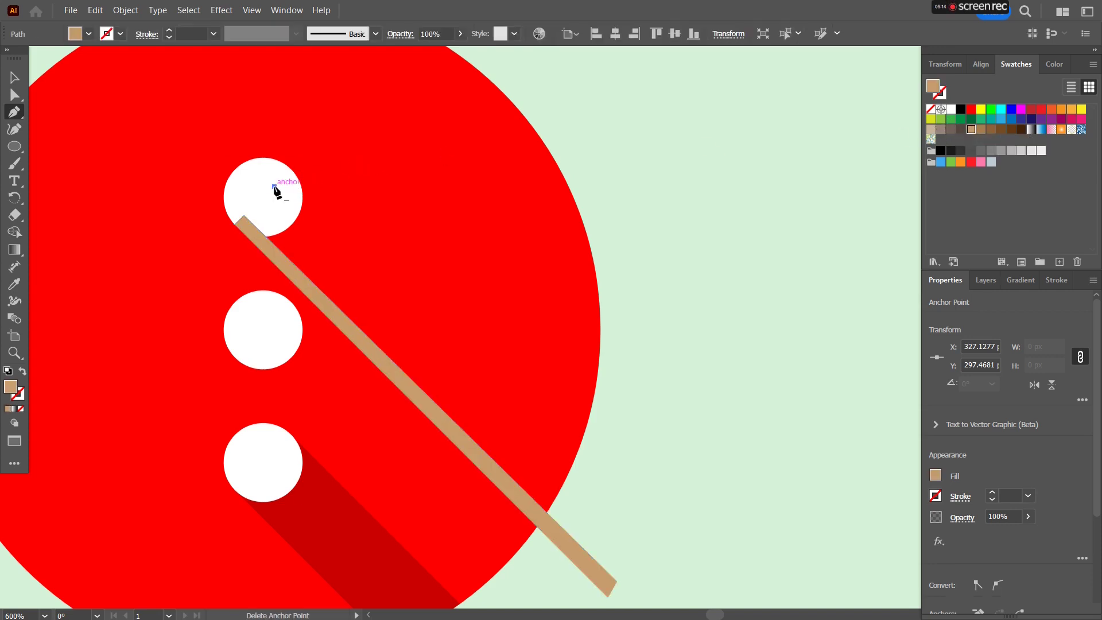
scroll(285, 180, up, 5)
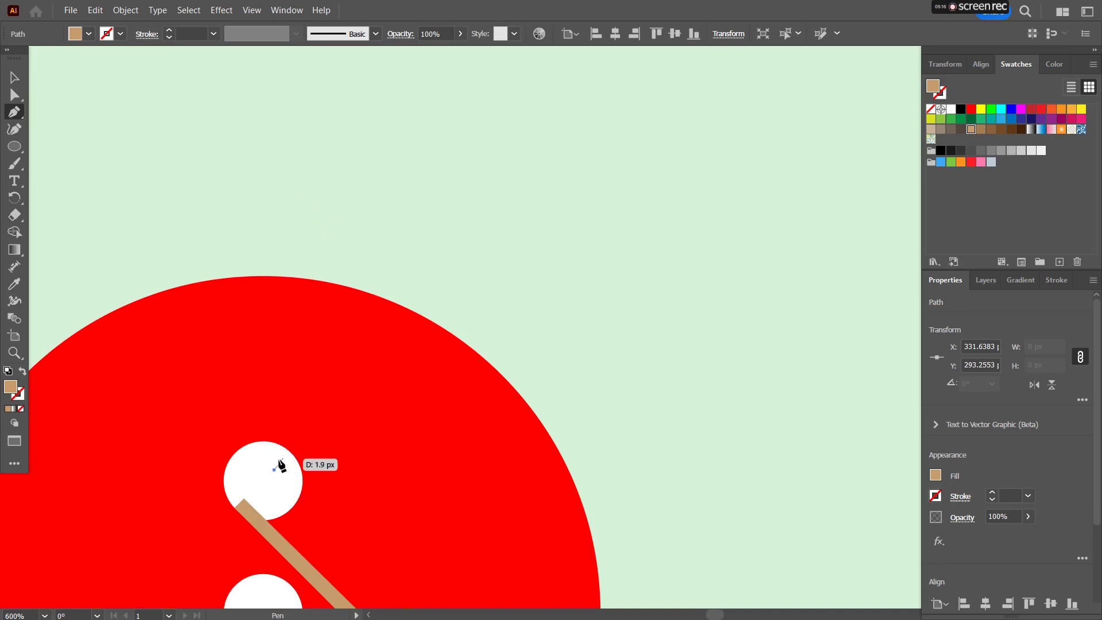
scroll(275, 466, down, 2)
scroll(274, 466, left, 1)
scroll(328, 408, up, 3)
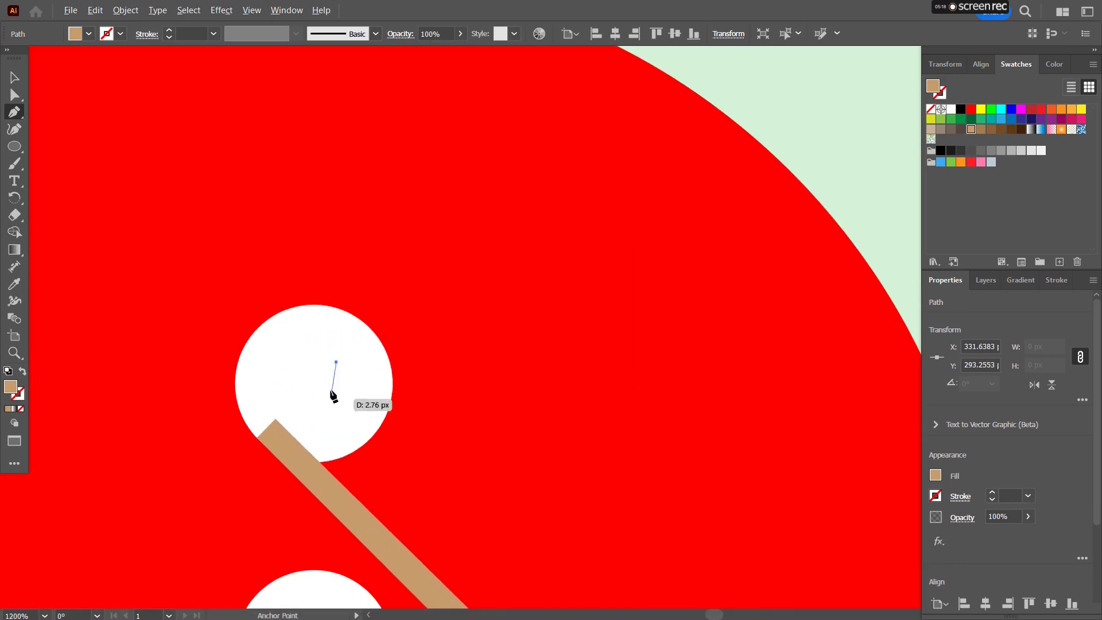
click(368, 328)
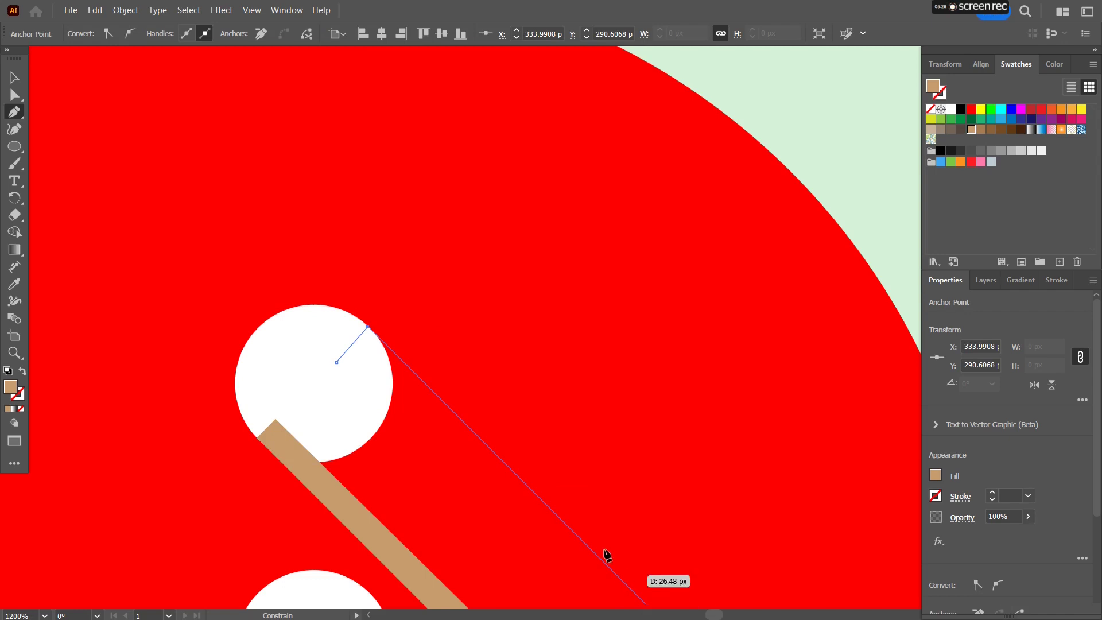
scroll(590, 533, down, 2)
scroll(590, 537, down, 3)
drag(583, 528, 401, 295)
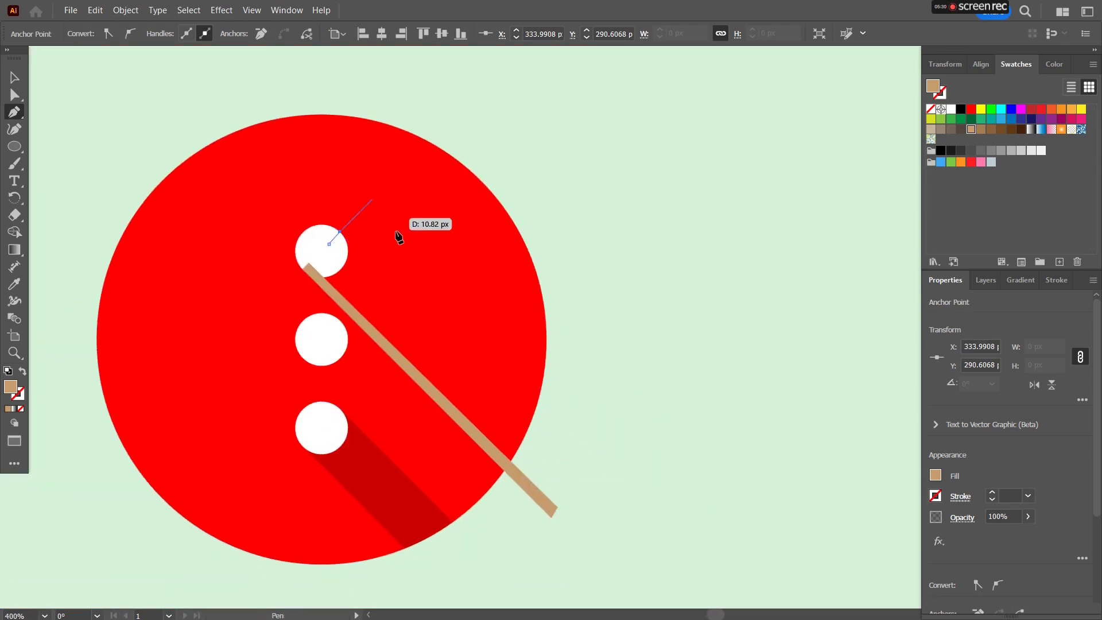
click(583, 475)
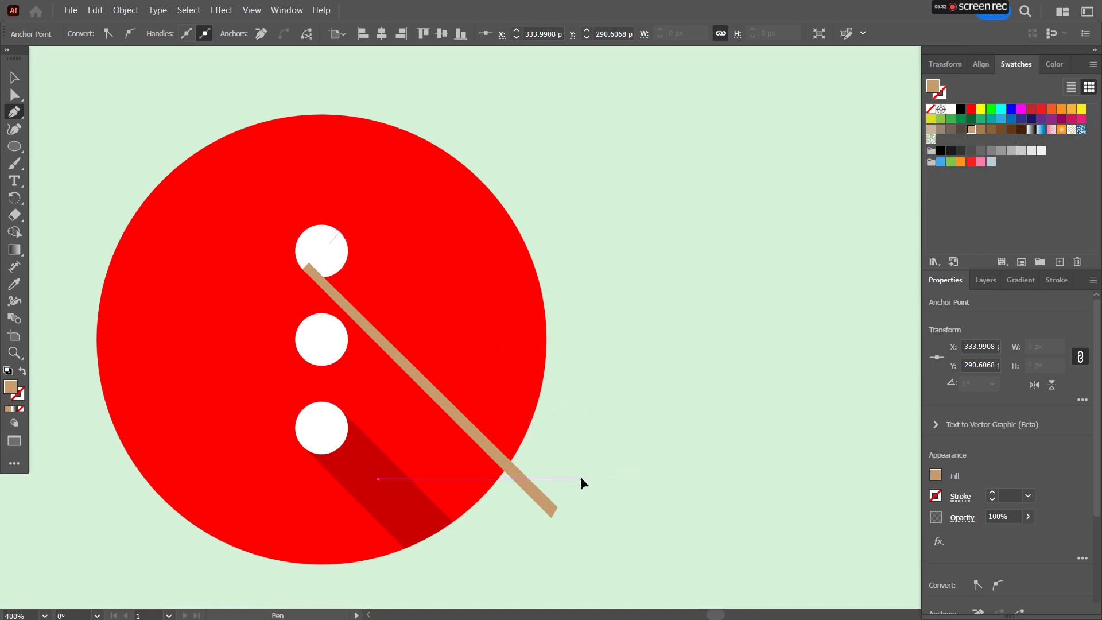
scroll(572, 507, up, 2)
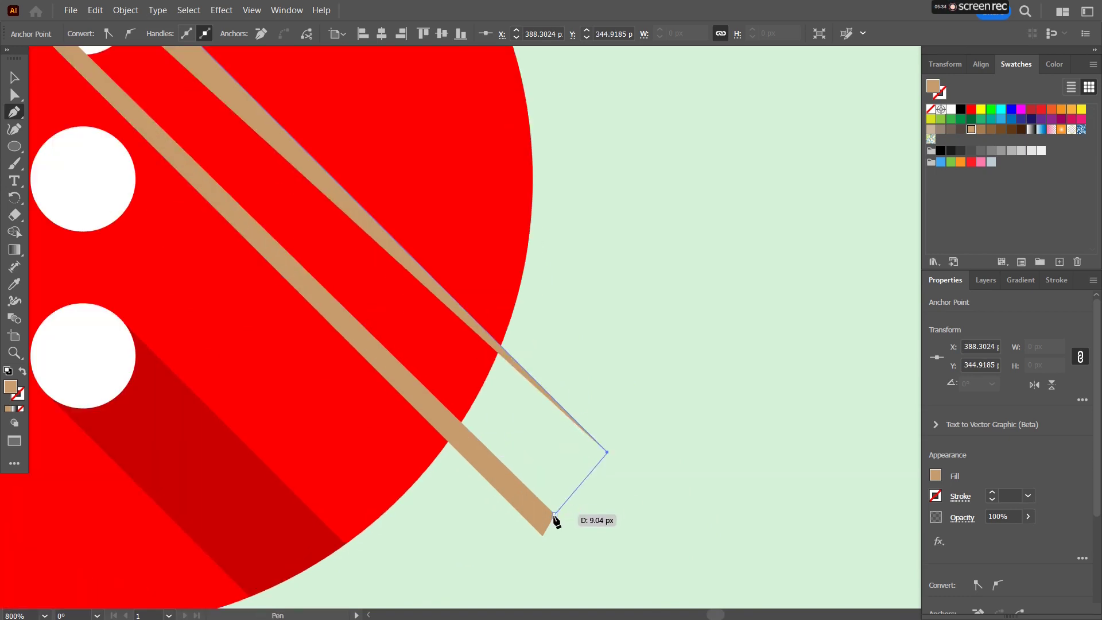
click(554, 512)
drag(297, 253, 448, 323)
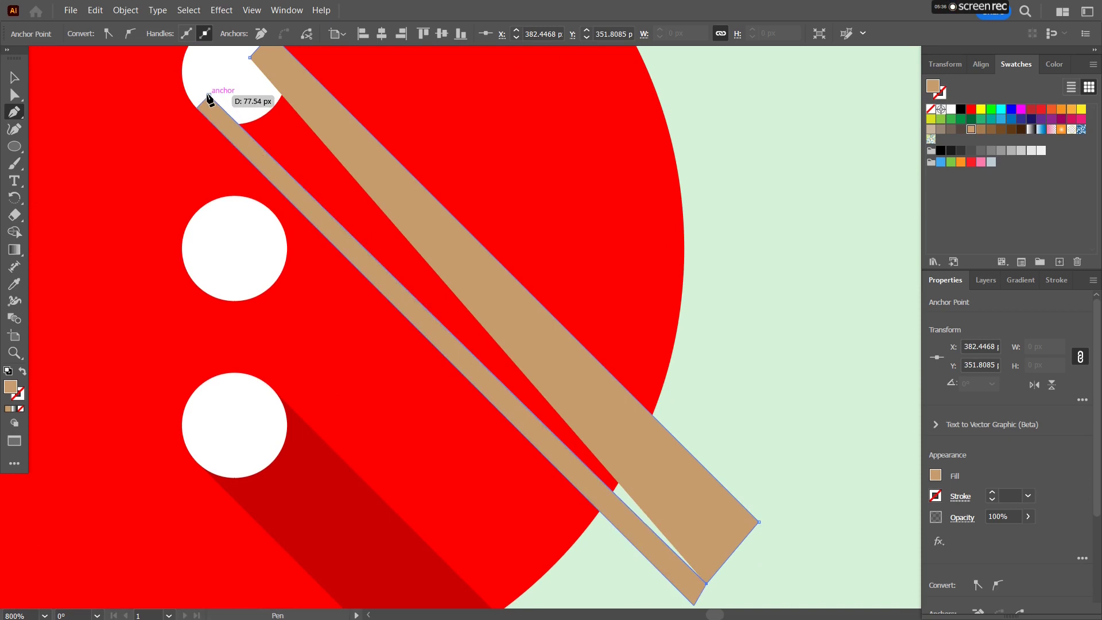
click(208, 98)
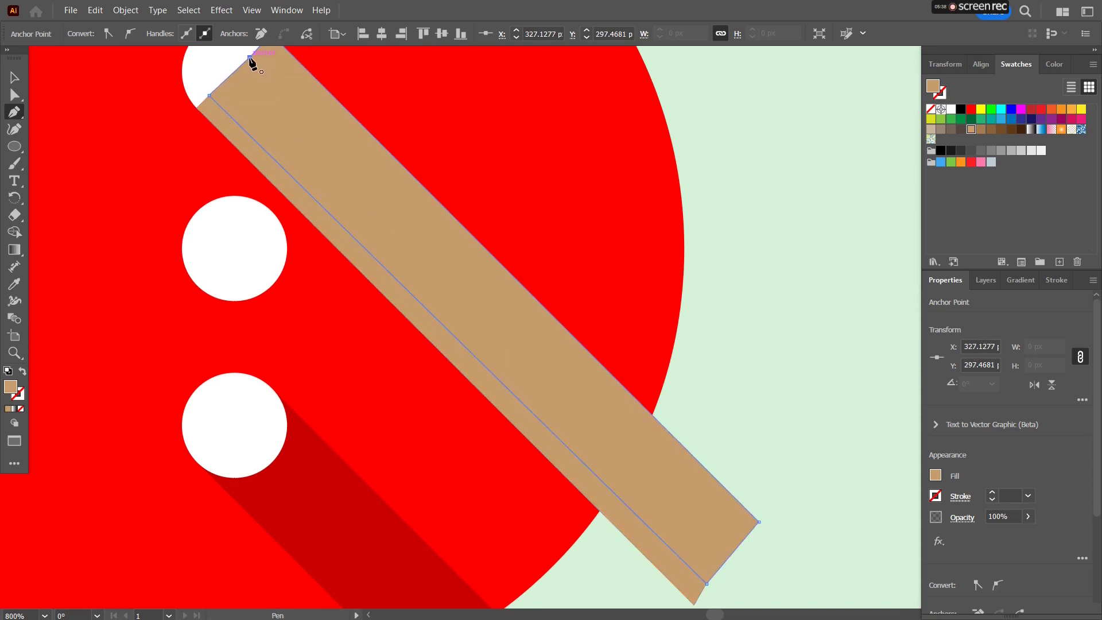
Select both tan pieces and pick the Shape Builder tool
click(15, 76)
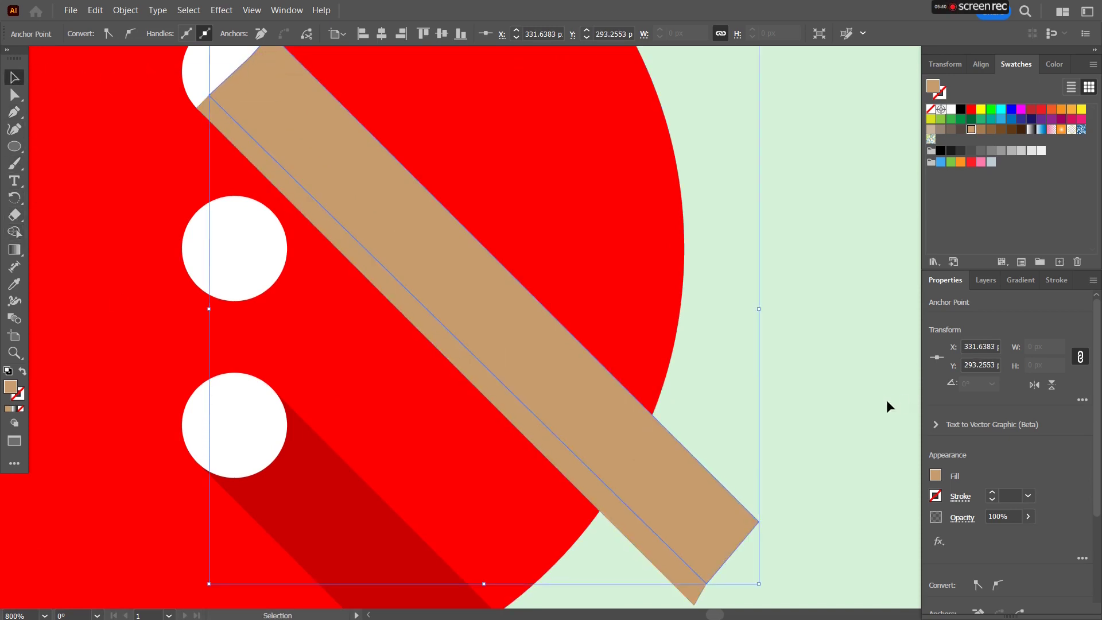
shift+click(654, 556)
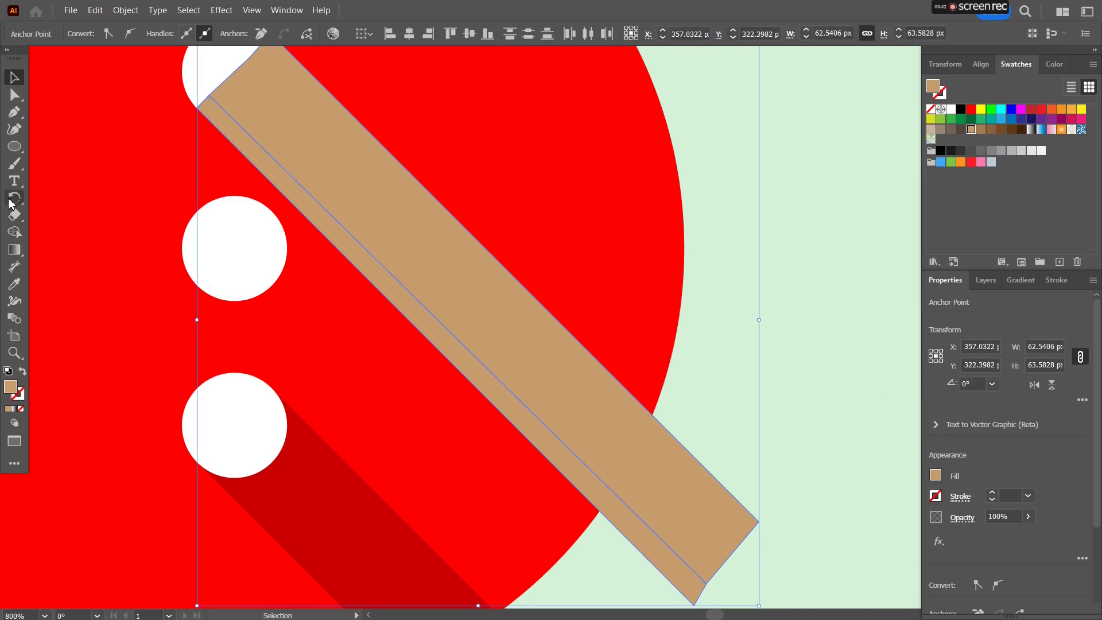
click(15, 232)
Merge the tan band pieces and remove the part outside the red circle
drag(373, 235, 371, 268)
key(v)
click(322, 185)
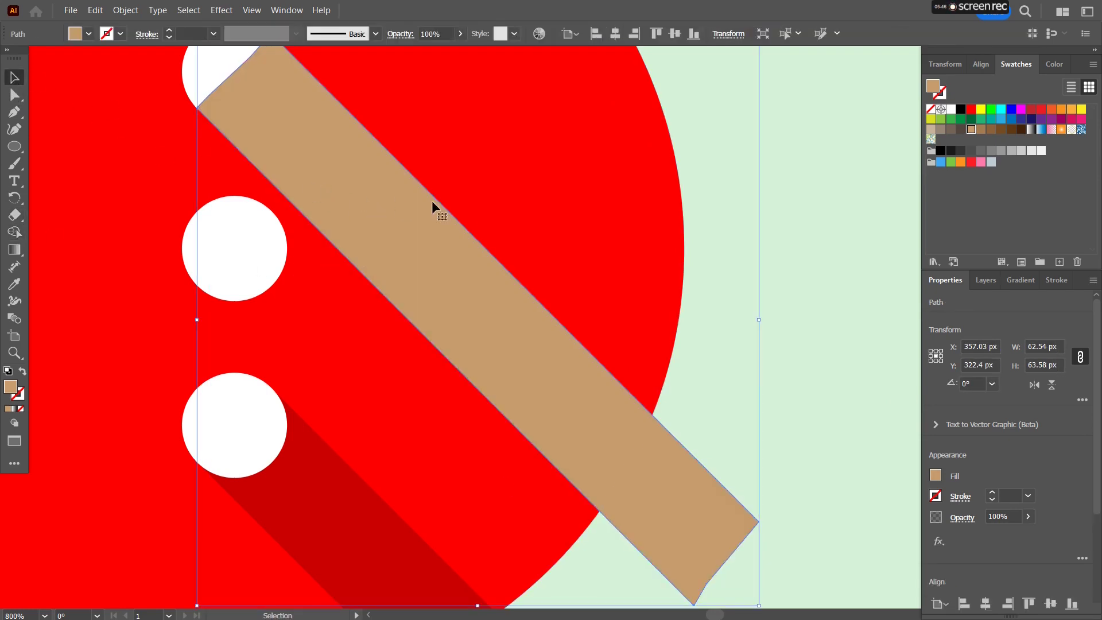
click(715, 251)
click(578, 377)
shift+click(597, 206)
click(14, 232)
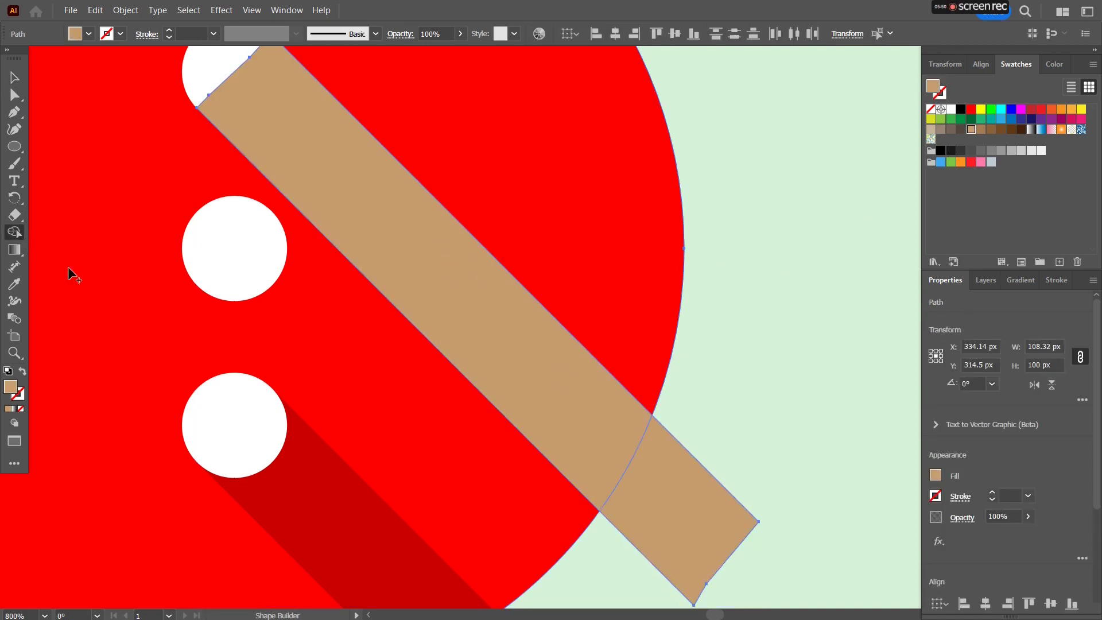
alt+click(642, 509)
Send the trimmed bar behind the top white dot
click(14, 77)
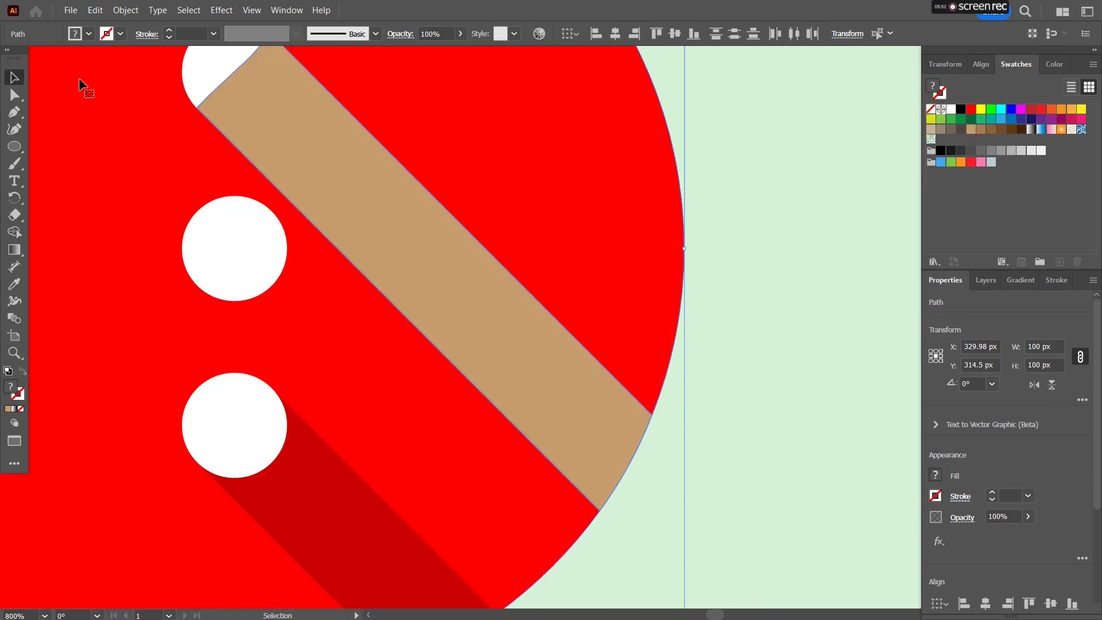
click(806, 156)
click(428, 254)
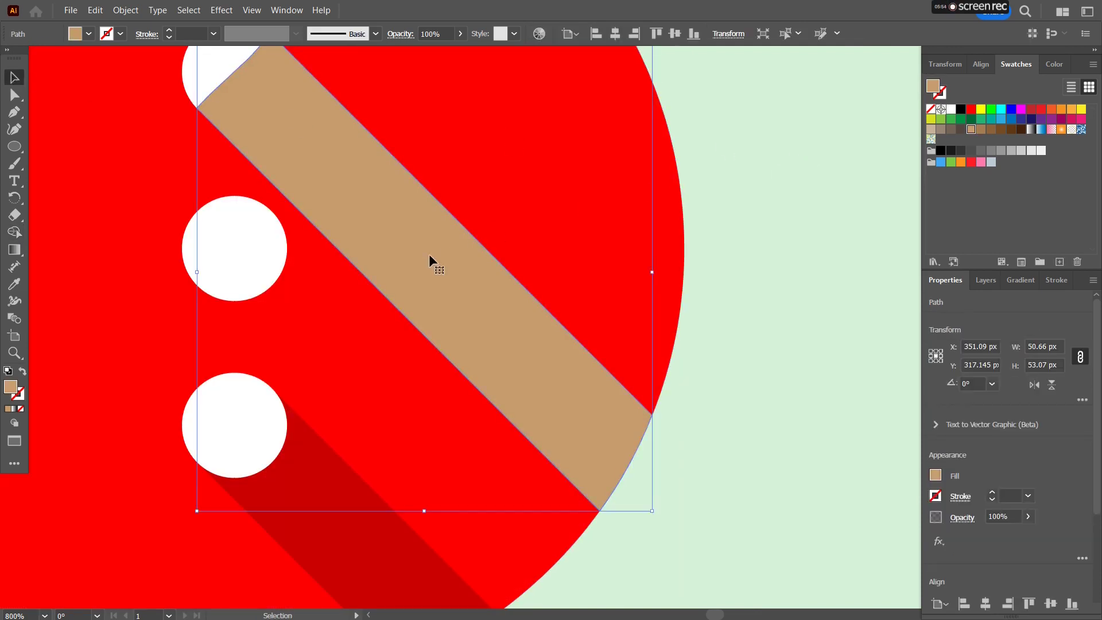
key(a)
key(v)
key(ctrl+bracketleft)
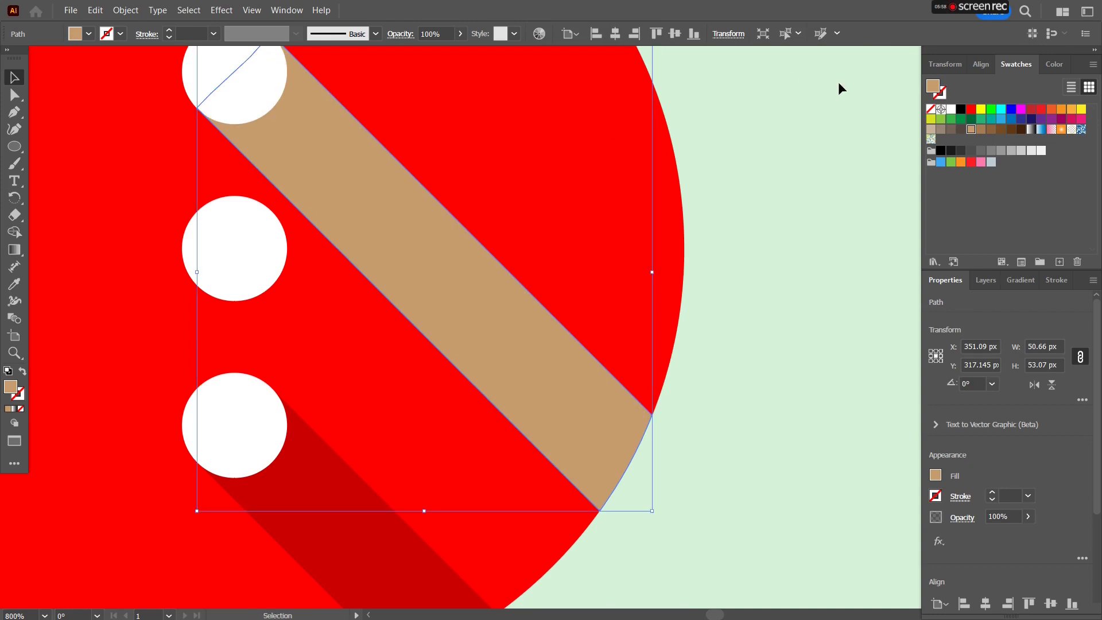
Fill the bar black at 20% opacity and deselect it
click(960, 109)
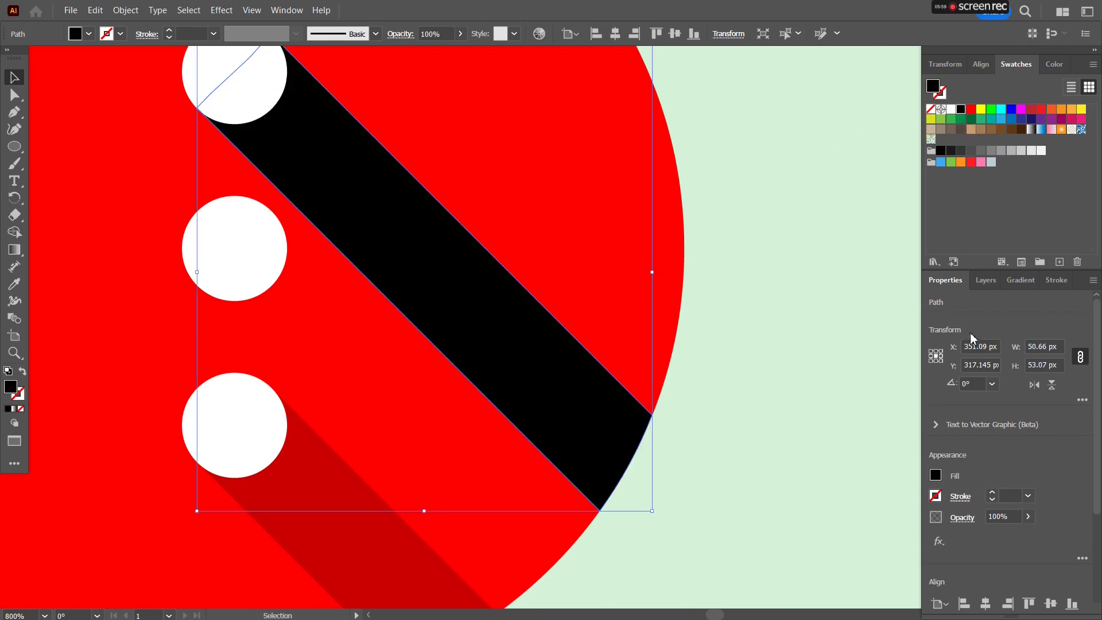
click(1008, 515)
text(20)
key(Return)
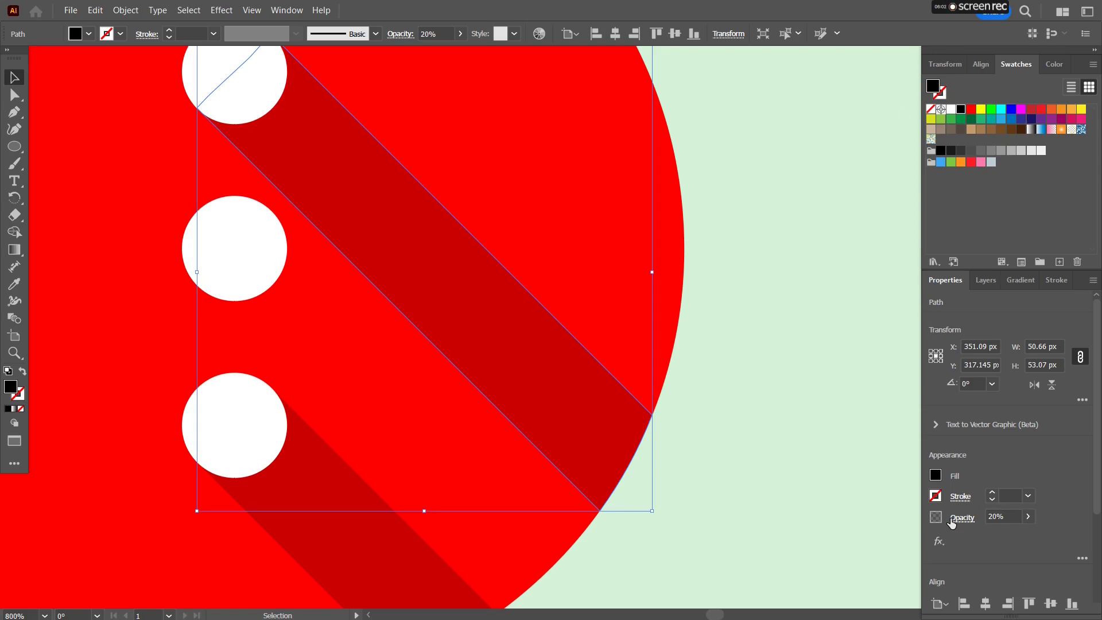
scroll(917, 478, down, 3)
scroll(792, 414, right, 3)
scroll(643, 322, down, 2)
scroll(620, 299, right, 3)
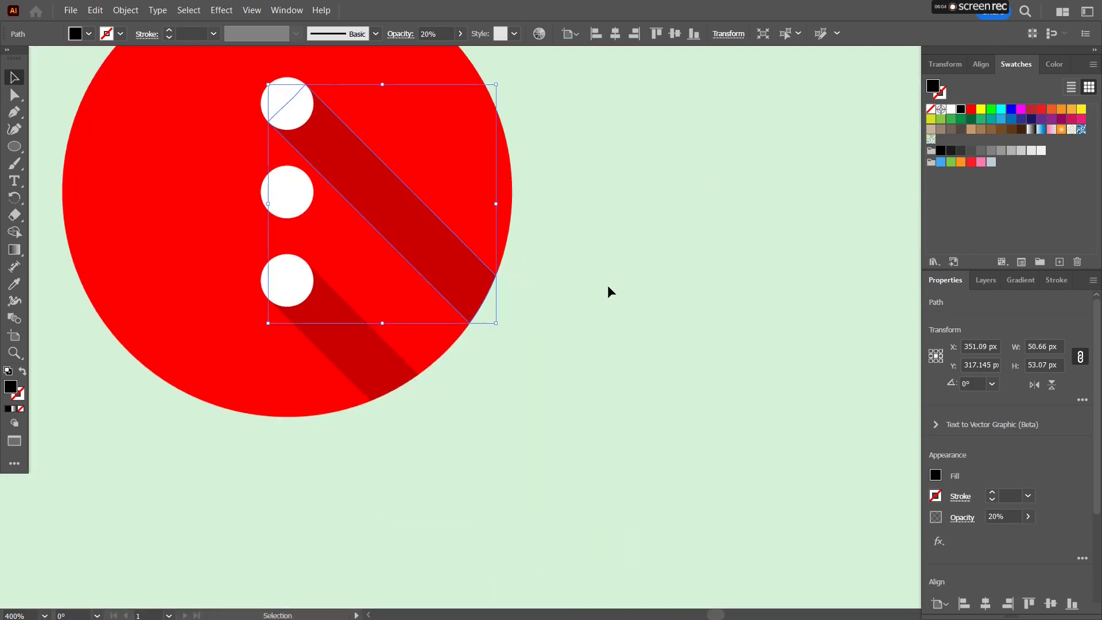
click(583, 264)
scroll(517, 261, up, 1)
scroll(517, 261, left, 1)
Move the new diagonal shadow band straight down onto the middle dot
click(448, 259)
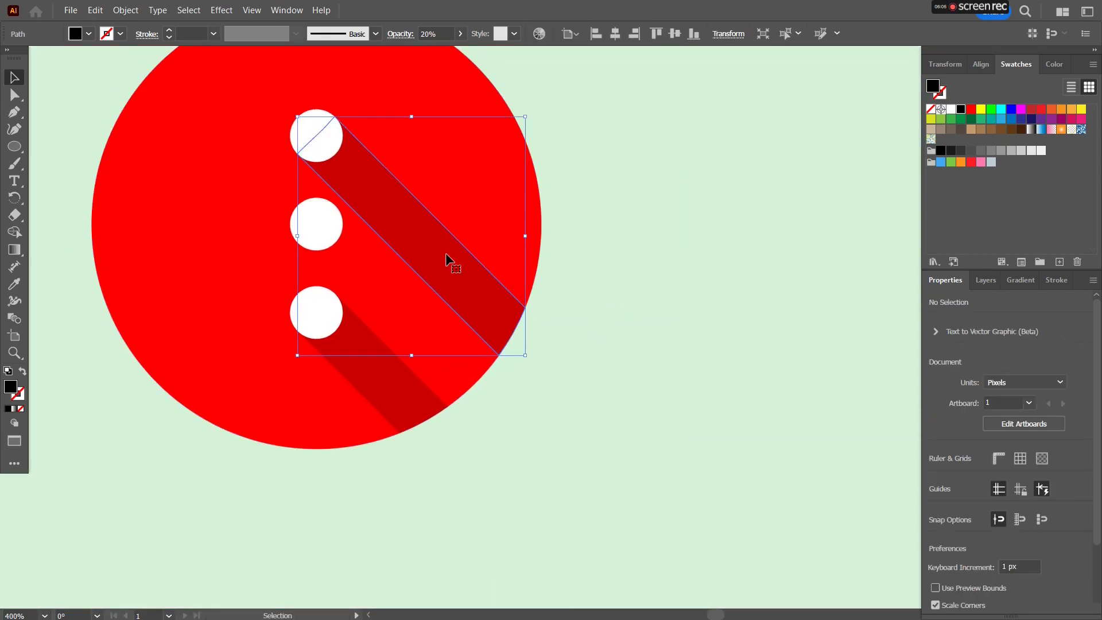
key(a)
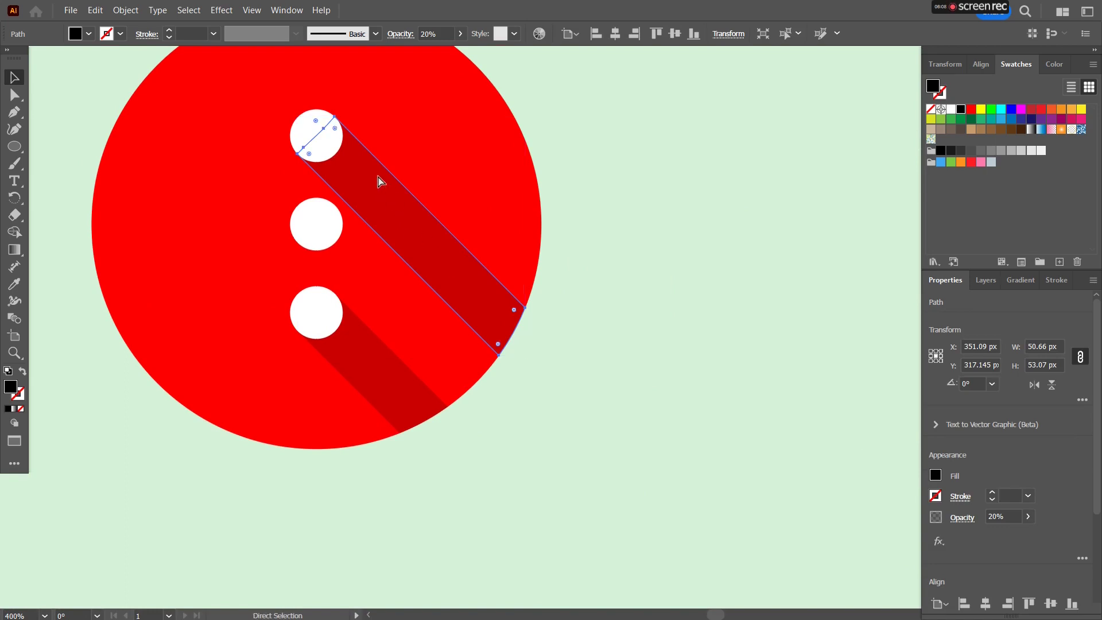
key(v)
key(a)
key(v)
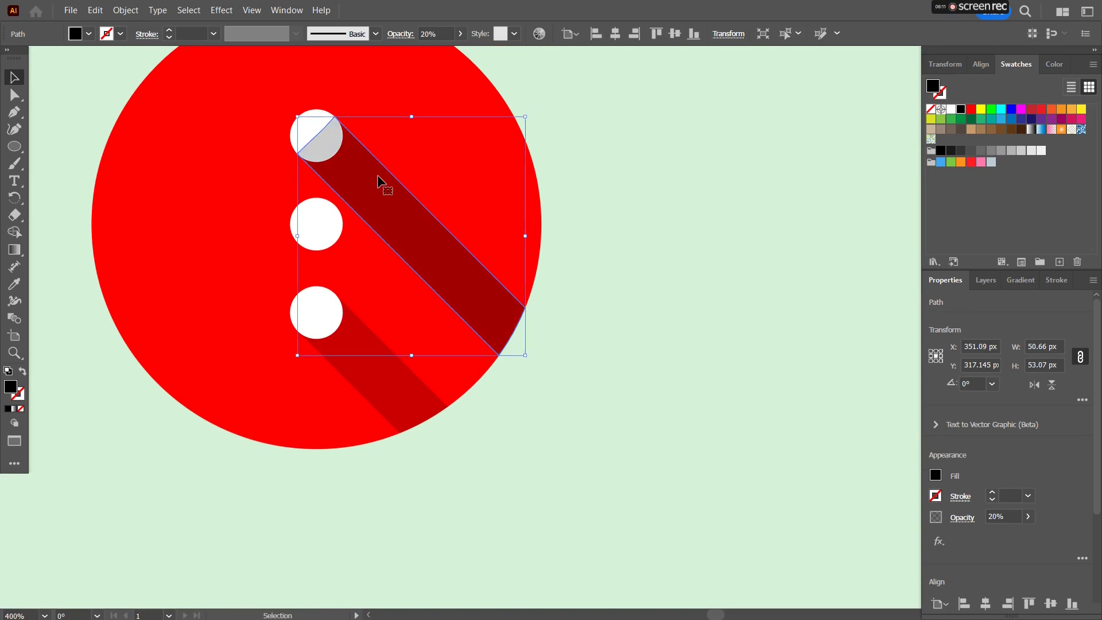
shift+click(345, 178)
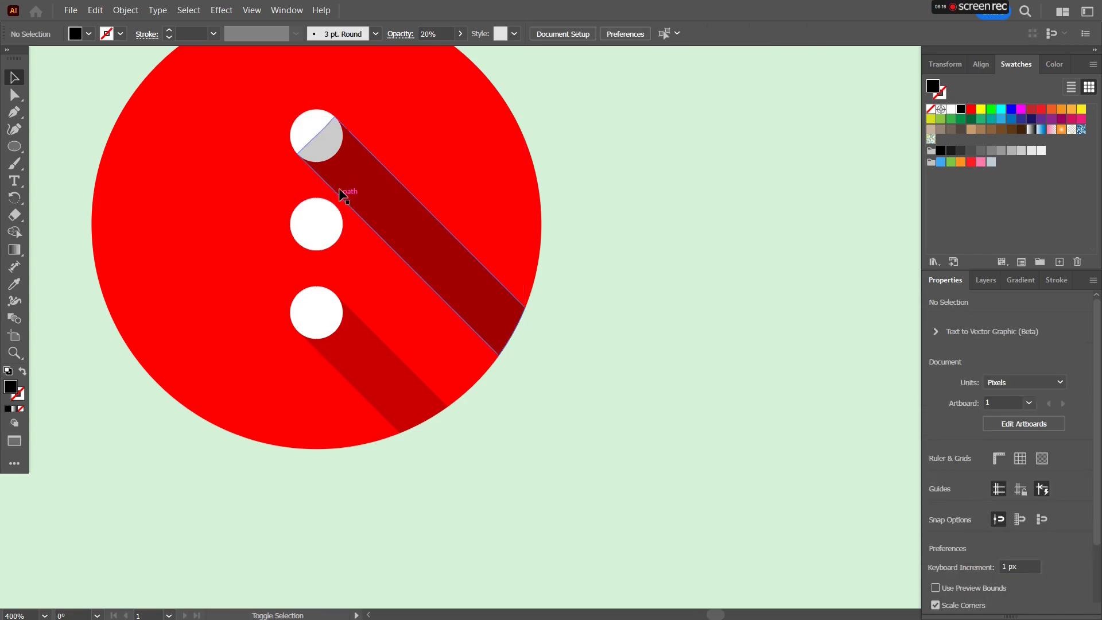
drag(343, 181, 337, 262)
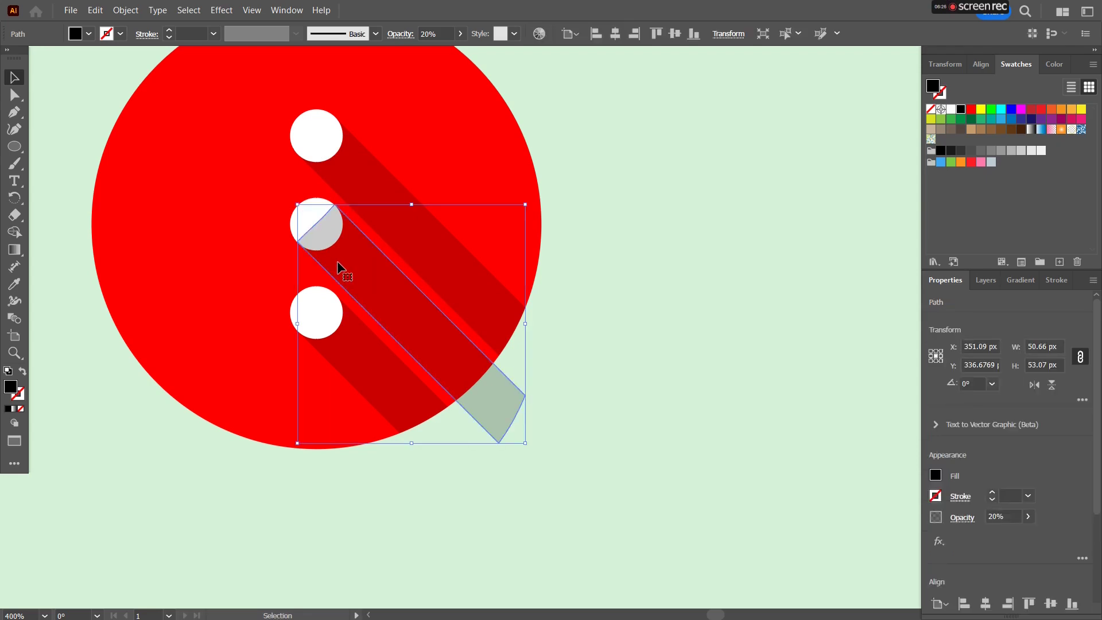
With band and red circle selected, Shape Builder-delete the shadow piece overhanging the circle
click(621, 299)
click(407, 306)
key(a)
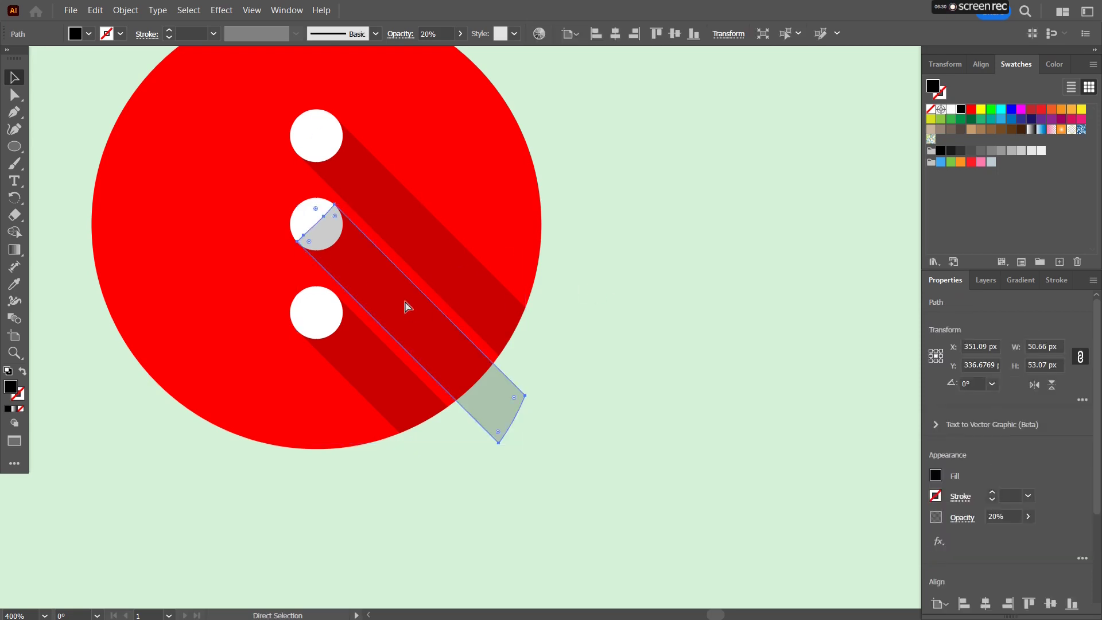
key(v)
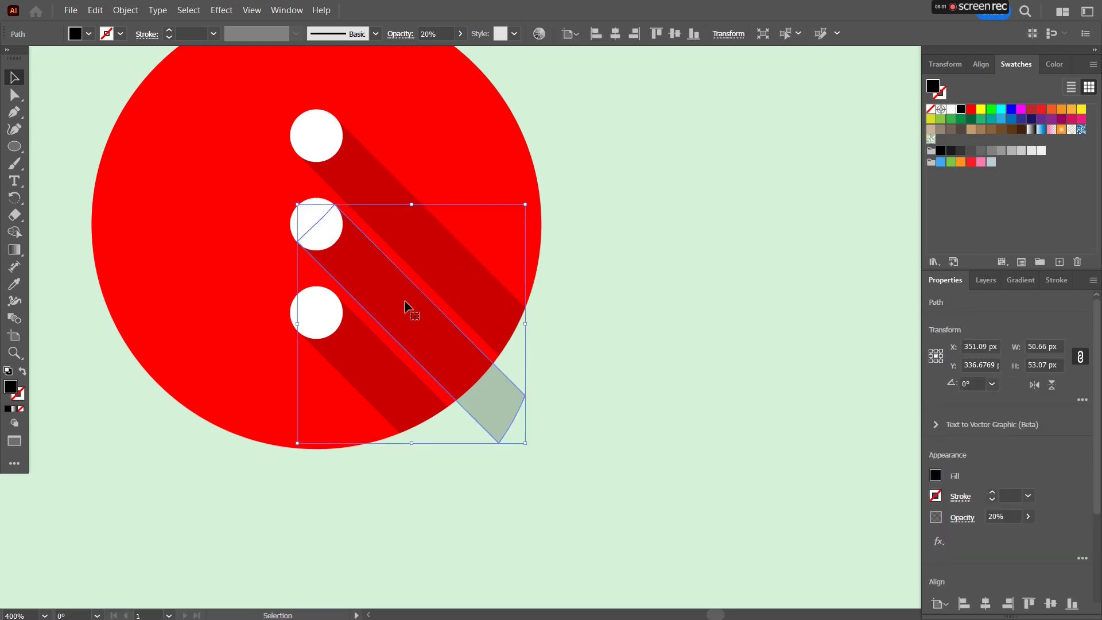
shift+click(501, 135)
key(shift+m)
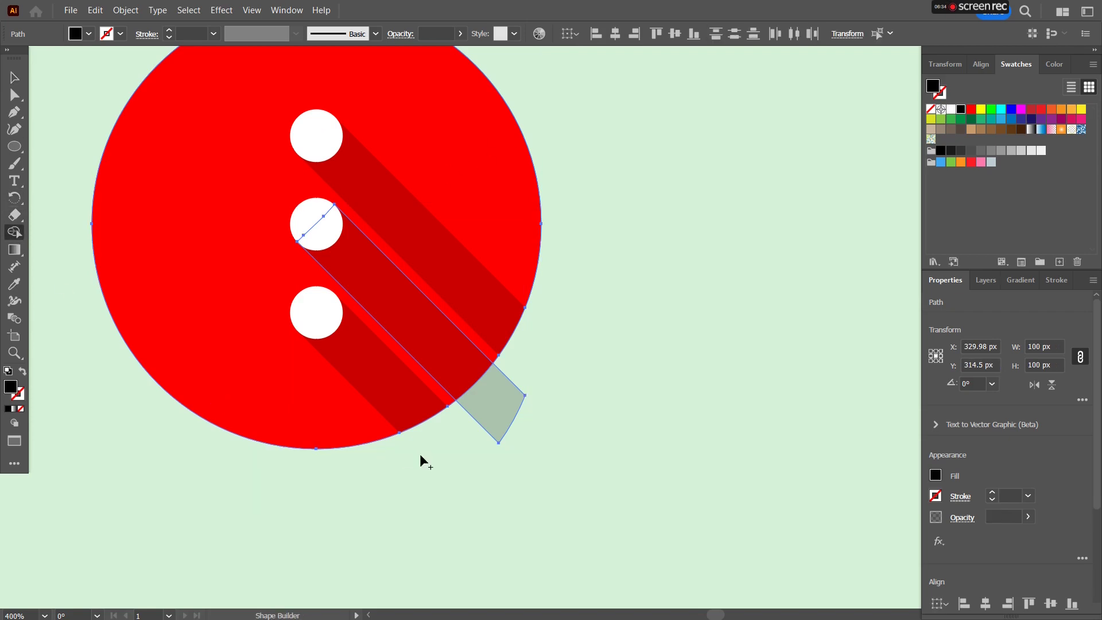
alt+click(487, 428)
click(15, 77)
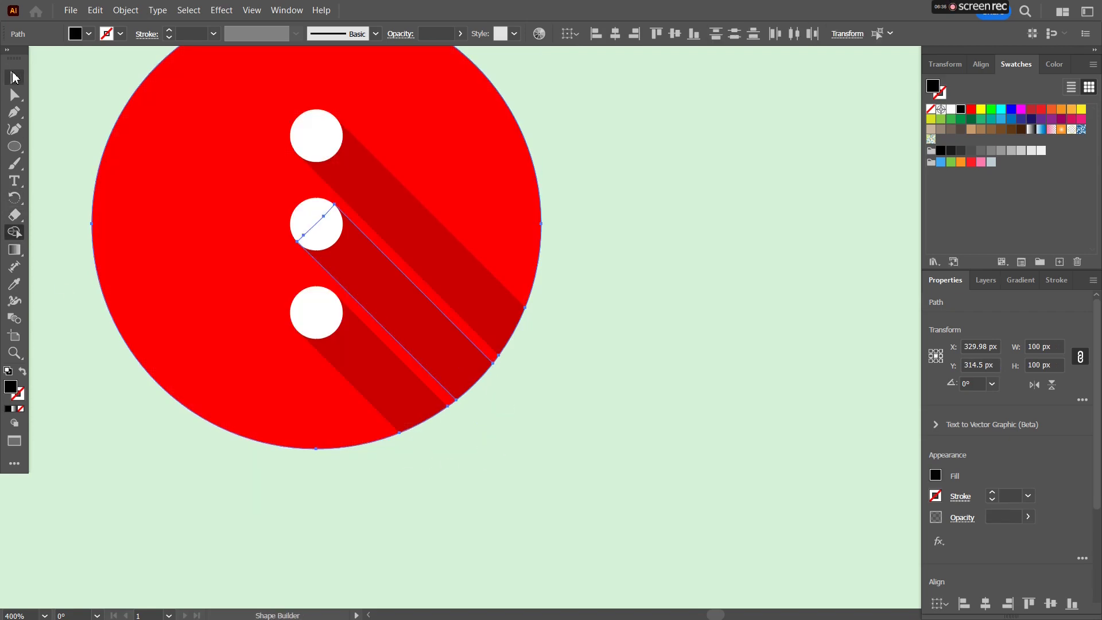
Marquee-select all paths of the three-dot icon
click(624, 263)
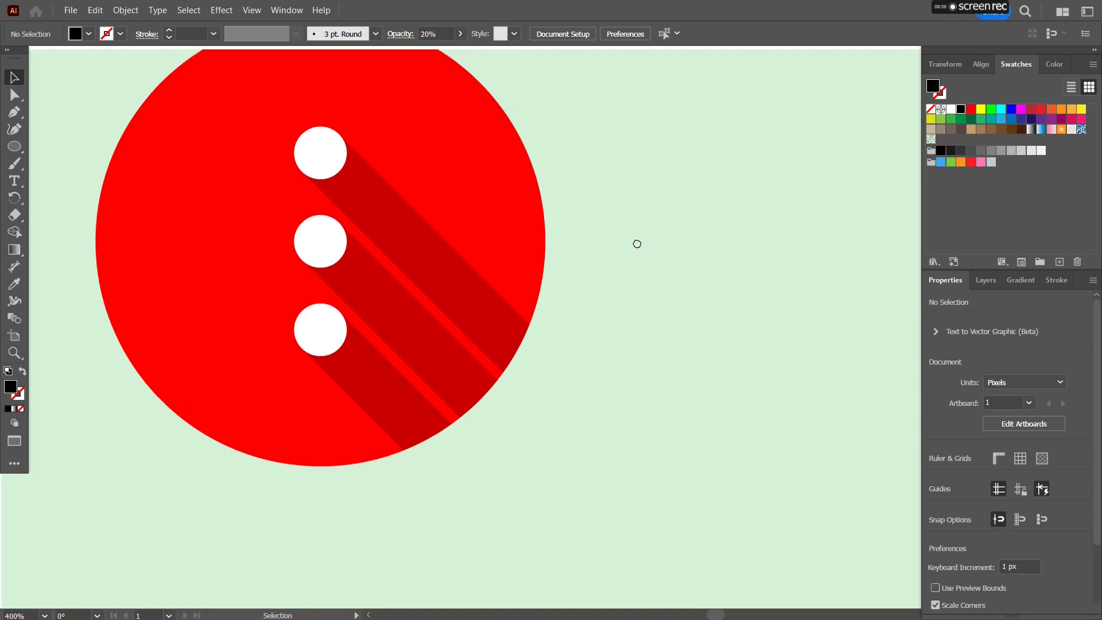
scroll(637, 246, down, 2)
drag(647, 189, 583, 276)
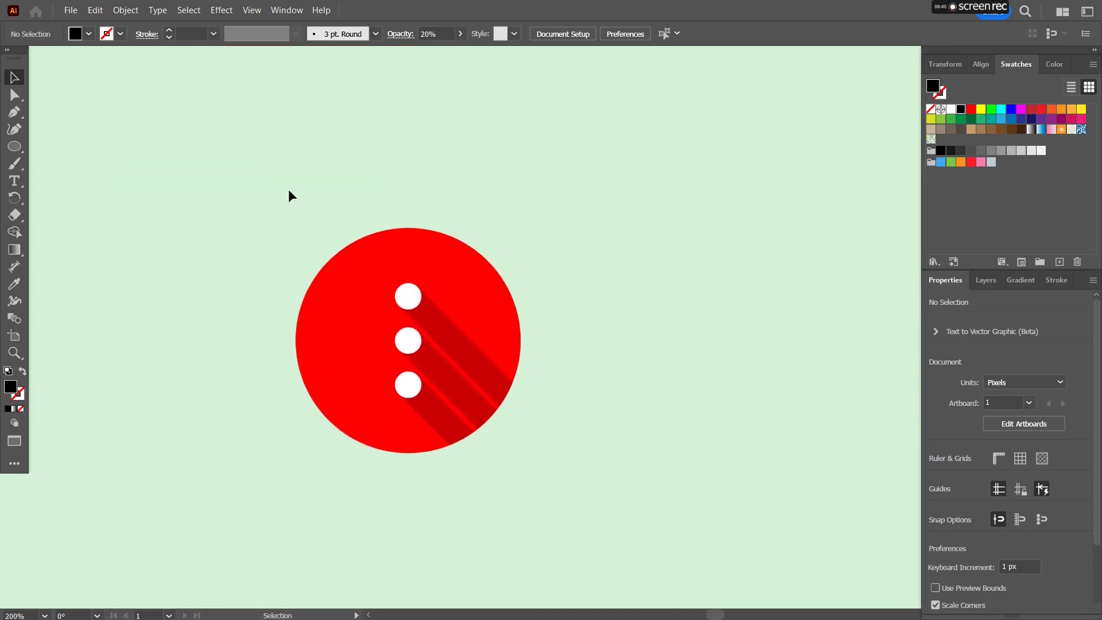
drag(276, 192, 562, 509)
Move the three-dot icon group into the top row beside the share icon
key(v)
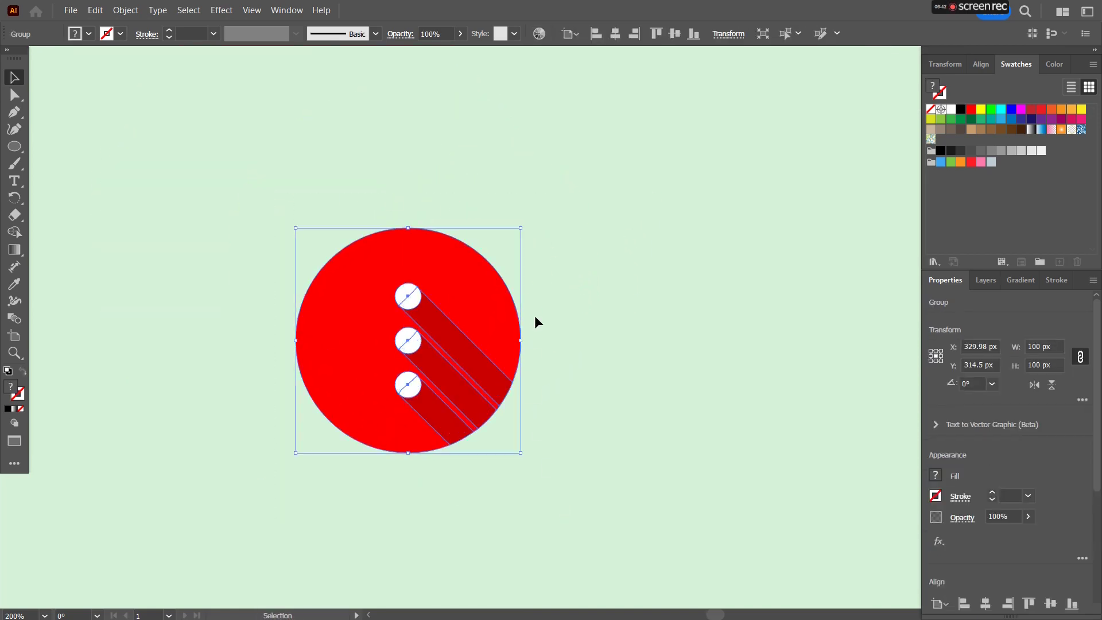
scroll(534, 315, down, 2)
scroll(586, 374, up, 3)
drag(500, 396, 543, 134)
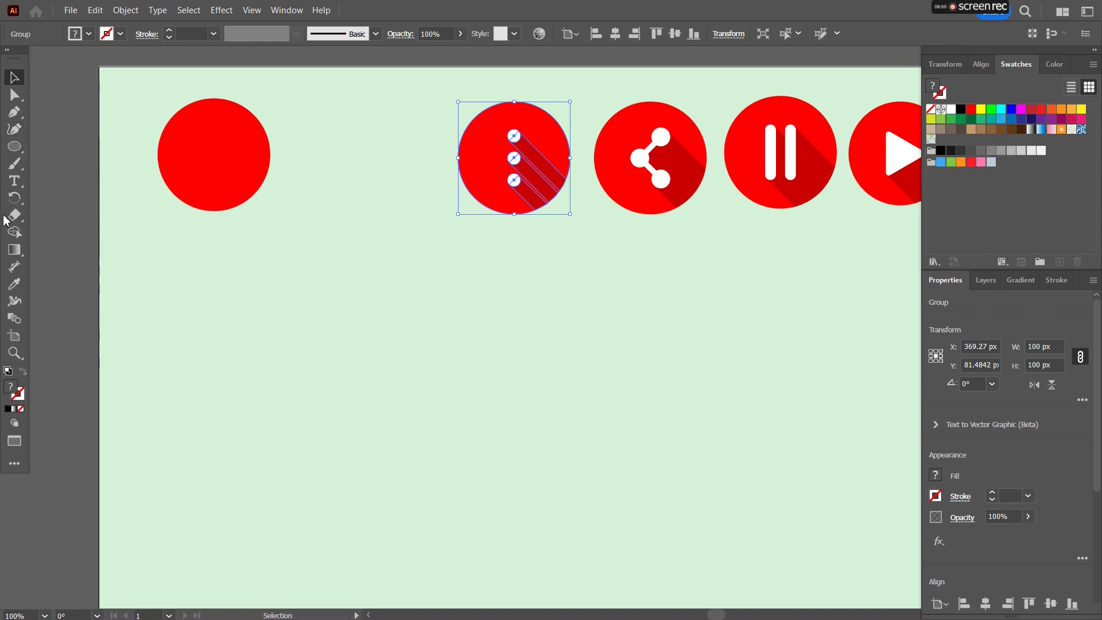
Draw a small black square, about 40 px wide, below the icon row
scroll(505, 327, down, 2)
scroll(470, 305, right, 3)
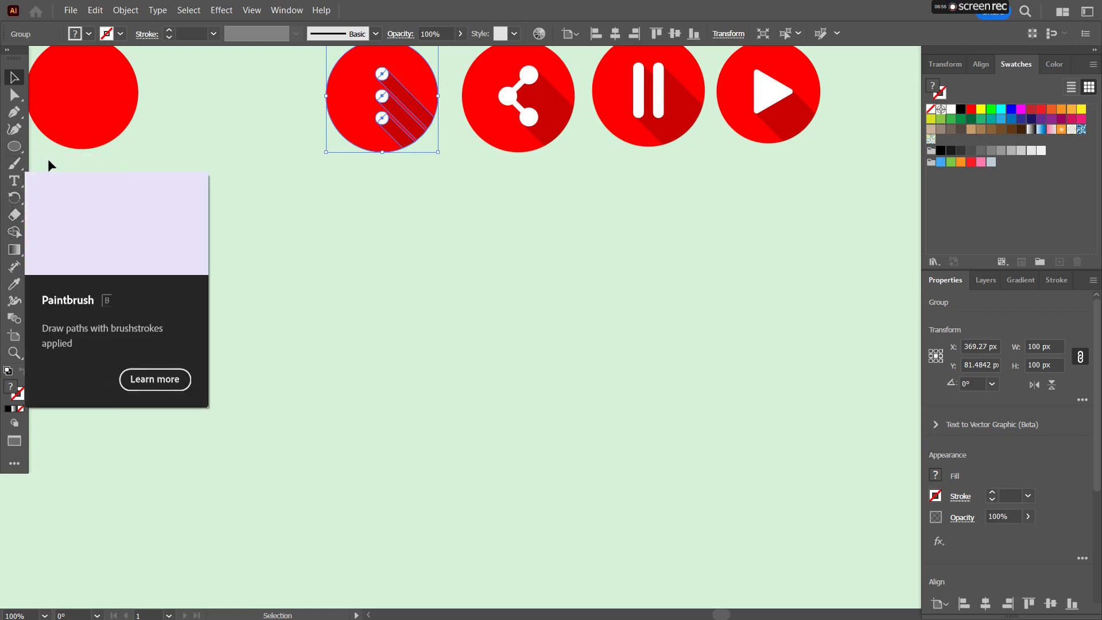
key(m)
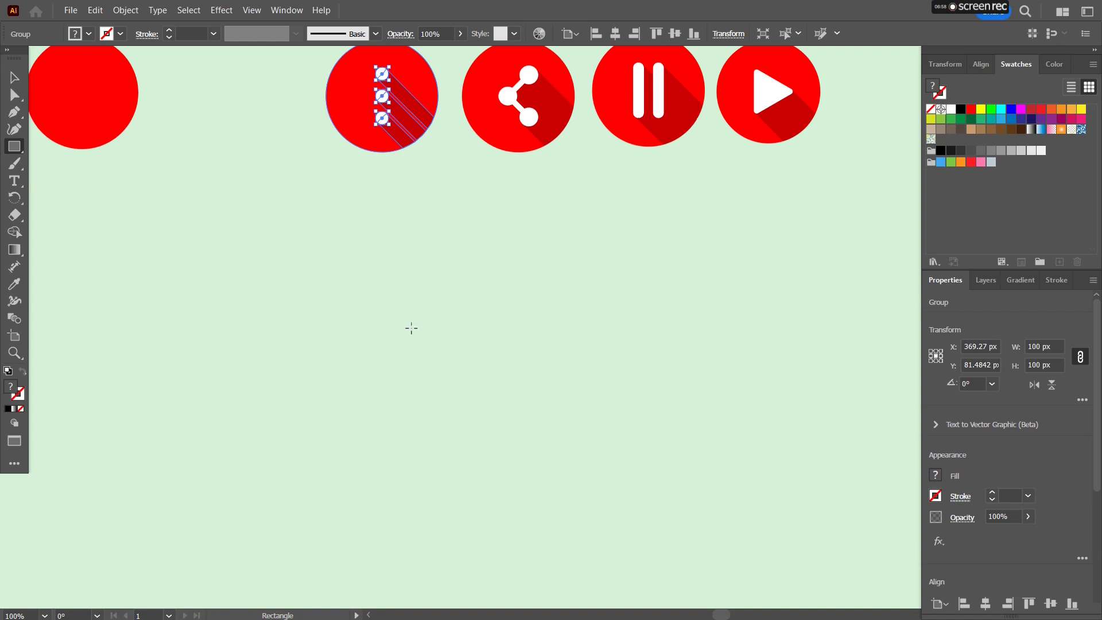
drag(418, 320, 441, 342)
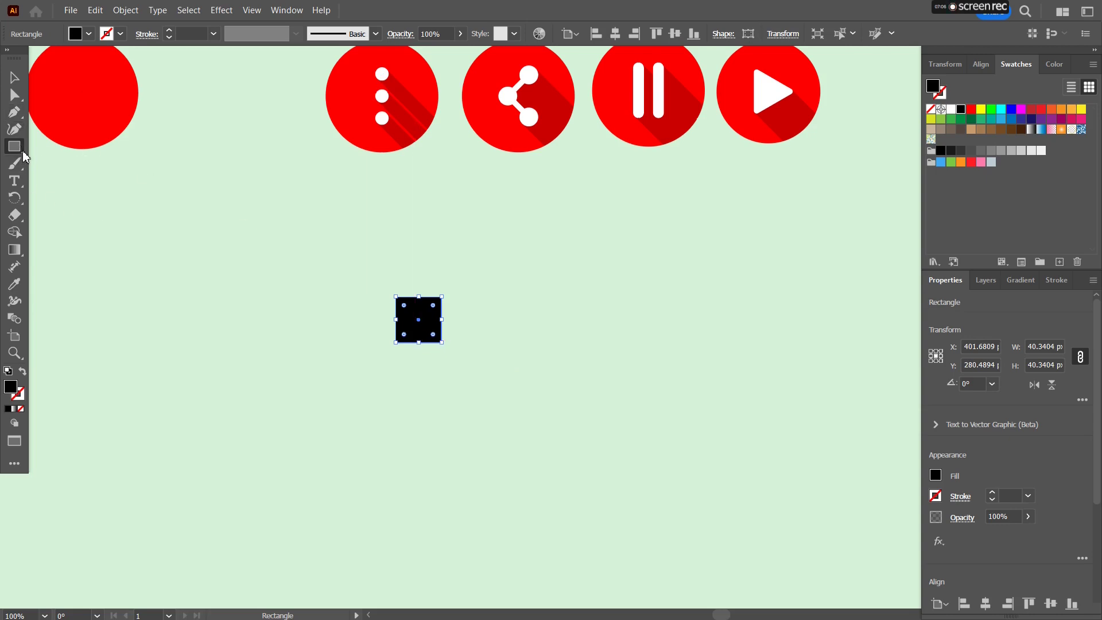
drag(18, 148, 69, 198)
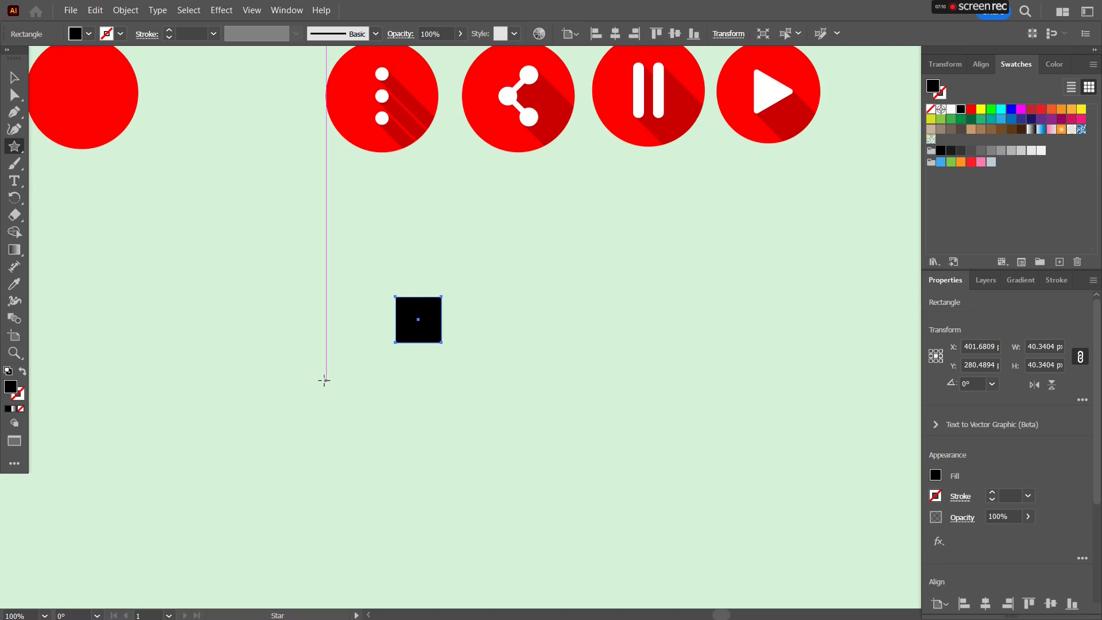
Make a triangle from a 3-point star and rotate it to point upward
click(303, 303)
text(3)
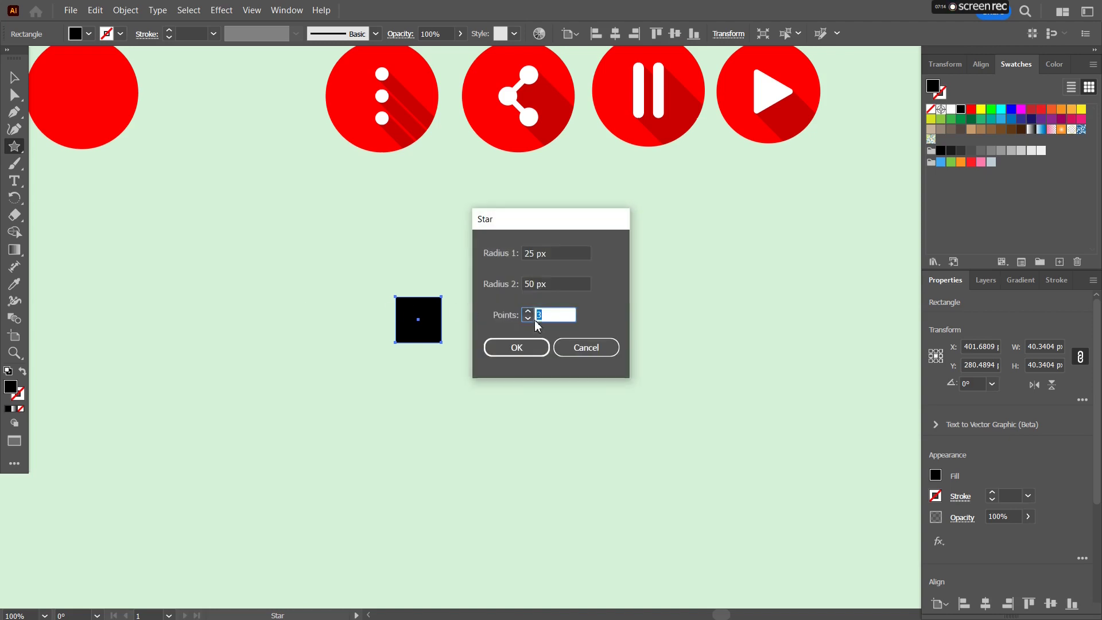
click(533, 348)
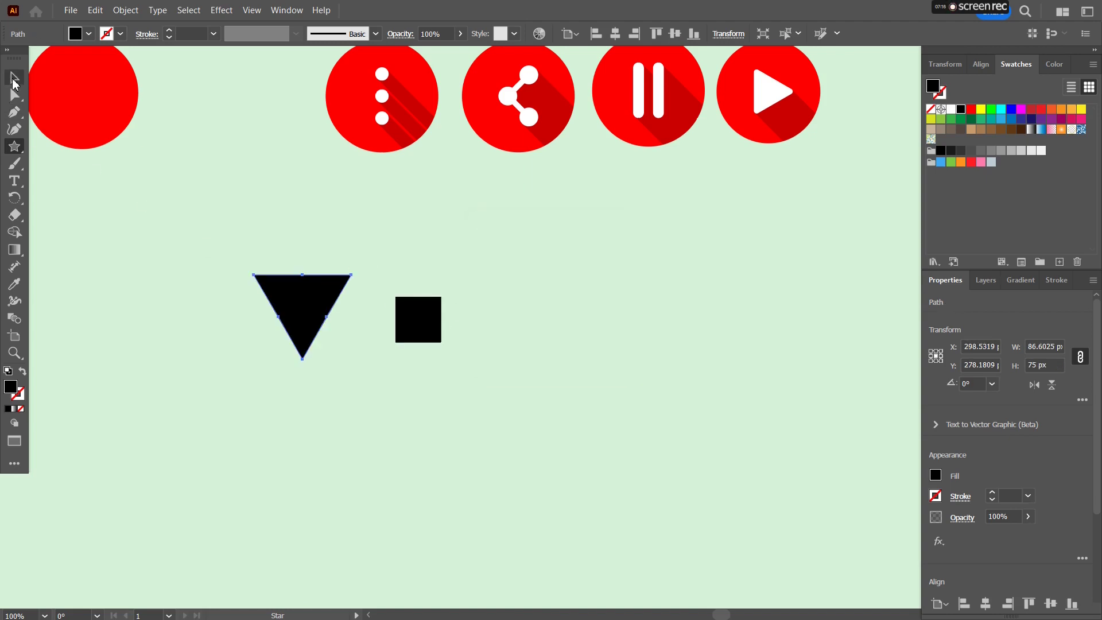
click(14, 77)
drag(355, 268, 365, 339)
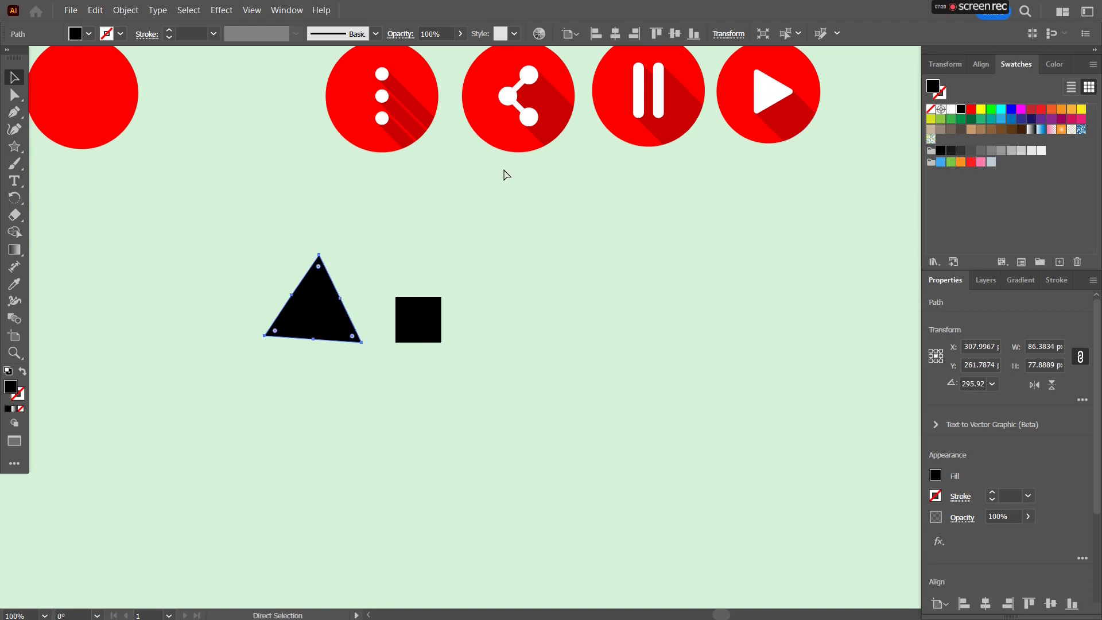
drag(286, 379, 246, 390)
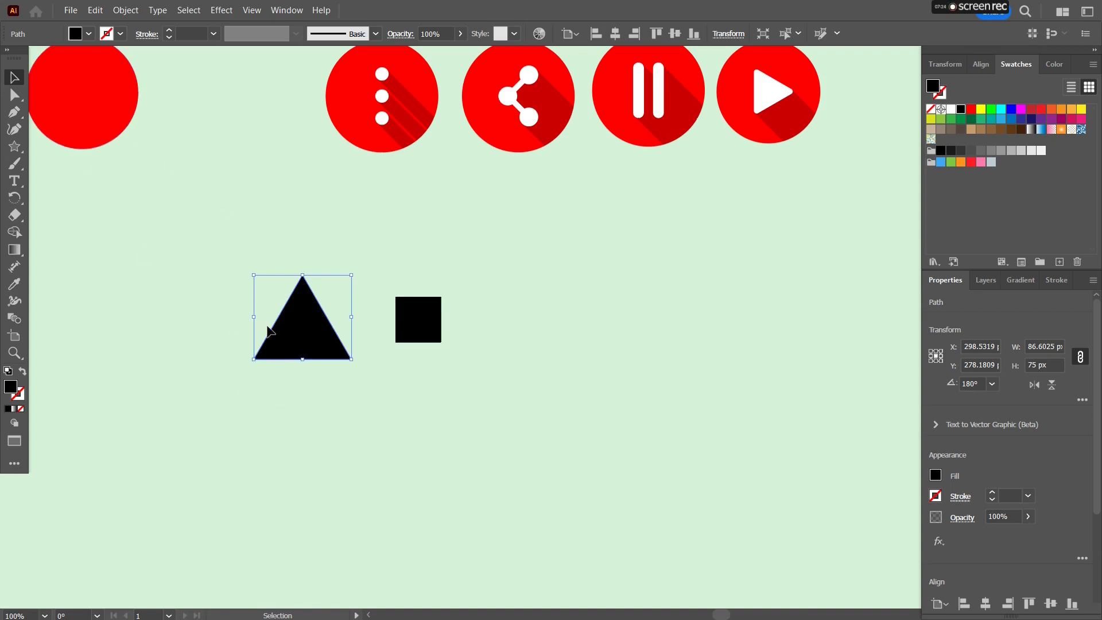
drag(303, 336, 411, 279)
Centre the triangle over the square and flatten it into a shorter arrowhead
scroll(412, 278, up, 2)
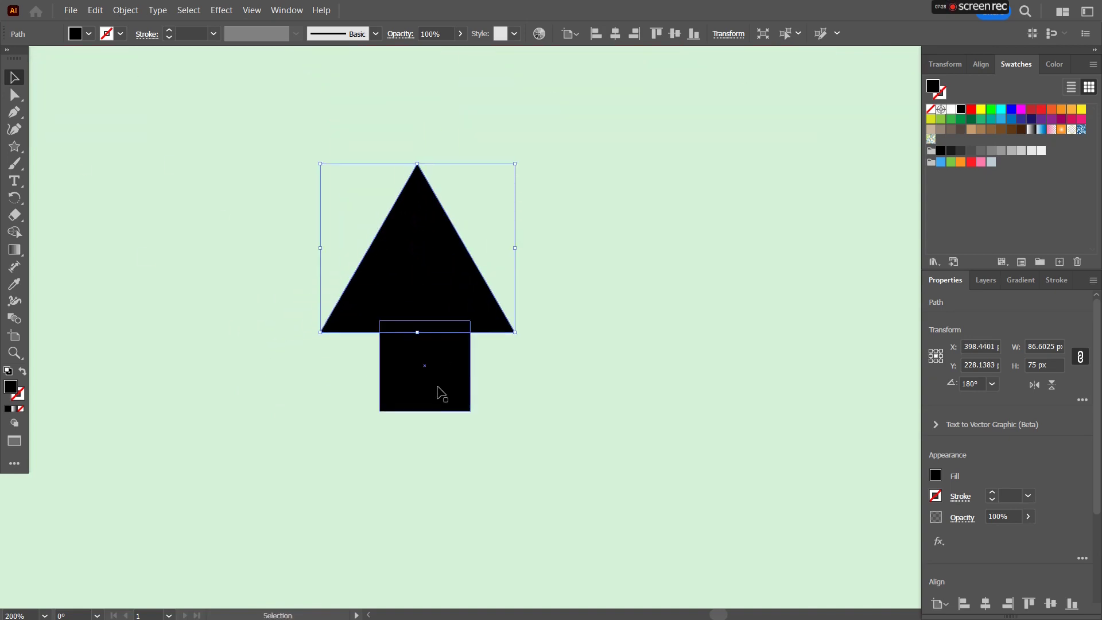
drag(438, 388, 481, 420)
drag(450, 296, 492, 314)
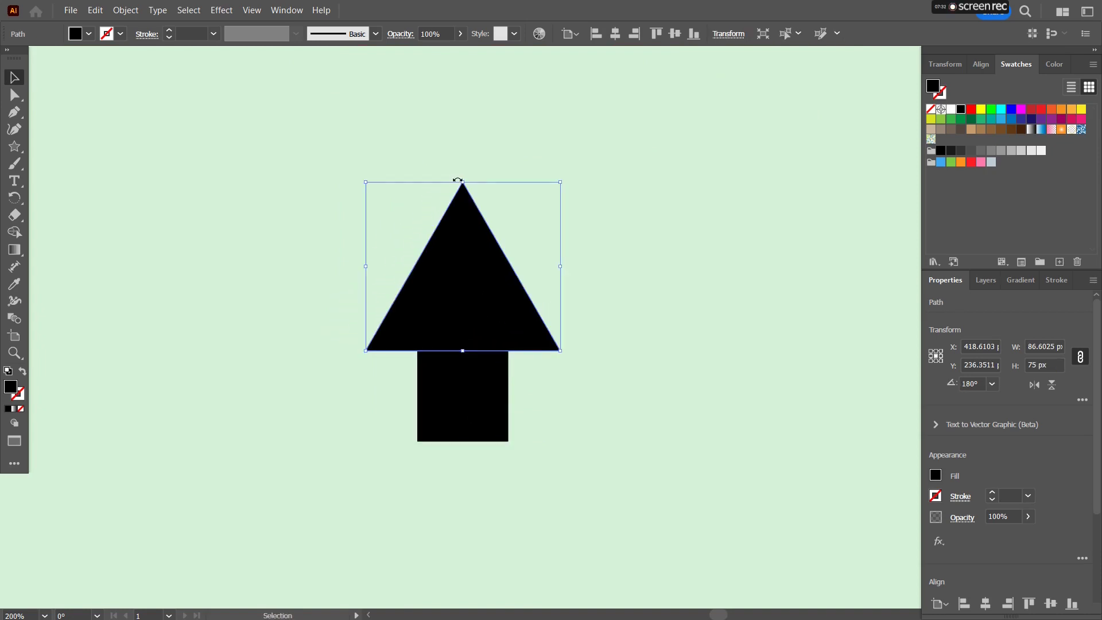
drag(463, 183, 465, 270)
Reshape the square into the arrow's stem and select both arrow pieces
click(494, 424)
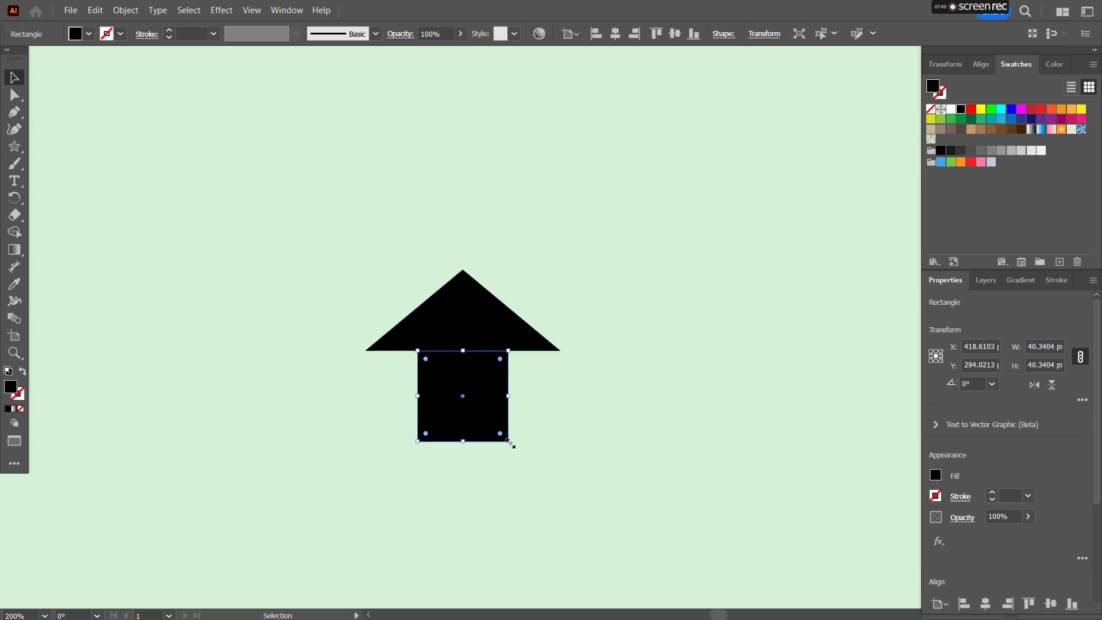
mouse_move(511, 445)
mouse_down()
mouse_move(534, 459)
mouse_move(520, 453)
mouse_up()
key(ctrl+z)
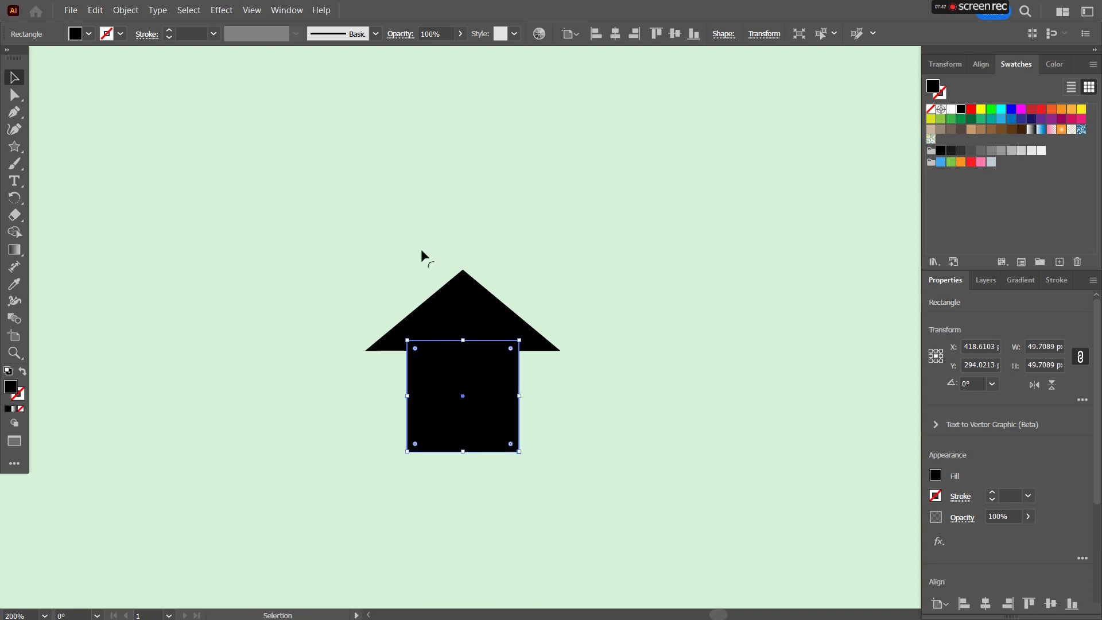
click(492, 482)
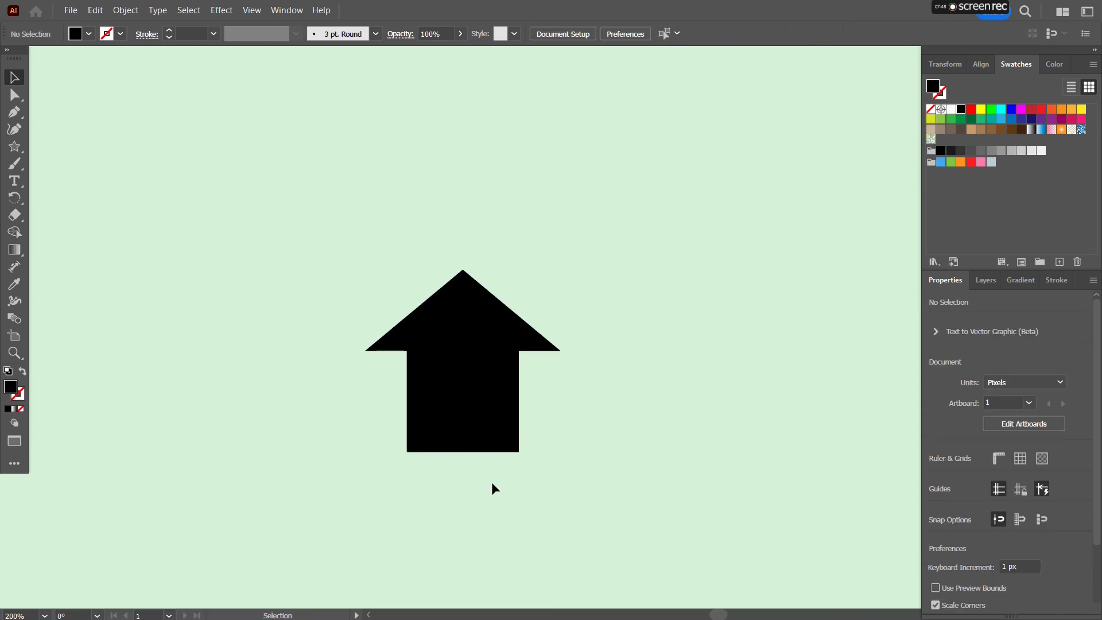
click(463, 447)
drag(465, 452, 465, 434)
click(585, 426)
drag(328, 222, 595, 456)
Merge the triangle and stem into a single arrow shape with the Shape Builder
key(shift+m)
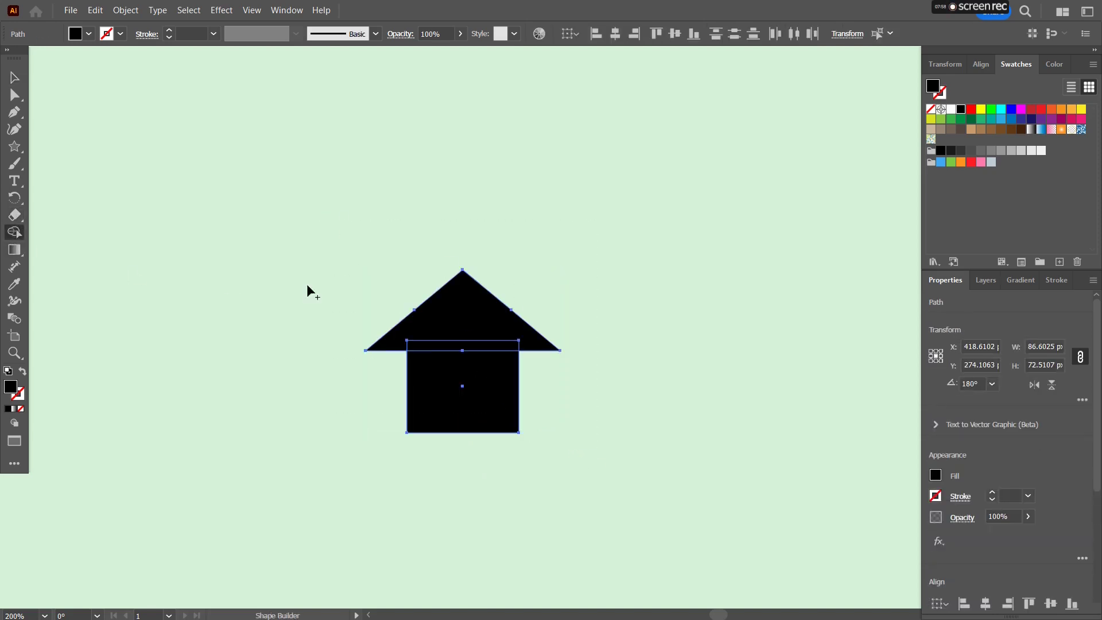
drag(453, 322, 446, 396)
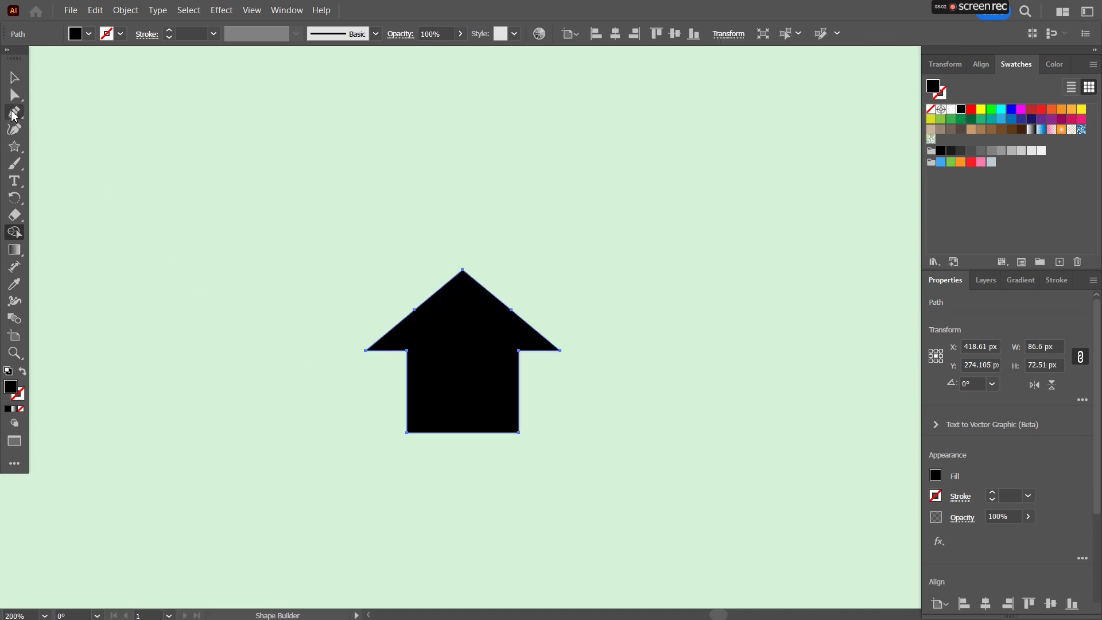
click(14, 113)
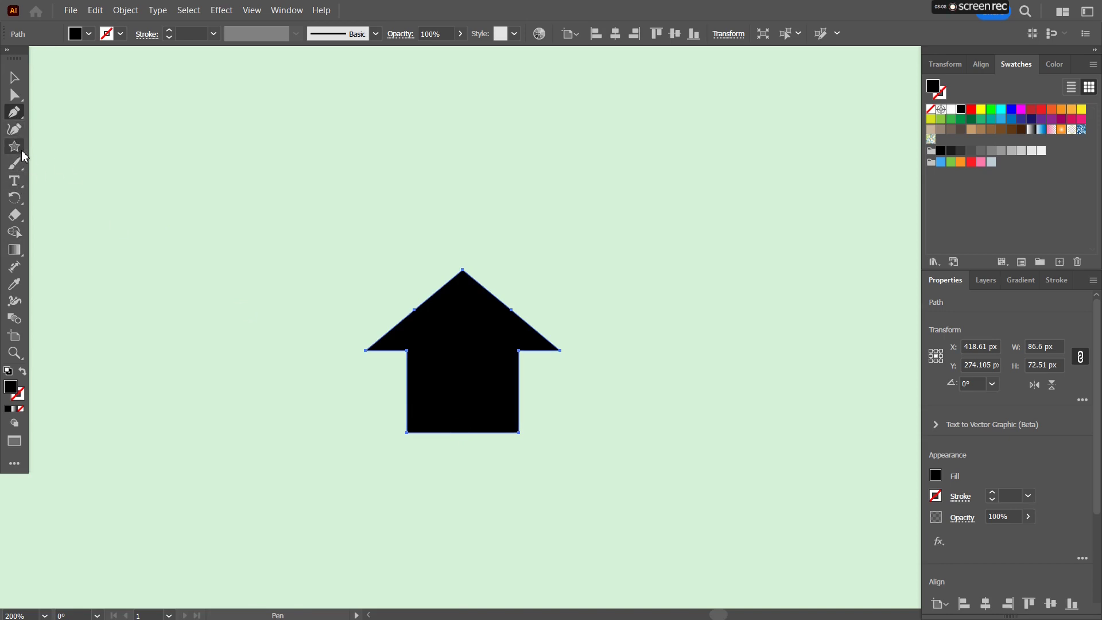
key(m)
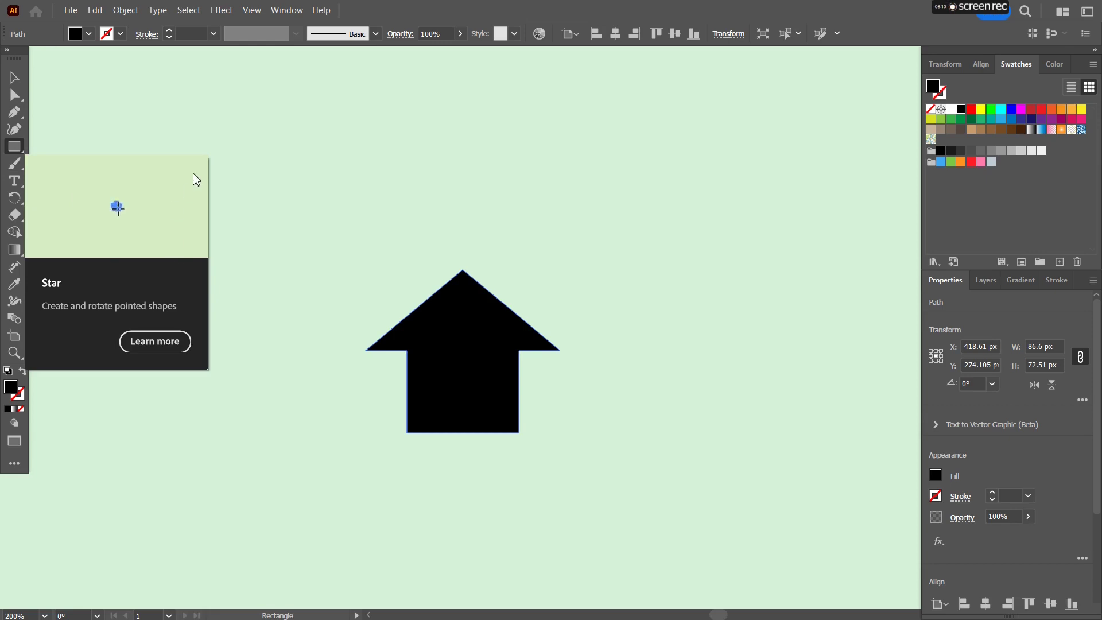
click(14, 77)
click(158, 185)
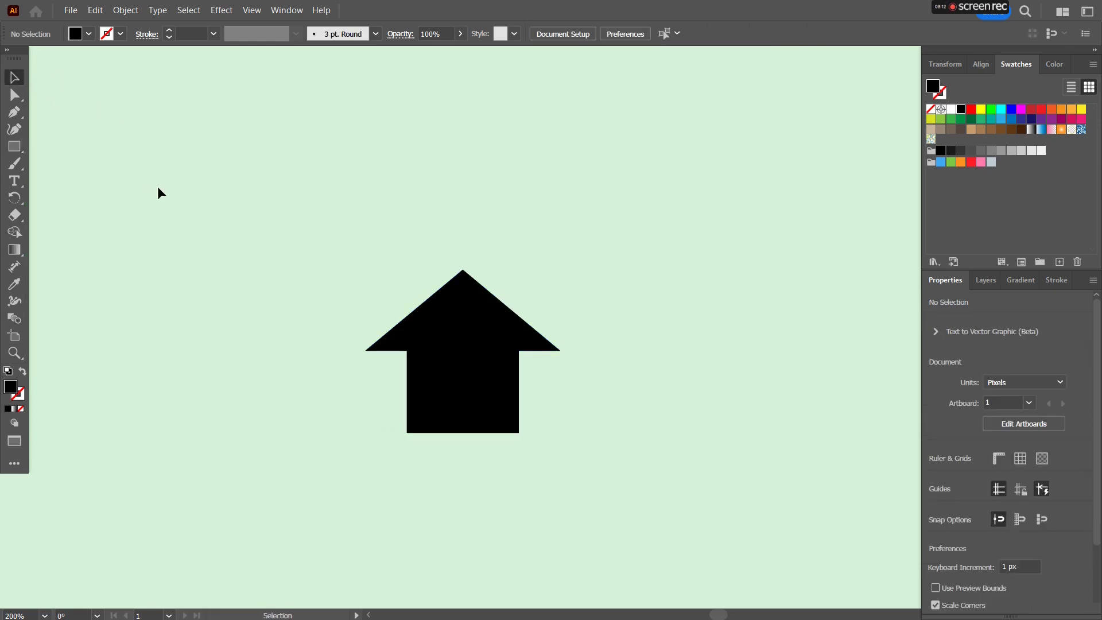
Draw a white-filled door rectangle in the stem and nudge it slightly left
key(m)
scroll(459, 445, up, 1)
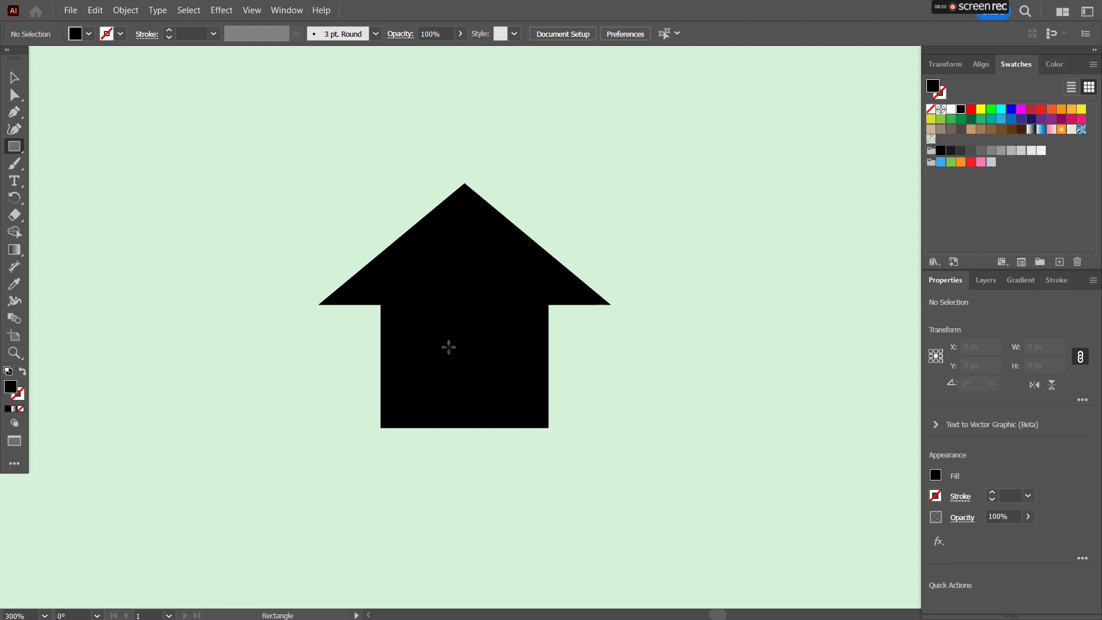
drag(452, 342, 503, 427)
click(20, 85)
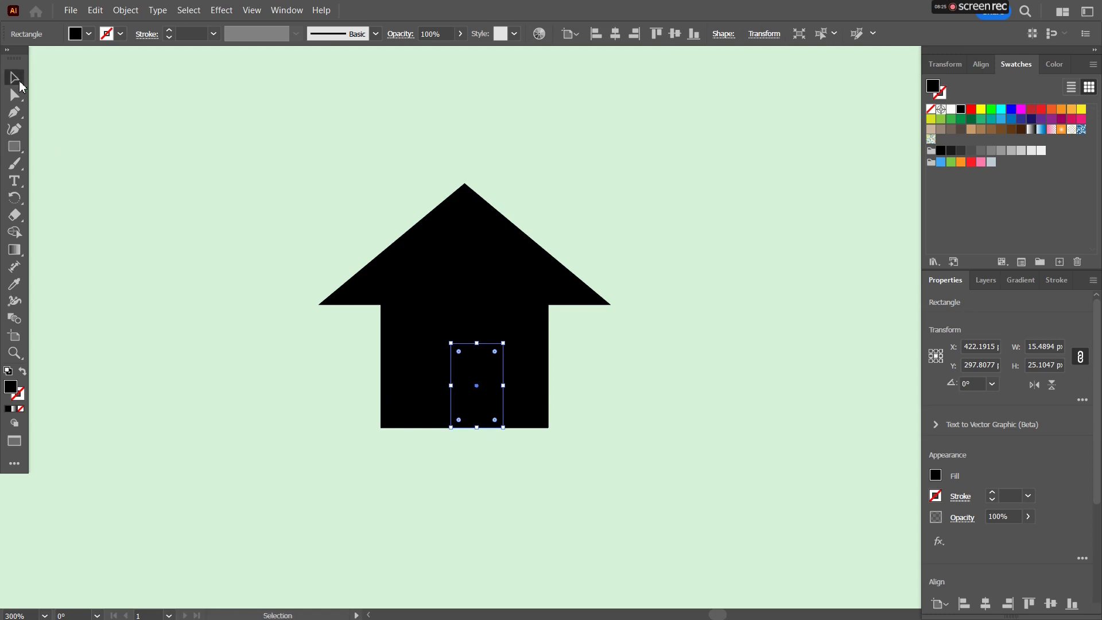
click(515, 452)
click(459, 418)
click(951, 109)
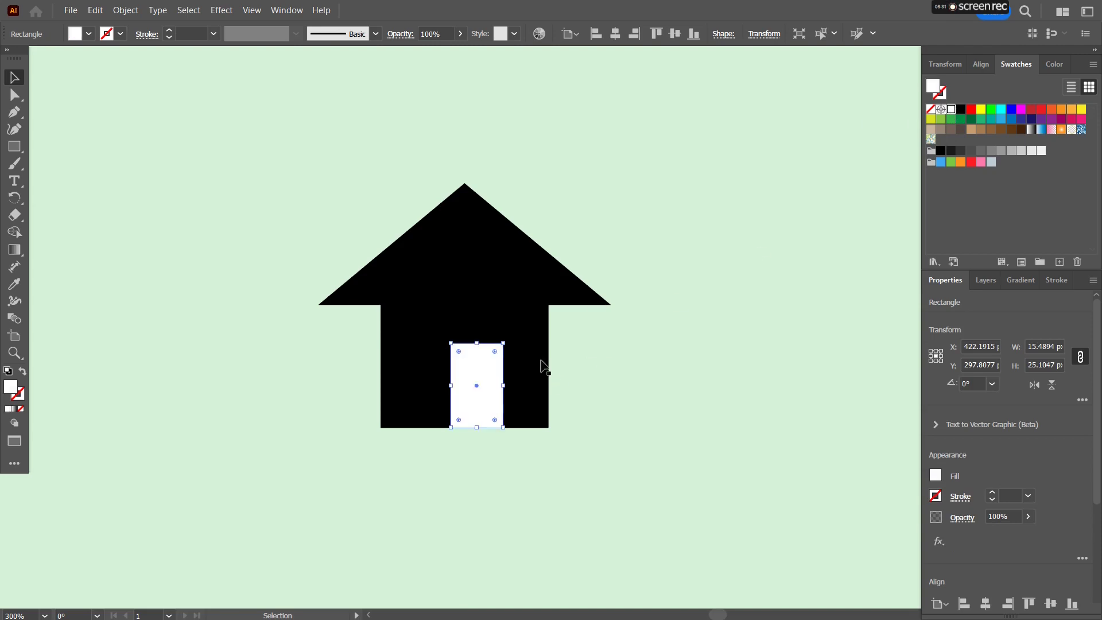
shift+click(433, 340)
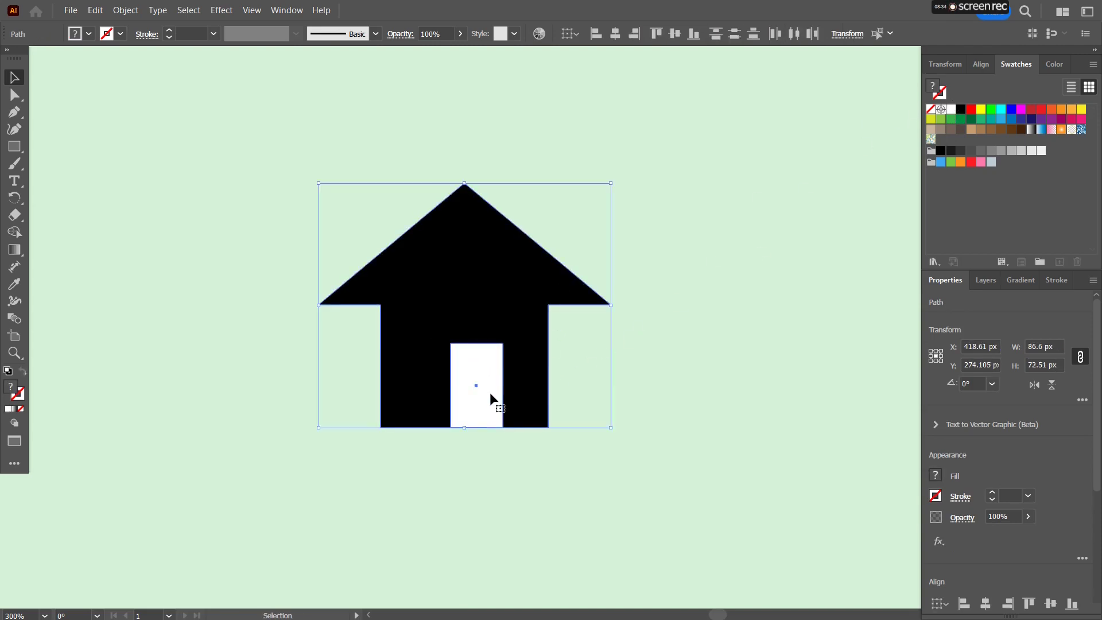
click(514, 496)
drag(481, 409, 468, 409)
click(484, 477)
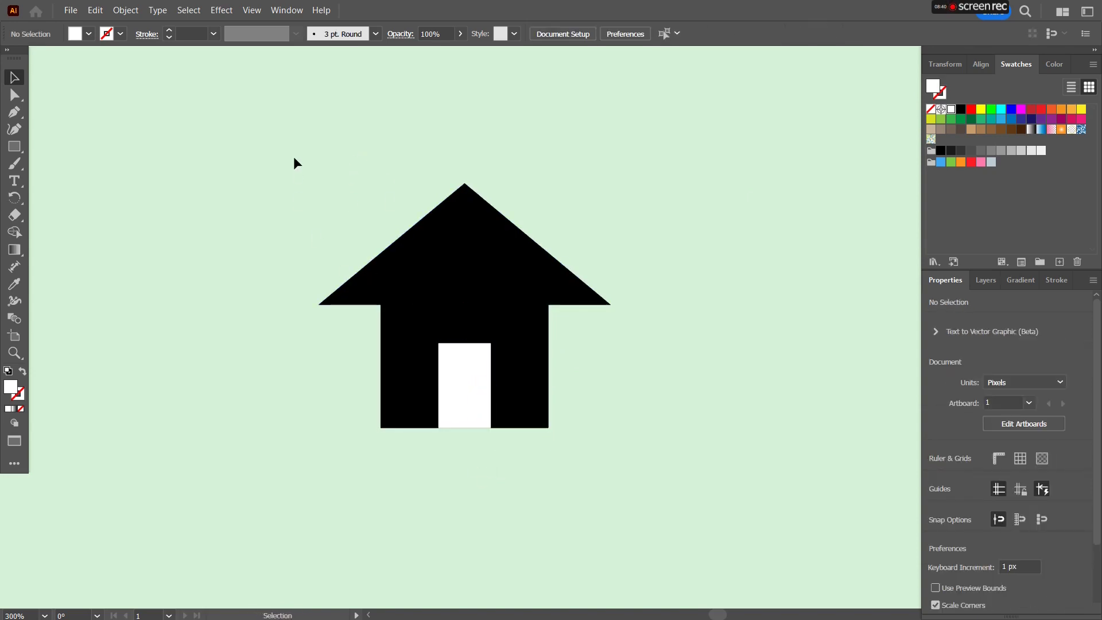
Remove the door area from the house with the Shape Builder
drag(294, 157, 644, 458)
click(14, 232)
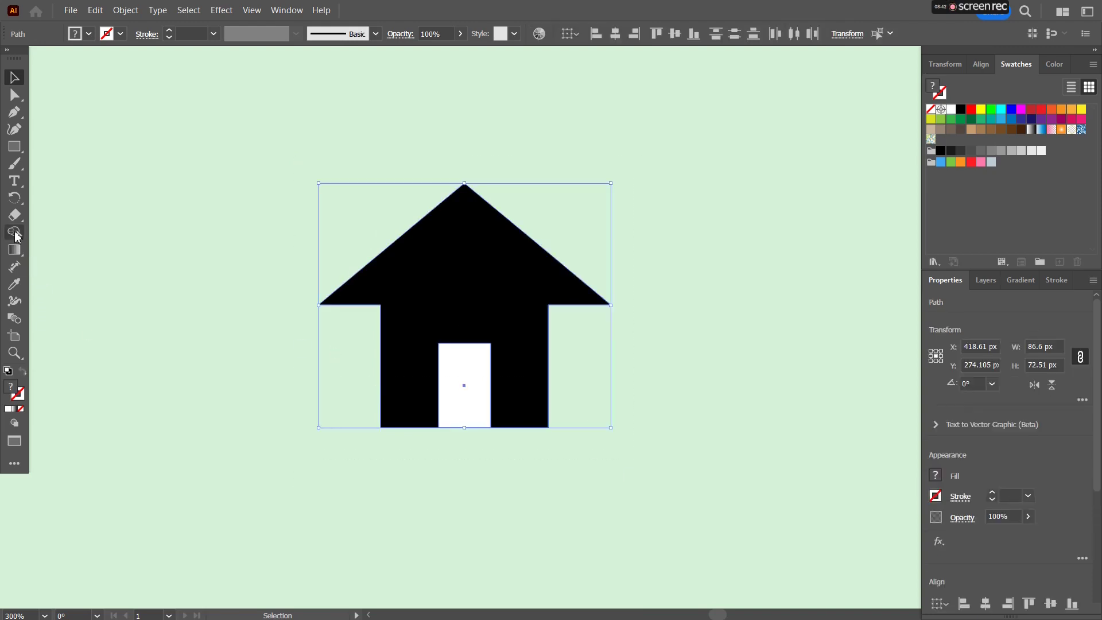
drag(451, 457, 463, 383)
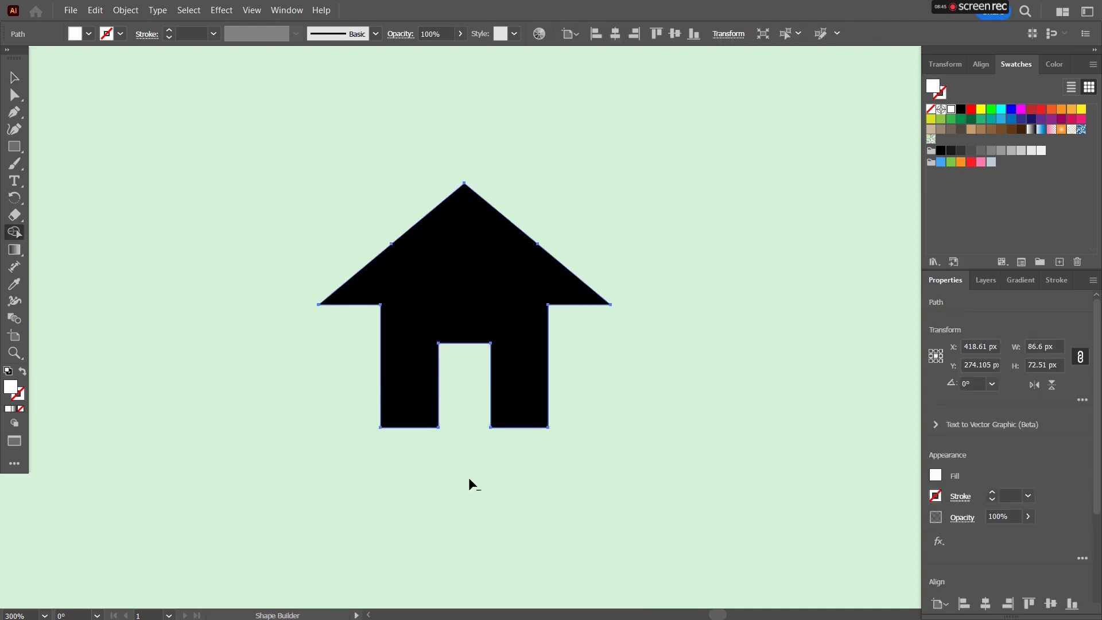
click(14, 77)
click(192, 270)
Fill the house silhouette with white
click(492, 295)
scroll(492, 295, down, 2)
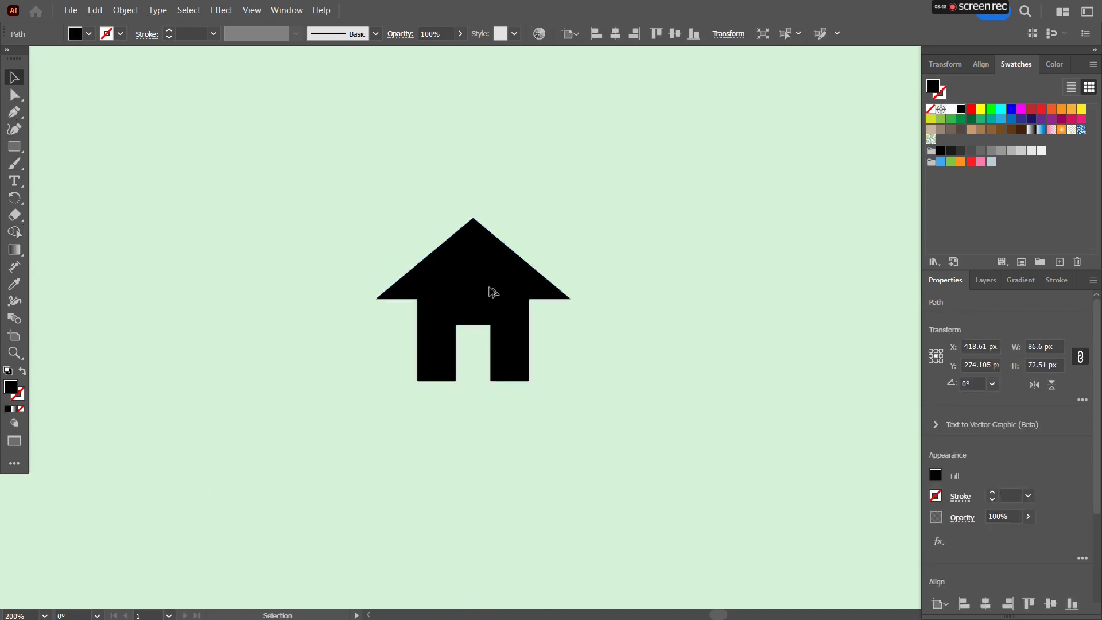
scroll(519, 312, up, 3)
scroll(514, 305, down, 2)
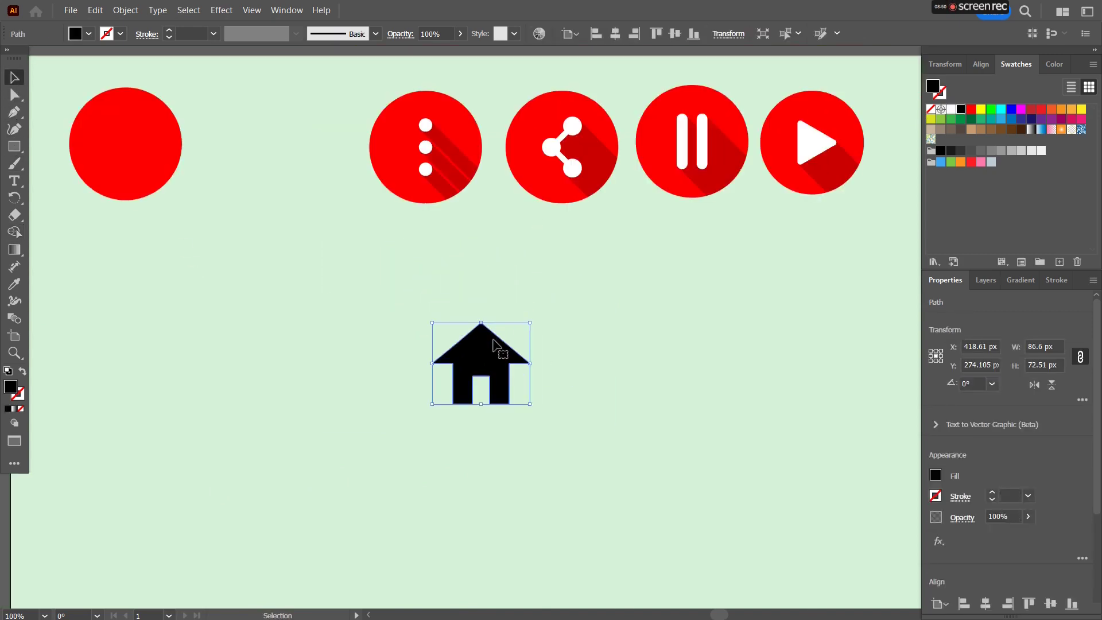
click(950, 109)
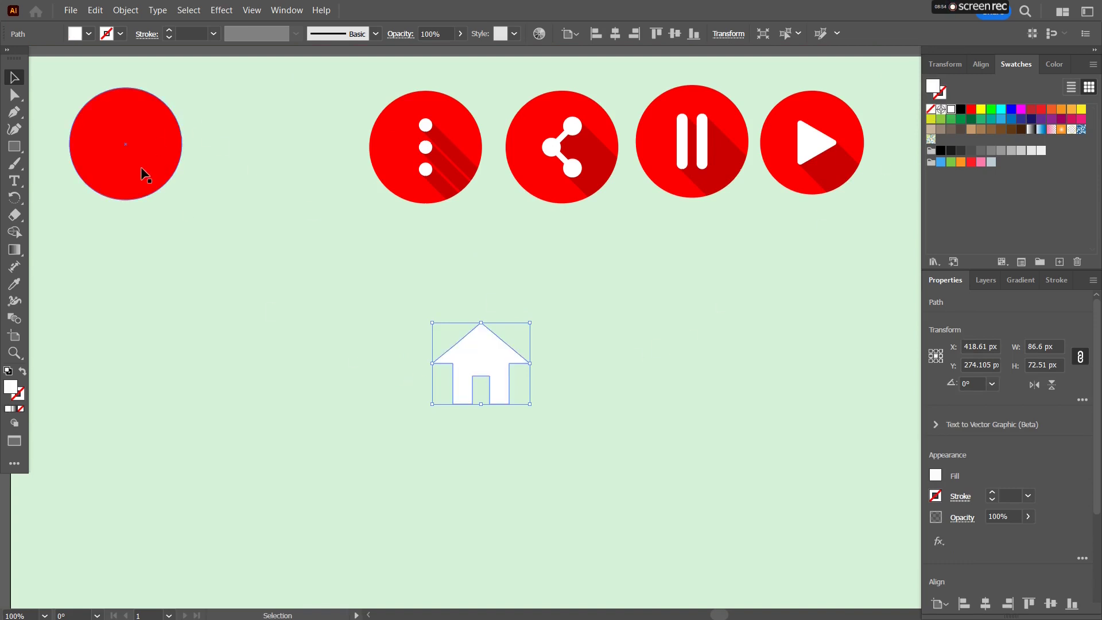
Duplicate the red circle and drop the white house onto the copy
drag(145, 175, 353, 396)
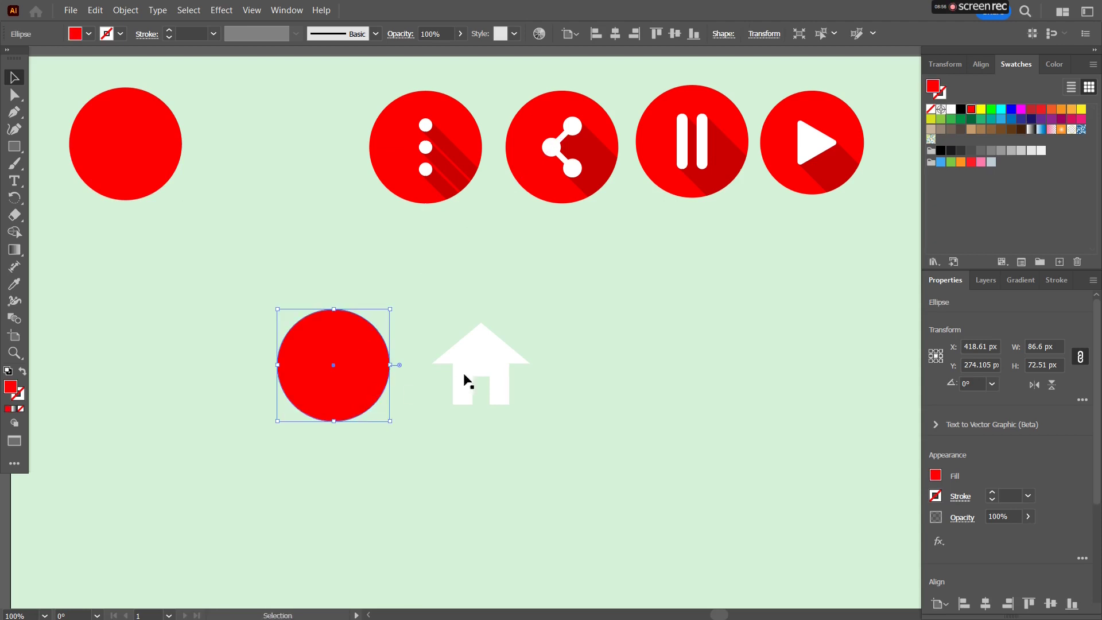
drag(490, 354, 330, 356)
click(454, 383)
Move the home icon left and scale the white house down to about 58 by 49 px
shift+click(365, 379)
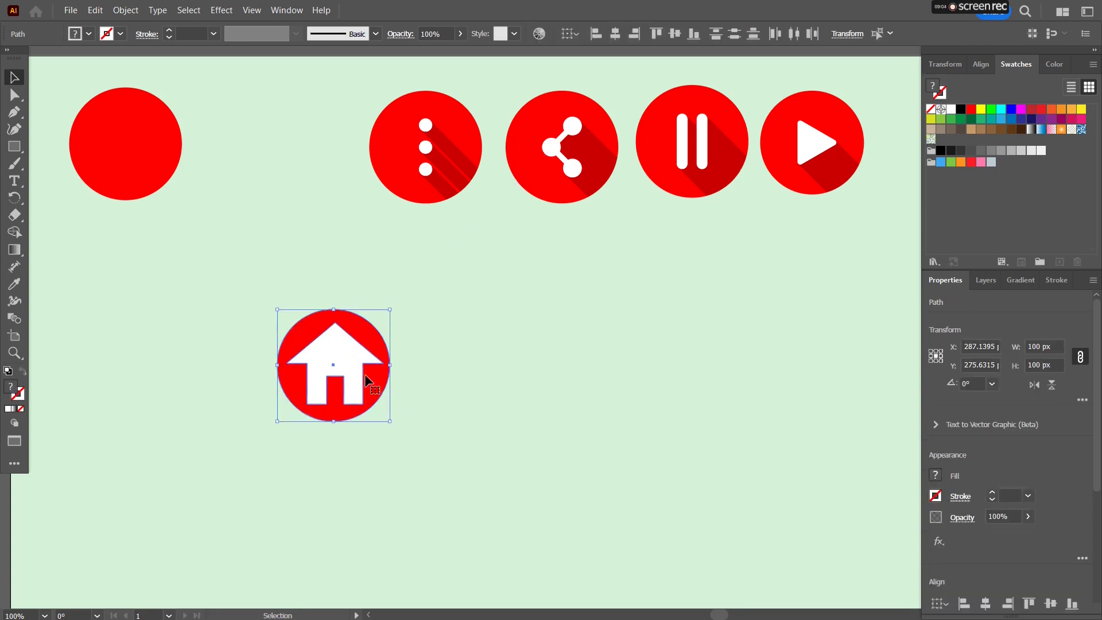
drag(374, 393, 320, 407)
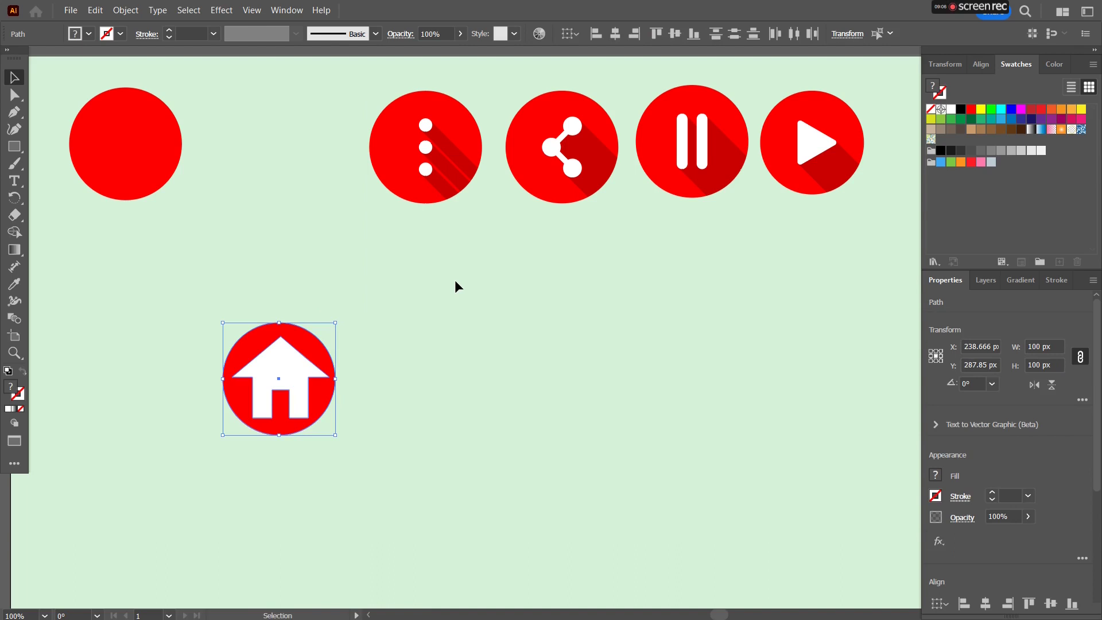
drag(384, 359, 509, 340)
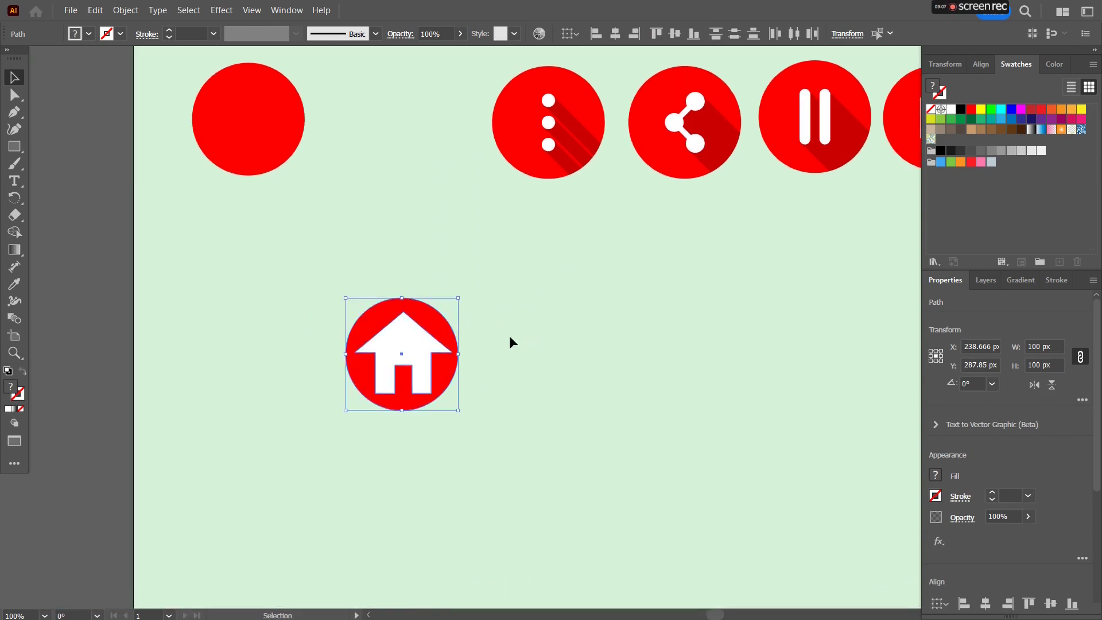
click(454, 400)
click(431, 389)
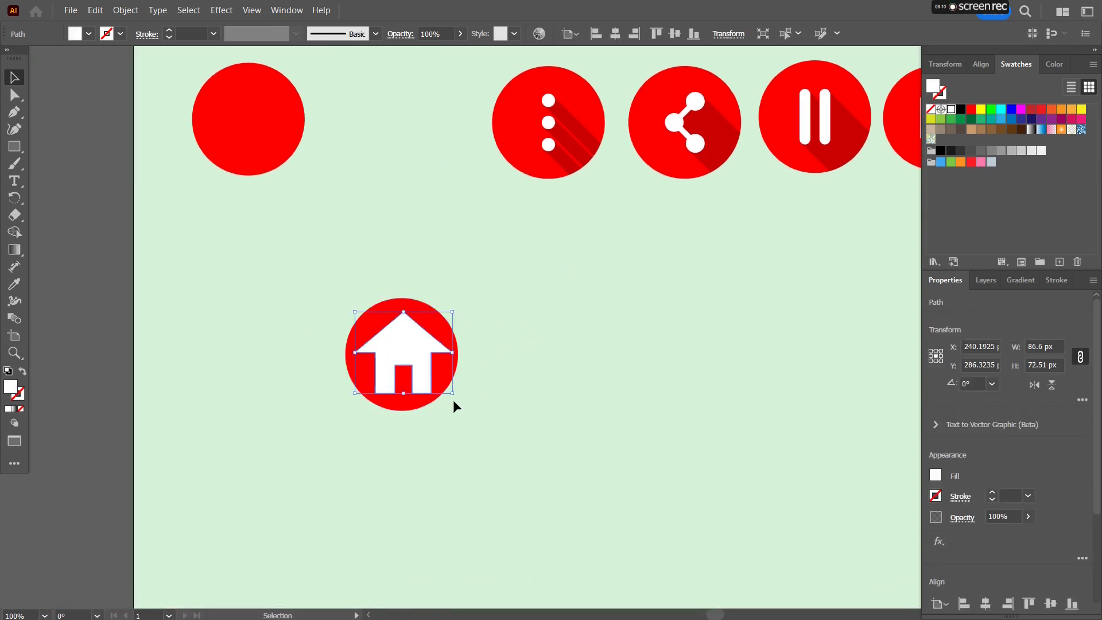
drag(454, 395, 440, 382)
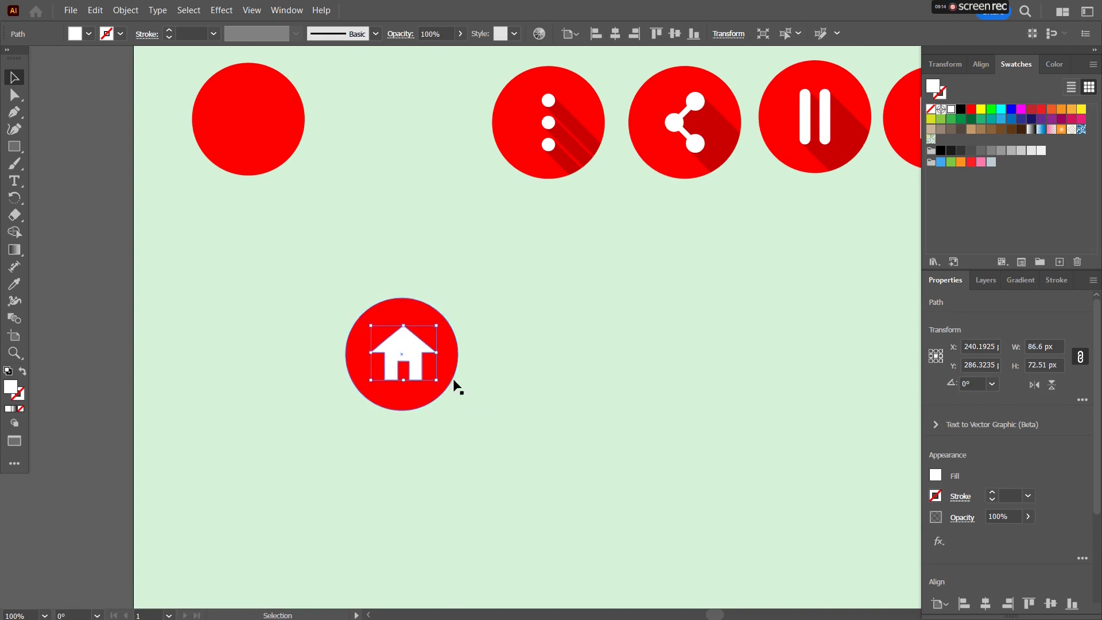
click(497, 377)
Centre the house inside the 100 px red circle using the Align options
click(404, 343)
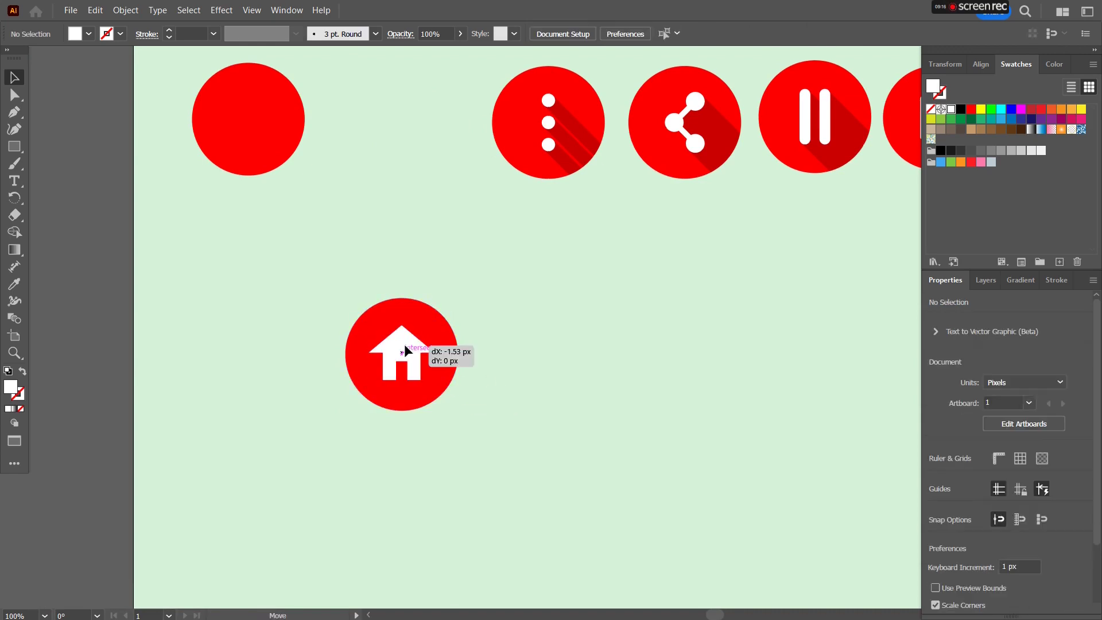
click(495, 362)
scroll(414, 367, up, 1)
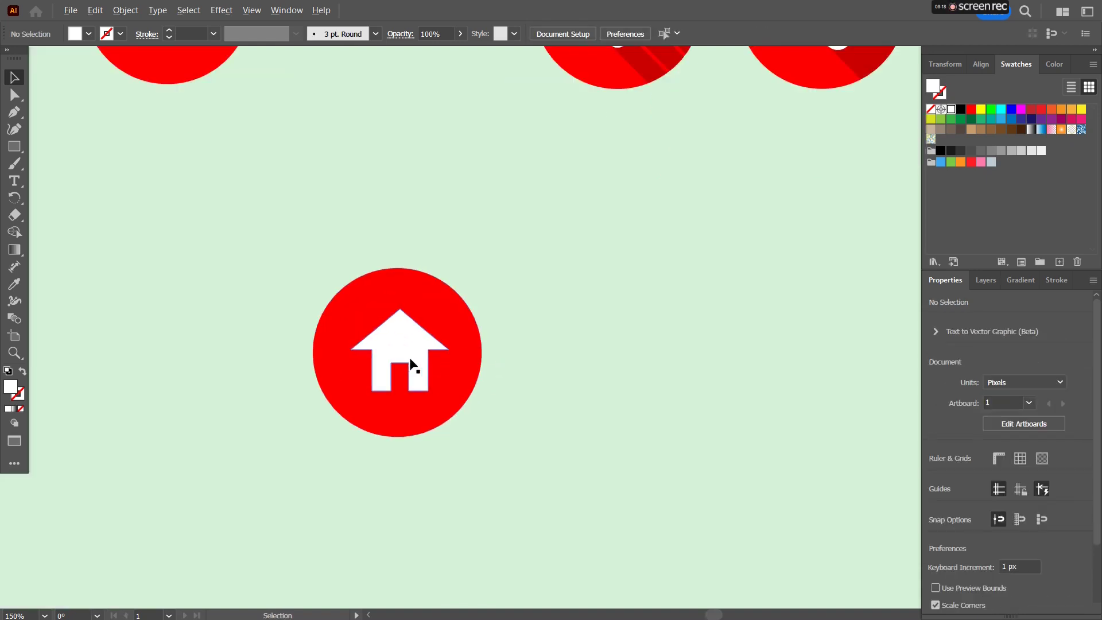
drag(342, 235, 520, 473)
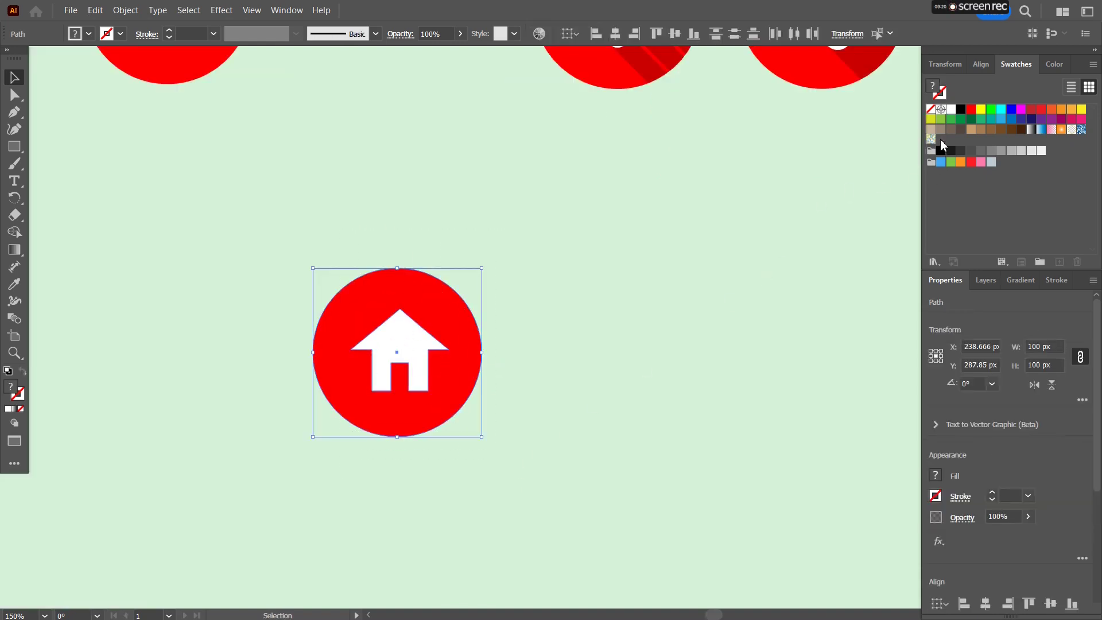
click(981, 64)
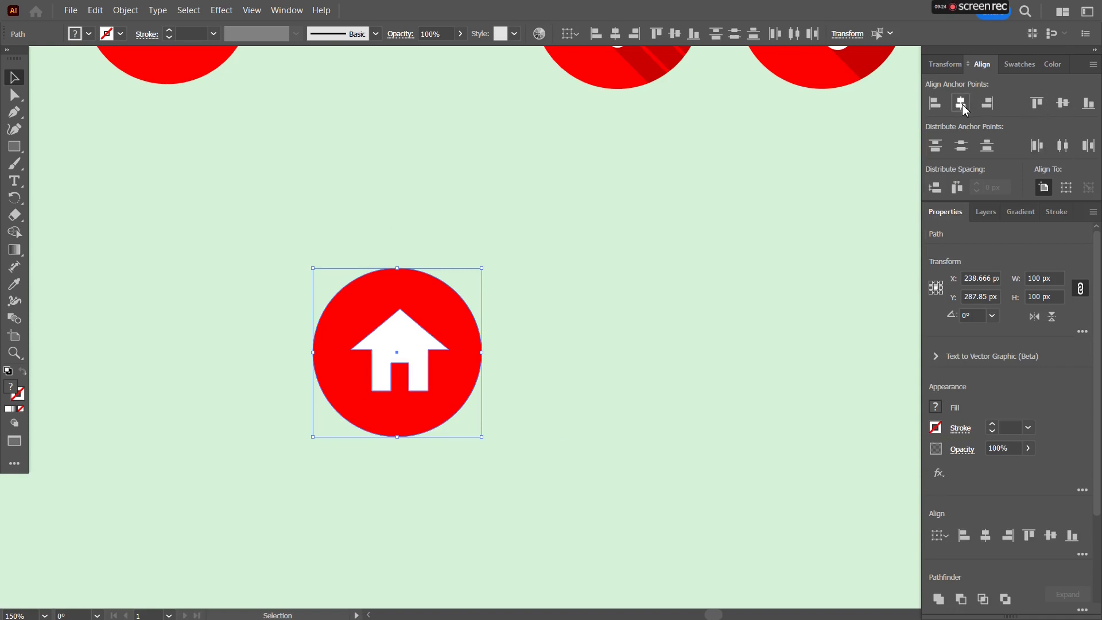
click(706, 243)
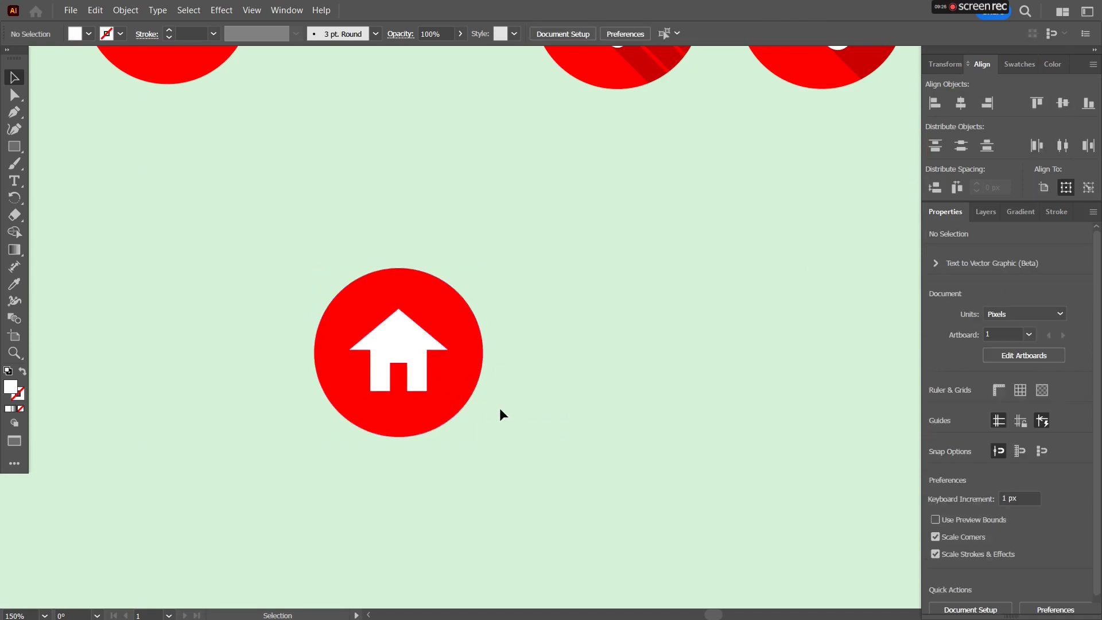
click(413, 385)
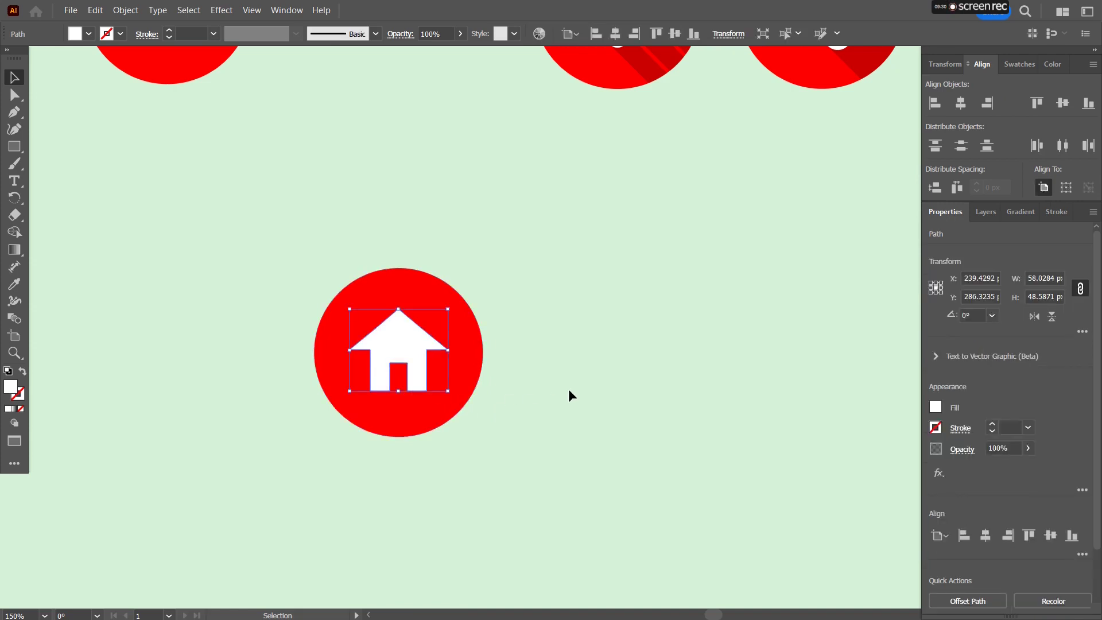
click(206, 305)
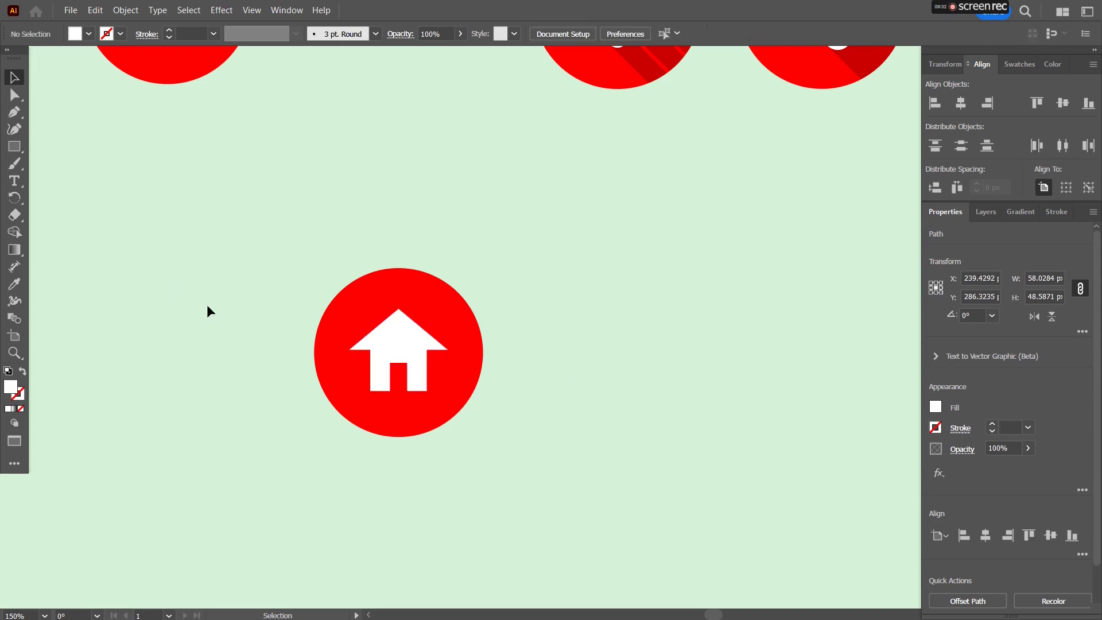
Pen-draw a closed diagonal shadow from the house's bottom-left corner down past the circle
click(14, 112)
scroll(358, 416, up, 2)
drag(448, 373, 324, 374)
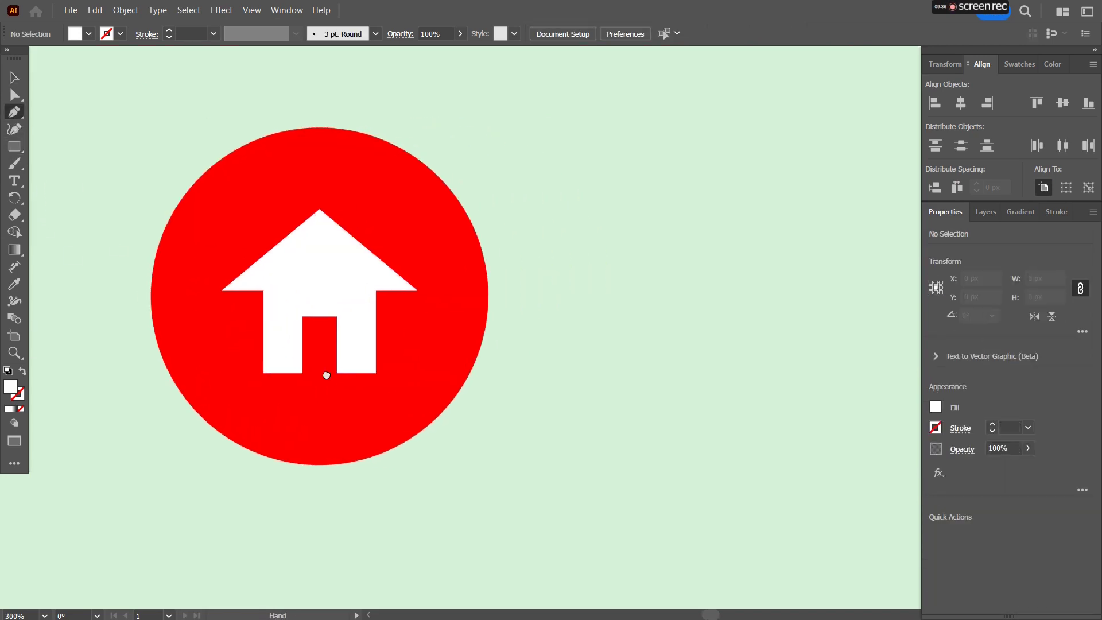
scroll(325, 374, up, 2)
drag(201, 366, 211, 370)
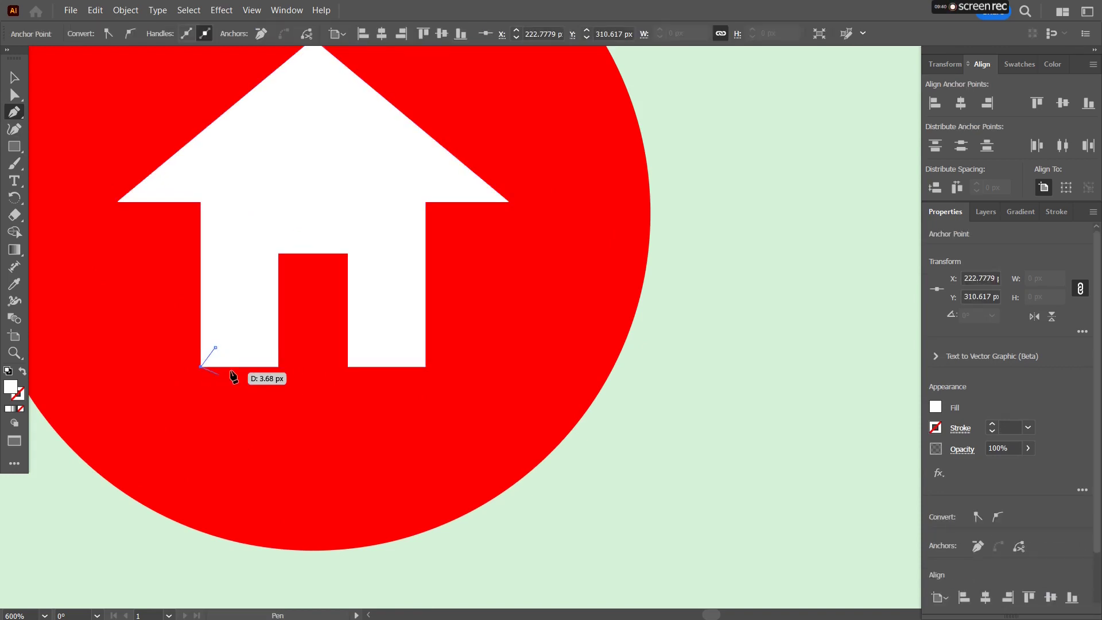
click(398, 564)
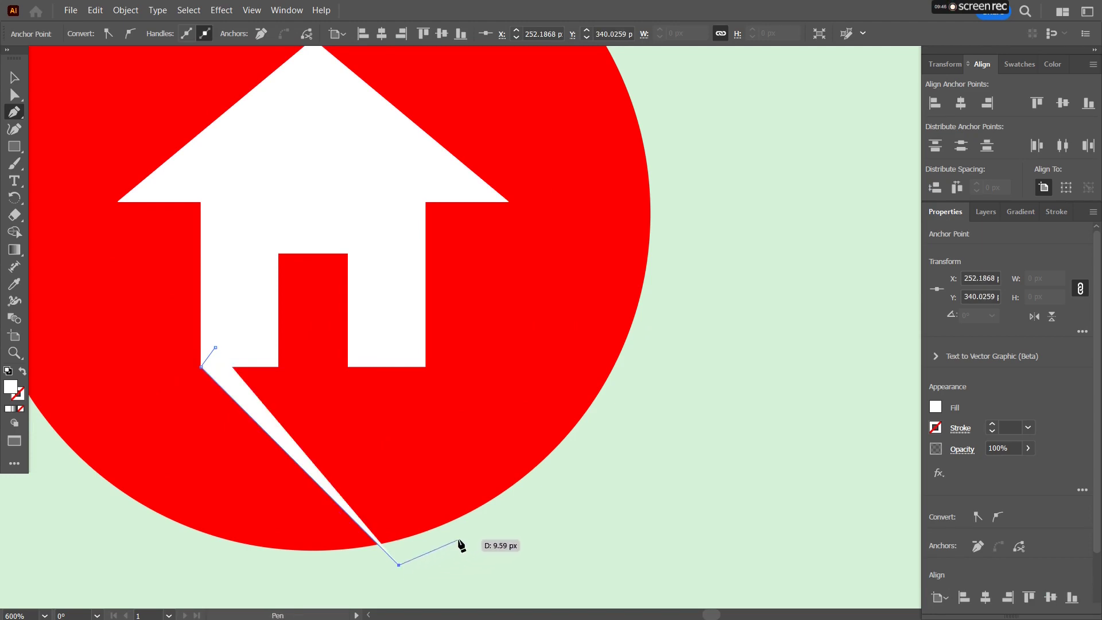
click(532, 486)
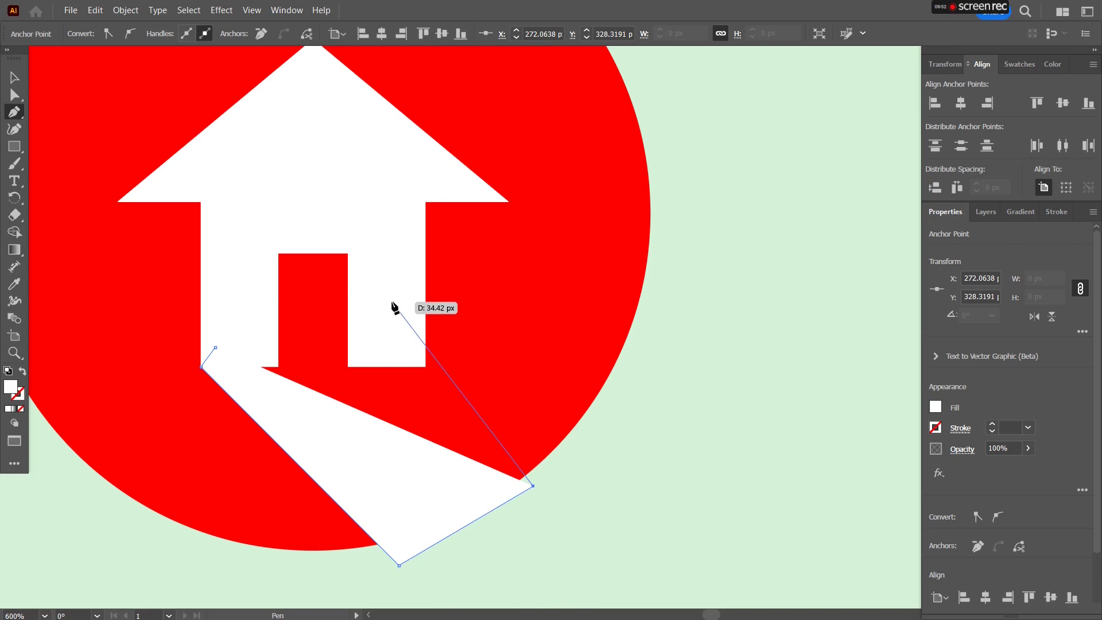
click(345, 230)
ctrl+click(268, 235)
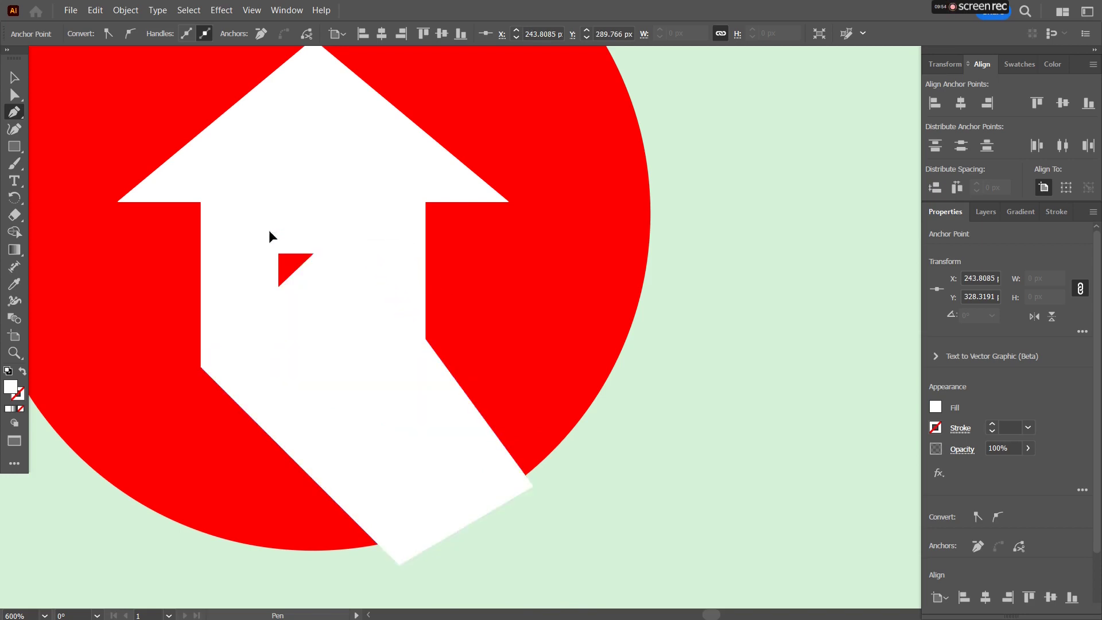
click(270, 232)
click(215, 346)
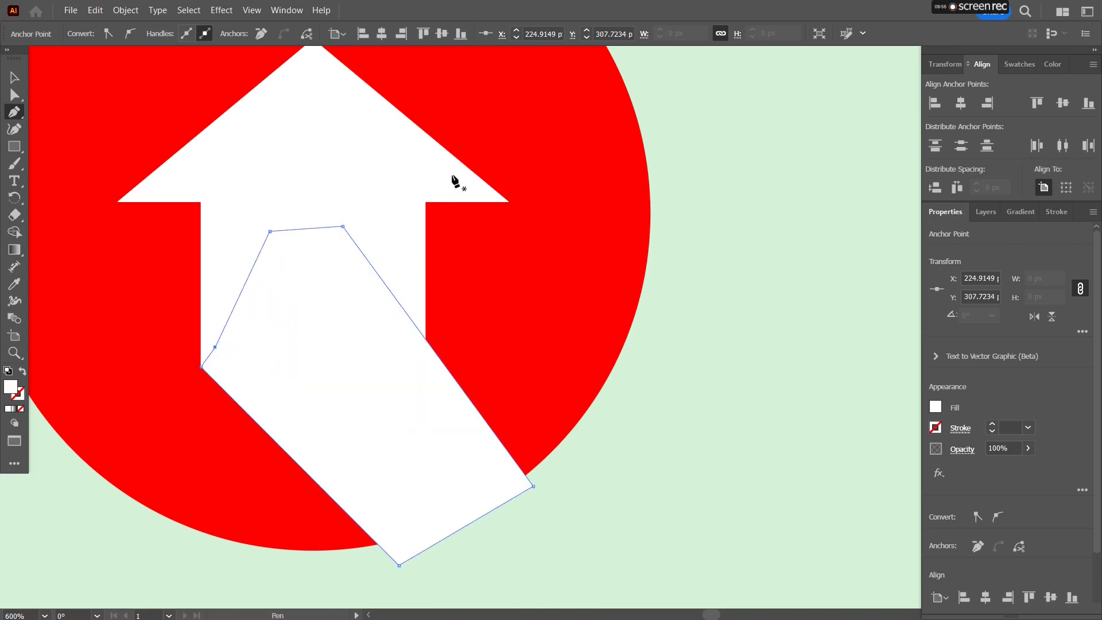
Undo the stray path points started at the roof's right corner, keeping only the shadow shape
drag(493, 192, 504, 203)
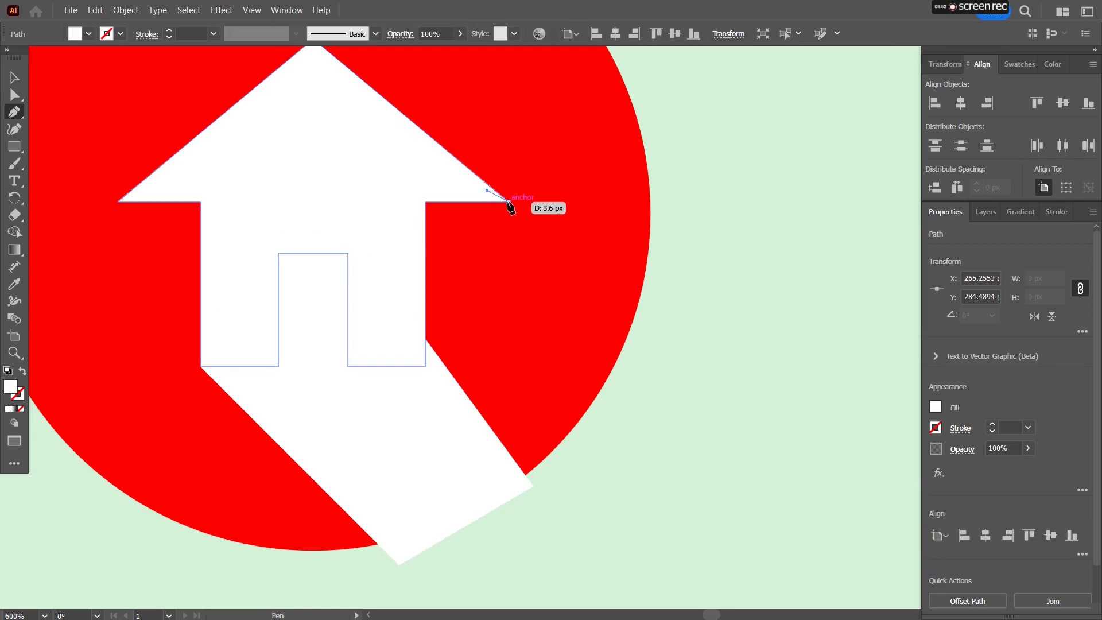
click(509, 202)
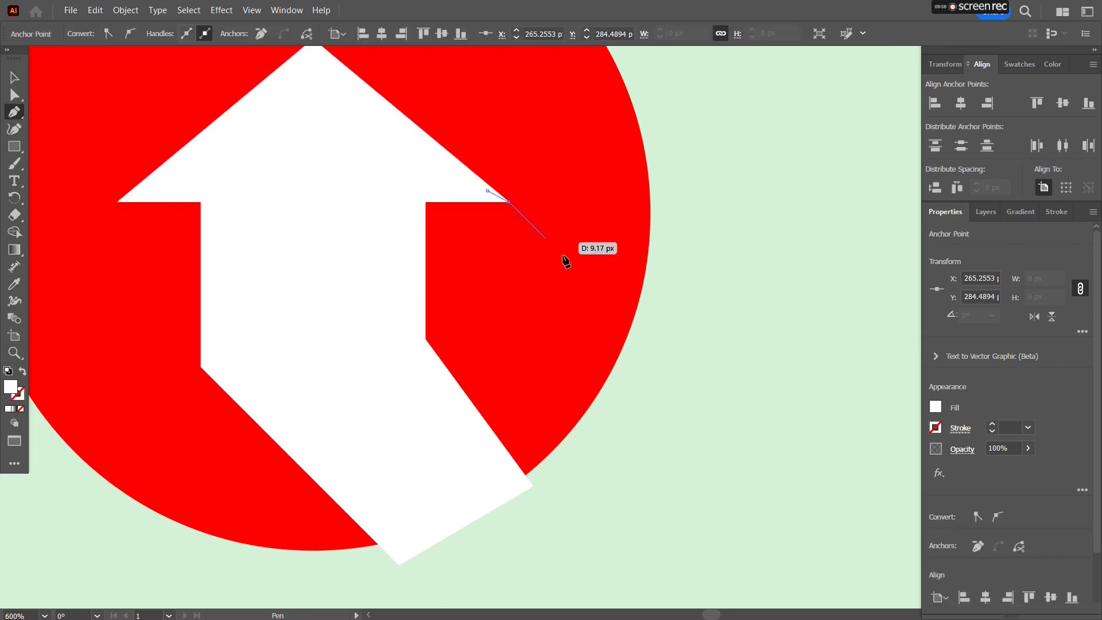
click(697, 390)
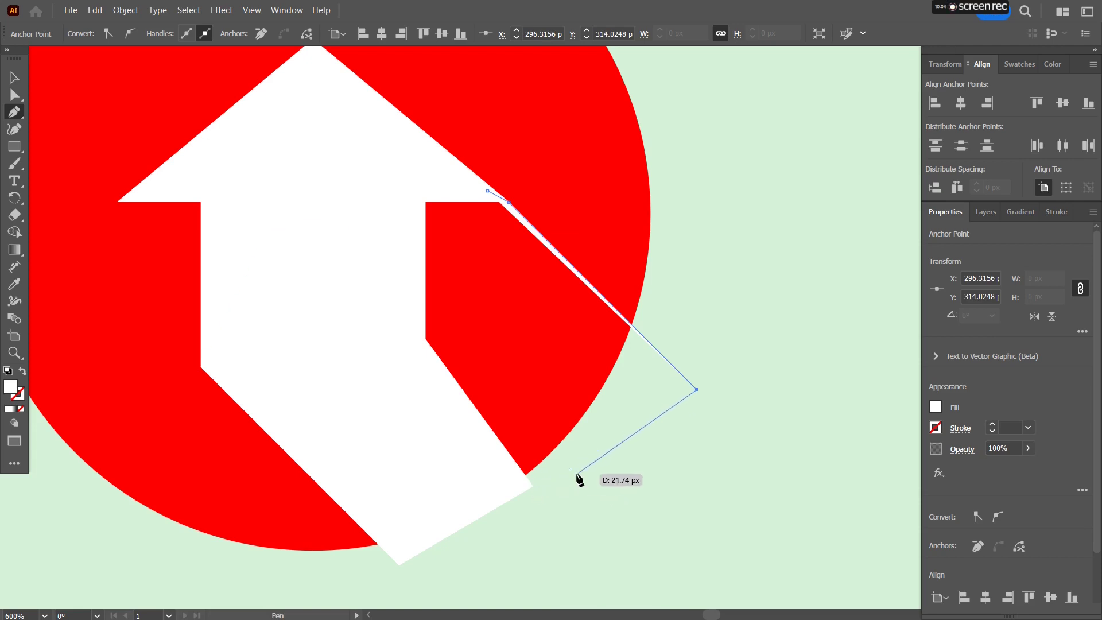
key(ctrl+z)
key(ctrl+z)
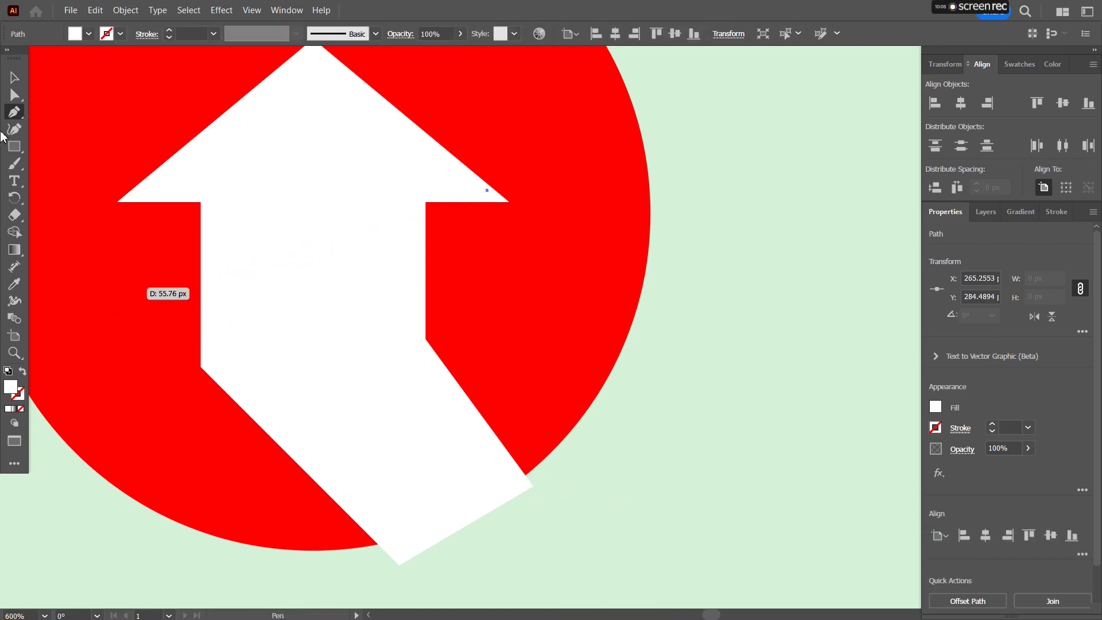
click(14, 77)
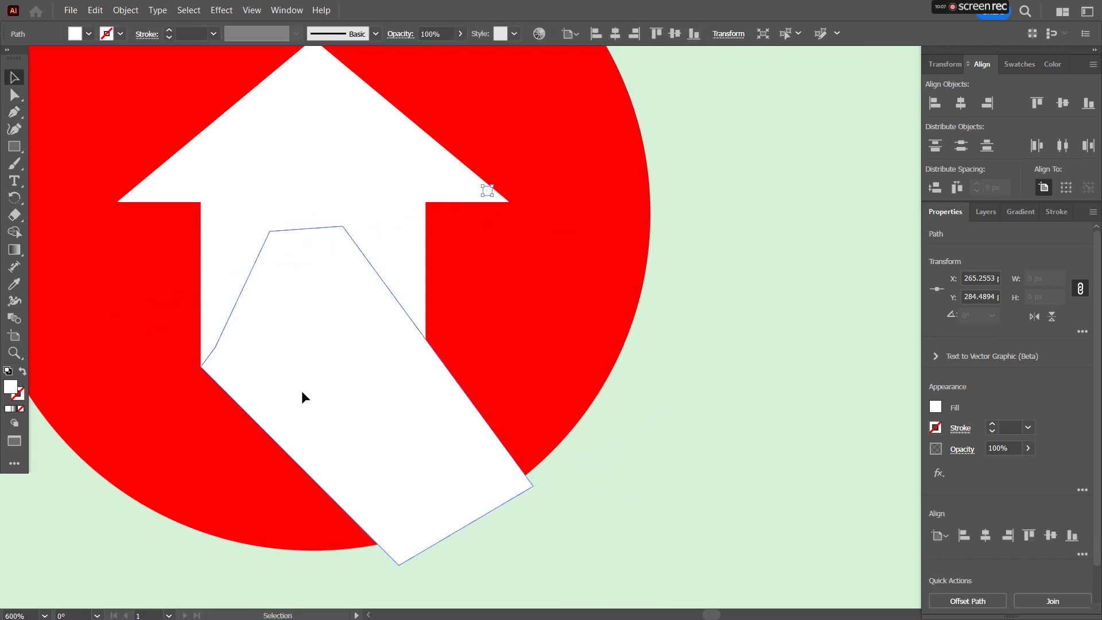
Fill the shadow brown and pen-draw a second piece from the roof's right eave past the circle
click(1020, 65)
click(951, 129)
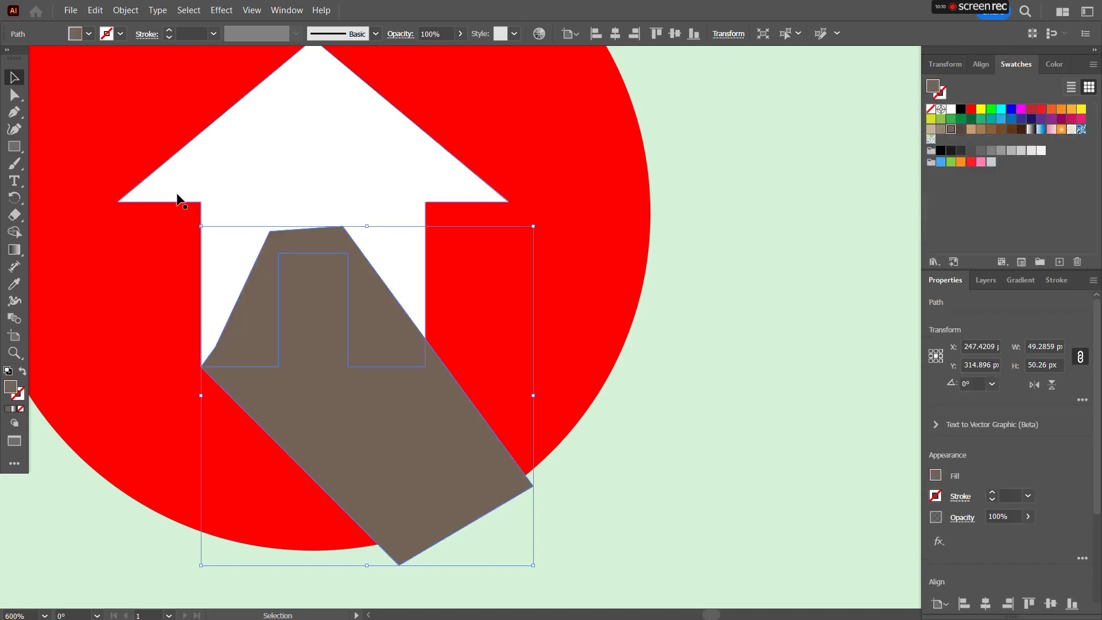
click(14, 112)
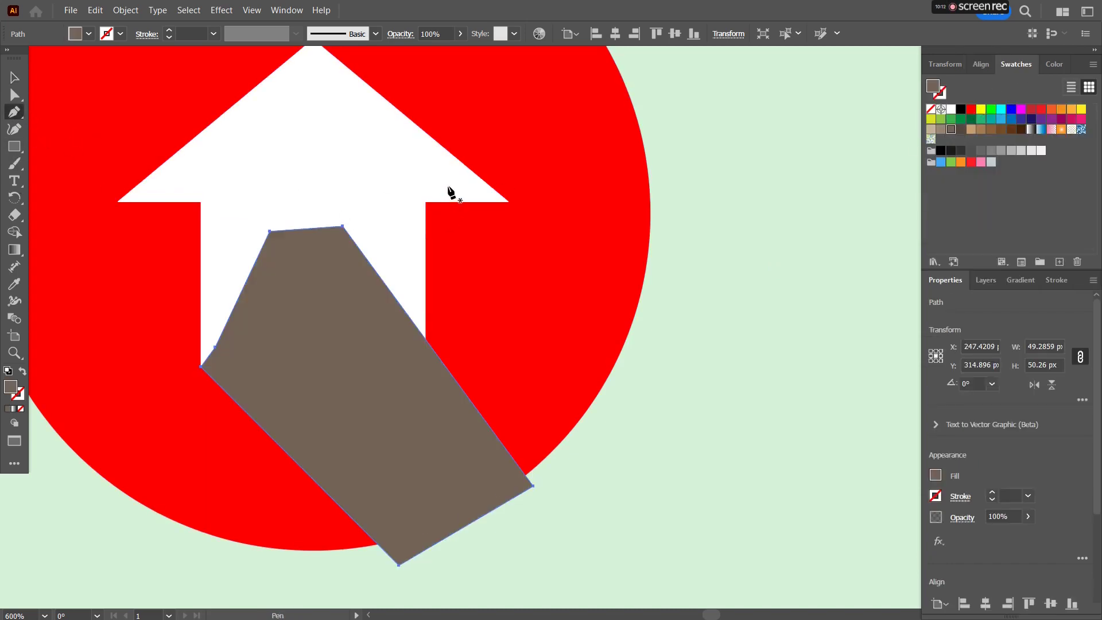
click(457, 181)
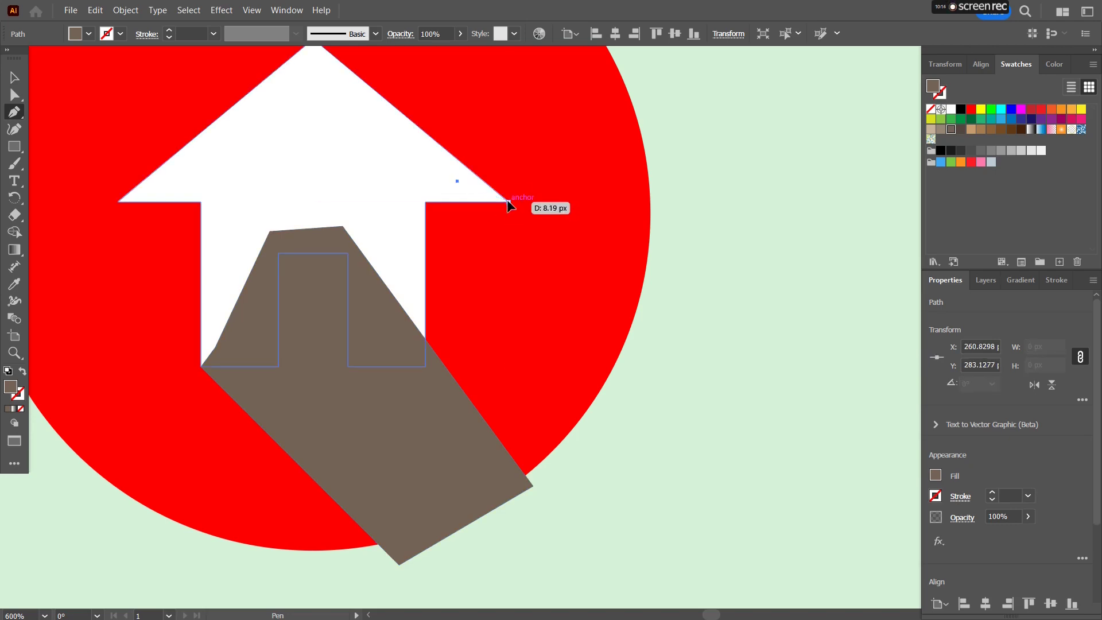
click(508, 201)
click(676, 369)
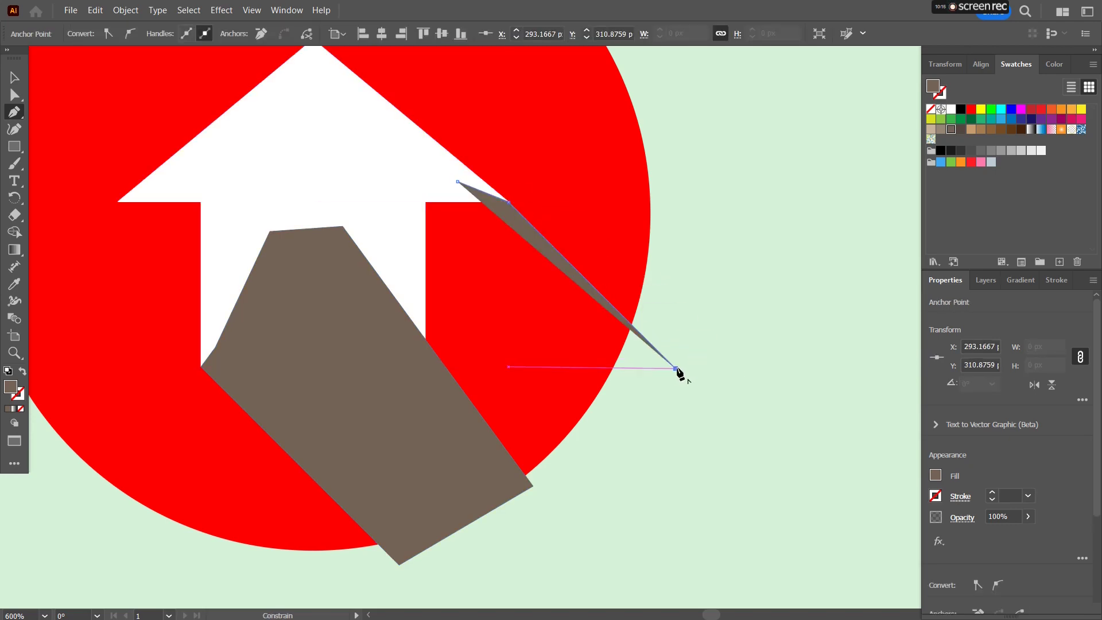
click(607, 456)
click(533, 486)
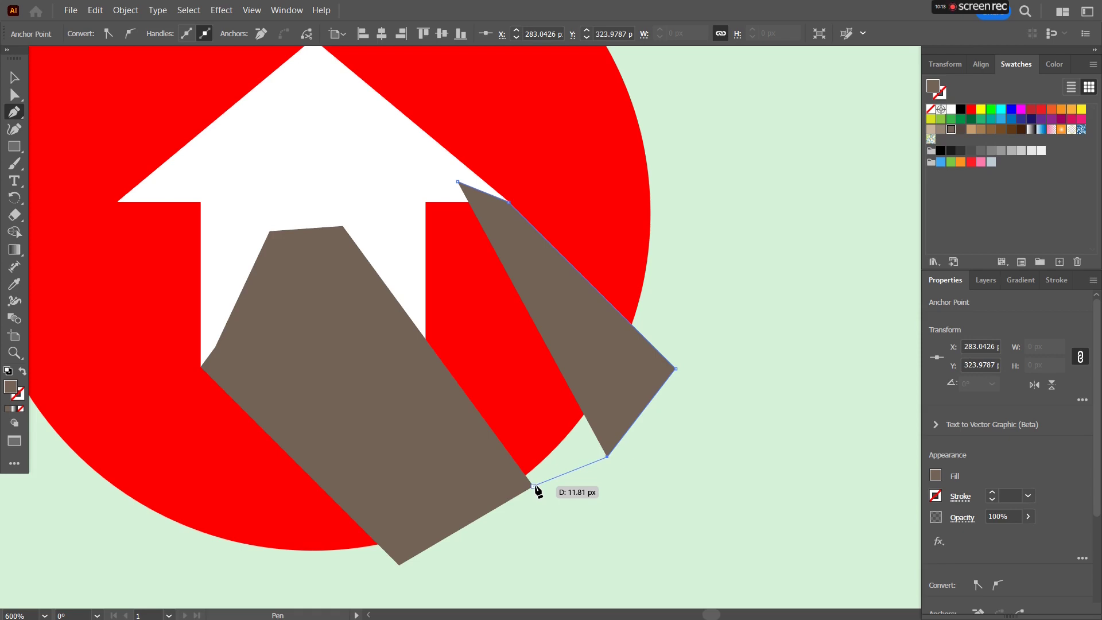
click(533, 486)
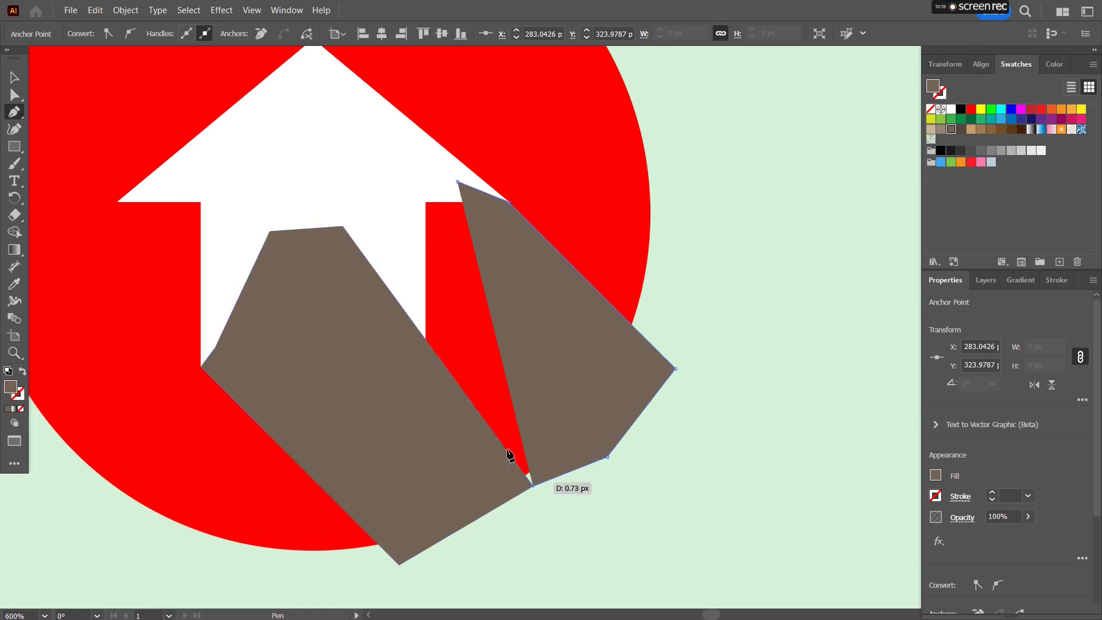
click(343, 227)
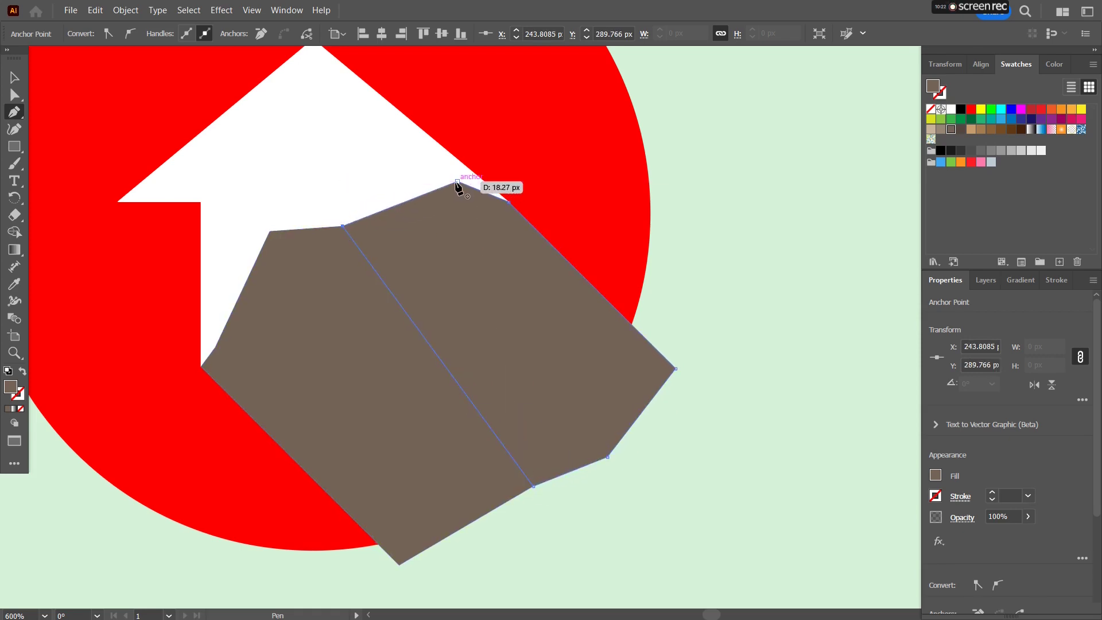
click(458, 182)
click(16, 77)
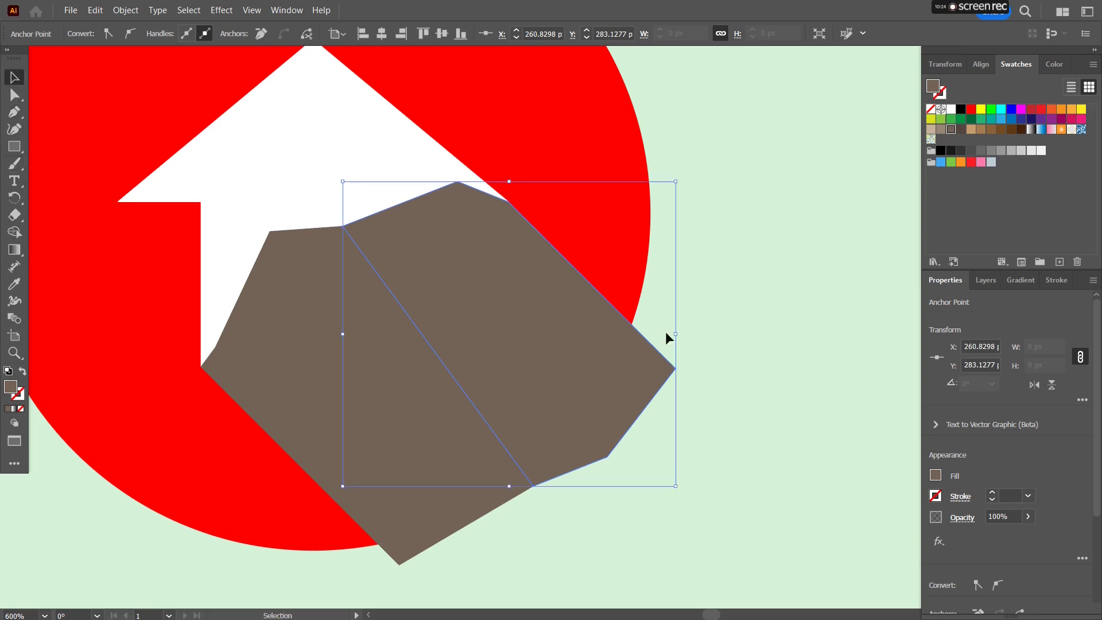
Merge the two brown shadow pieces into one shape and select it with the red circle
shift+click(384, 523)
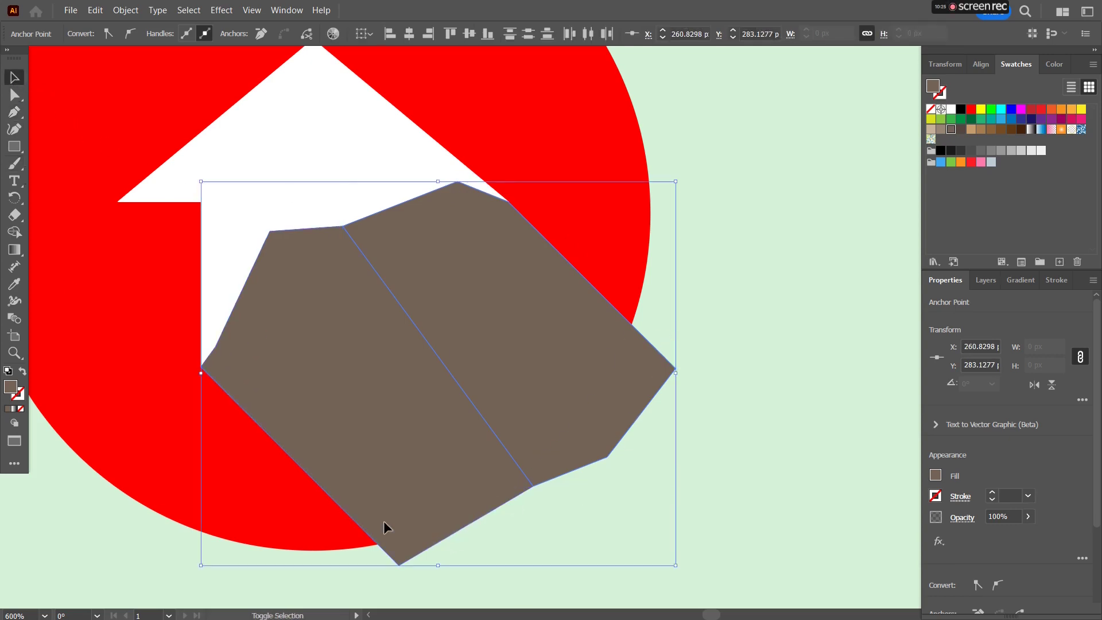
click(16, 238)
drag(351, 414, 539, 344)
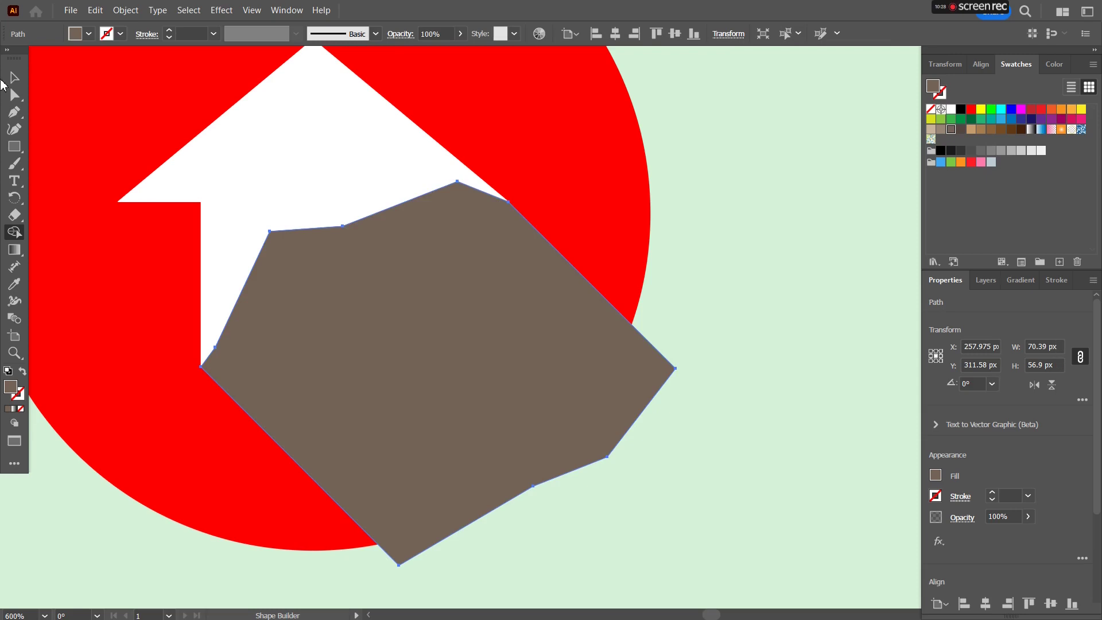
click(15, 82)
shift+click(490, 140)
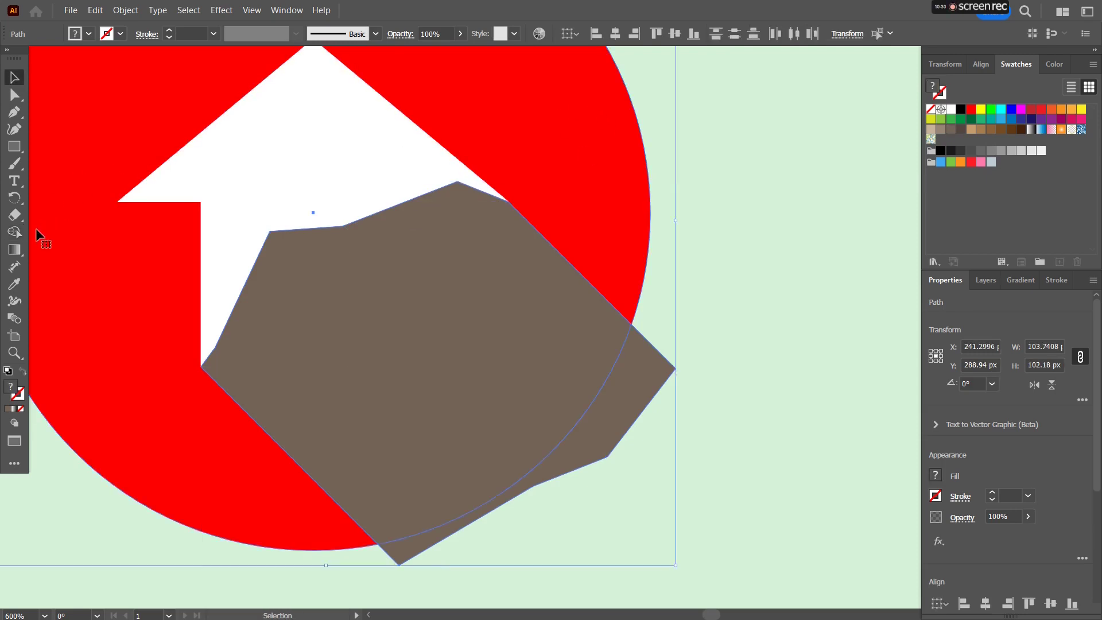
Delete the shadow part outside the circle and send the shadow behind the house
click(15, 236)
drag(605, 497, 609, 415)
click(15, 77)
key(ctrl+shift+a)
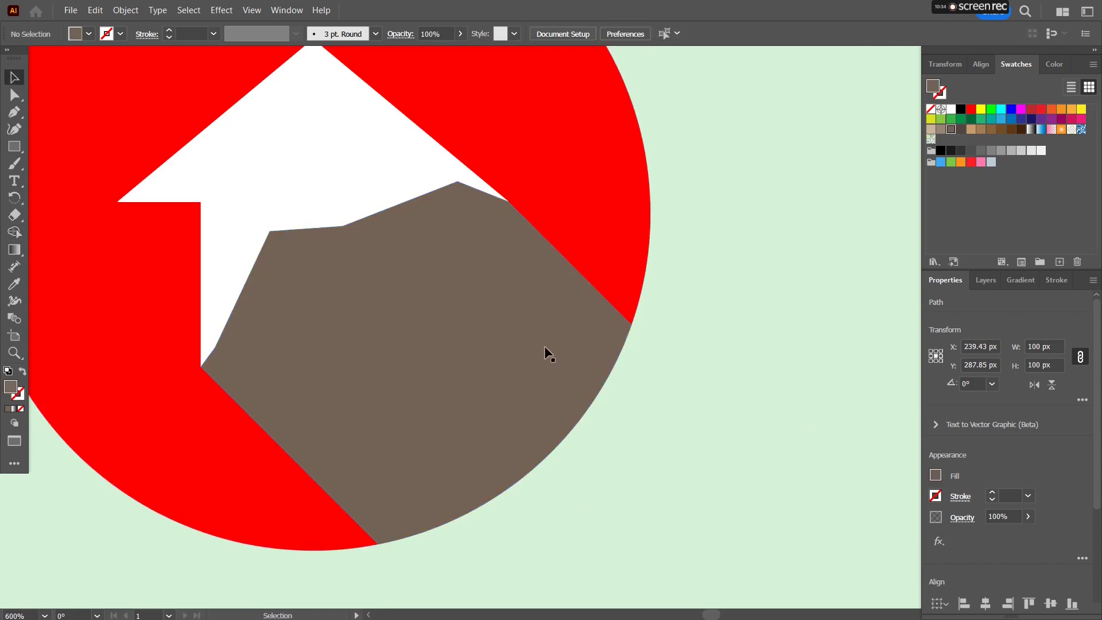
click(475, 335)
key(a)
key(ctrl+bracketleft)
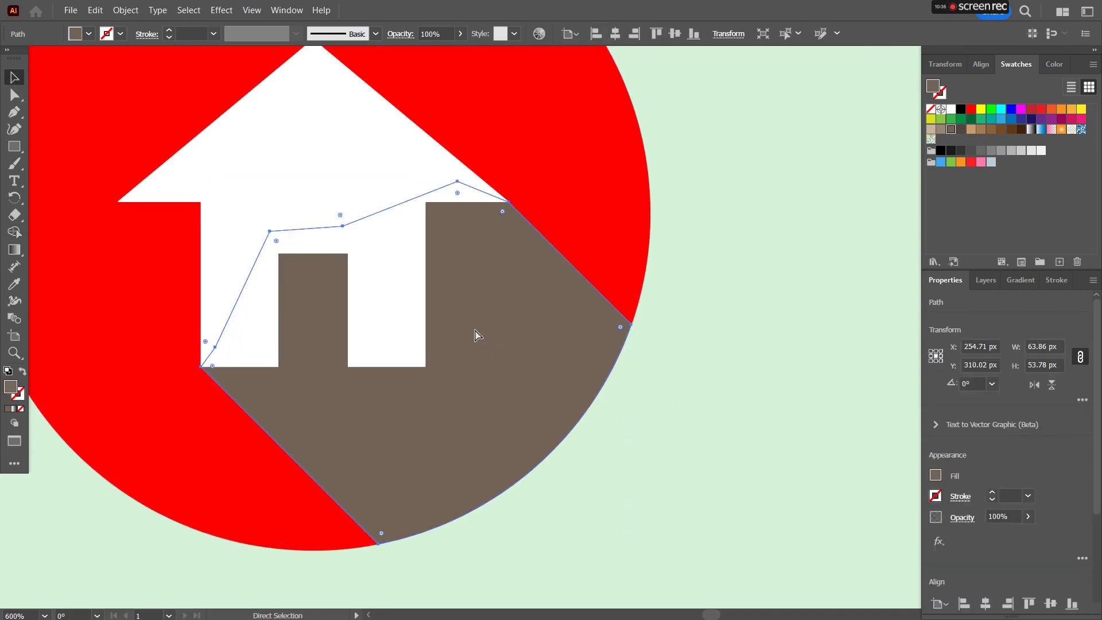
key(v)
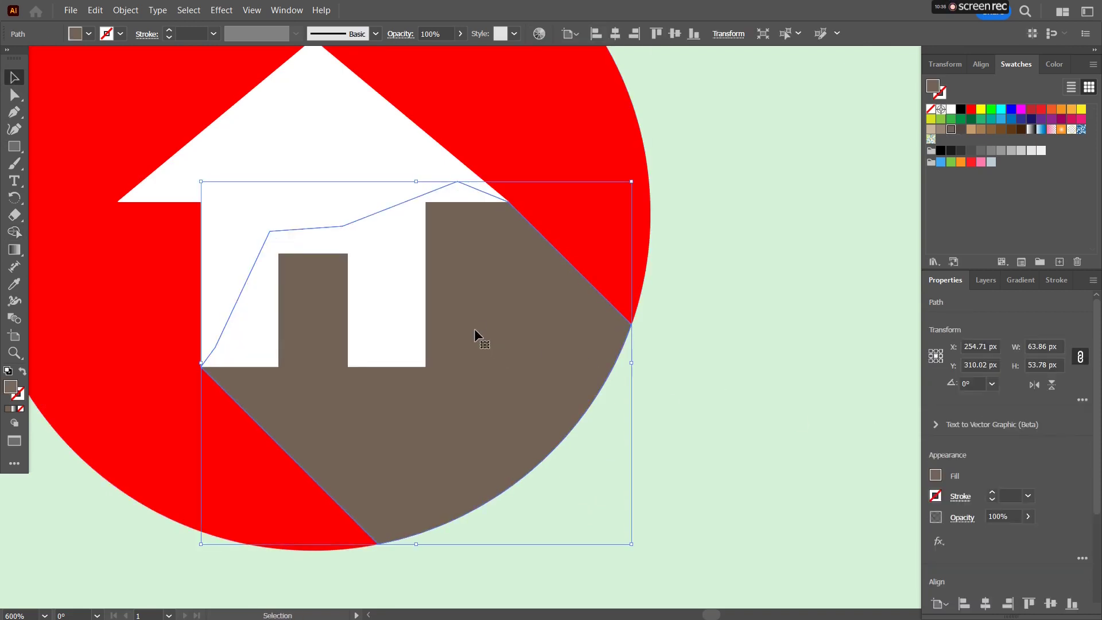
Make the shadow black at 20% opacity
click(959, 112)
click(1011, 510)
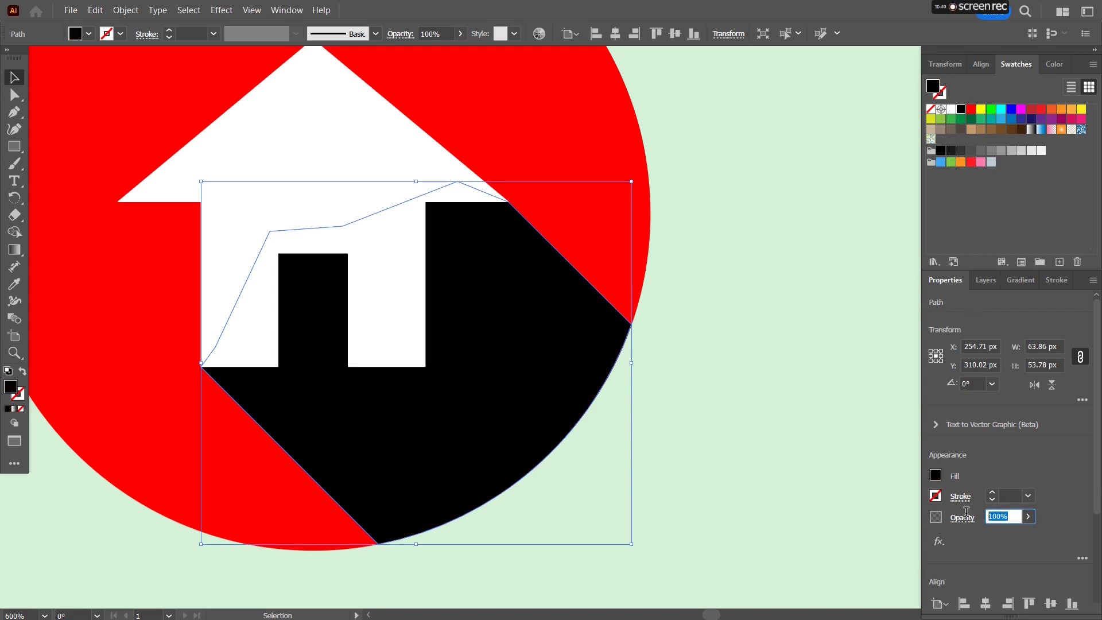
text(20)
key(Return)
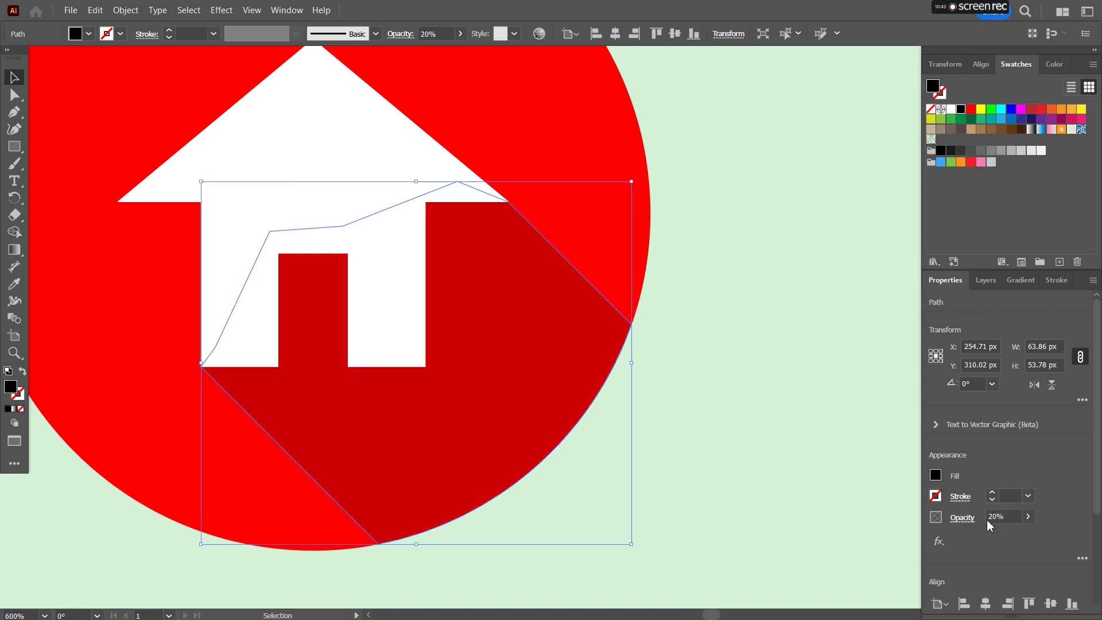
click(686, 263)
Move the house icon into the row and bottom-align all five icons
scroll(686, 263, down, 4)
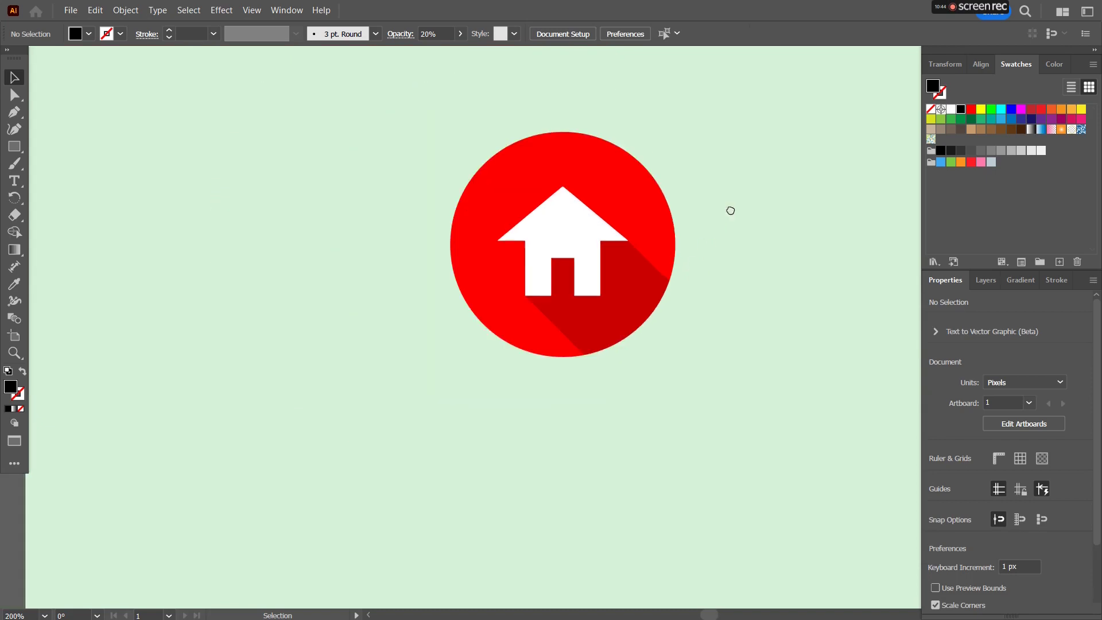
drag(385, 285, 566, 476)
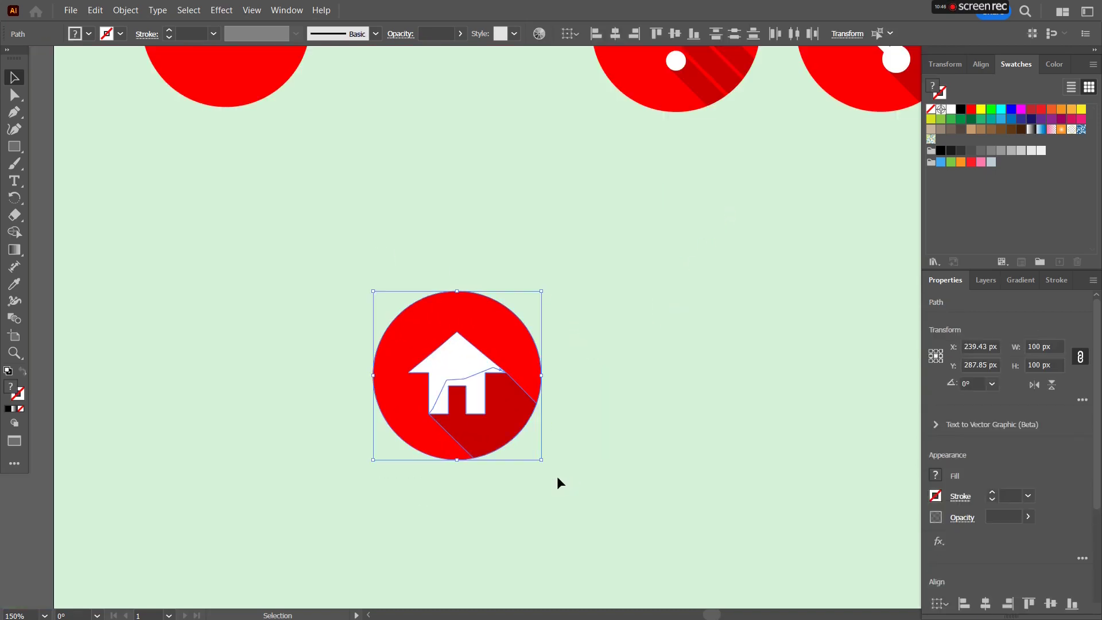
scroll(598, 291, down, 2)
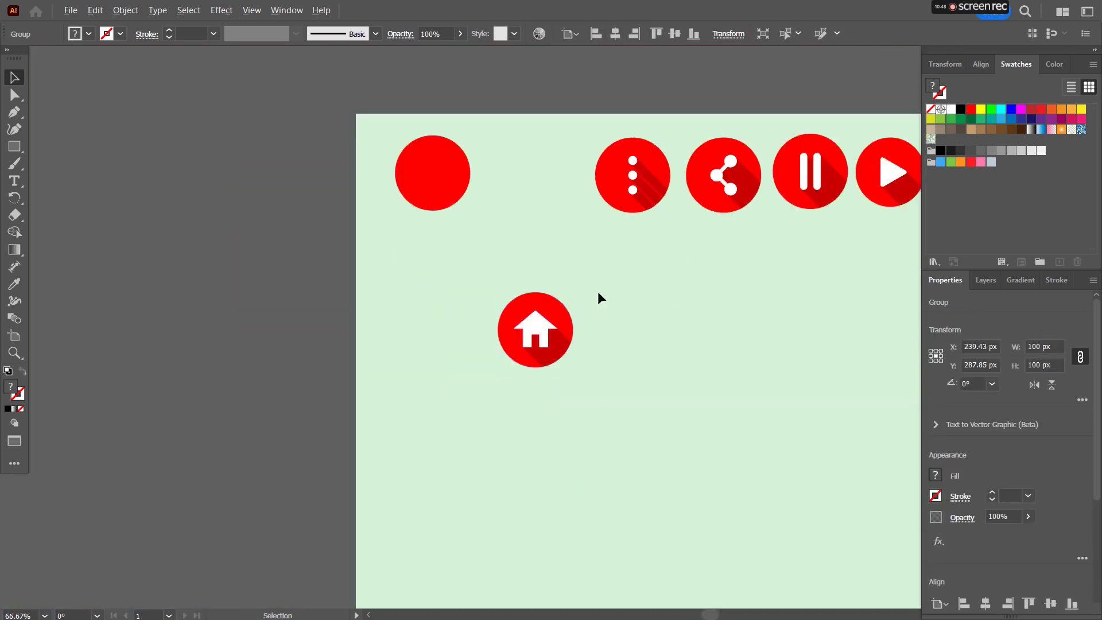
drag(597, 295, 467, 214)
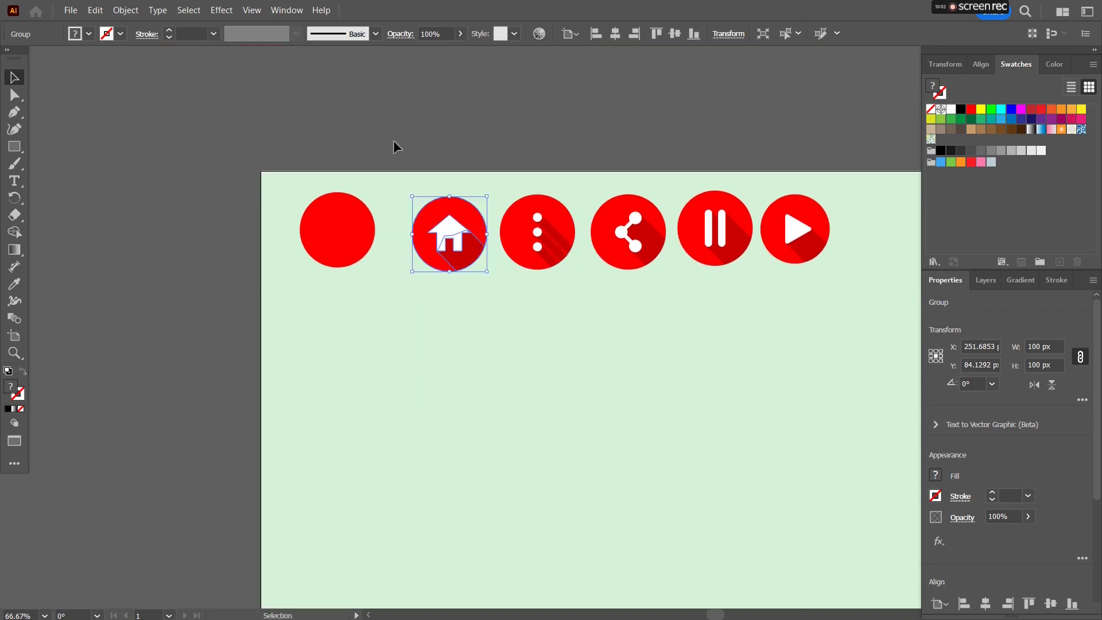
drag(840, 317, 773, 264)
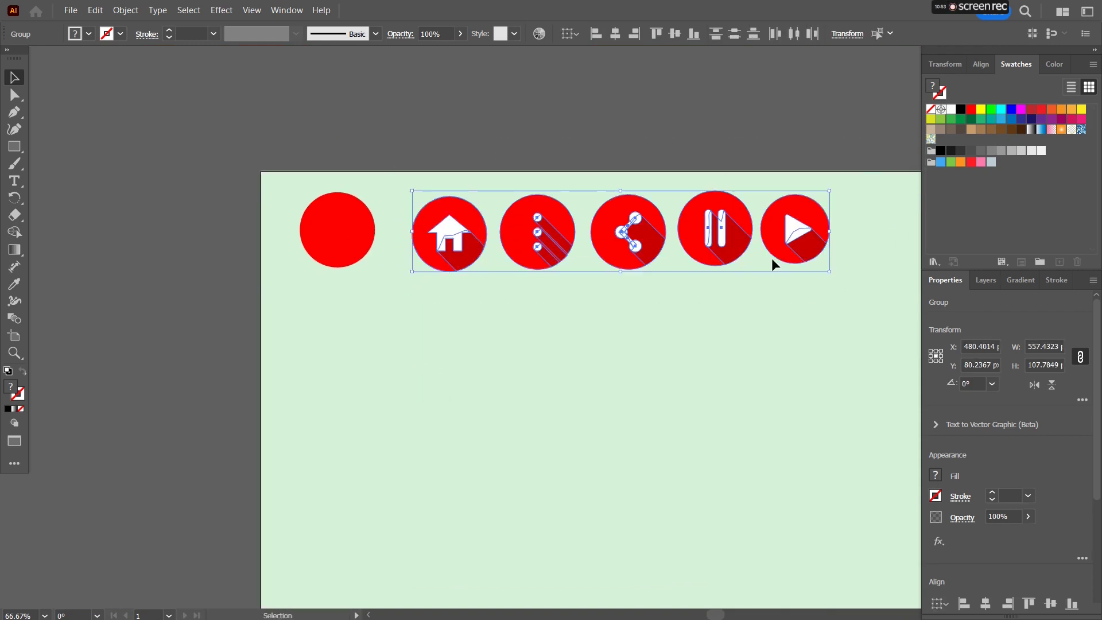
click(981, 65)
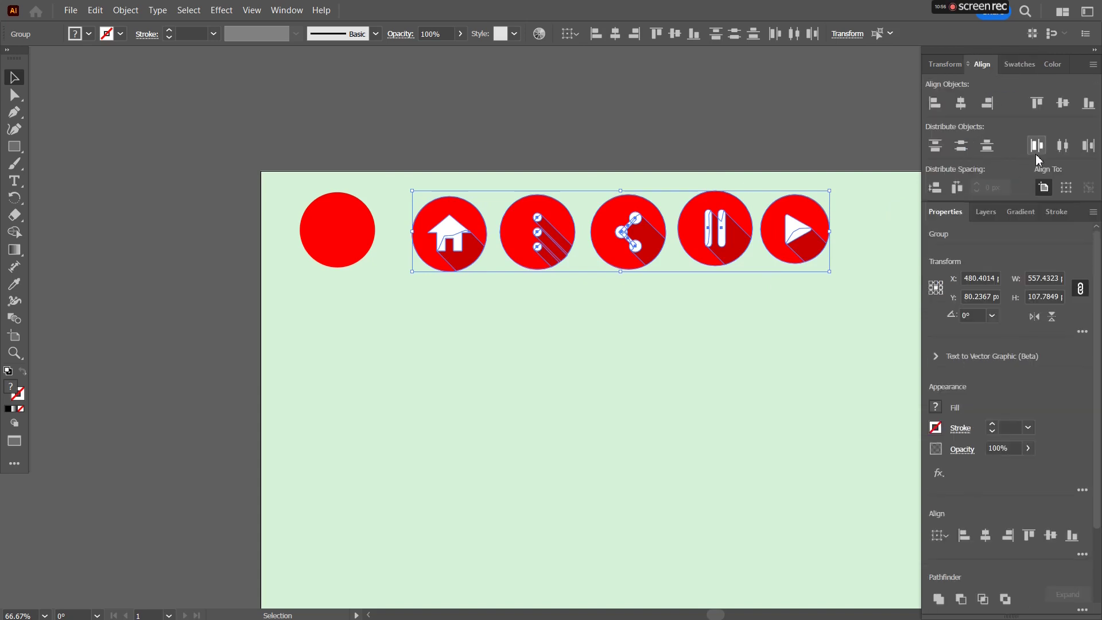
click(1088, 104)
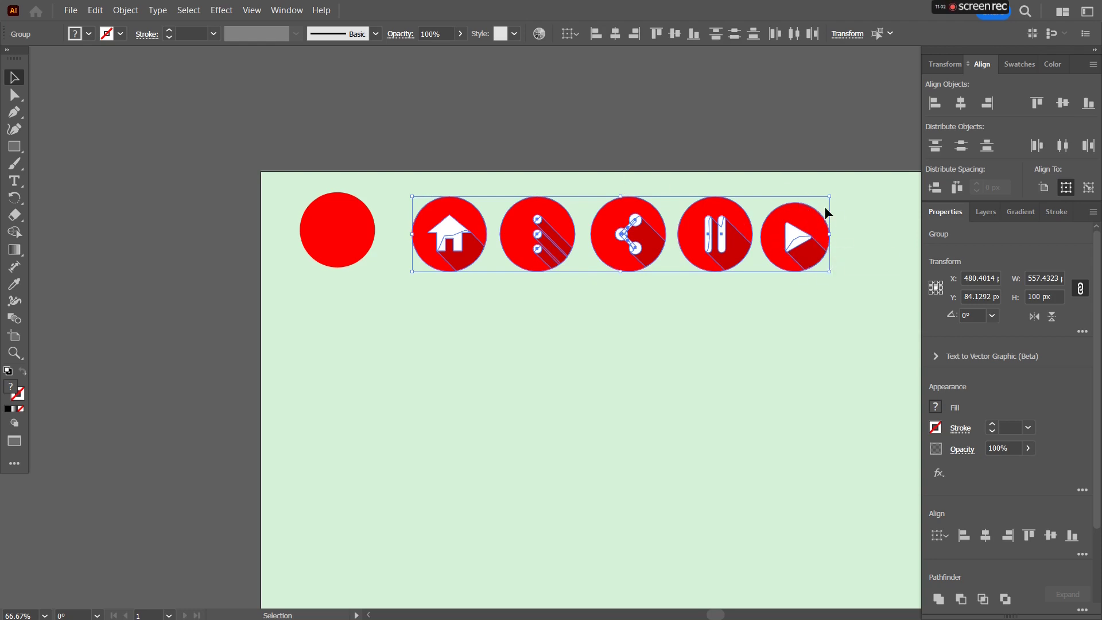
click(808, 211)
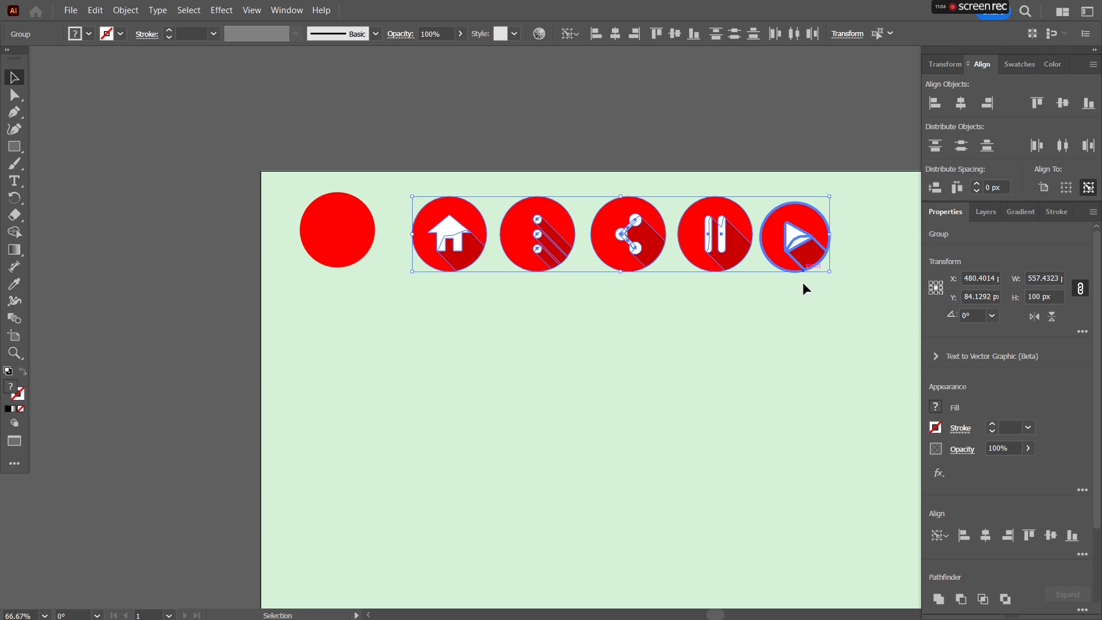
click(863, 296)
Set the play icon's width to 100 px and bottom-align the five icons again
click(818, 223)
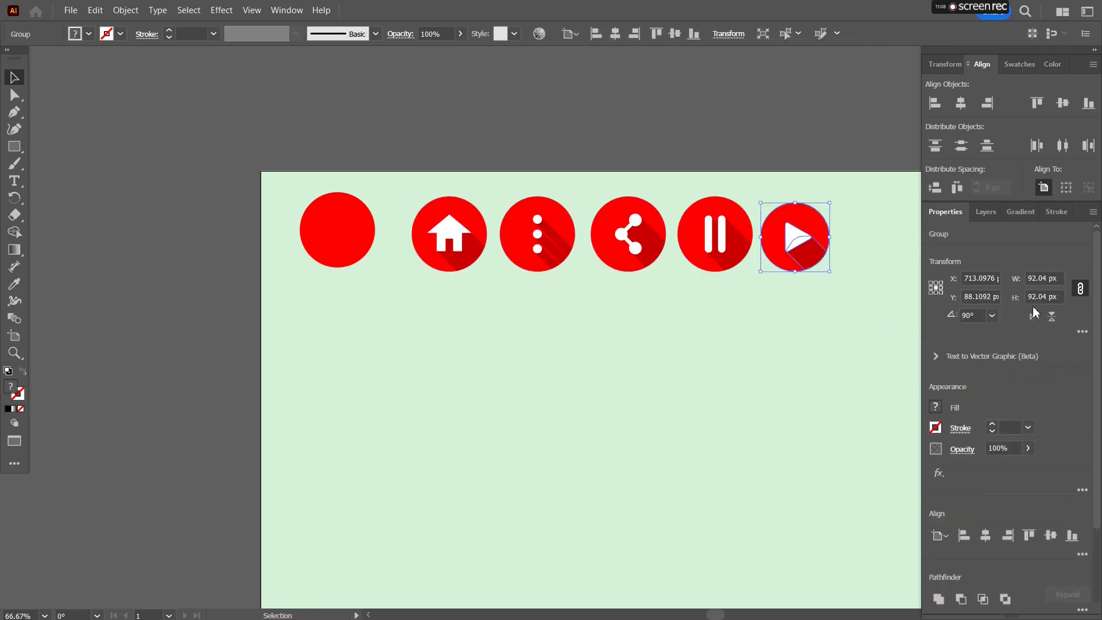
click(1057, 276)
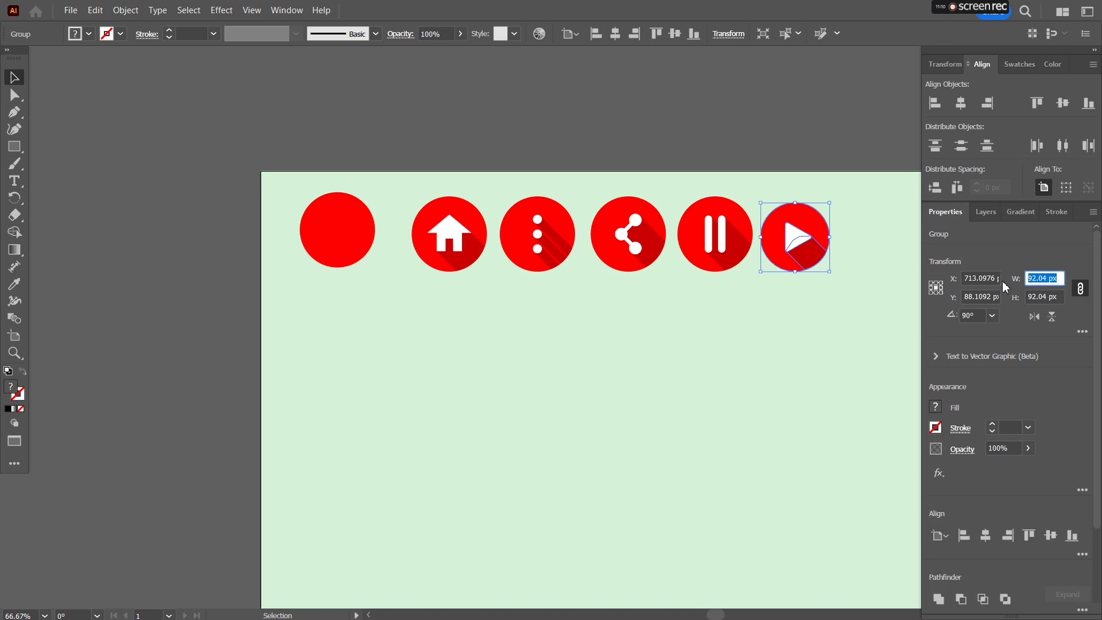
text(100)
key(Return)
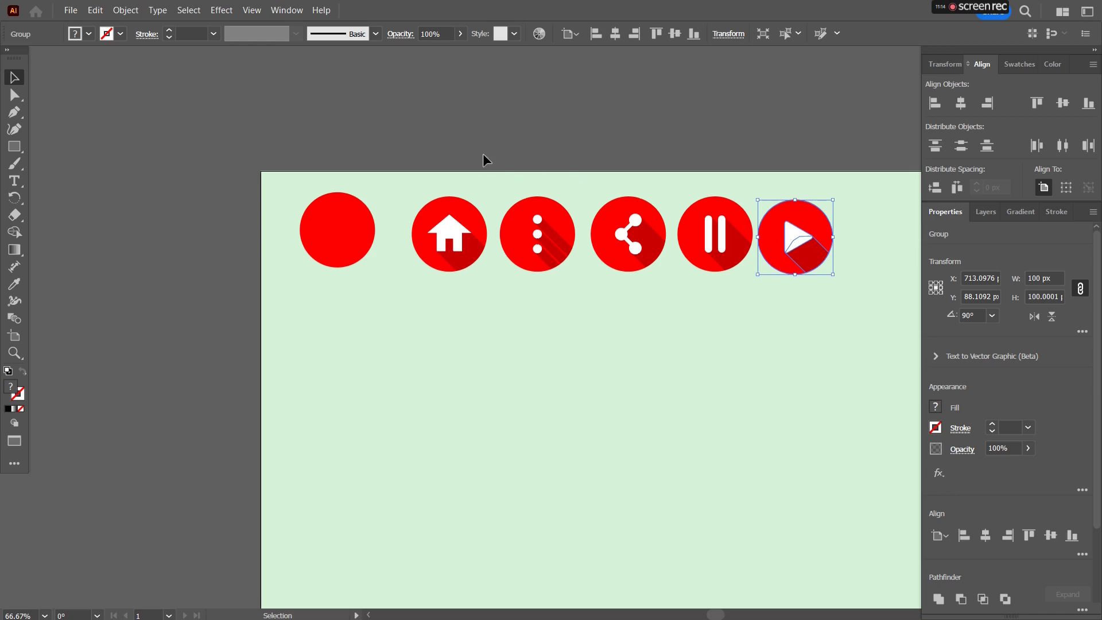
key(ctrl+a)
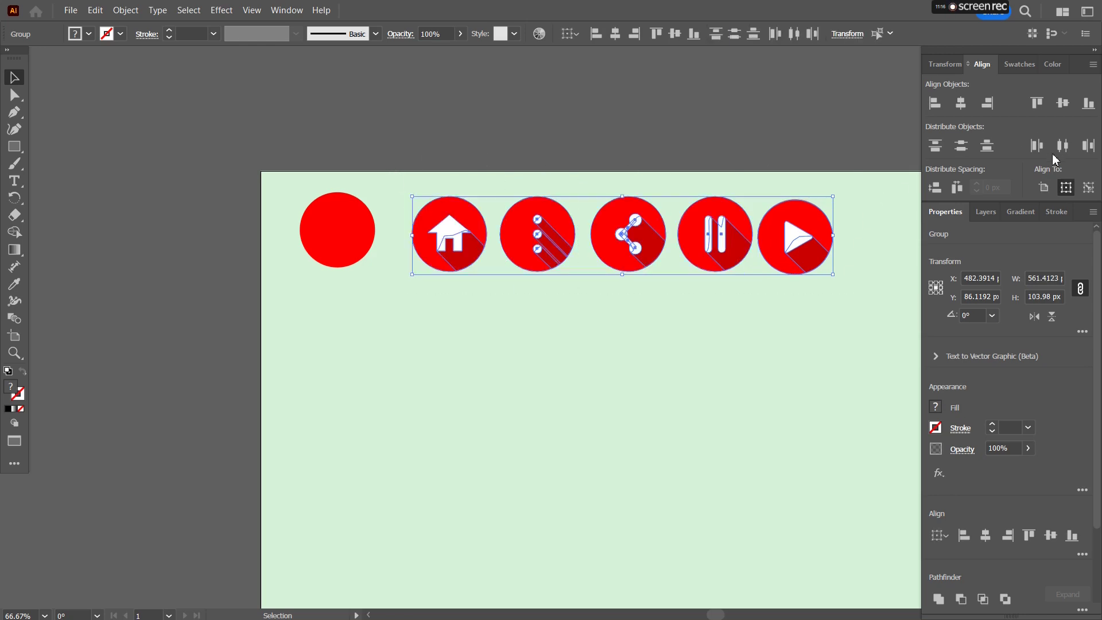
click(1088, 104)
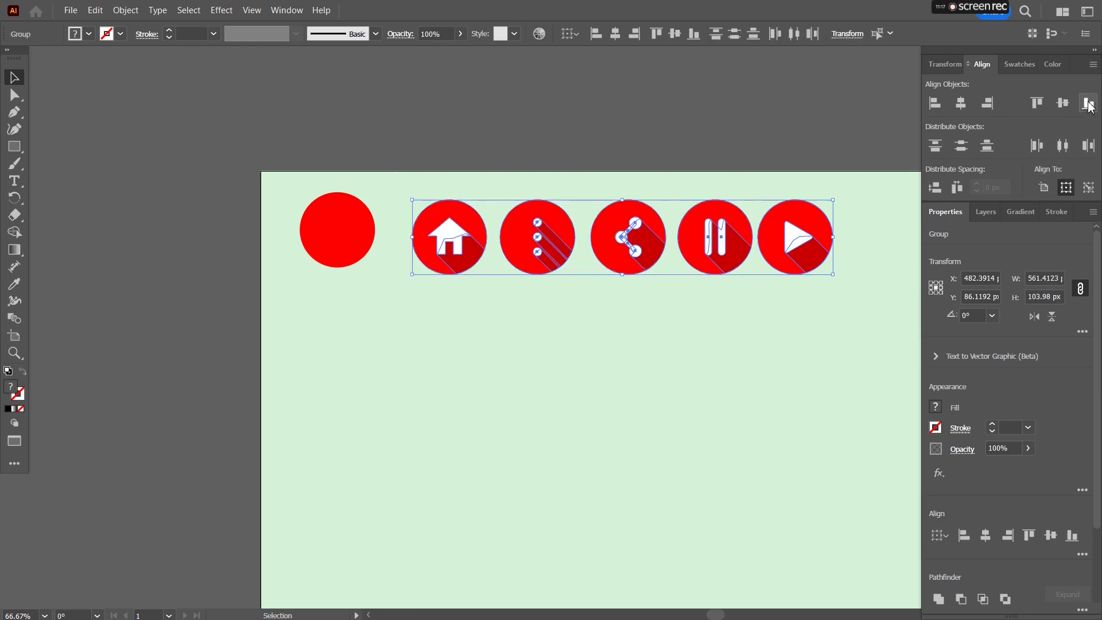
click(697, 329)
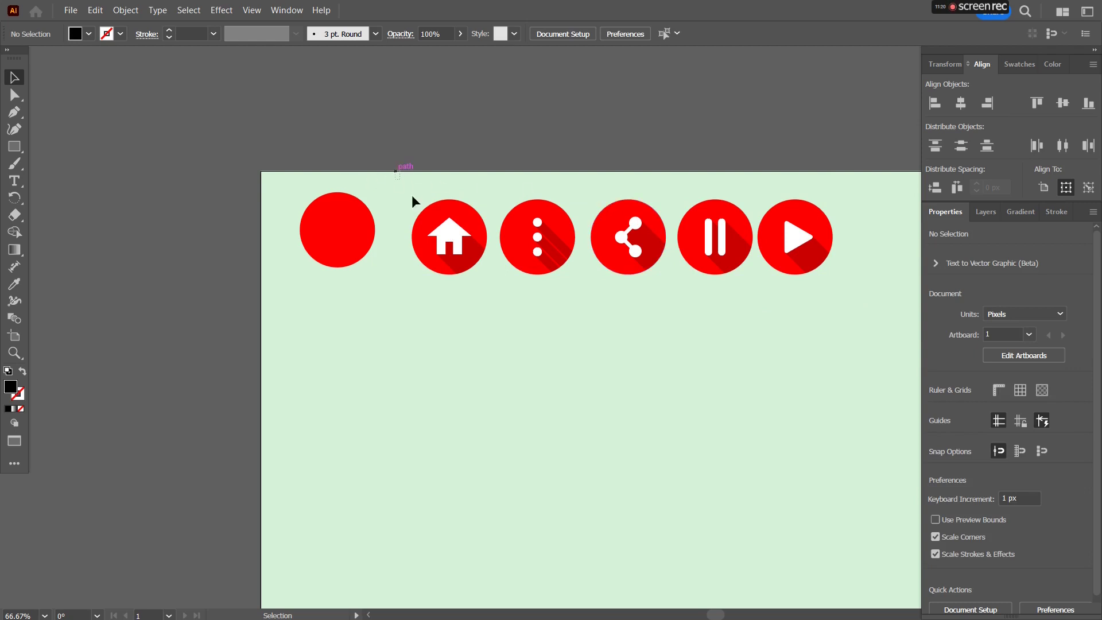
Shift the icon row up and right, and move the spare red circle lower
drag(411, 195, 846, 279)
drag(729, 205, 823, 180)
drag(799, 396, 585, 327)
click(226, 238)
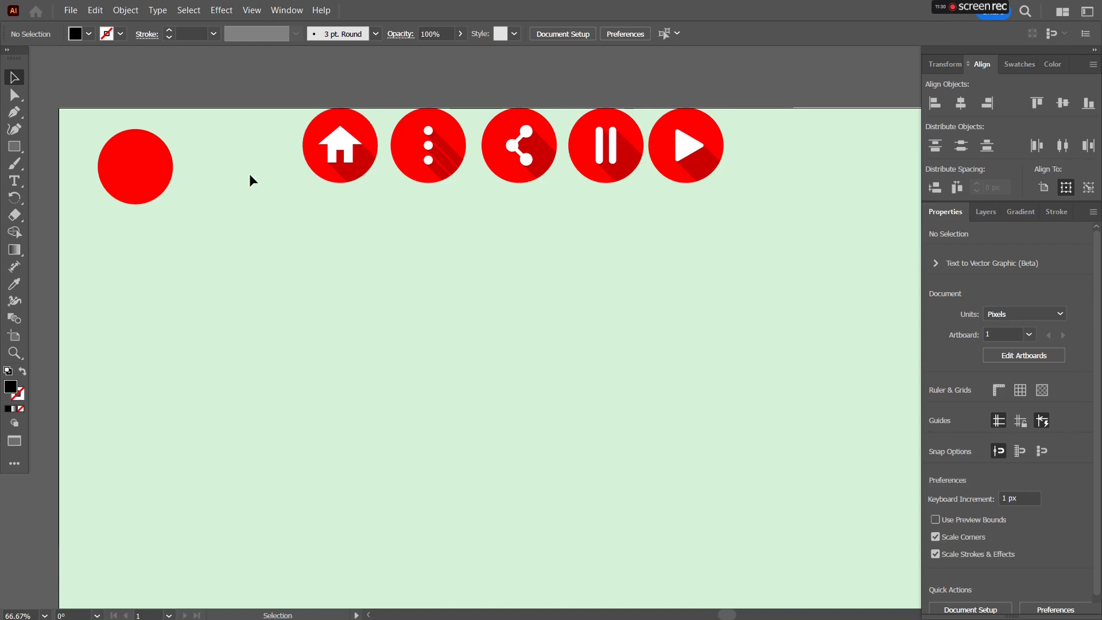
drag(153, 178, 228, 261)
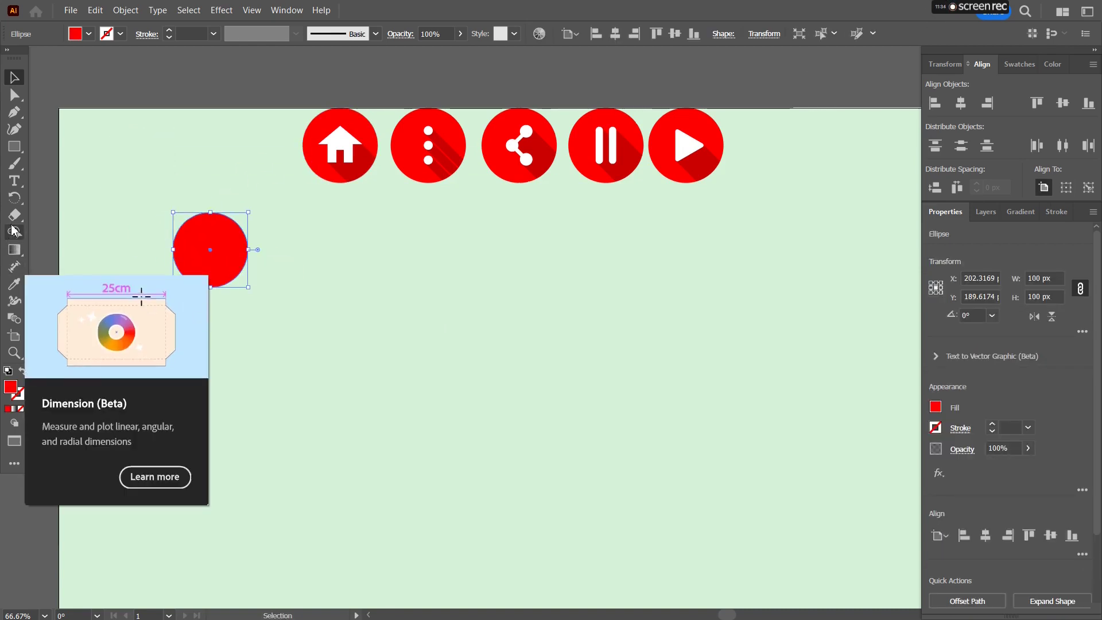
Create a red triangle as a three-point star and rotate it to point left
click(26, 157)
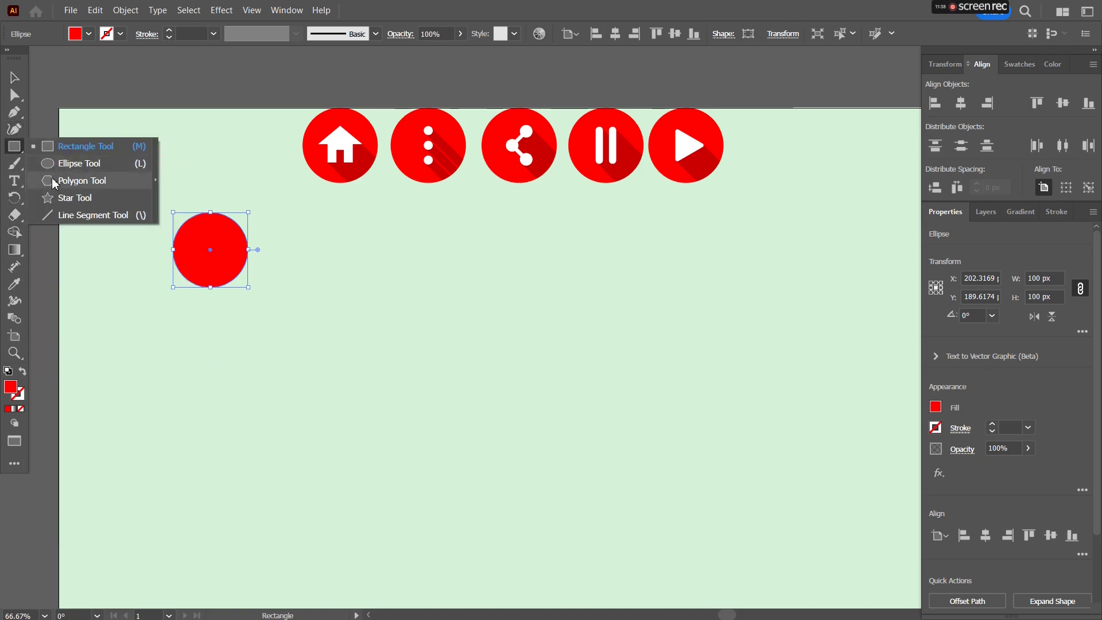
click(76, 197)
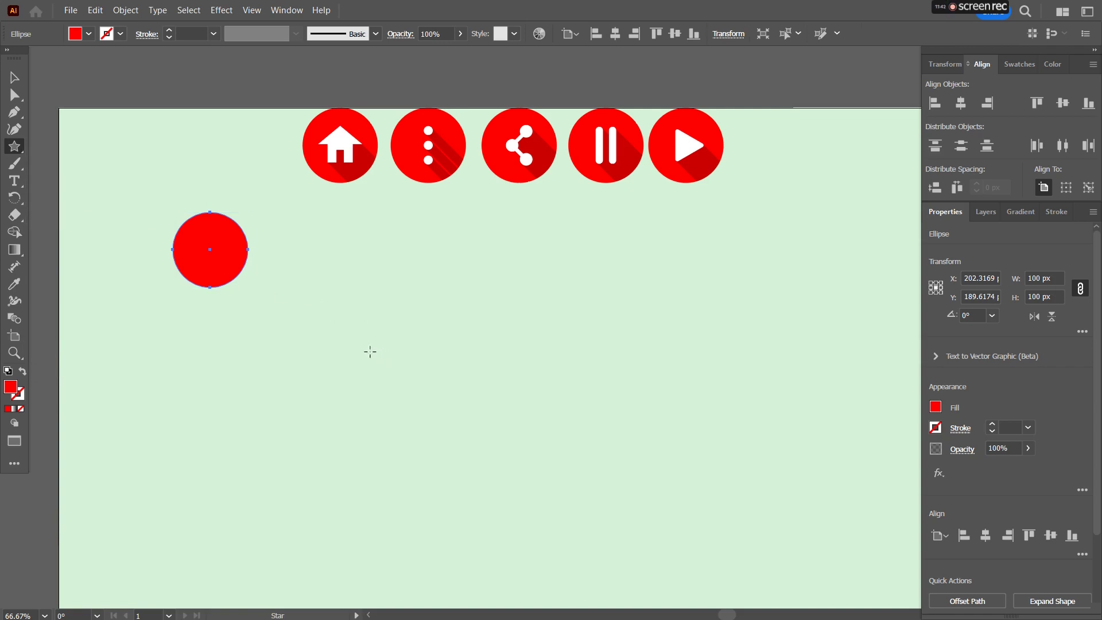
click(370, 351)
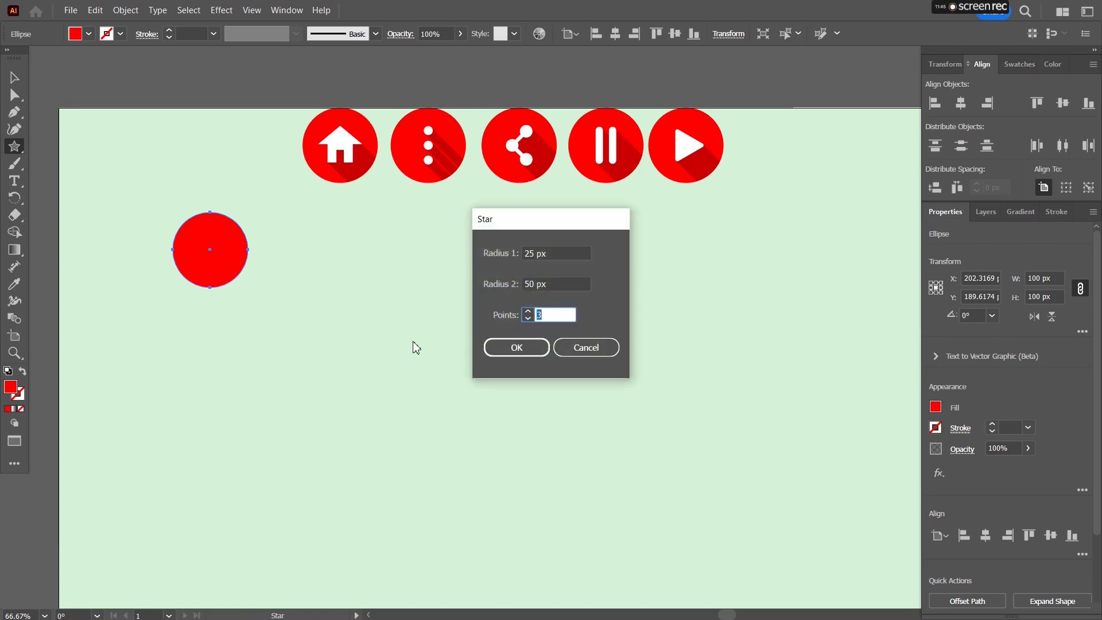
click(513, 346)
key(v)
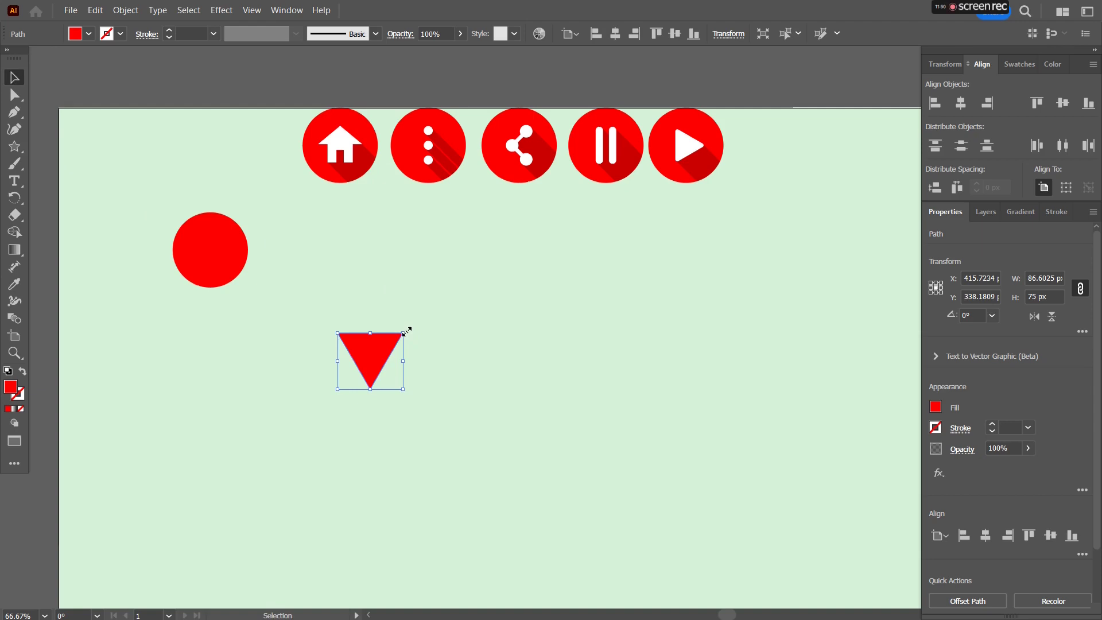
drag(406, 328, 437, 399)
Duplicate the triangle to the right and rotate the copy to point right
alt+drag(384, 361, 513, 365)
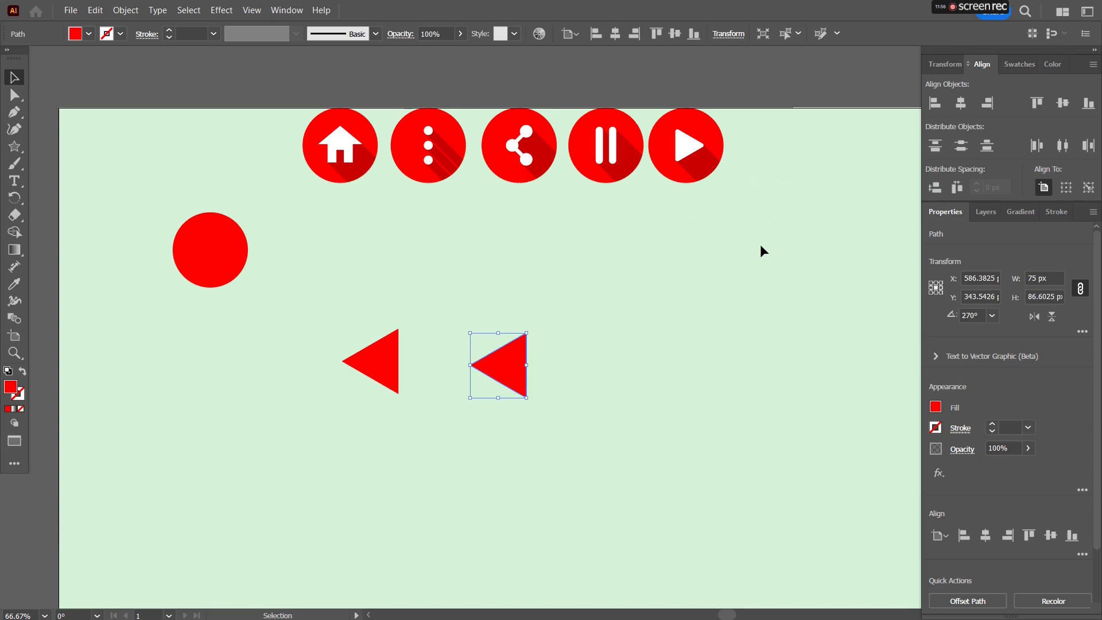
click(991, 316)
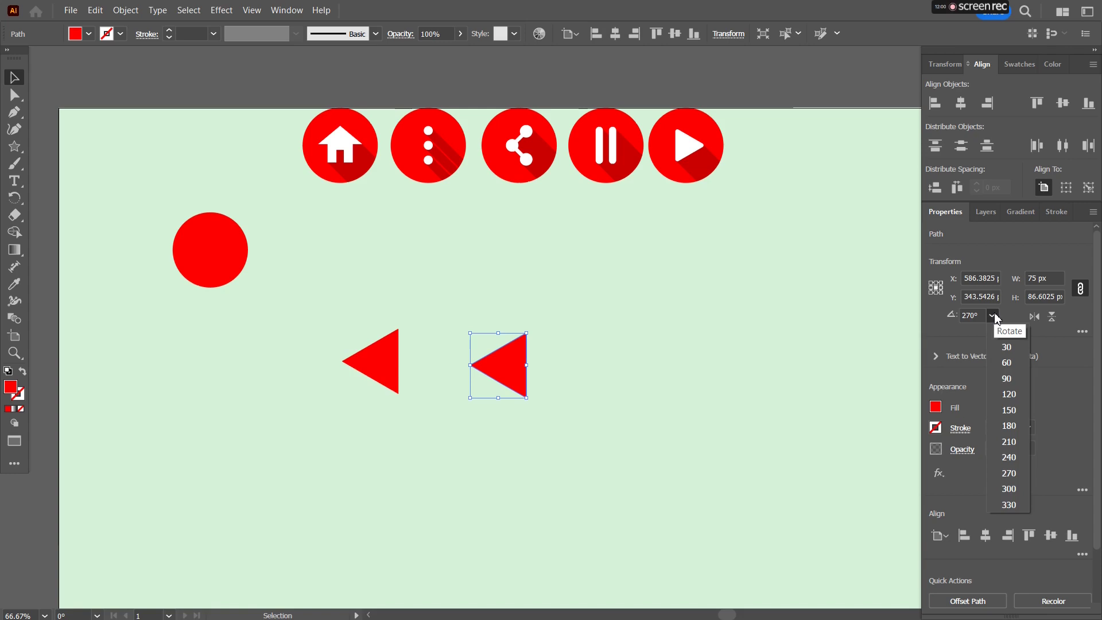
click(1006, 339)
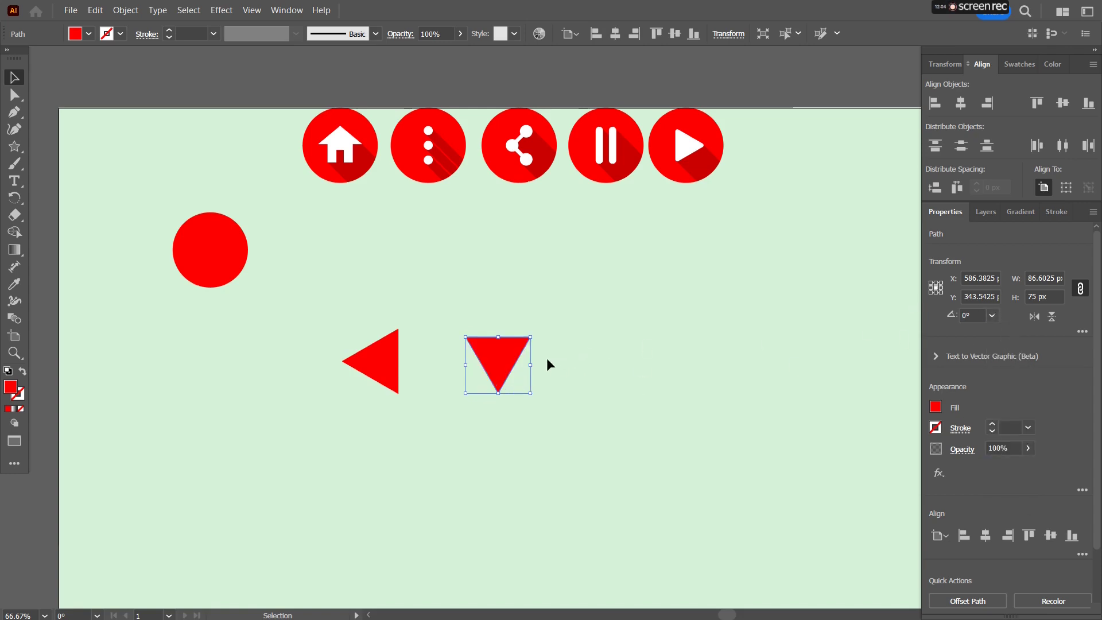
drag(536, 396, 566, 316)
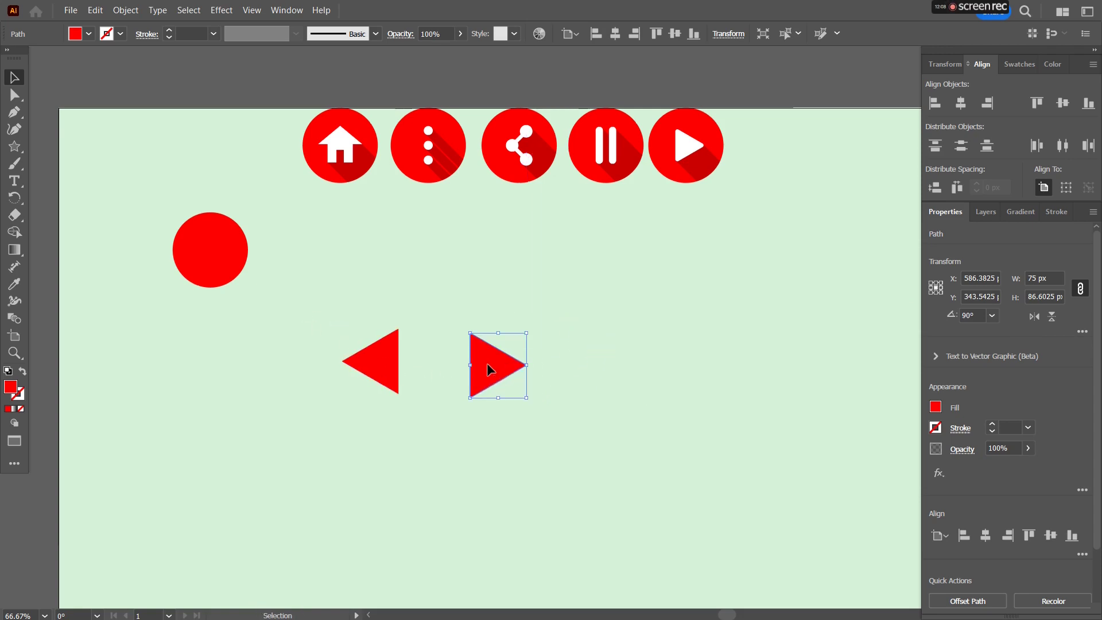
drag(491, 367, 492, 362)
click(337, 325)
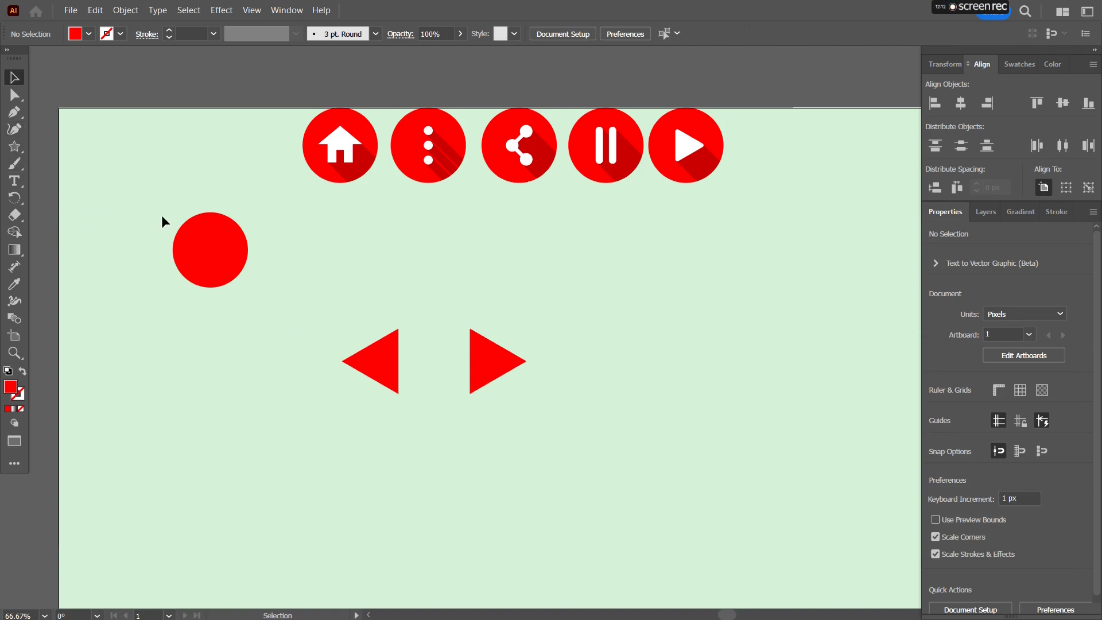
Draw a thin red bar along the left triangle's flat edge
key(m)
scroll(405, 326, up, 4)
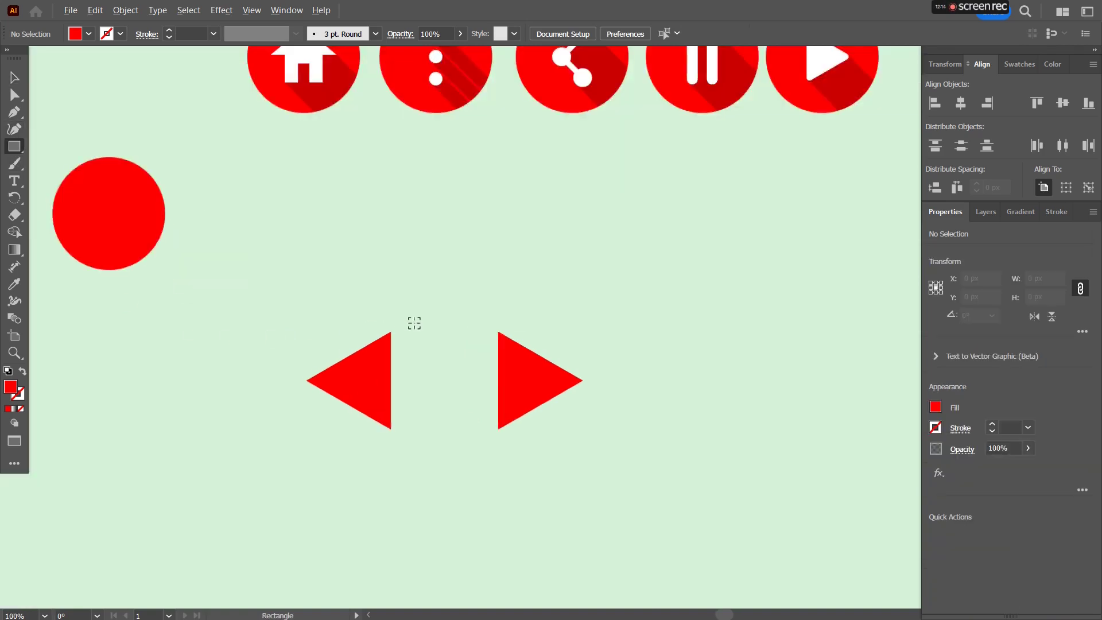
drag(386, 357, 401, 125)
scroll(381, 221, up, 2)
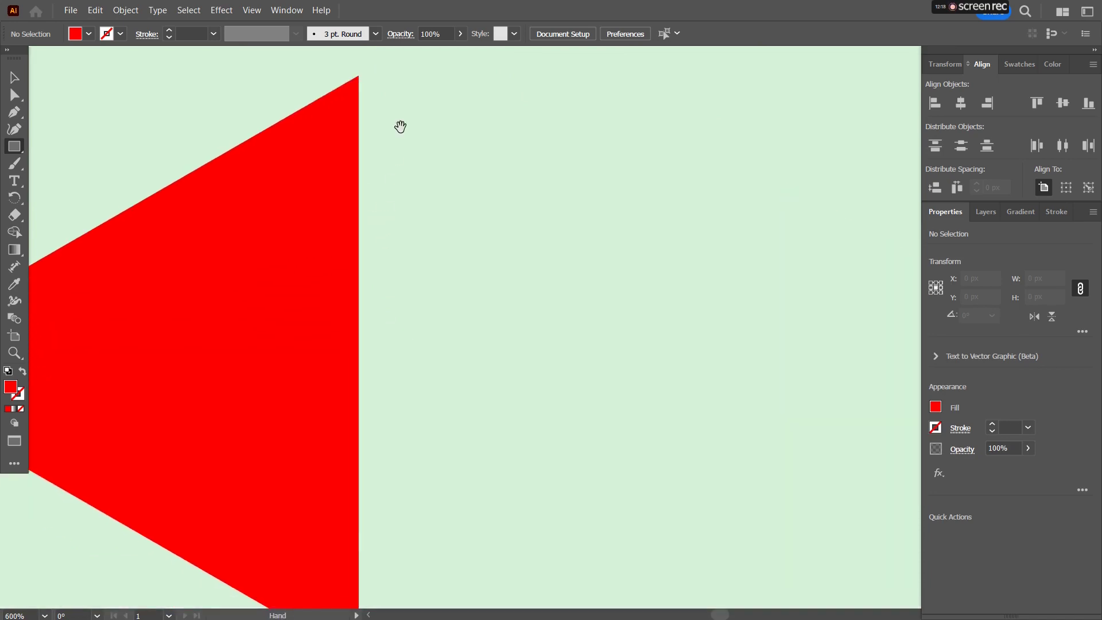
scroll(393, 174, down, 2)
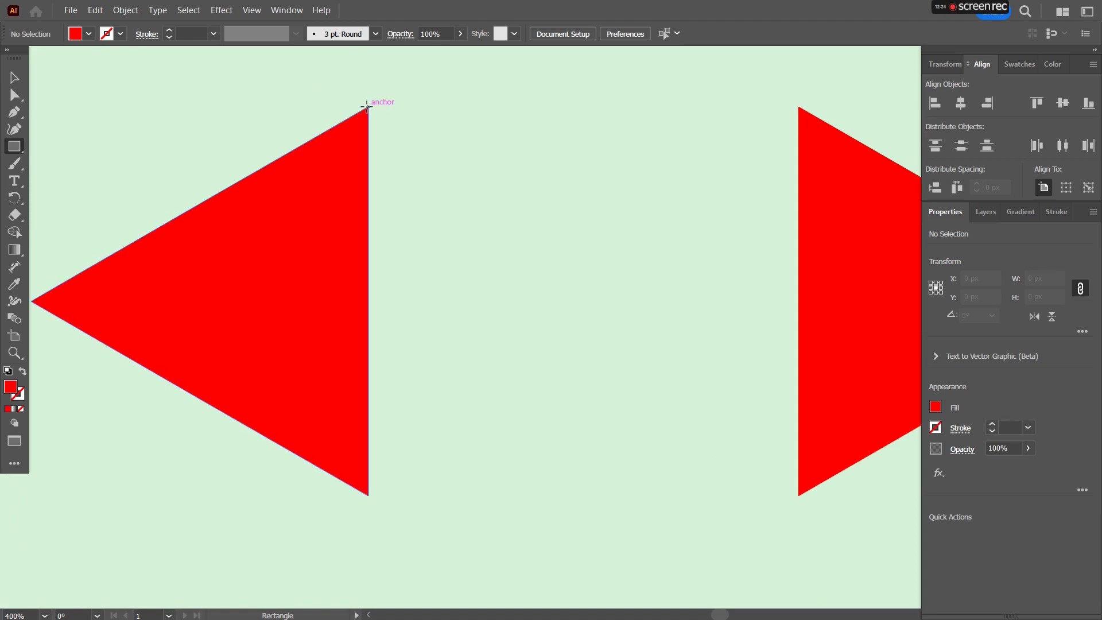
drag(371, 107, 400, 495)
scroll(273, 293, down, 2)
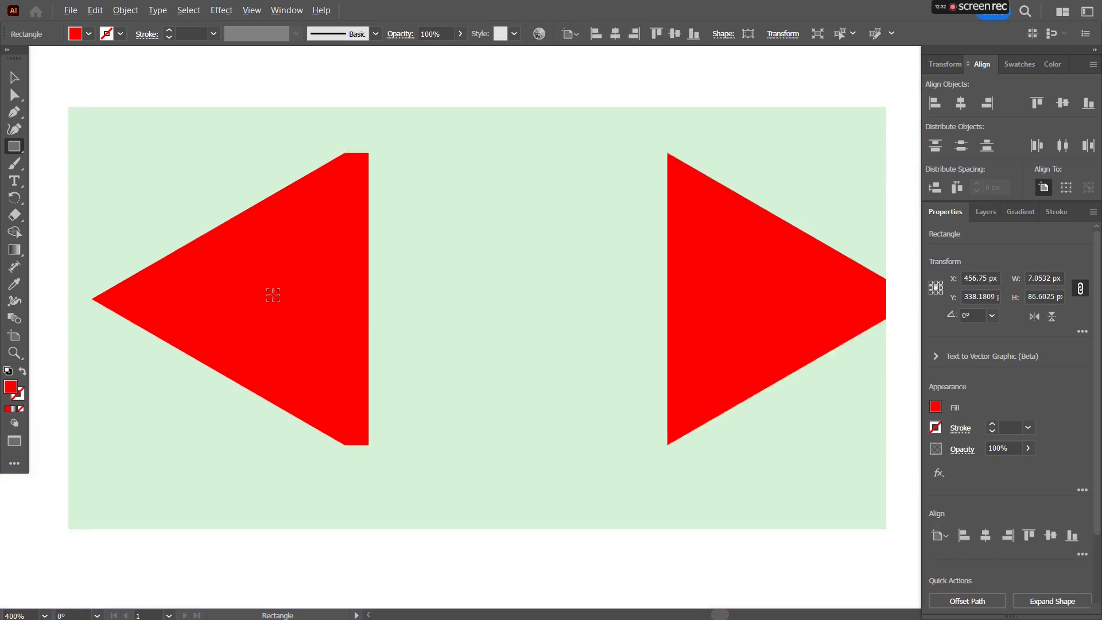
Place the bar beside the left triangle's tip and a copy beside the right triangle's tip
click(13, 76)
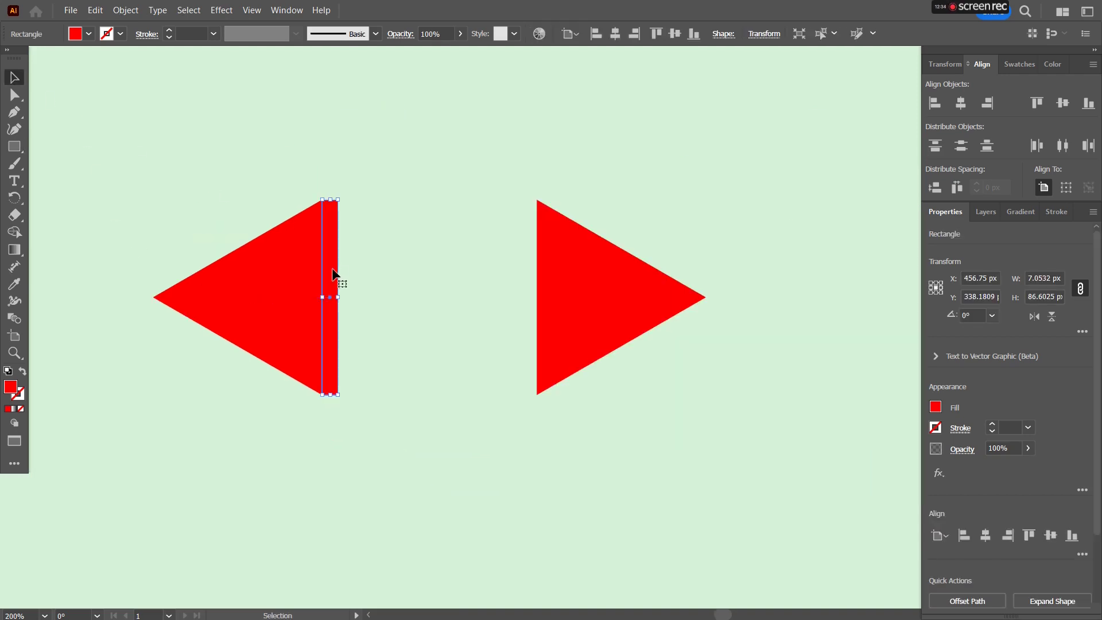
key(ctrl+shift+a)
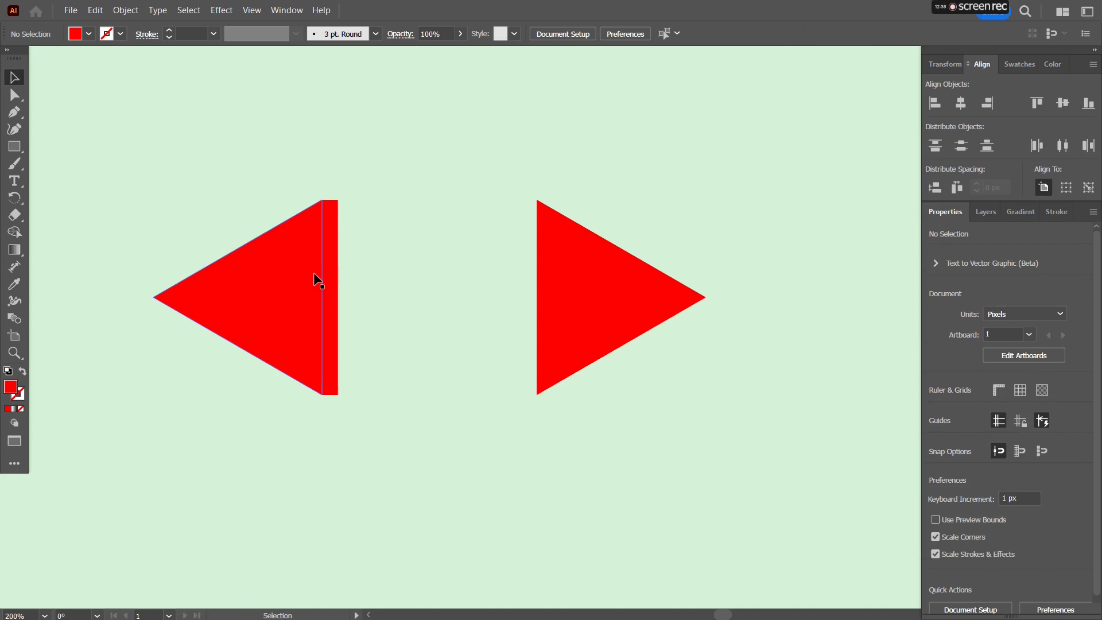
drag(329, 273, 124, 270)
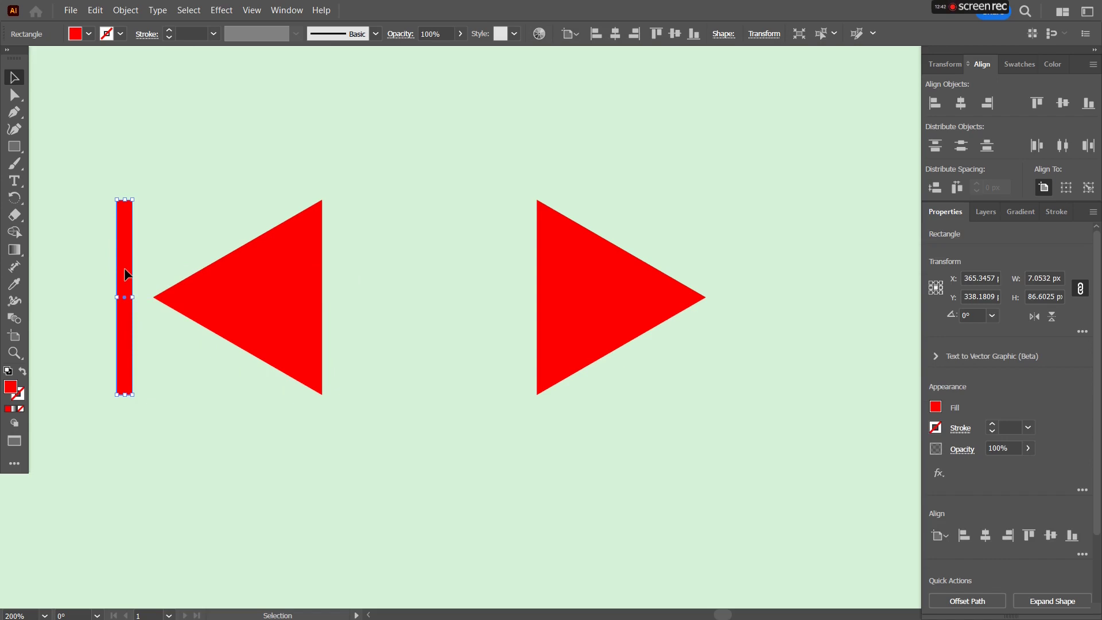
drag(124, 267, 734, 298)
click(375, 338)
scroll(374, 339, down, 2)
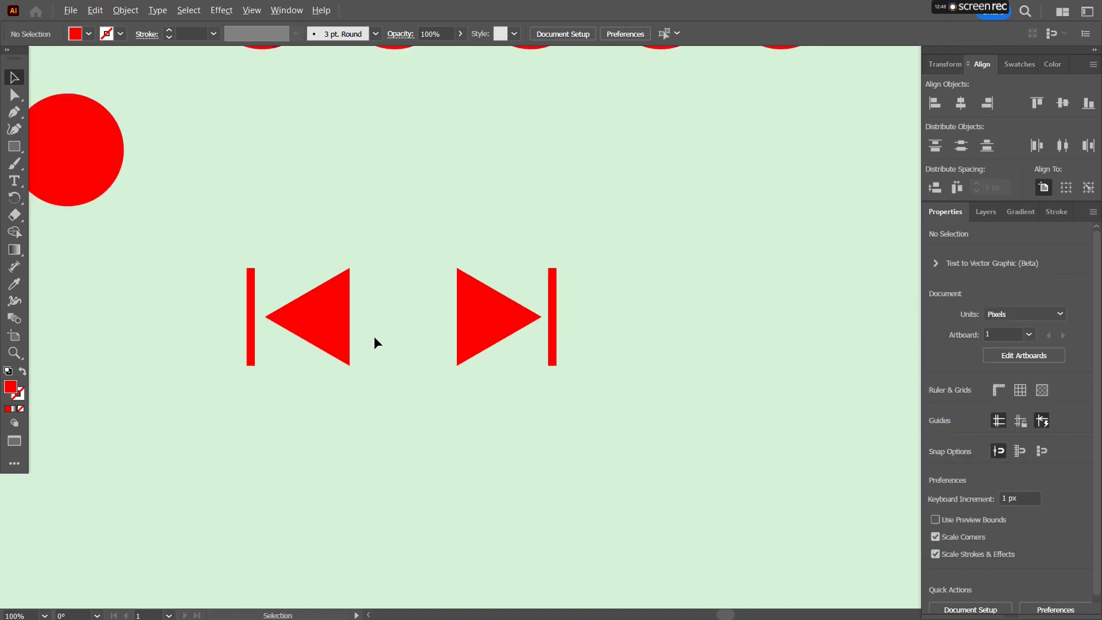
Fill both skip glyphs with white
drag(172, 228, 393, 391)
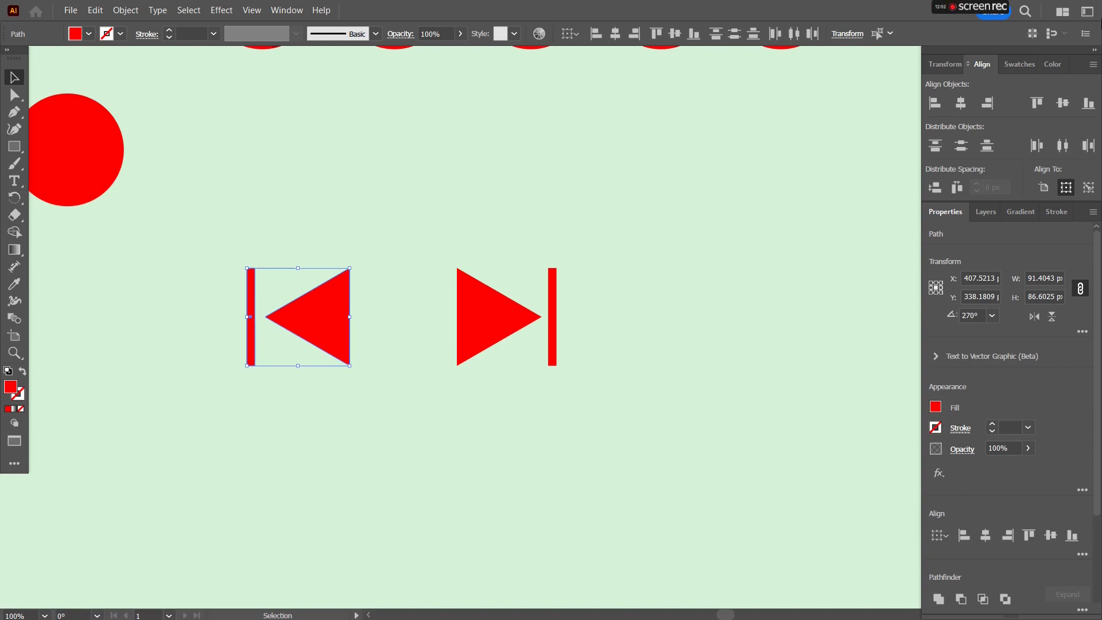
drag(209, 215, 601, 425)
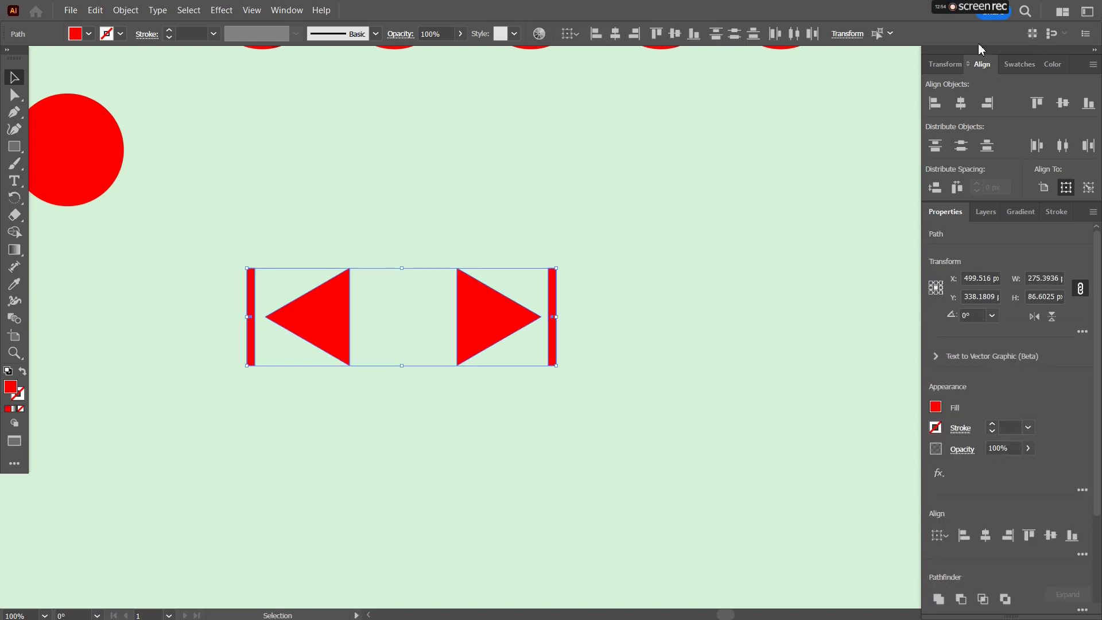
click(1054, 64)
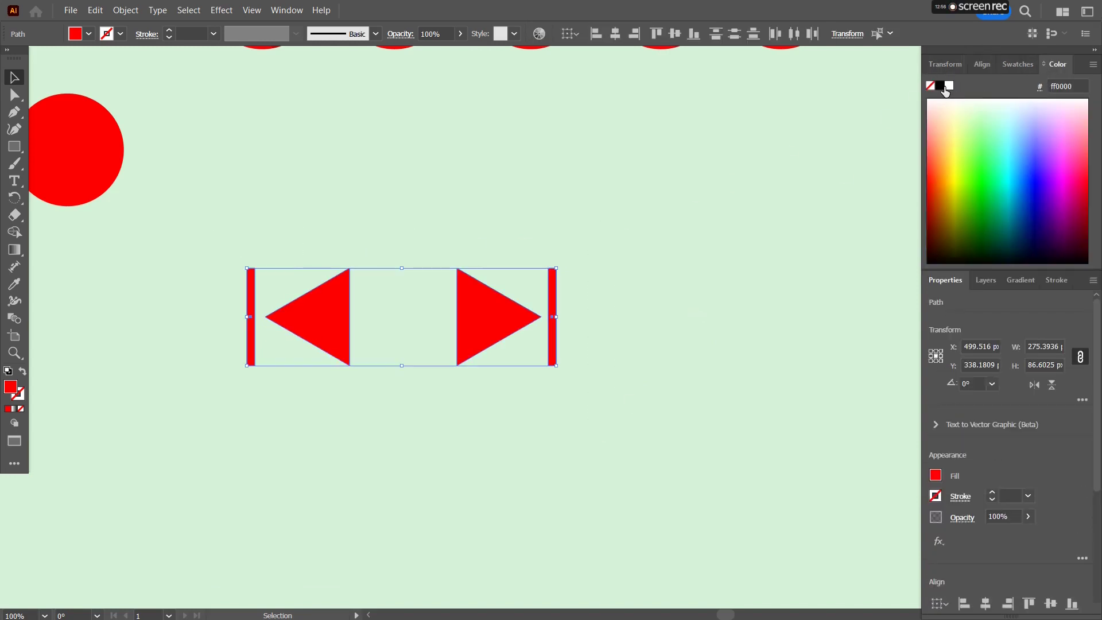
click(949, 85)
click(222, 211)
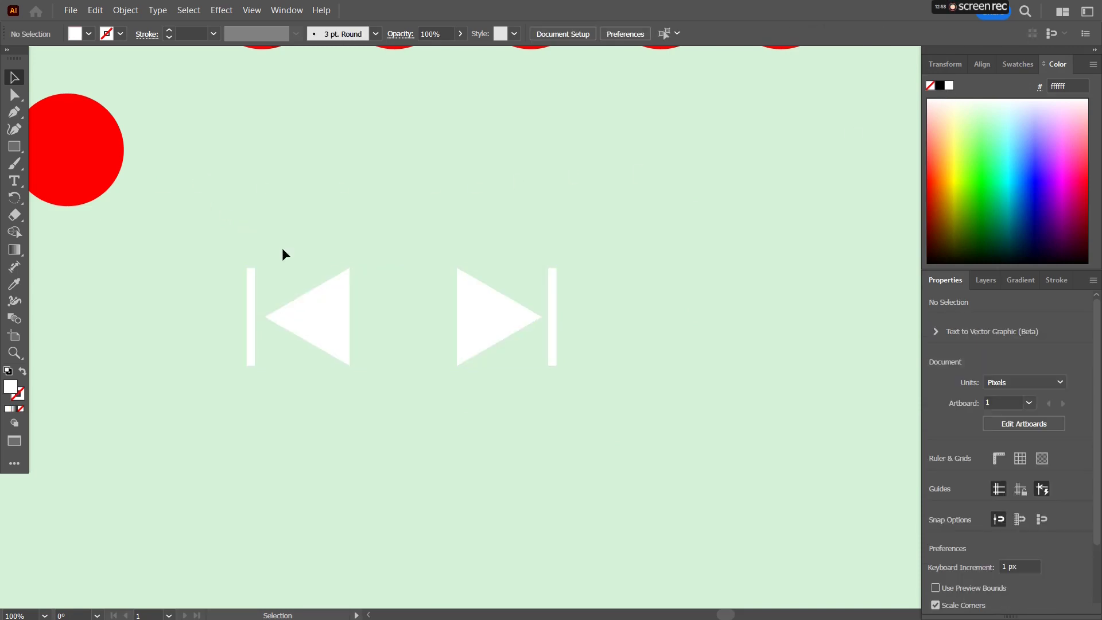
Scale both skip glyphs down together to about 94 by 29 px
scroll(245, 216, down, 1)
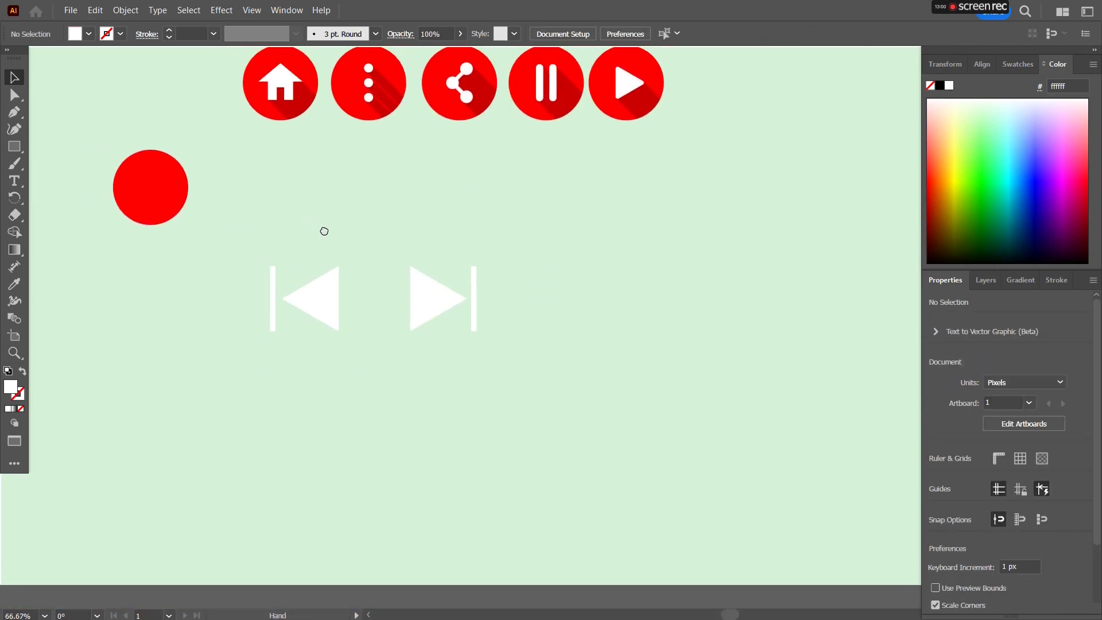
drag(246, 242, 362, 364)
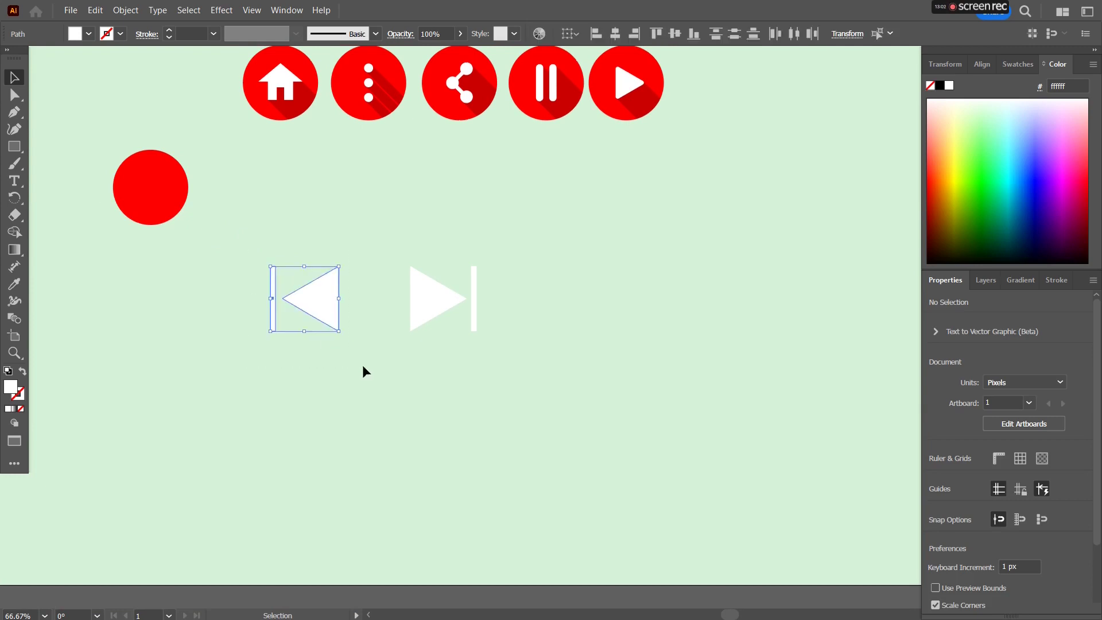
drag(250, 235, 431, 321)
click(239, 219)
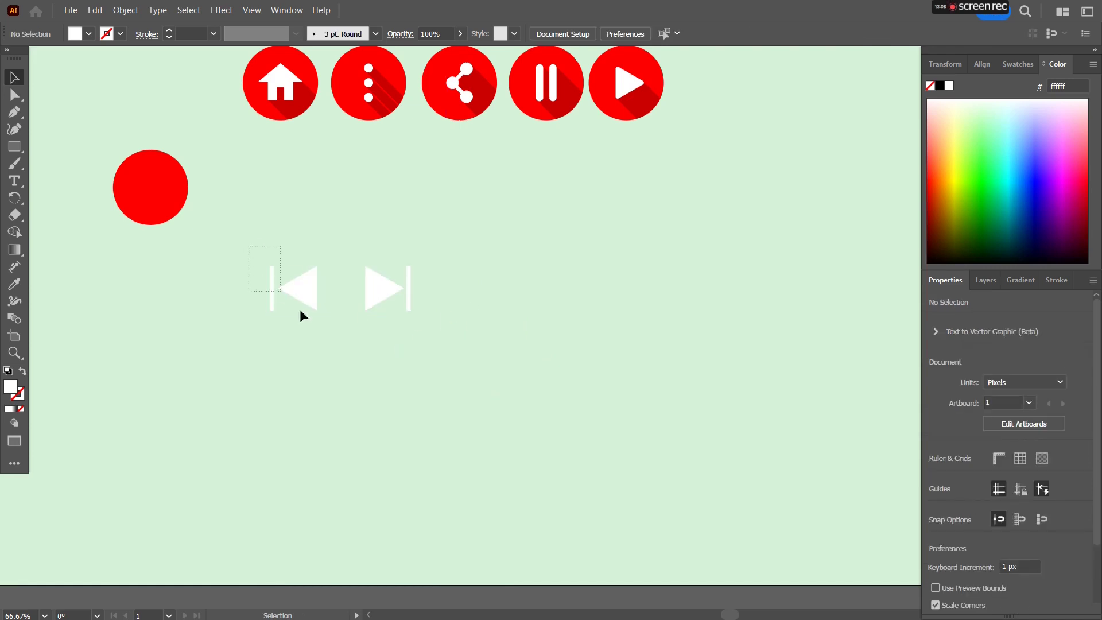
drag(305, 288, 383, 310)
key(ctrl+z)
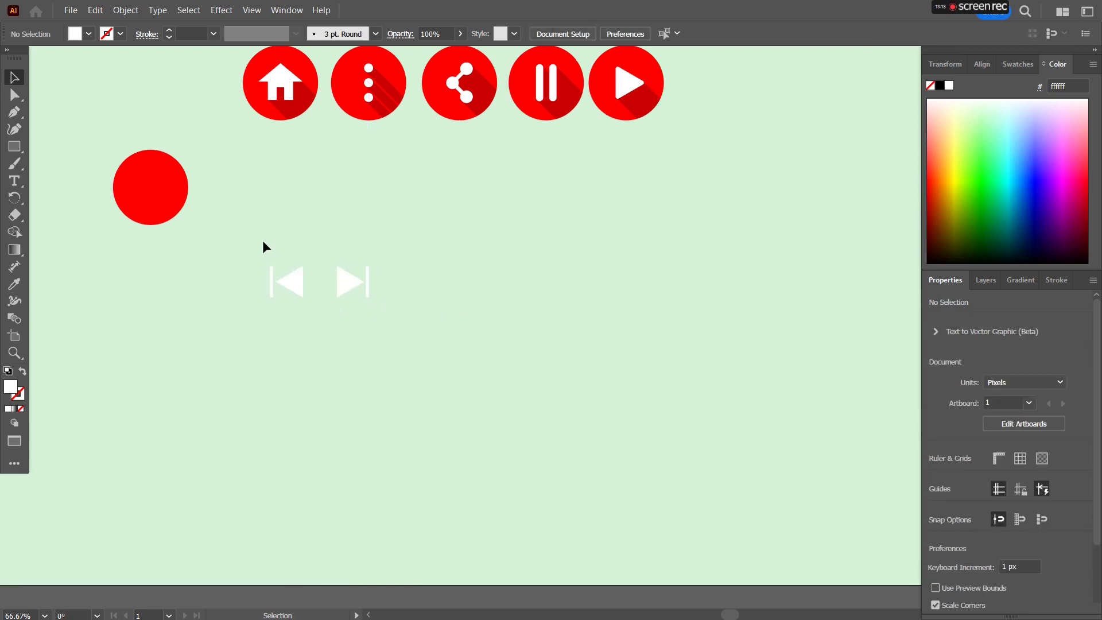
Copy the red circle behind the skip-forward glyph
click(290, 281)
drag(290, 280, 344, 271)
key(ctrl+z)
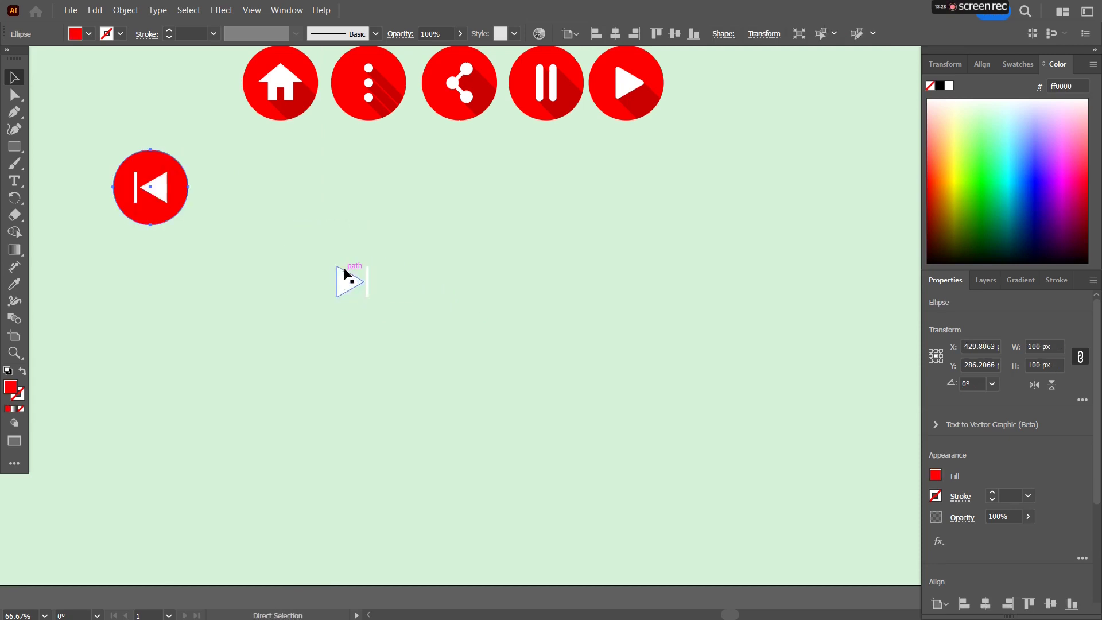
drag(181, 208, 373, 299)
click(195, 276)
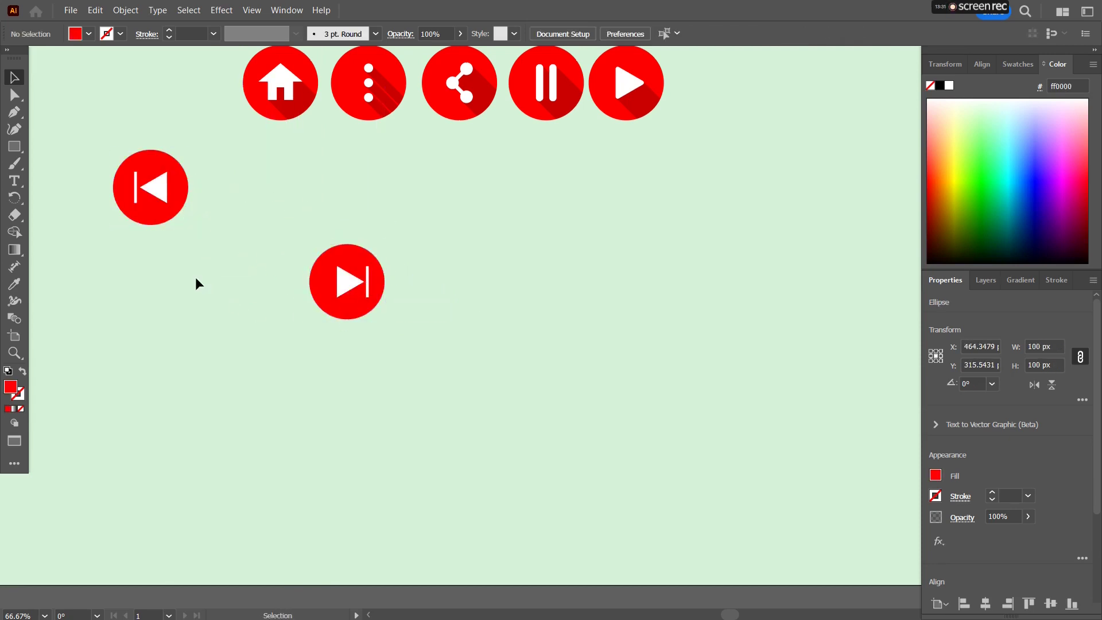
drag(195, 276, 303, 319)
scroll(269, 236, up, 5)
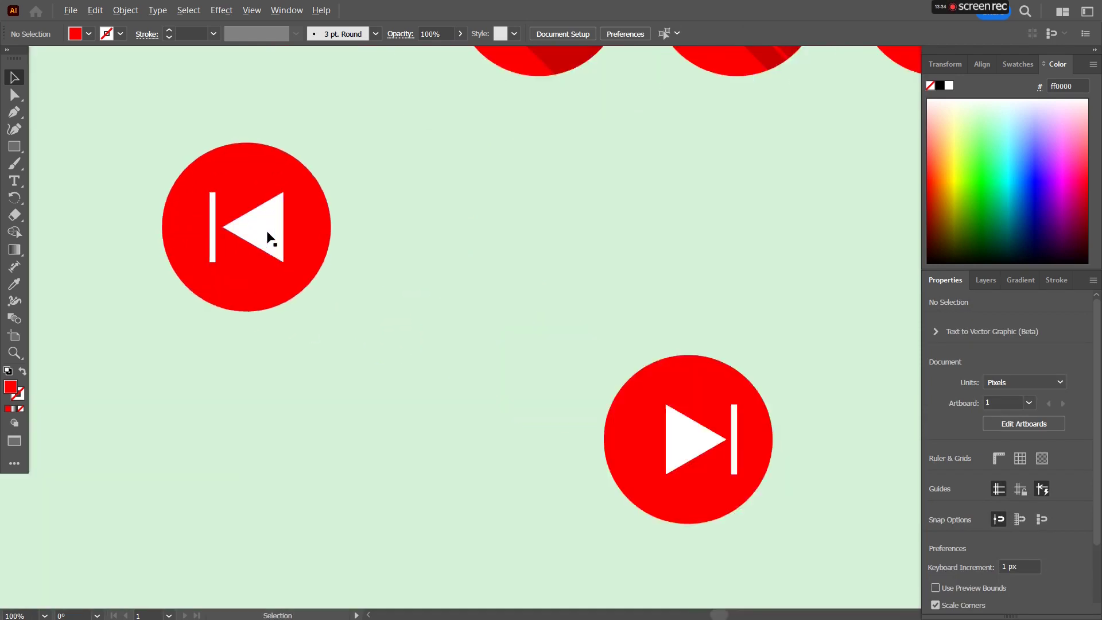
Group the skip-back triangle and bar, and centre the group inside its red circle
click(216, 227)
shift+click(197, 228)
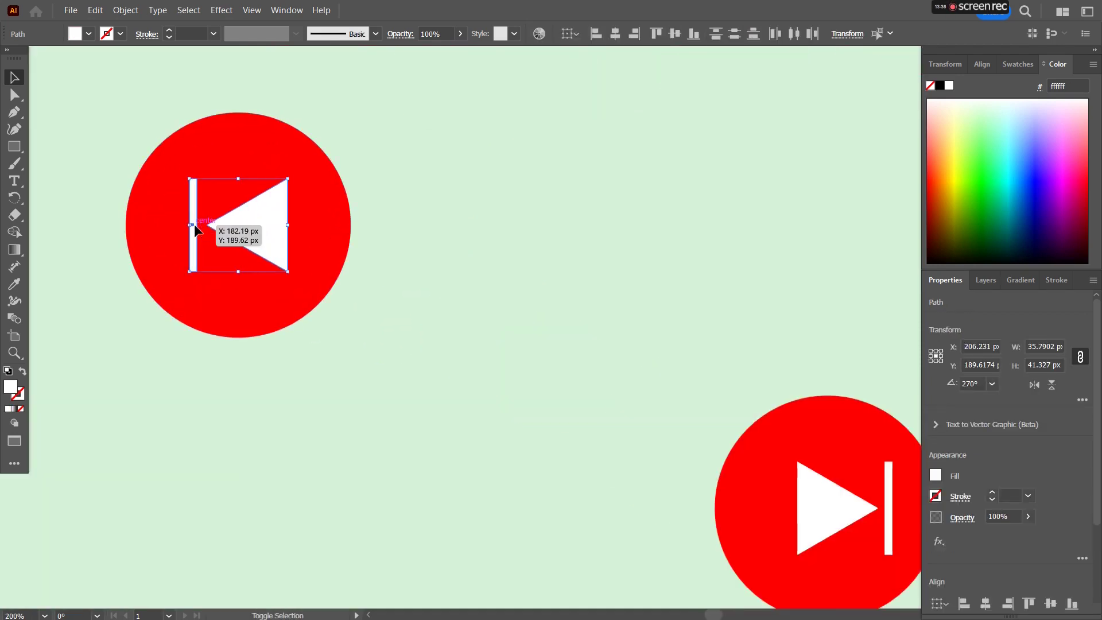
key(ctrl+g)
key(ctrl+shift+a)
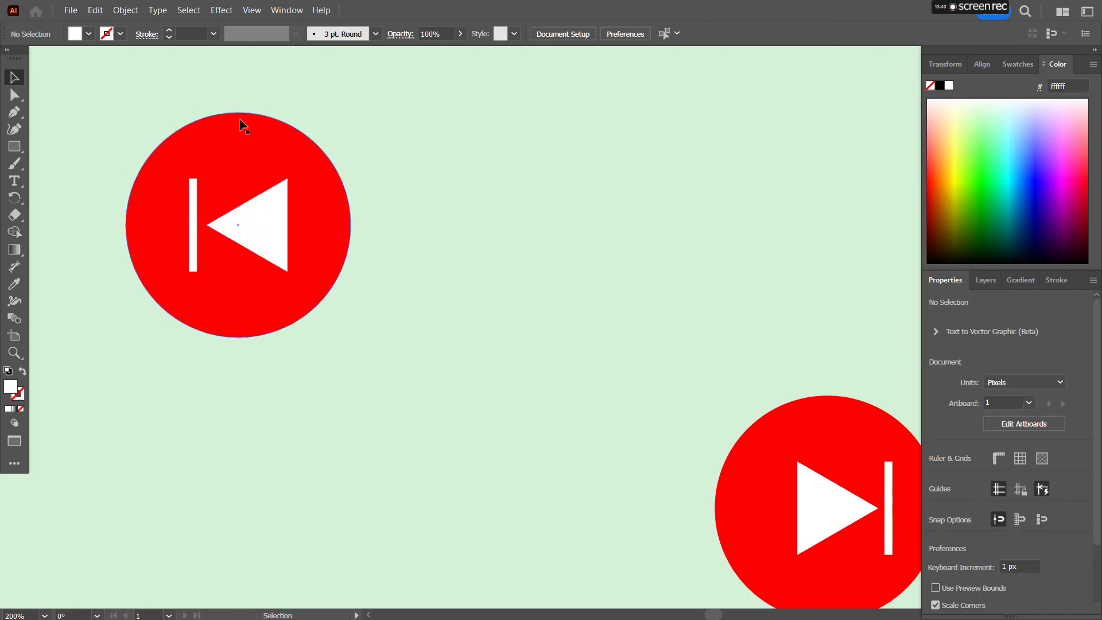
mouse_move(262, 220)
mouse_down()
mouse_move(247, 208)
mouse_move(254, 223)
mouse_up()
click(239, 225)
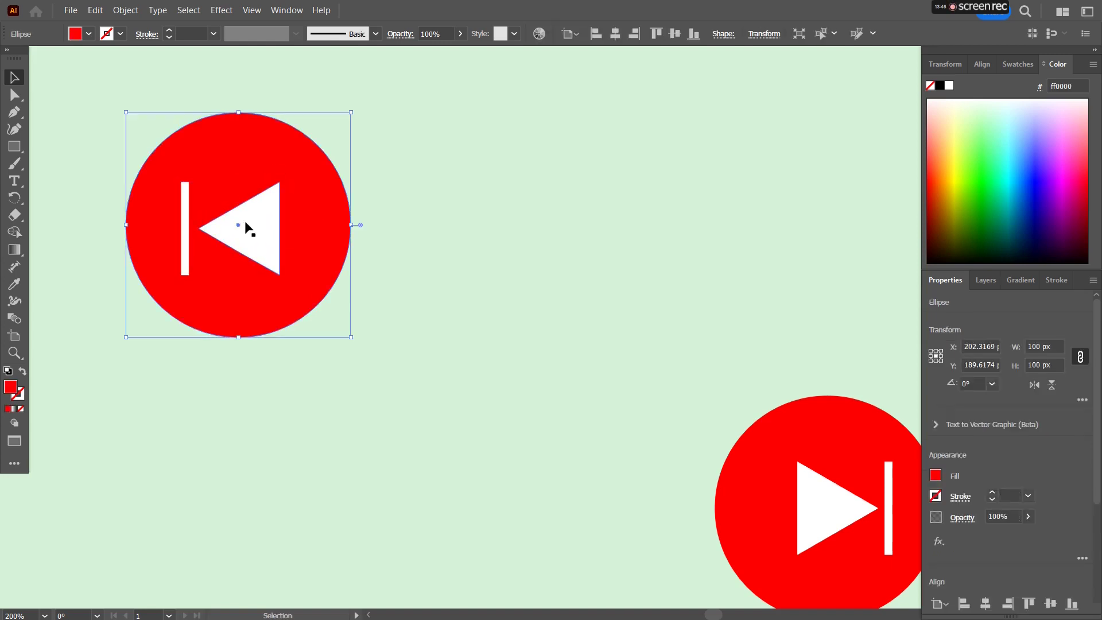
scroll(241, 227, up, 1)
scroll(241, 244, up, 2)
alt+scroll(243, 246, up, 5)
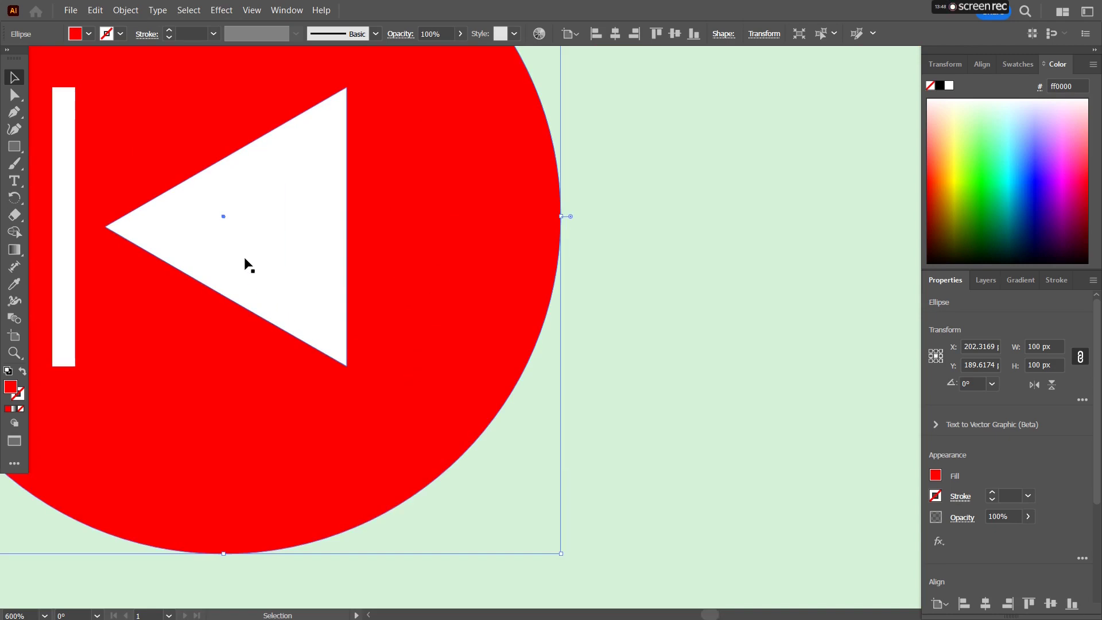
drag(233, 241, 262, 241)
click(655, 210)
Try centring the skip-forward glyph by shifting its red circle, then undo it
scroll(656, 210, down, 3)
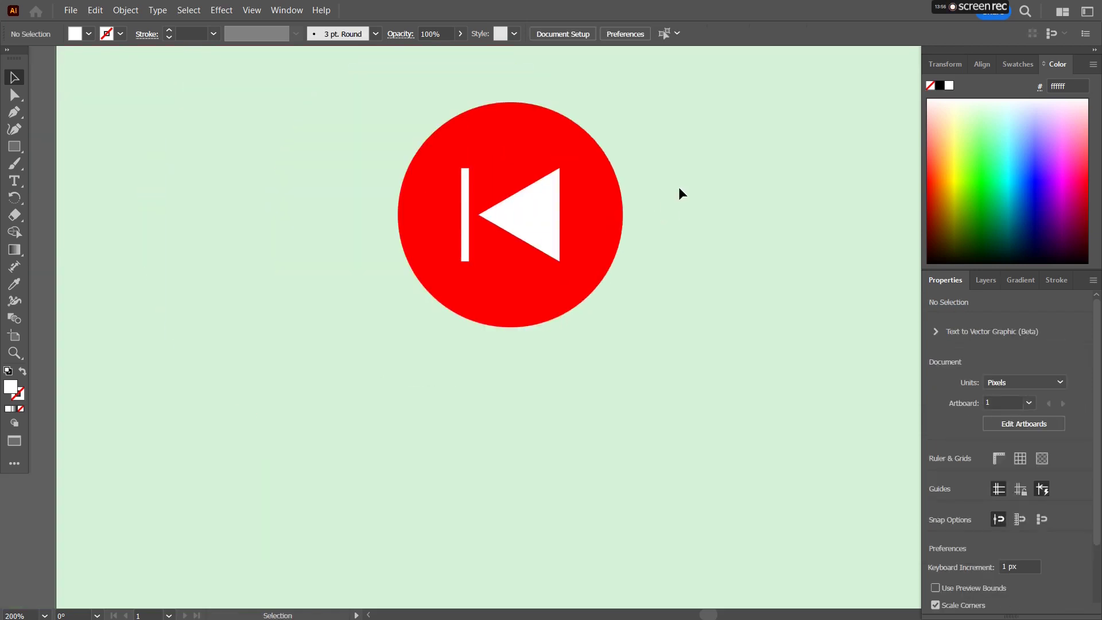
drag(678, 187, 492, 237)
drag(643, 281, 463, 115)
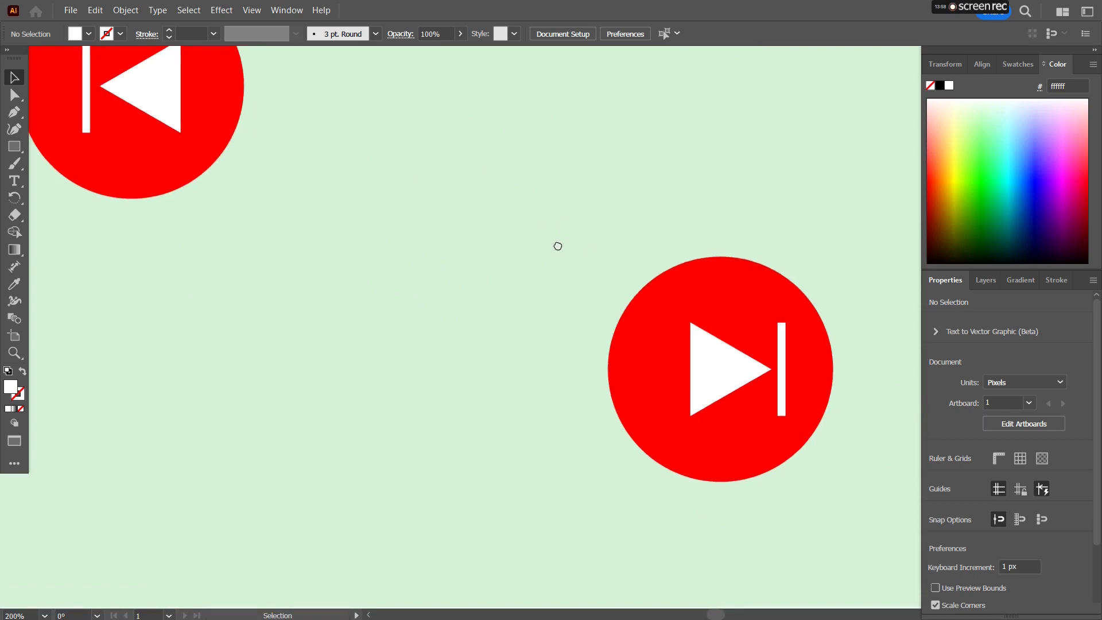
drag(782, 407, 580, 324)
click(534, 305)
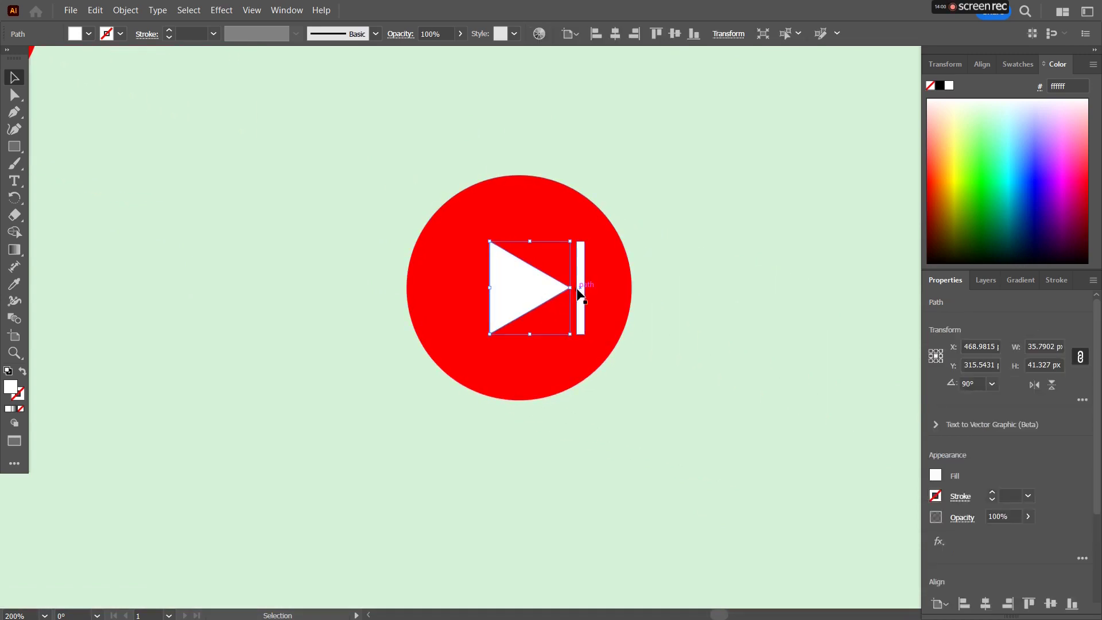
shift+click(580, 293)
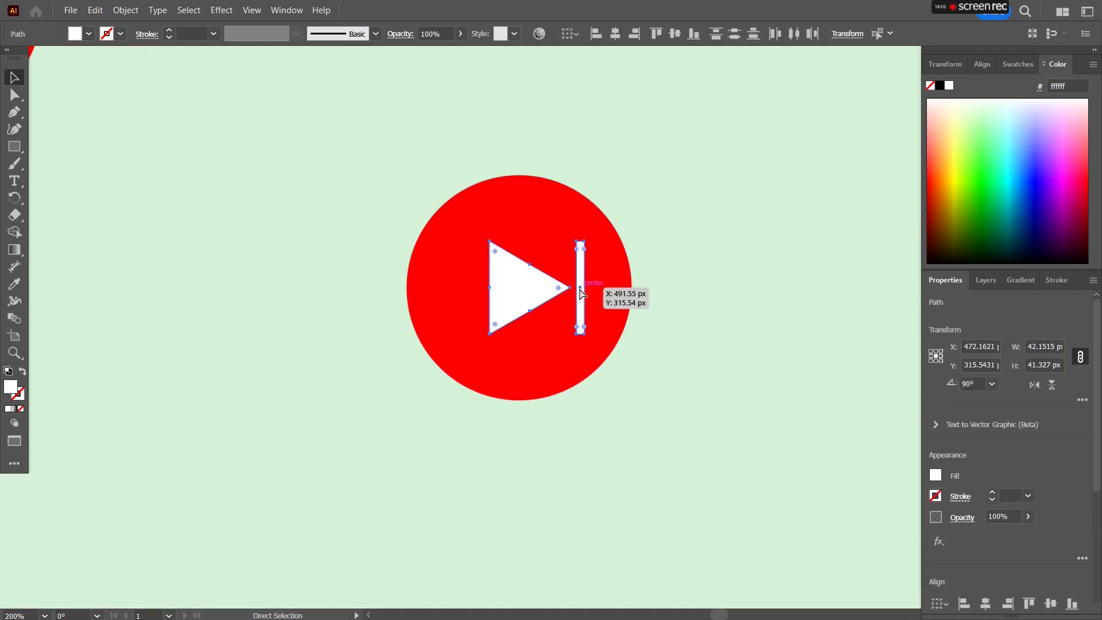
click(655, 299)
scroll(547, 289, up, 2)
click(546, 293)
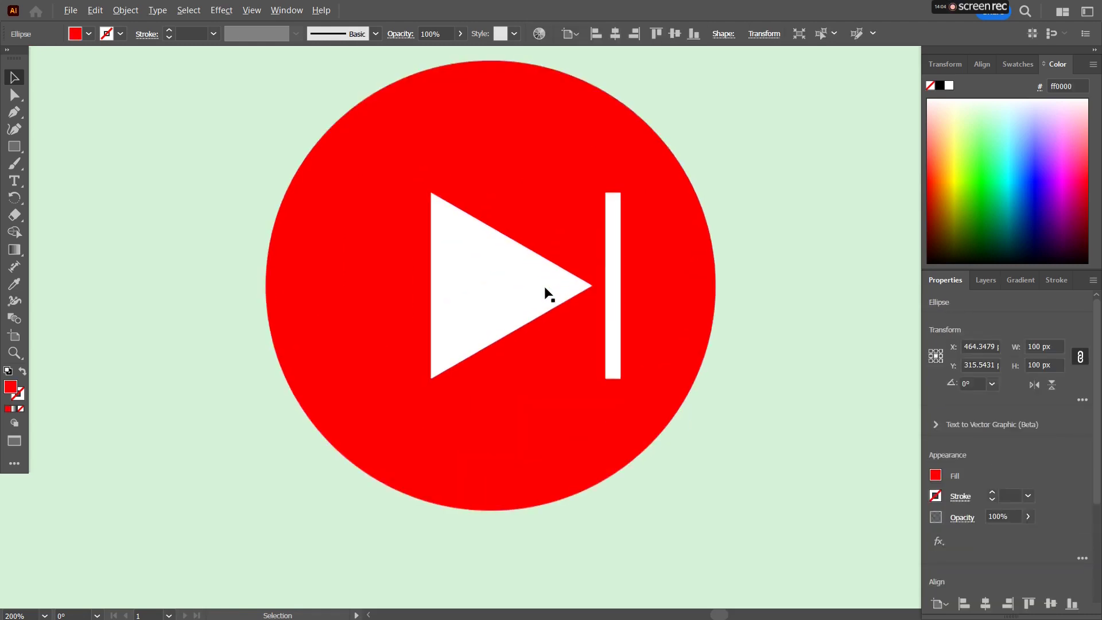
drag(492, 312, 463, 312)
key(ctrl+z)
Pan back across the artboard to view the skip-back icon and the others
click(195, 328)
scroll(195, 328, down, 3)
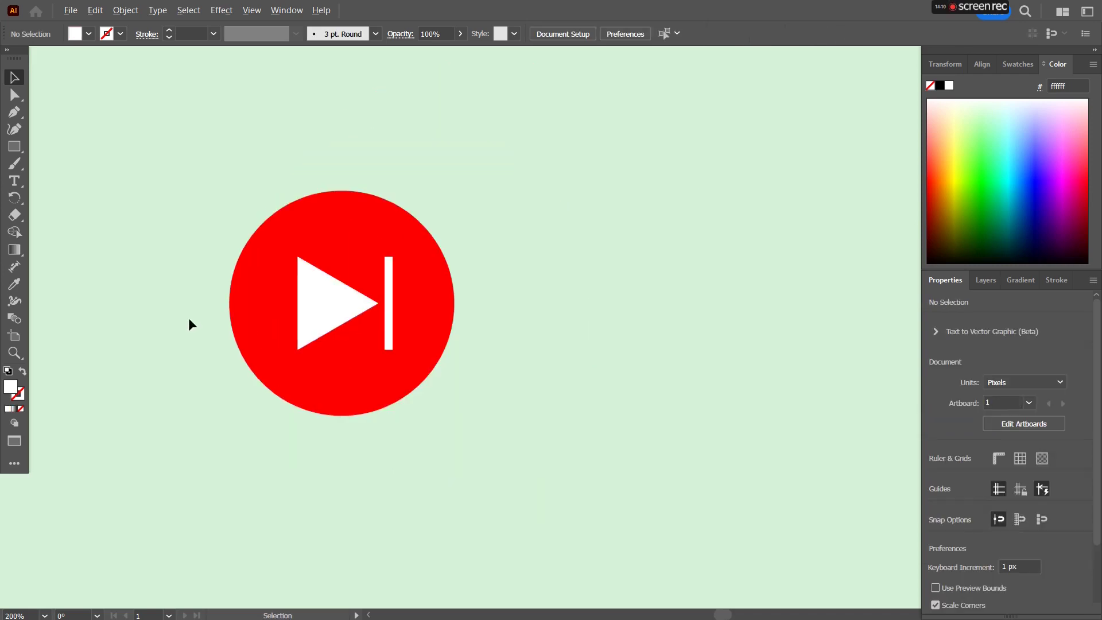
drag(157, 293, 291, 319)
scroll(247, 265, down, 1)
drag(247, 265, 310, 322)
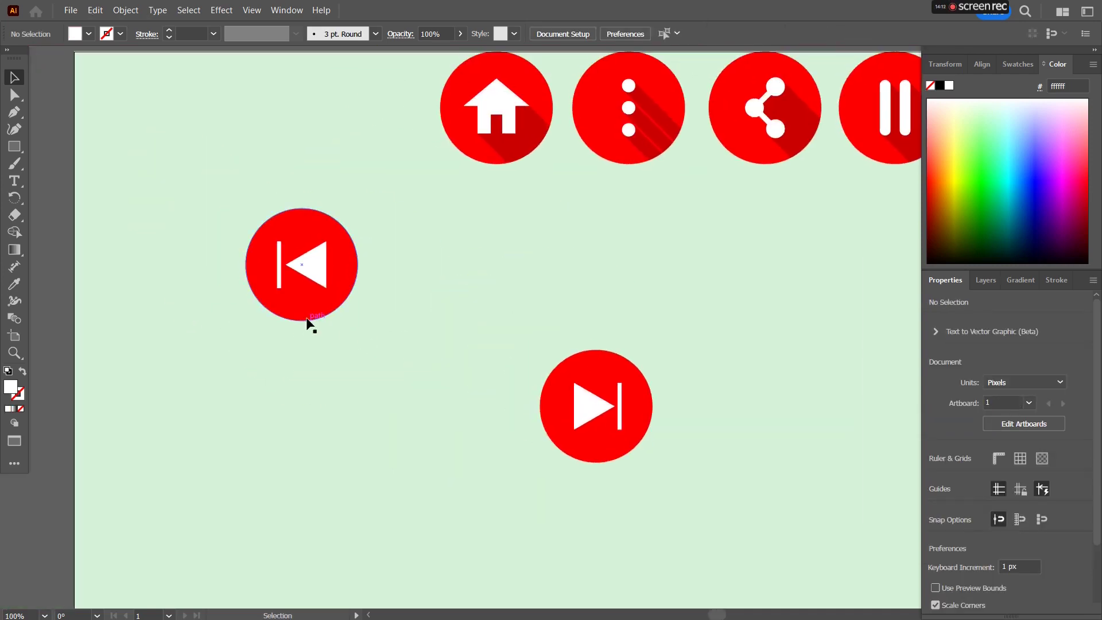
scroll(310, 323, up, 3)
scroll(309, 290, up, 3)
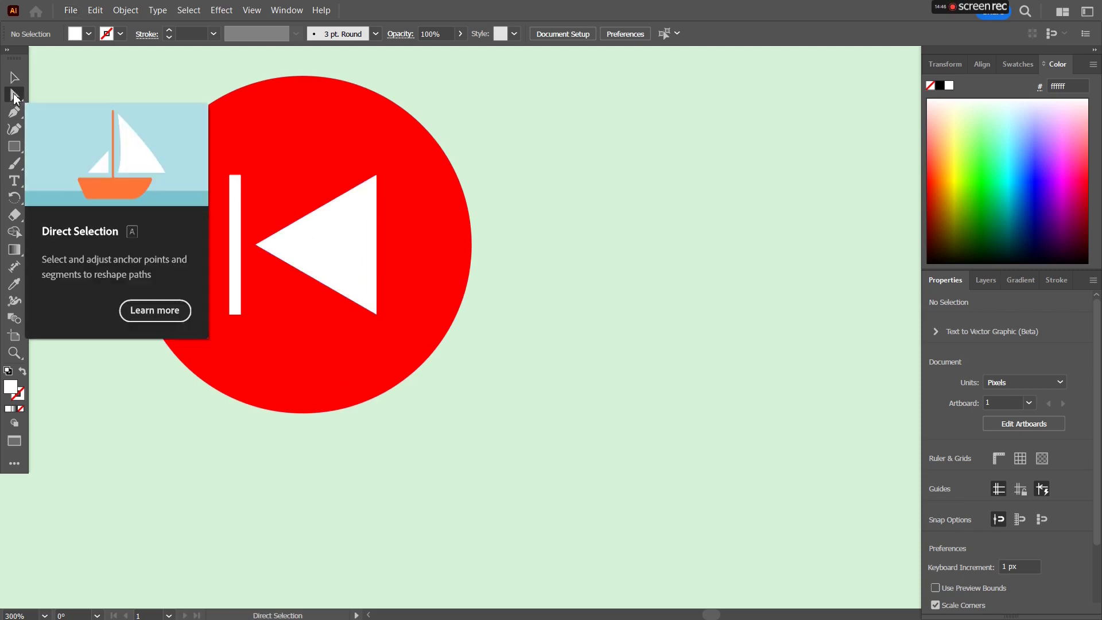
Pen-draw a shadow piece from the triangle's top corner down-right and fill it tan
click(14, 112)
click(376, 176)
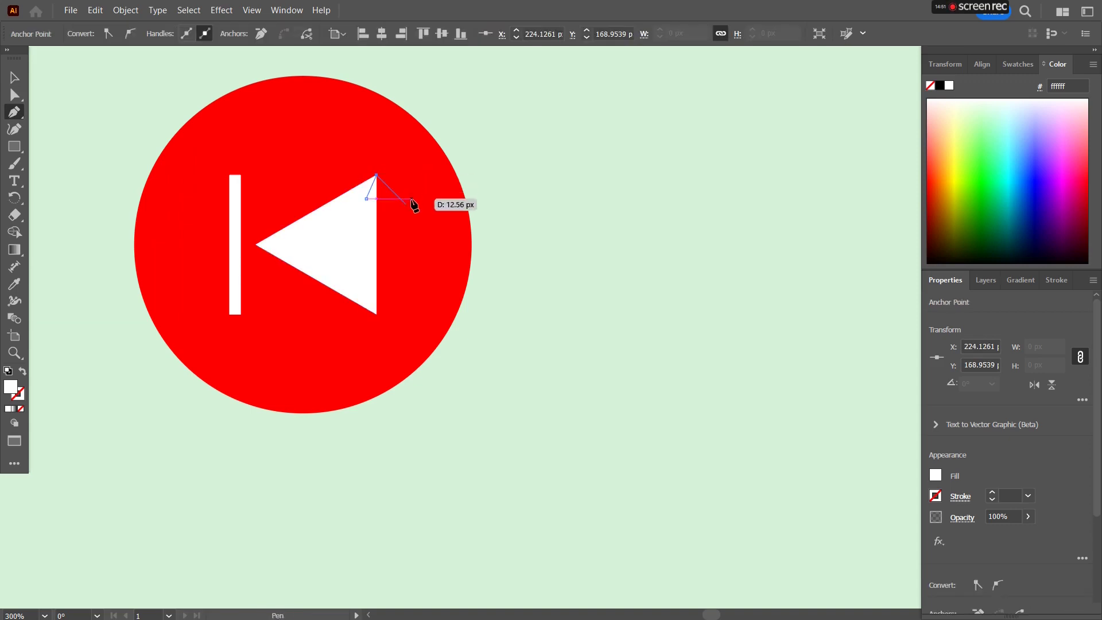
shift+click(556, 353)
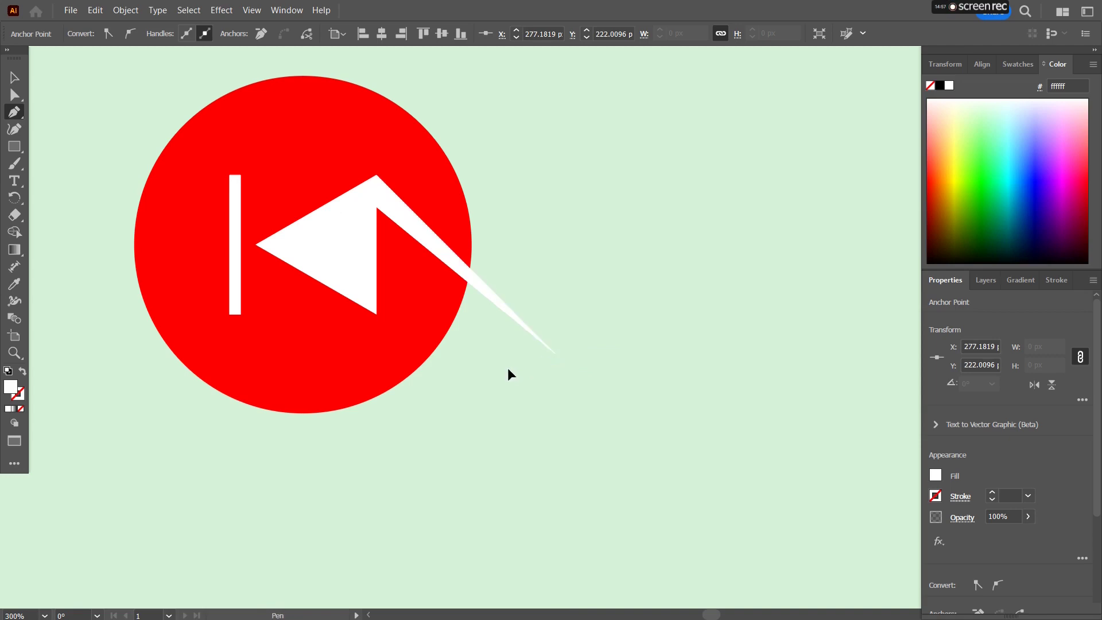
click(508, 368)
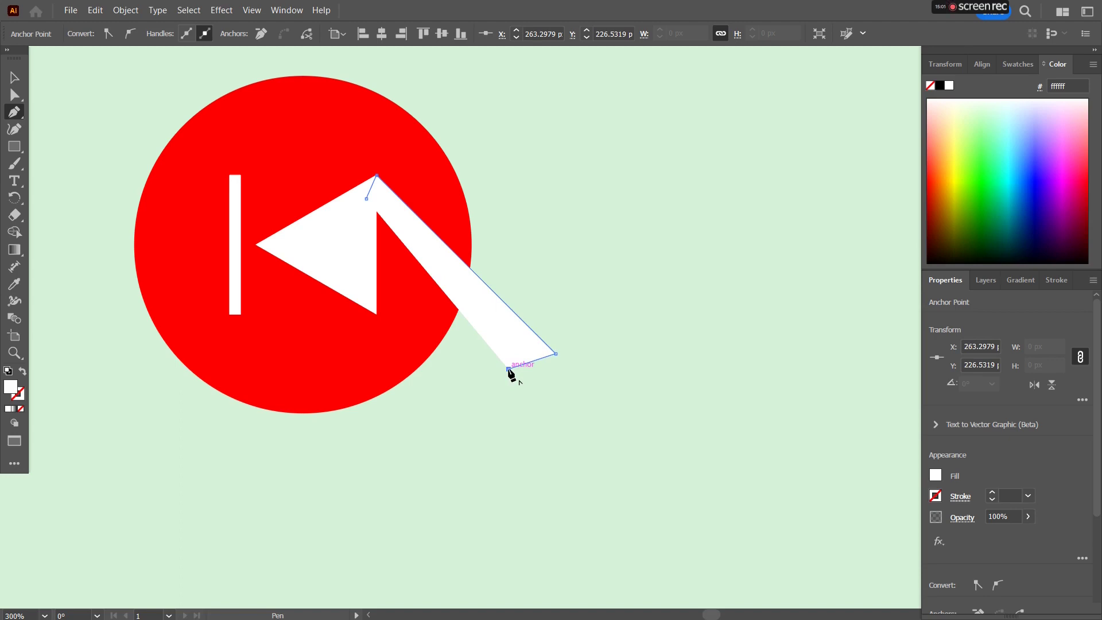
click(353, 226)
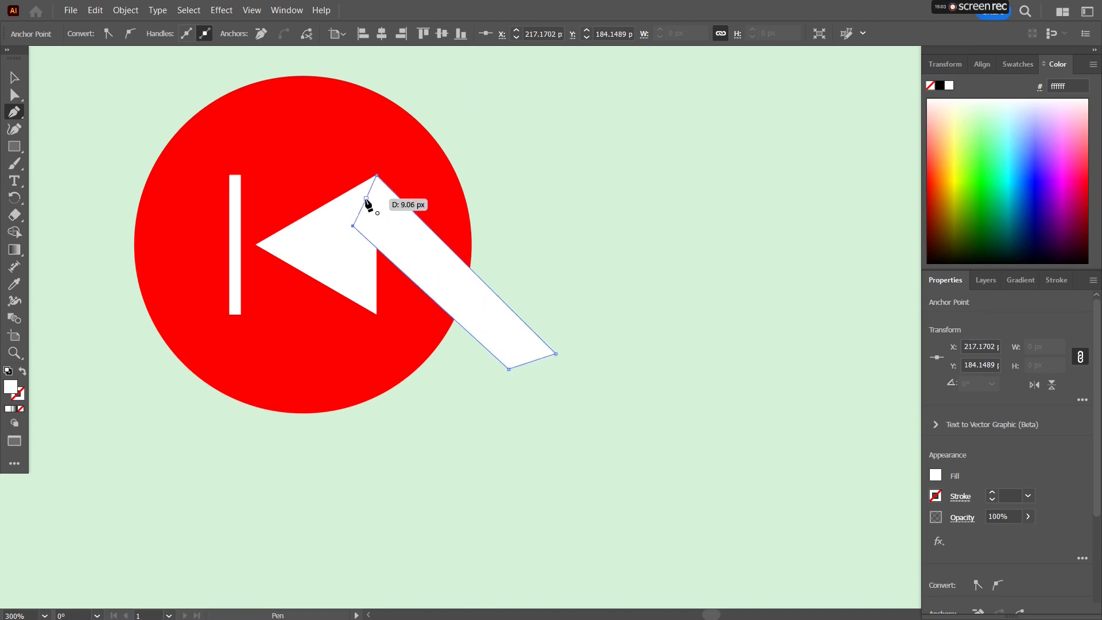
click(366, 199)
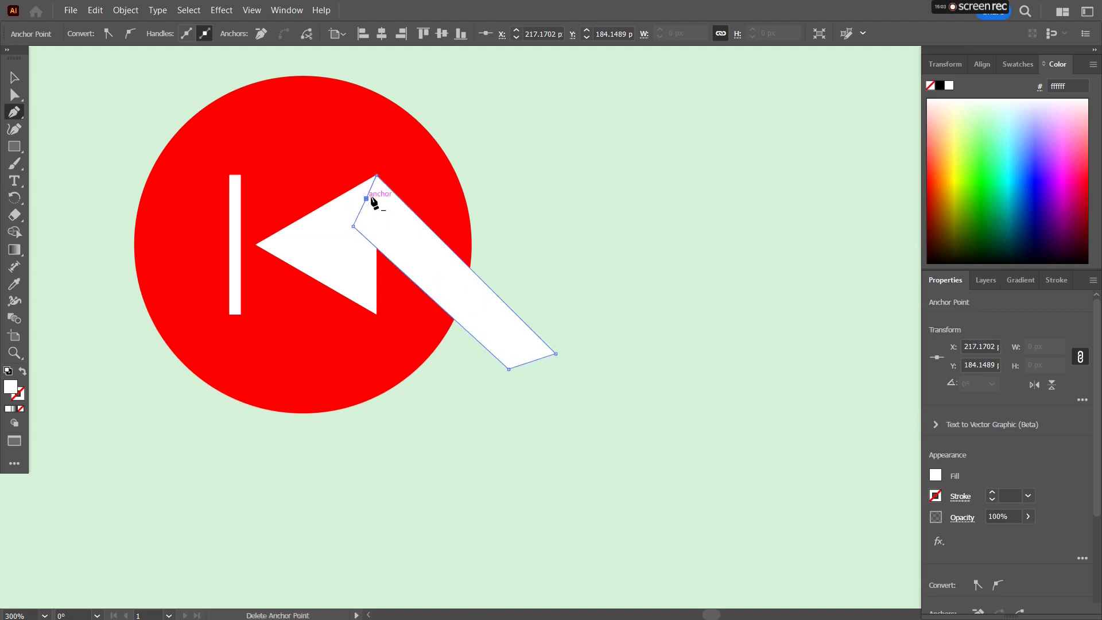
click(1016, 63)
click(931, 129)
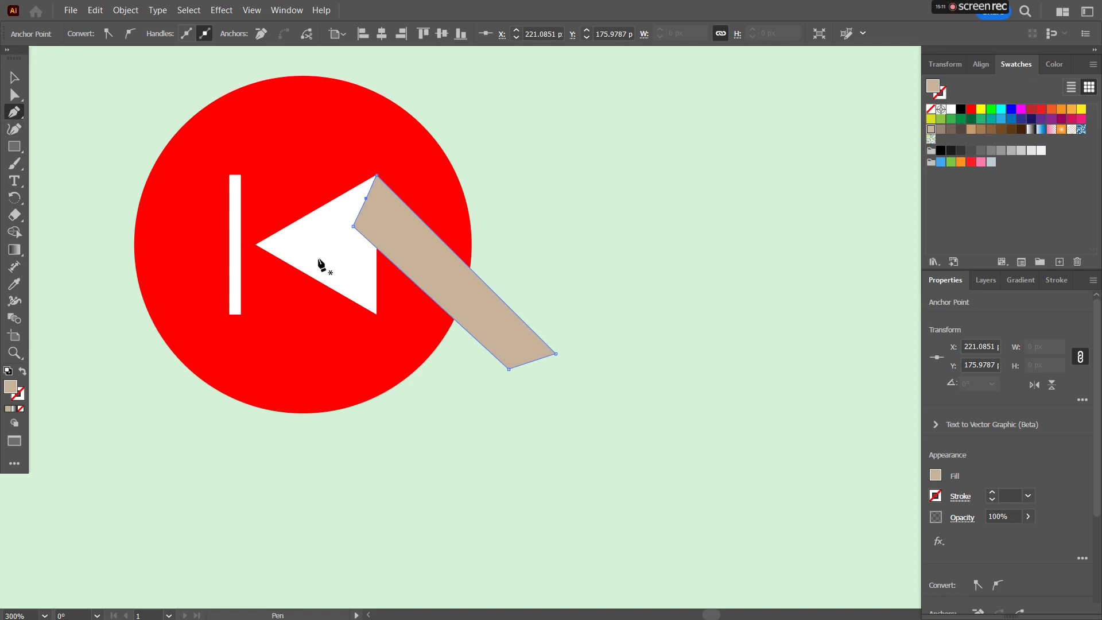
Pen-draw a second shadow piece from the triangle's left tip to the first piece's outer corner
drag(281, 244, 258, 248)
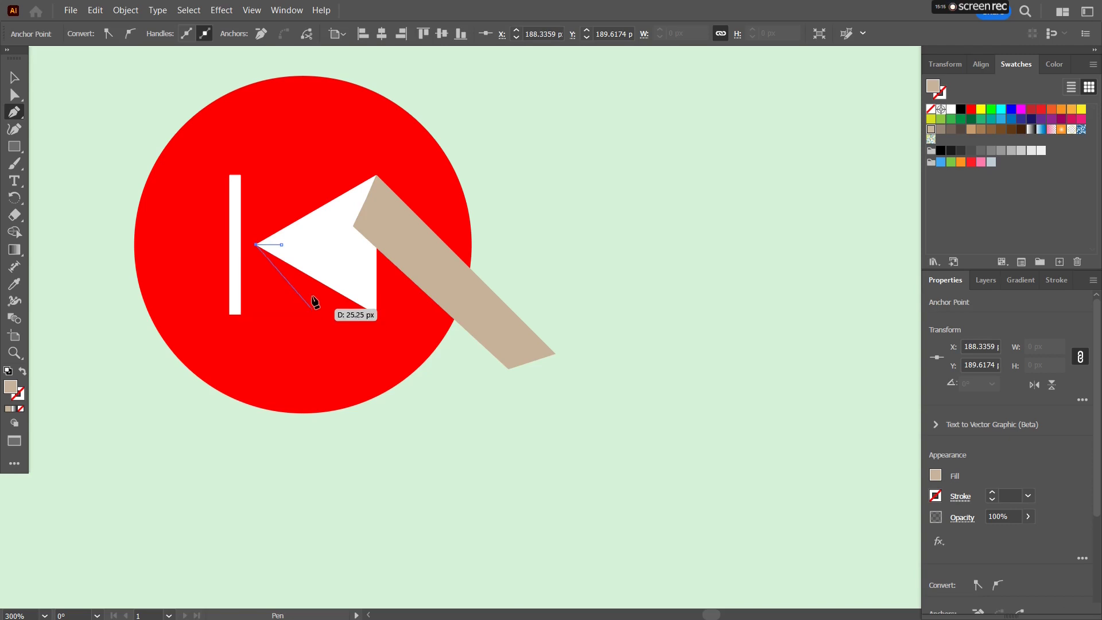
click(424, 412)
click(507, 368)
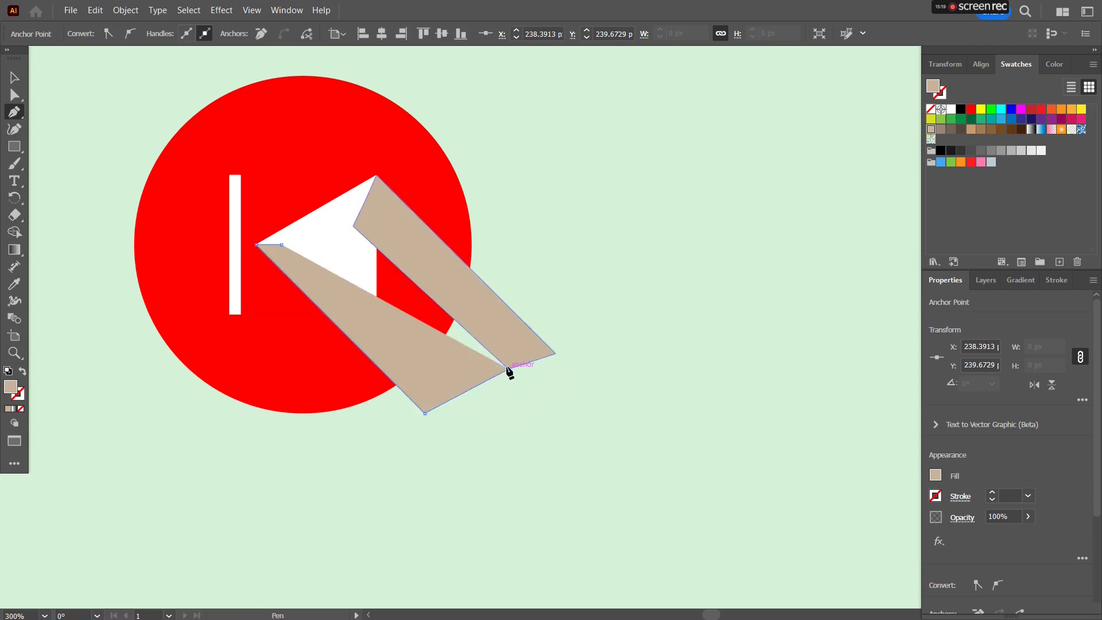
click(353, 226)
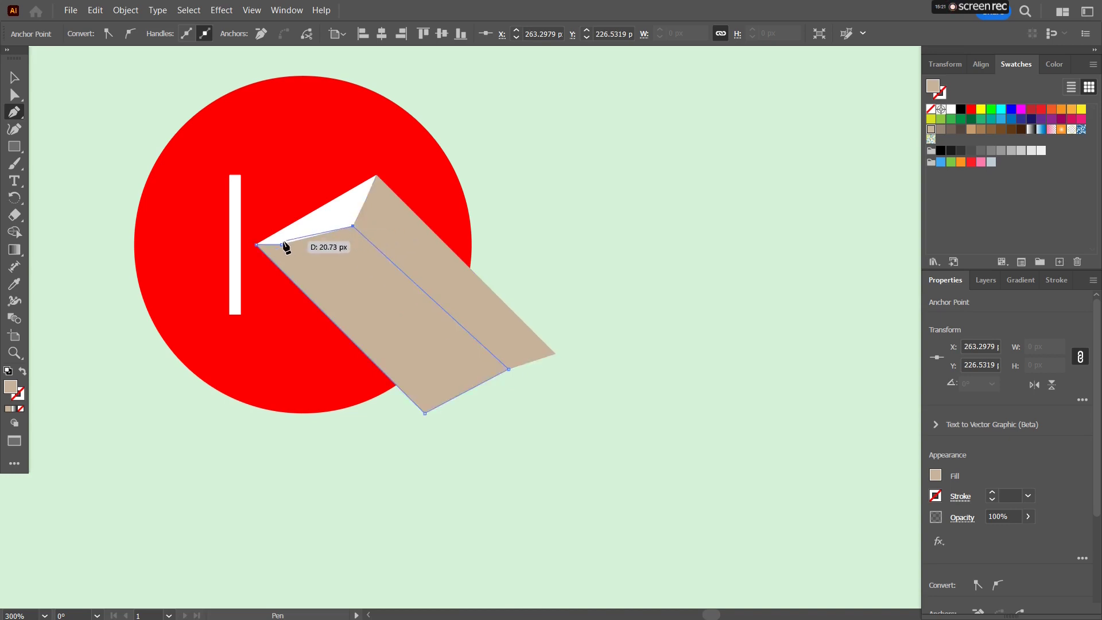
click(281, 245)
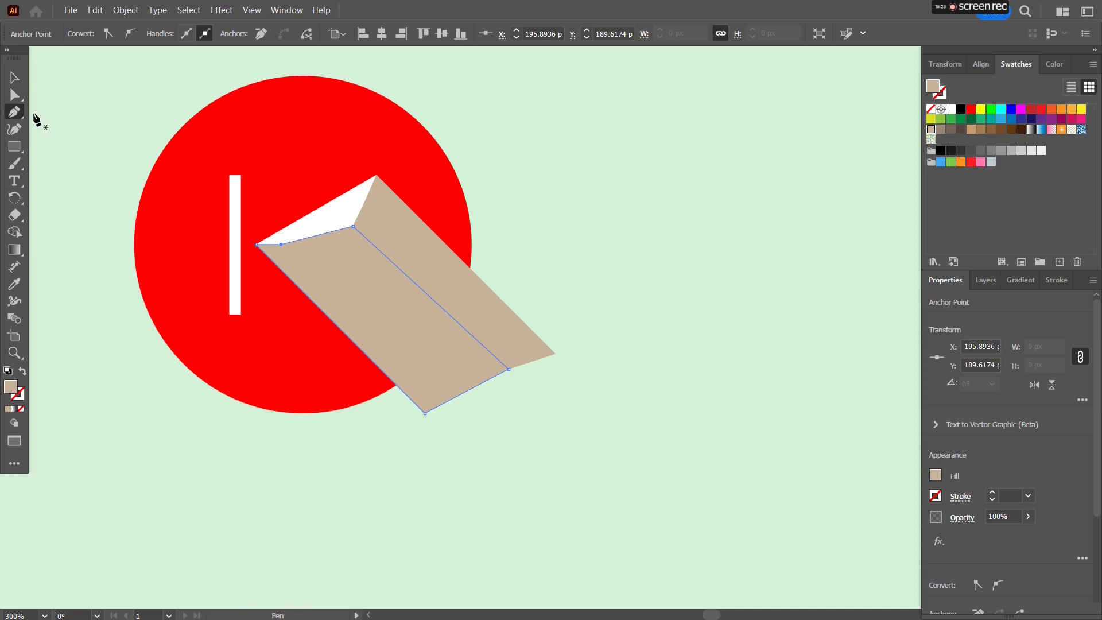
Merge the two tan pieces with Shape Builder and send the shadow behind the triangle
click(13, 80)
click(529, 338)
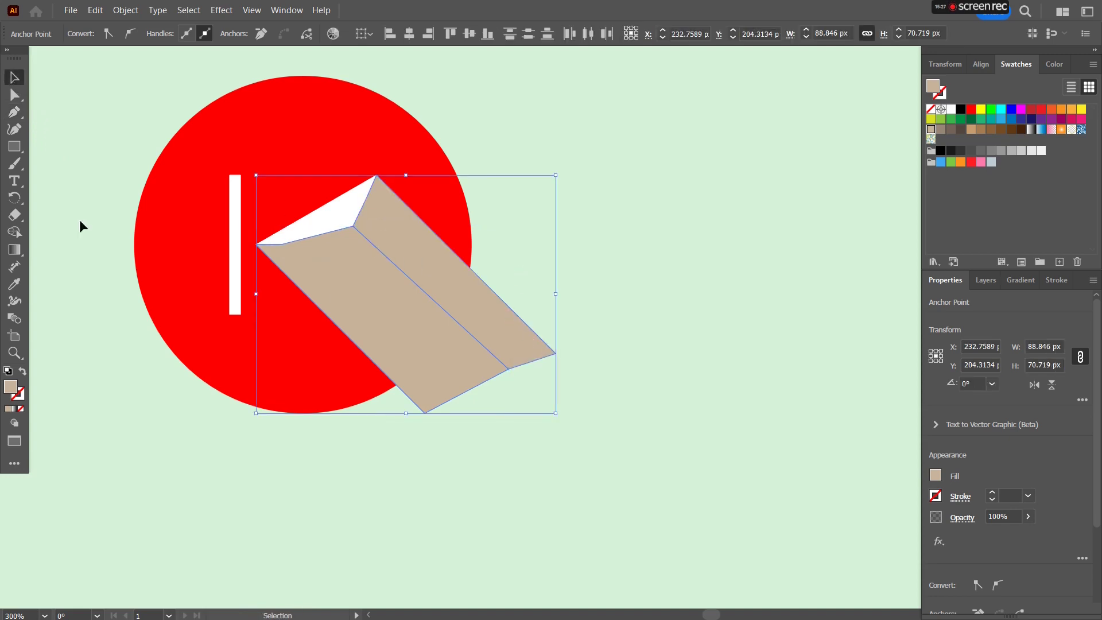
click(15, 231)
drag(256, 251, 424, 267)
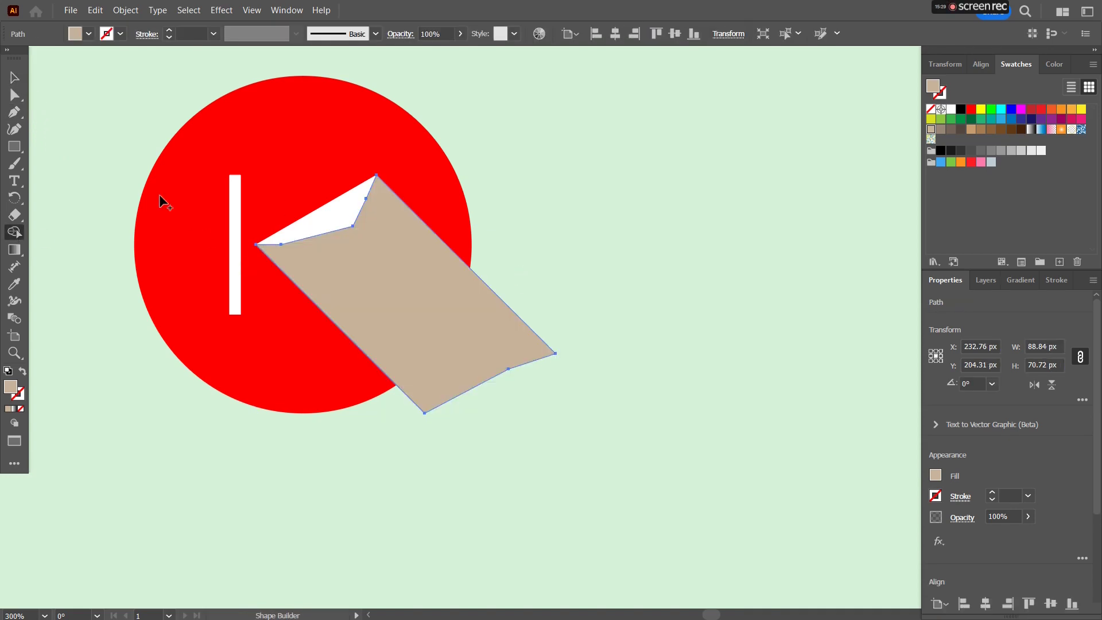
click(19, 82)
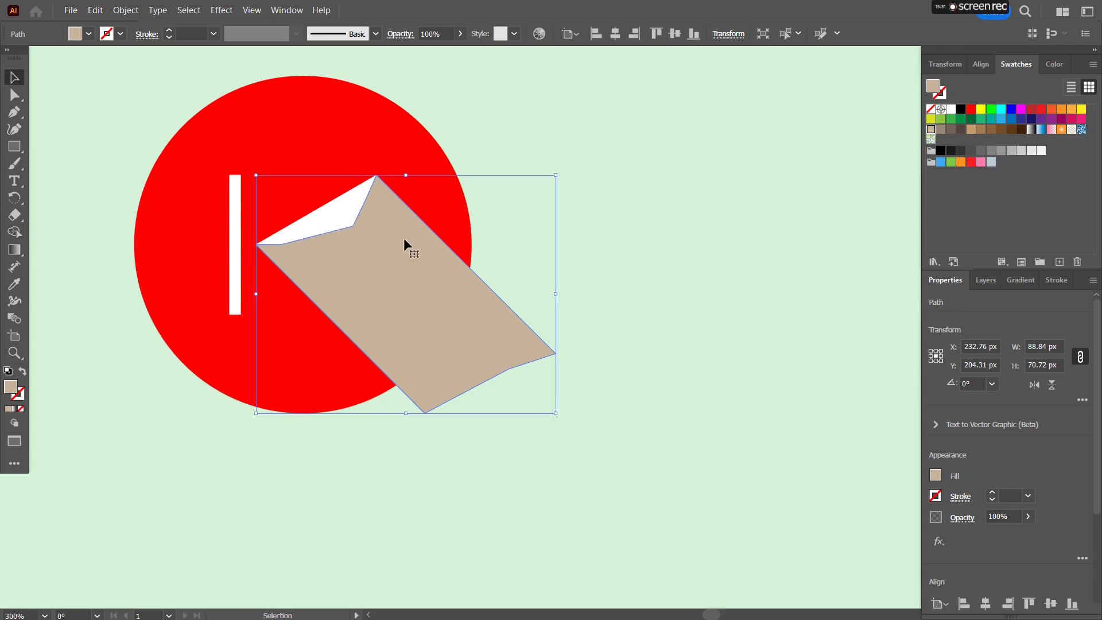
click(624, 242)
click(464, 295)
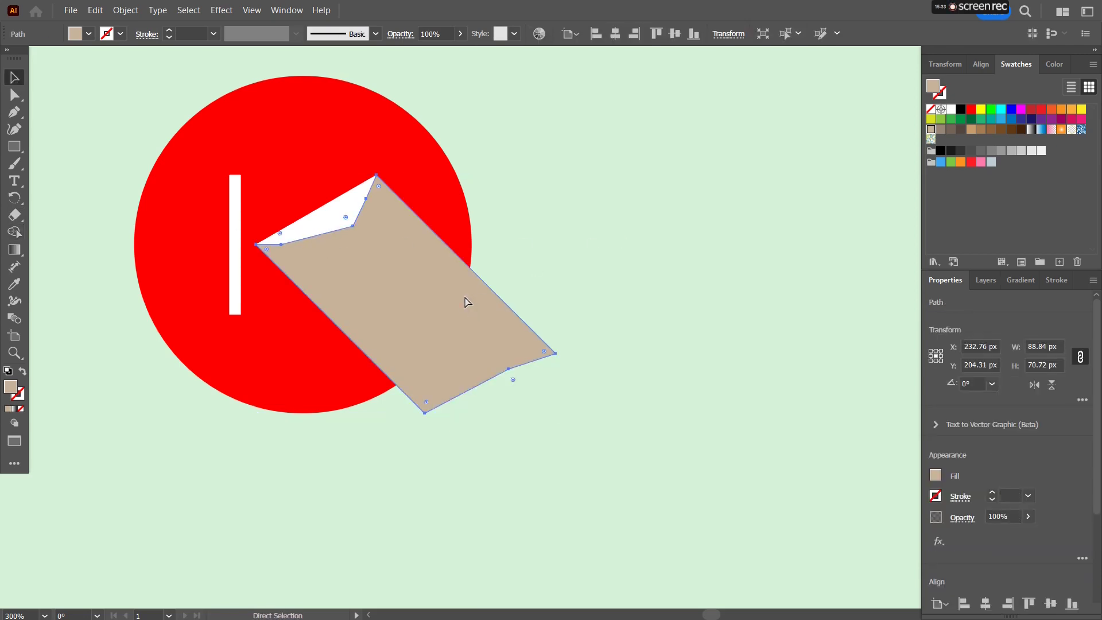
key(ctrl+bracketleft)
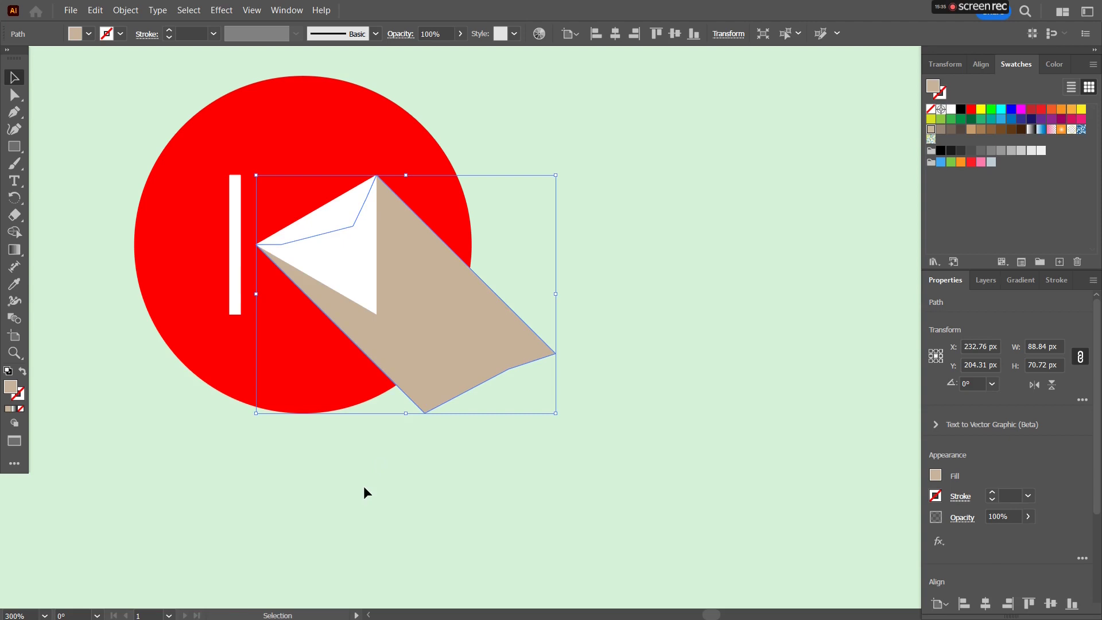
click(350, 476)
scroll(235, 203, up, 1)
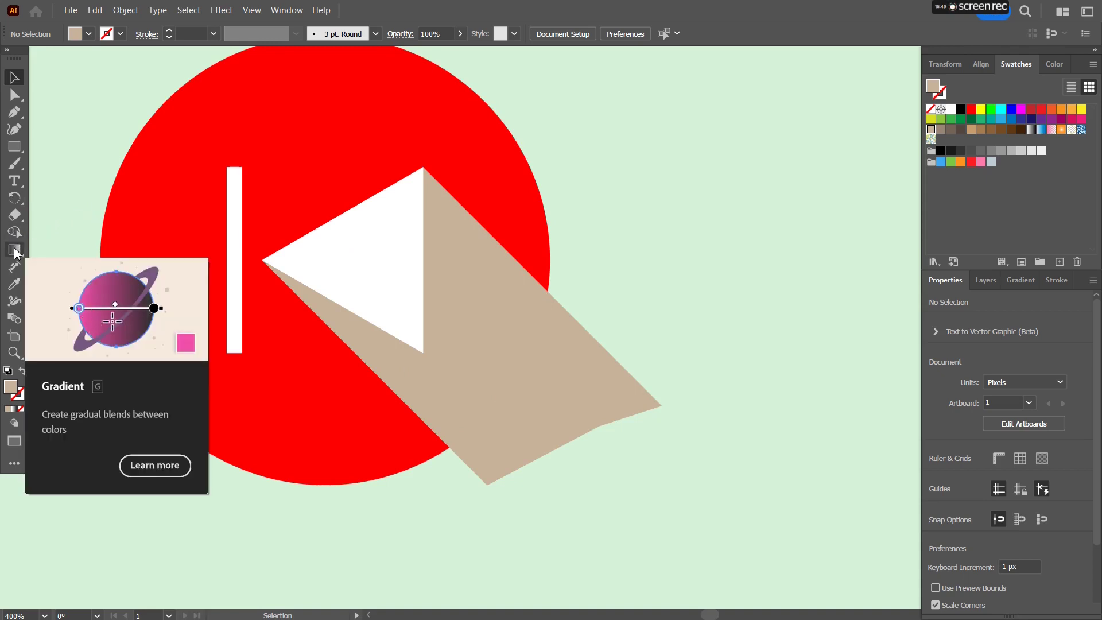
Pen-draw a closed shadow shape from the white bar's top down-right past the circle
click(14, 113)
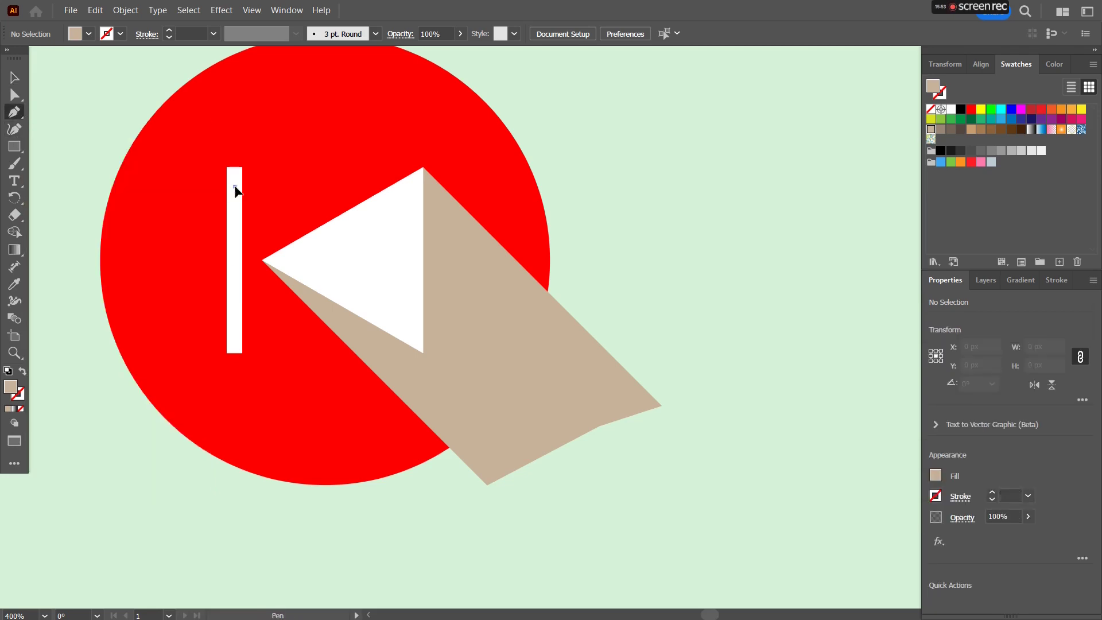
click(234, 186)
scroll(237, 178, up, 1)
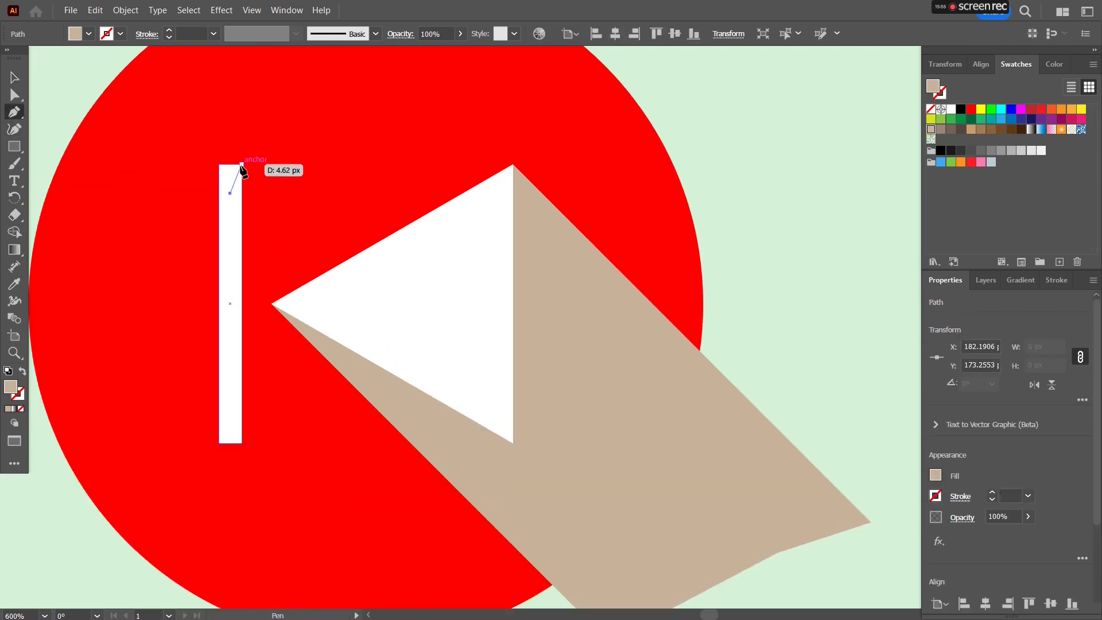
drag(242, 165, 281, 183)
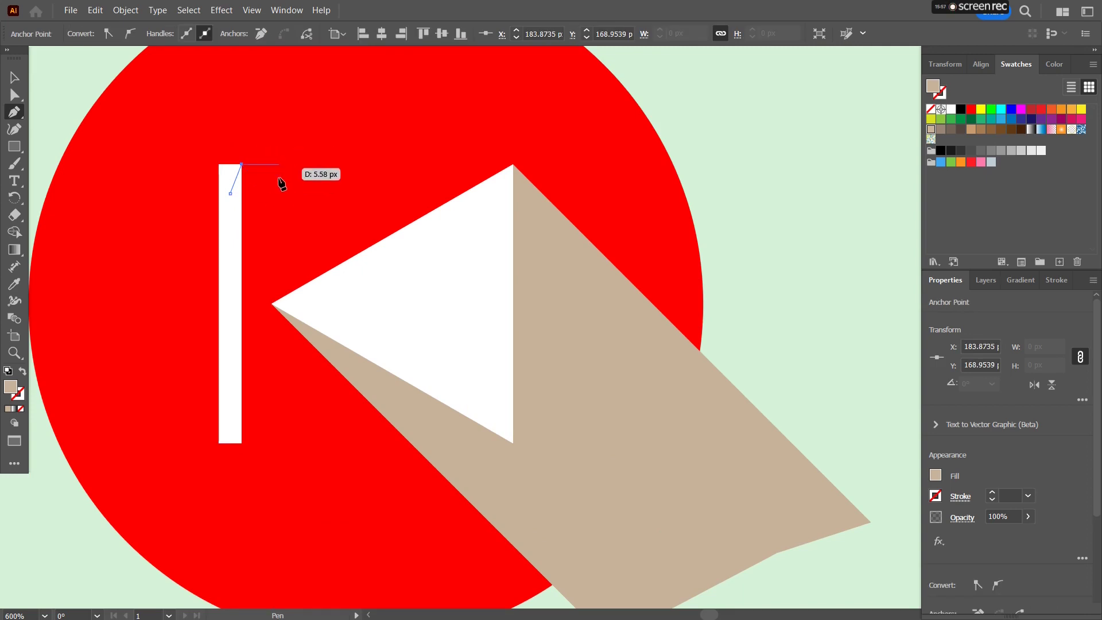
click(359, 282)
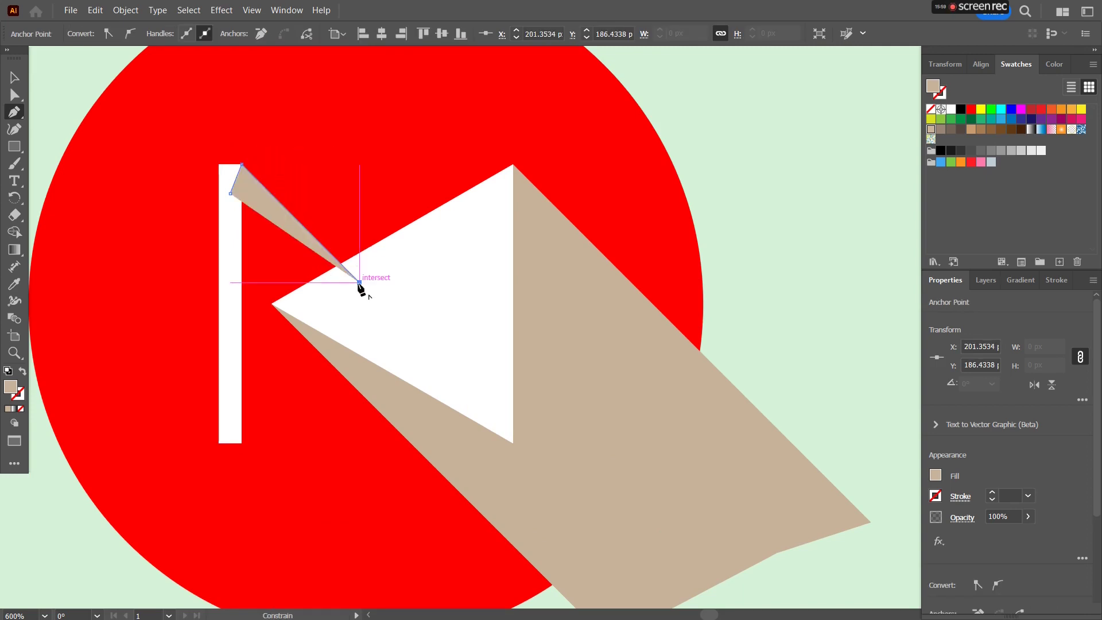
click(332, 320)
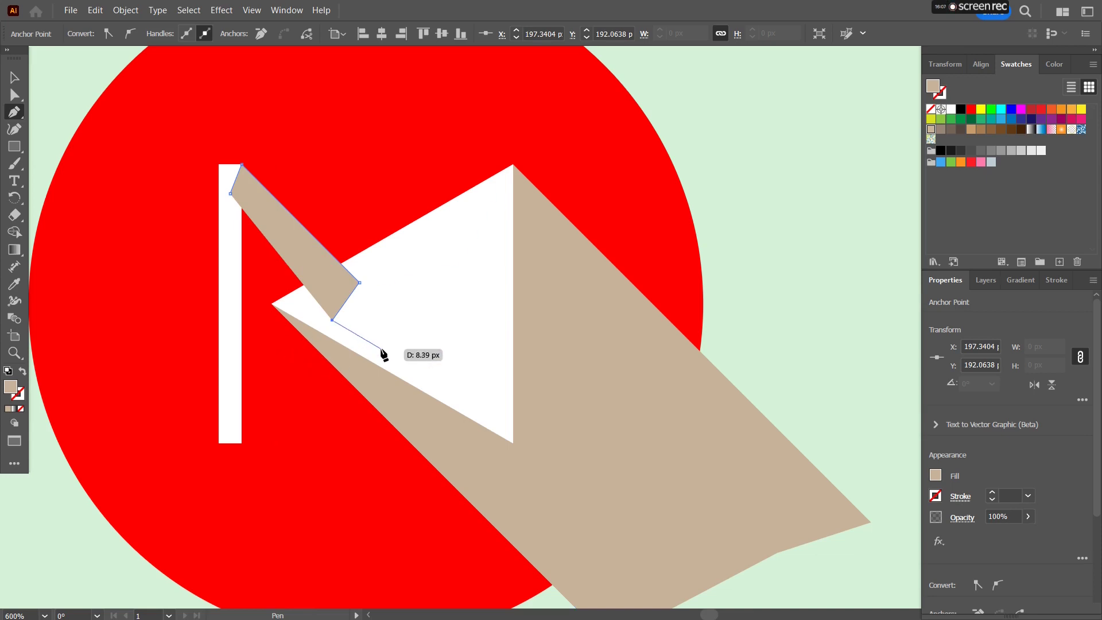
key(ctrl+z)
drag(381, 357, 316, 227)
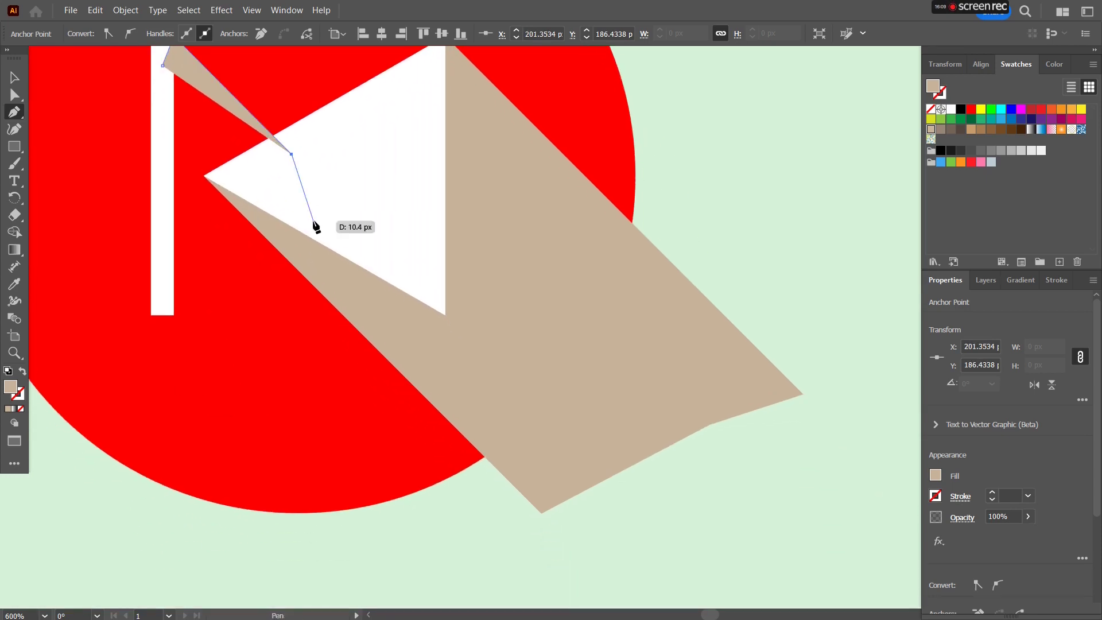
click(204, 176)
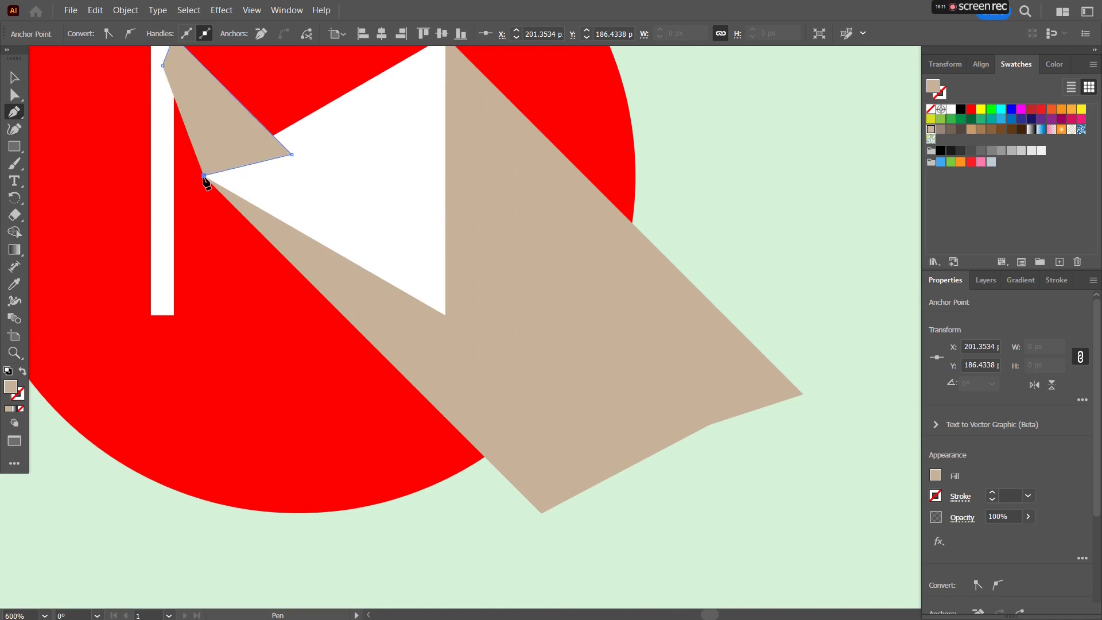
click(540, 514)
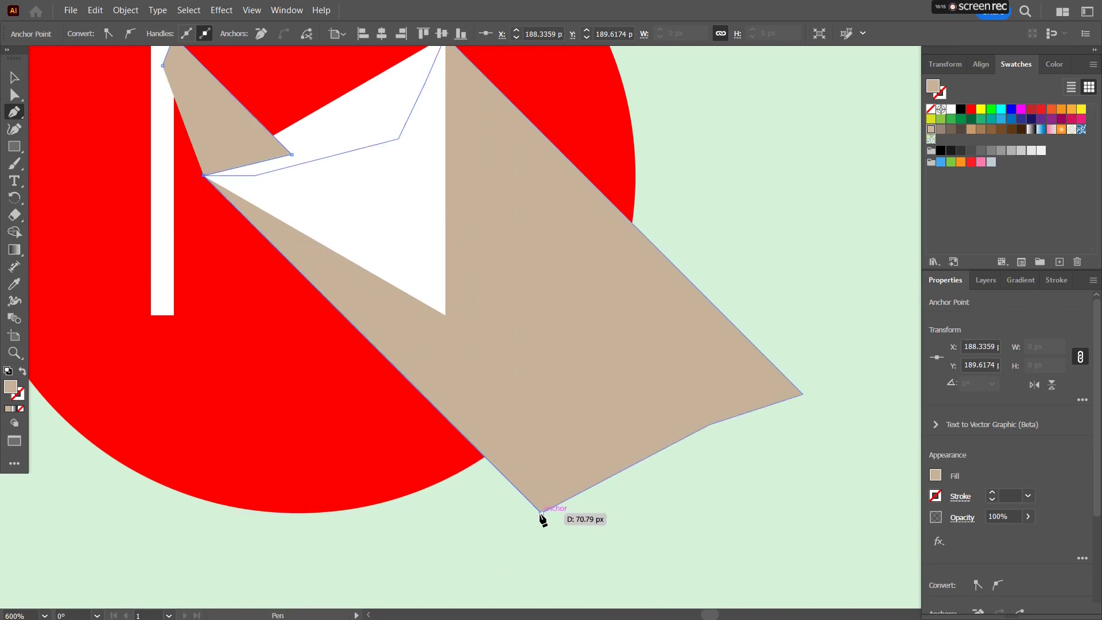
click(496, 525)
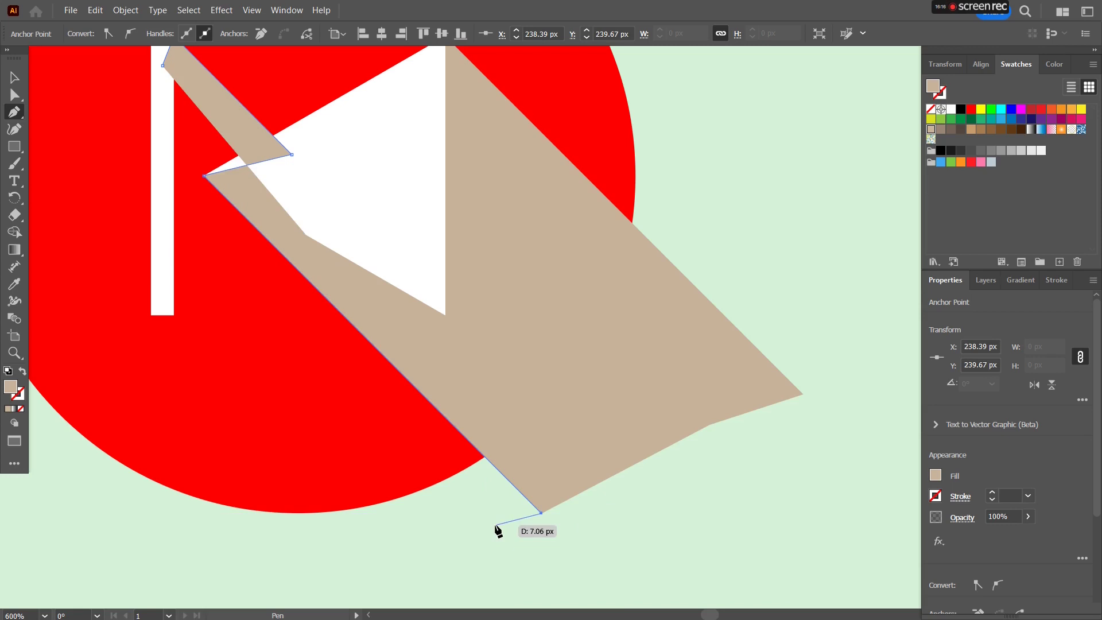
click(186, 205)
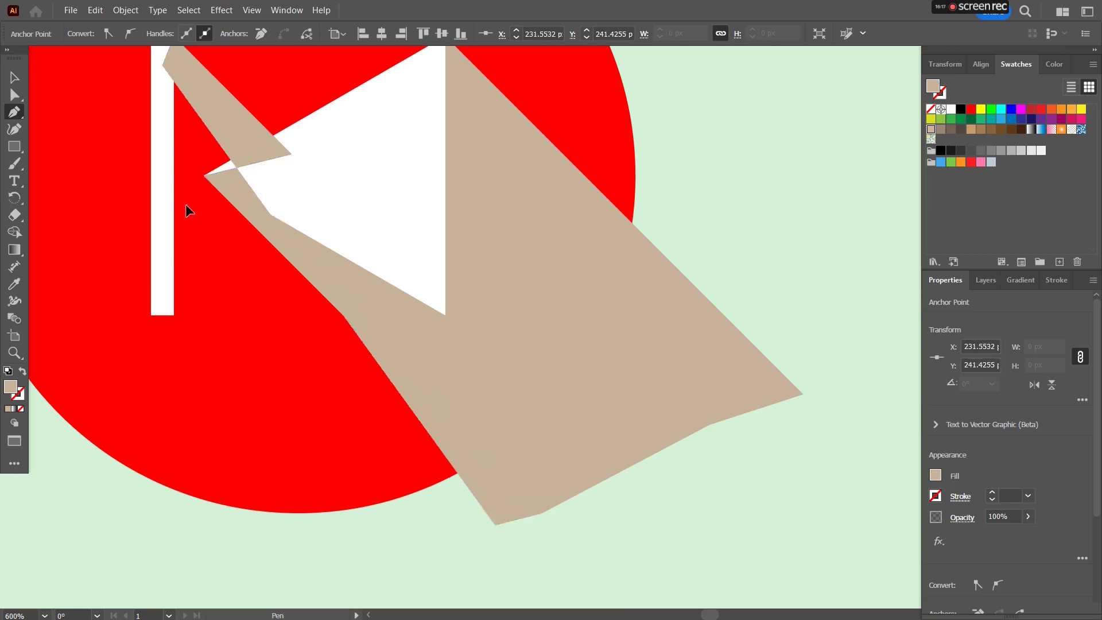
click(162, 145)
click(164, 66)
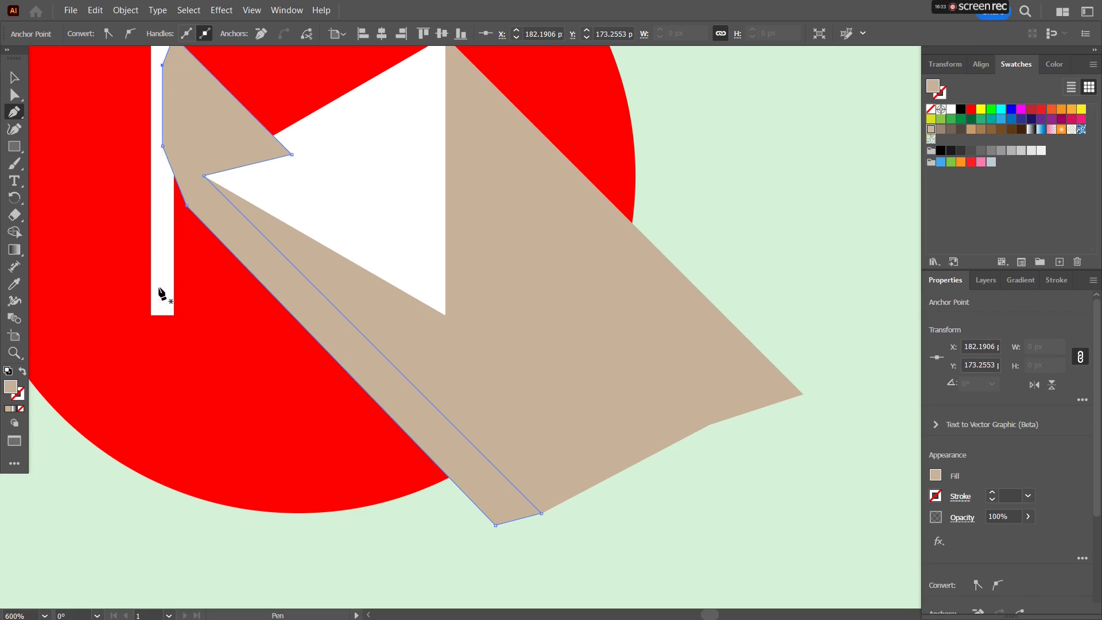
key(ctrl+shift+a)
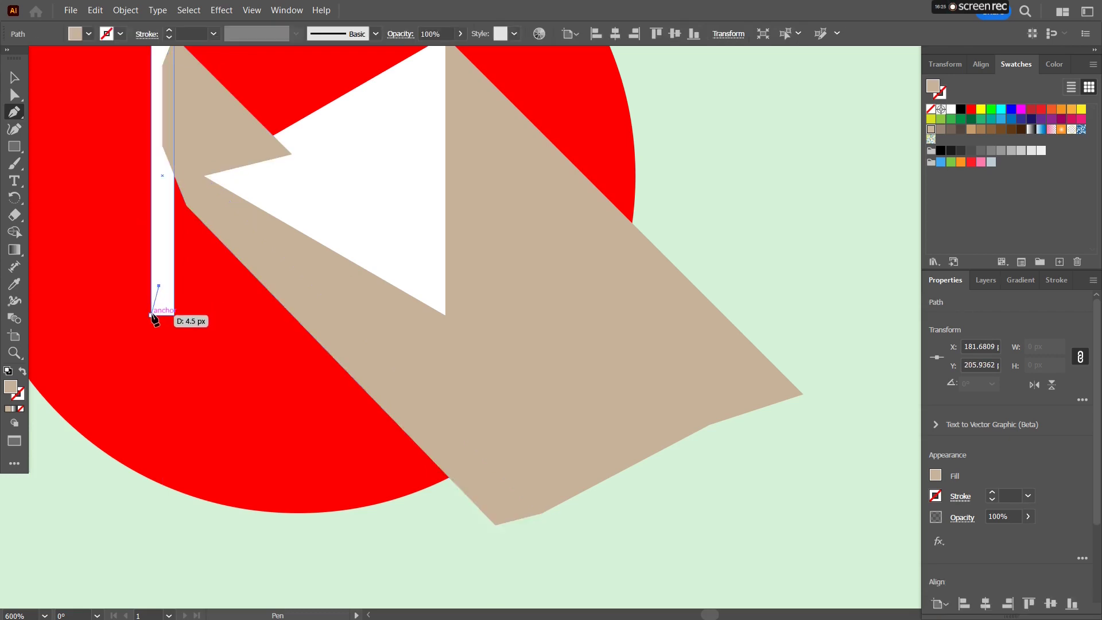
Pen-draw a second strip from the bar's bottom down-right to join that shadow
drag(151, 314, 159, 286)
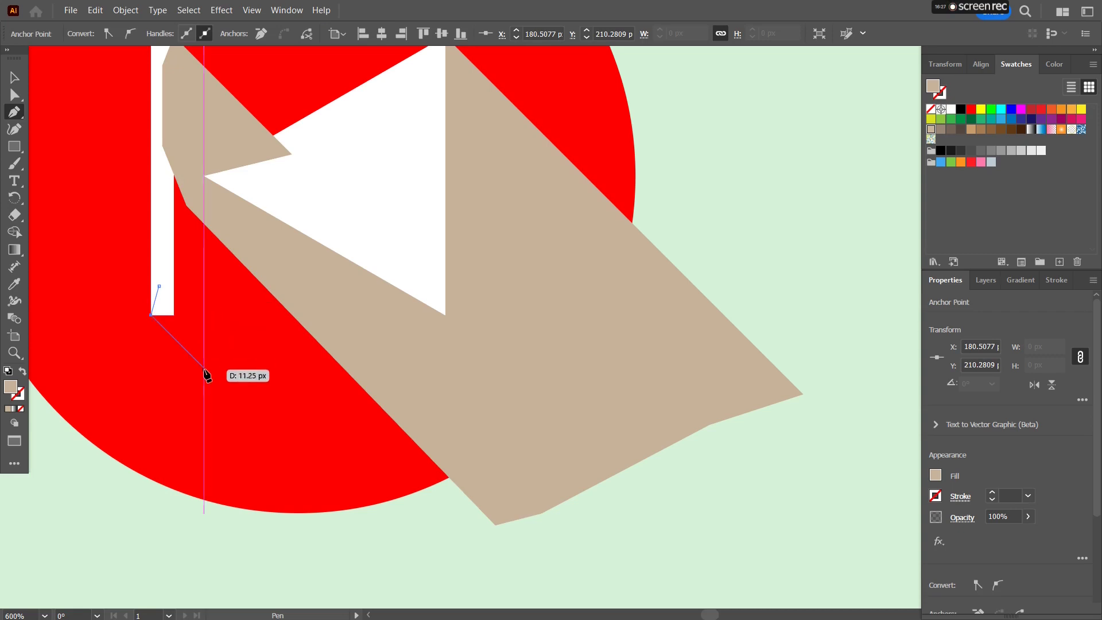
click(394, 558)
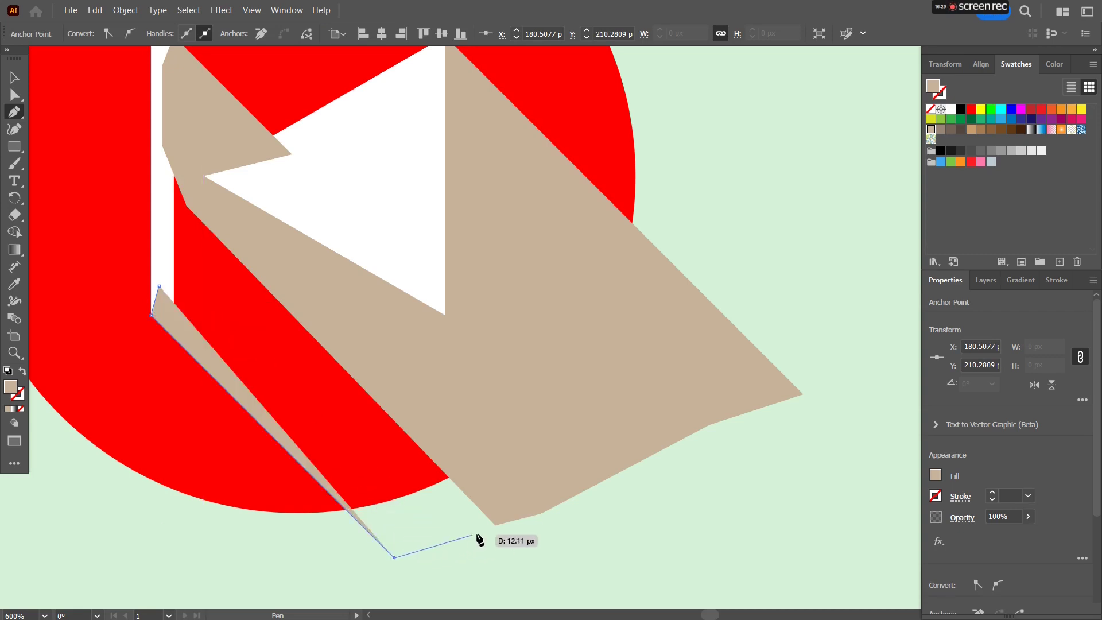
click(495, 524)
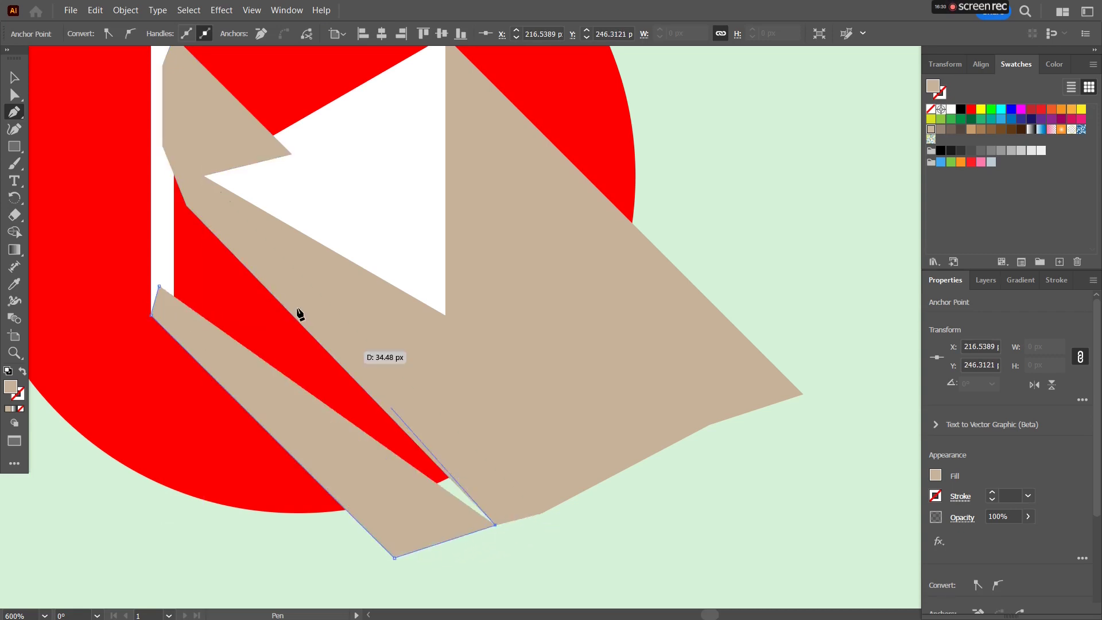
click(185, 205)
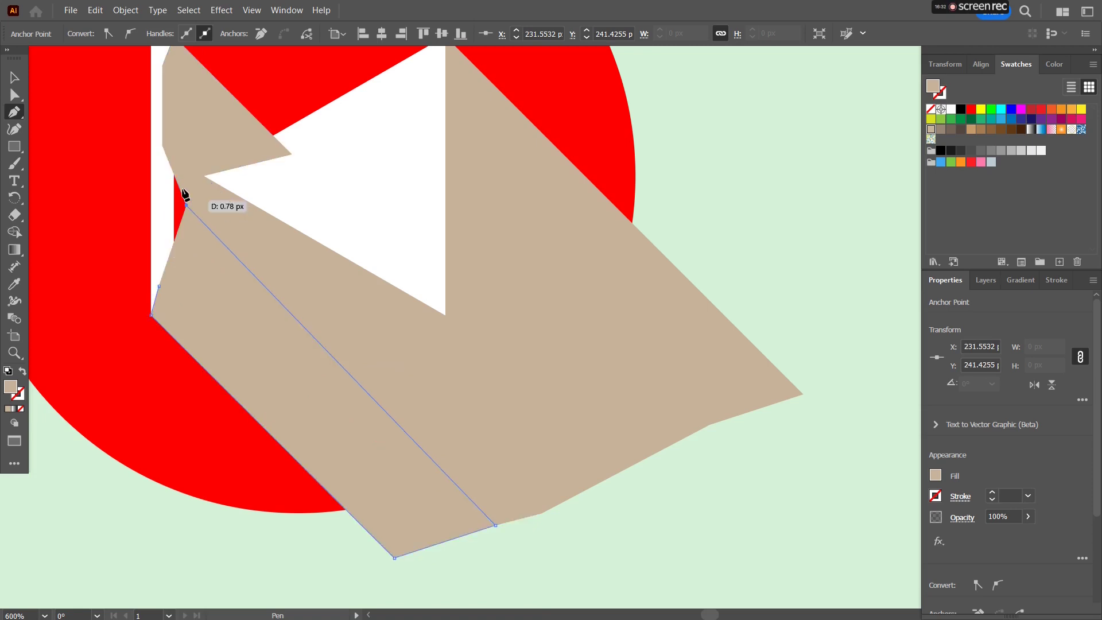
click(162, 146)
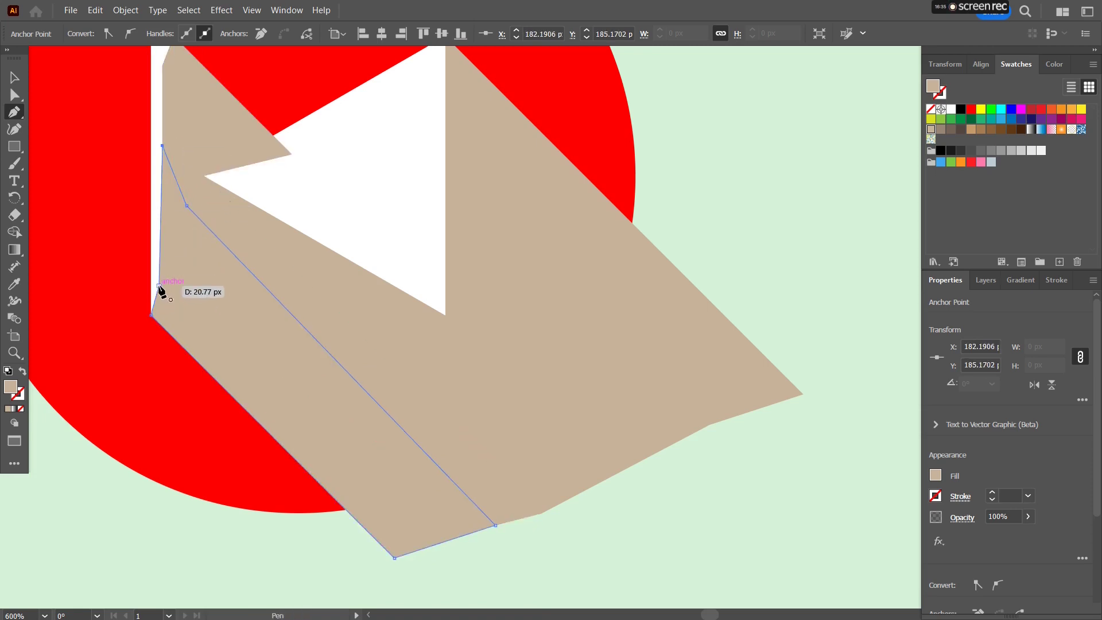
click(159, 285)
Select the two left shadow strips and merge them into one shape with the Shape Builder
click(14, 77)
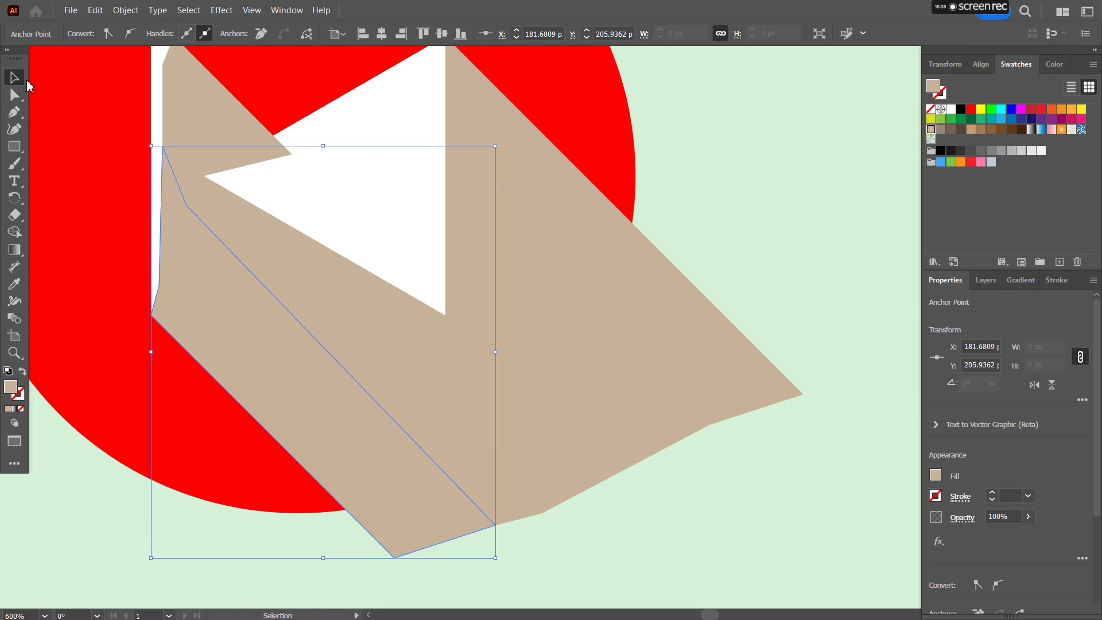
shift+click(187, 99)
click(14, 232)
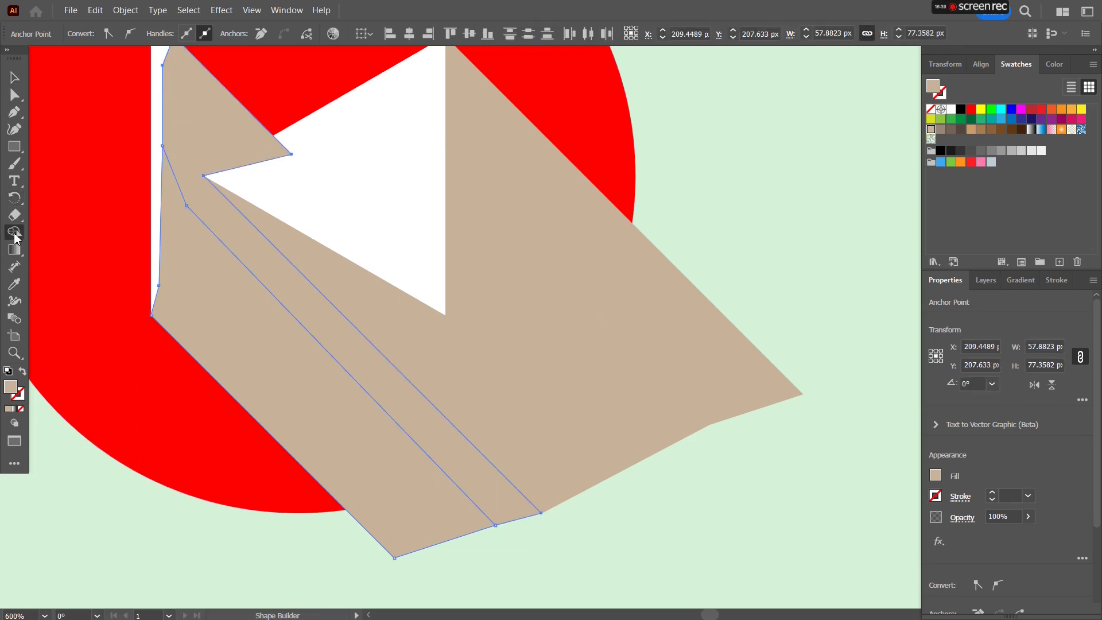
drag(205, 243, 373, 315)
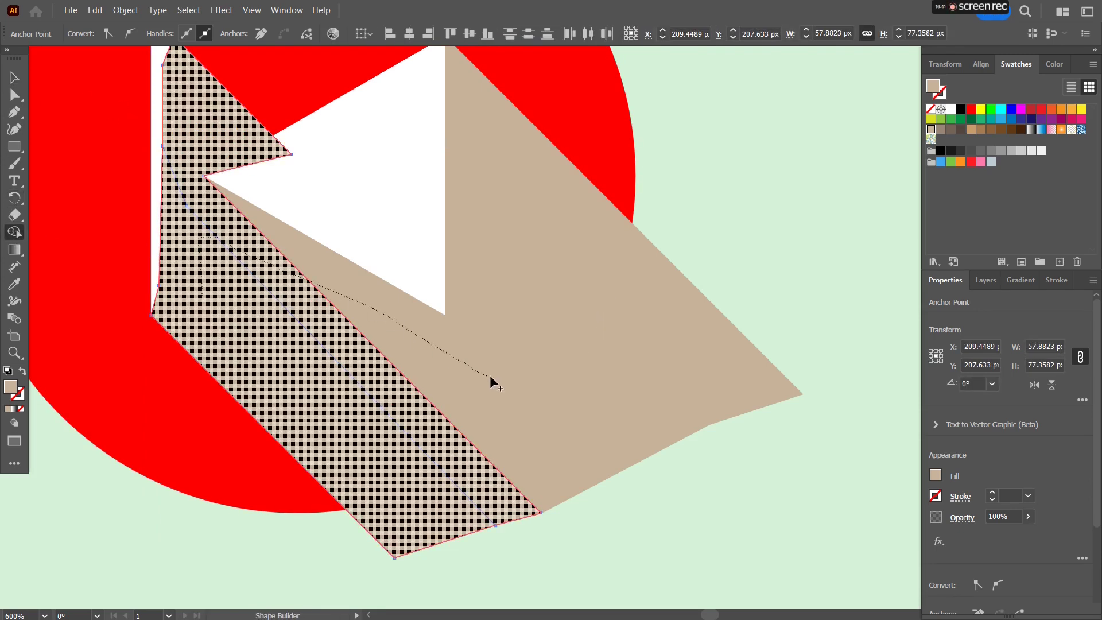
drag(490, 377, 488, 378)
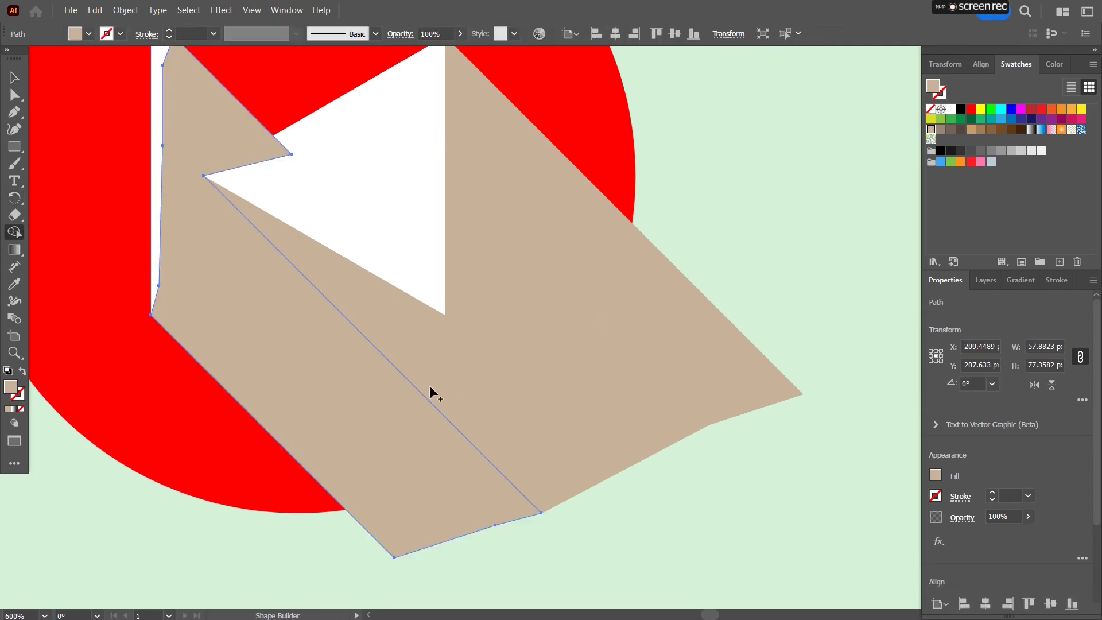
Try merging the large triangle shadow in as well, then undo that merge
click(14, 77)
shift+click(665, 367)
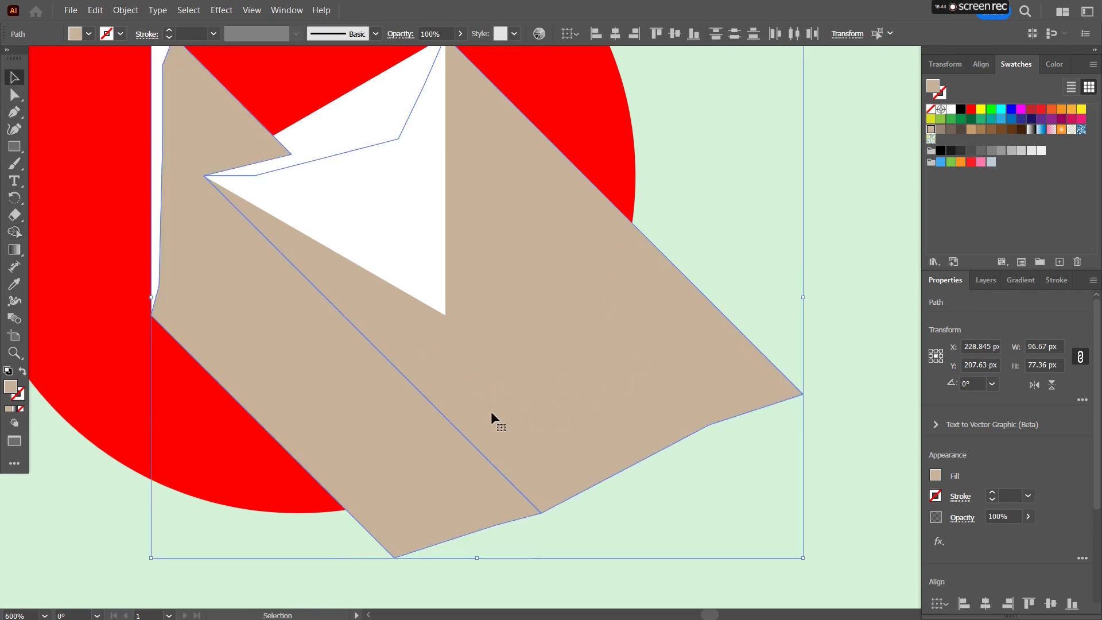
click(14, 234)
drag(316, 373, 450, 343)
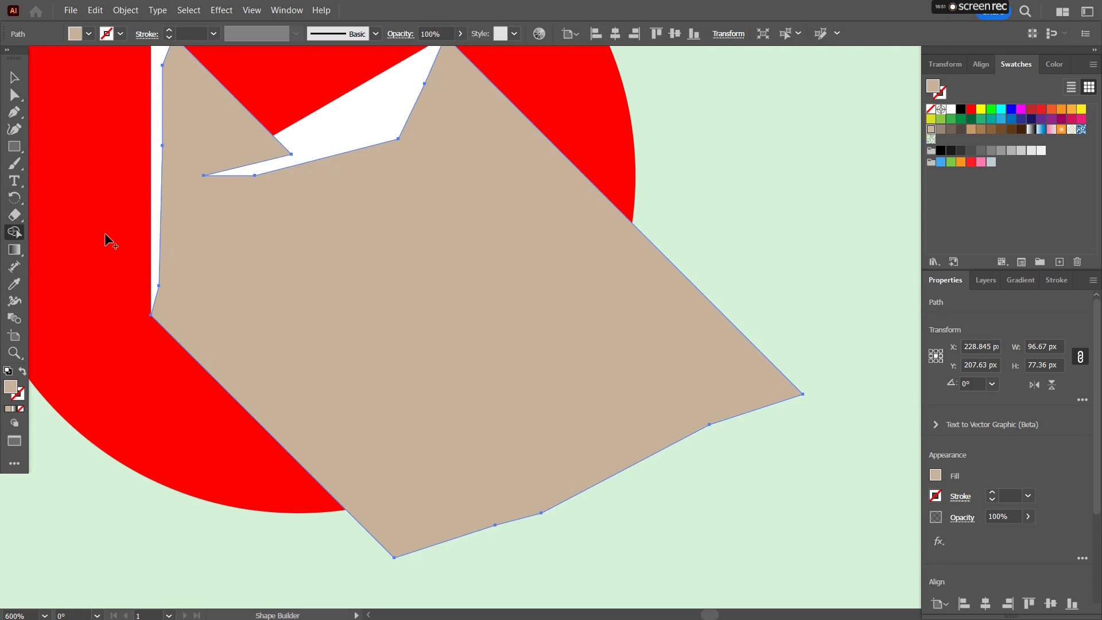
key(ctrl)
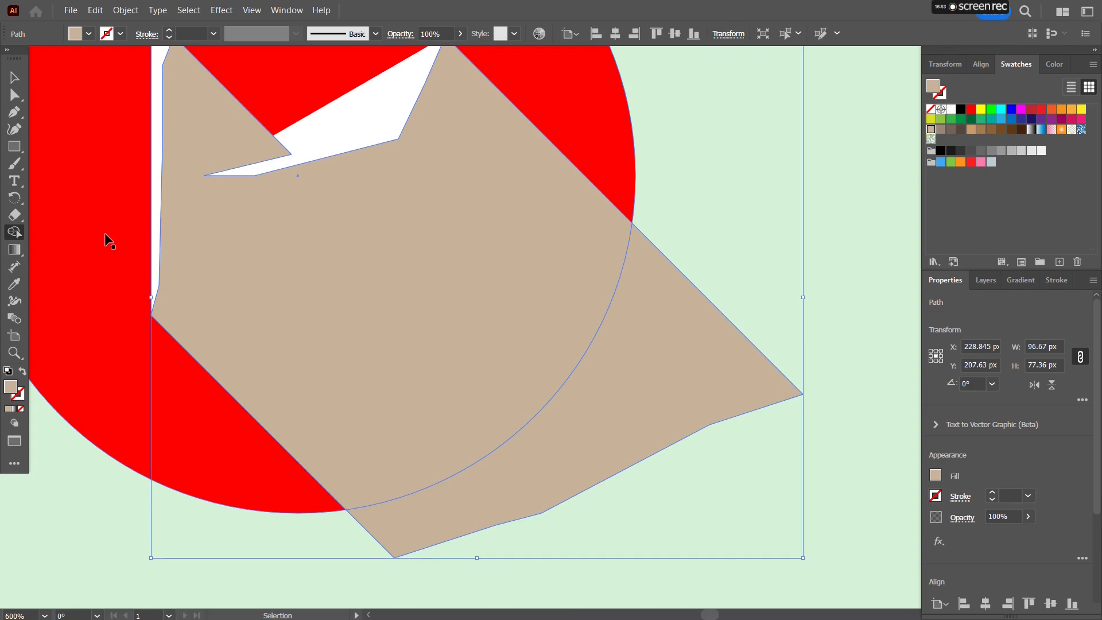
key(ctrl+z)
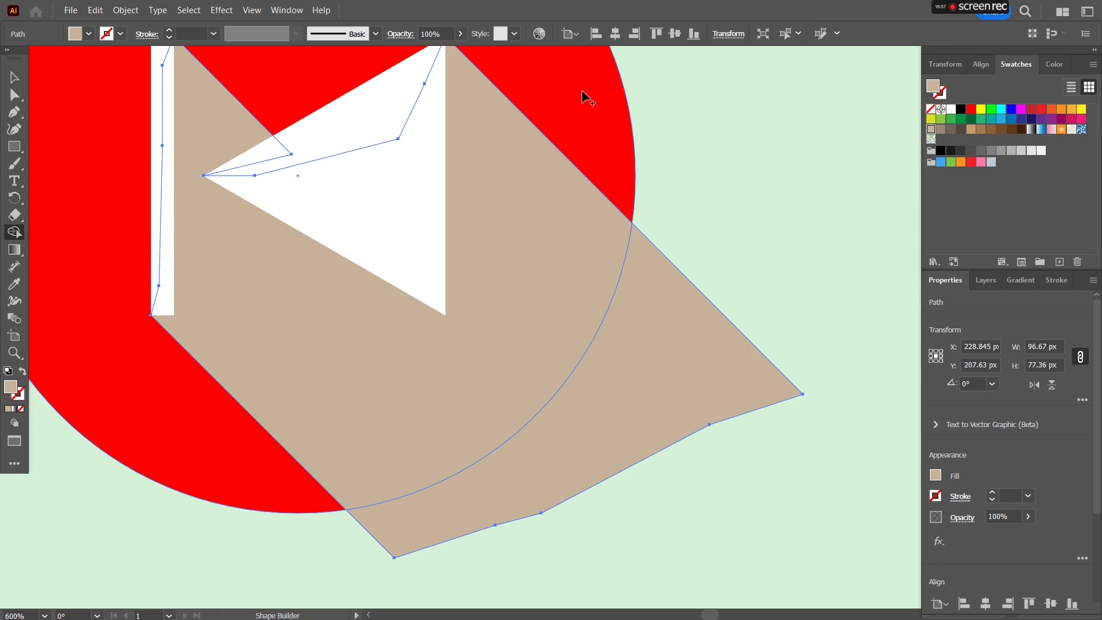
Add the red circle and delete the shadow portion lying outside it
key(ctrl)
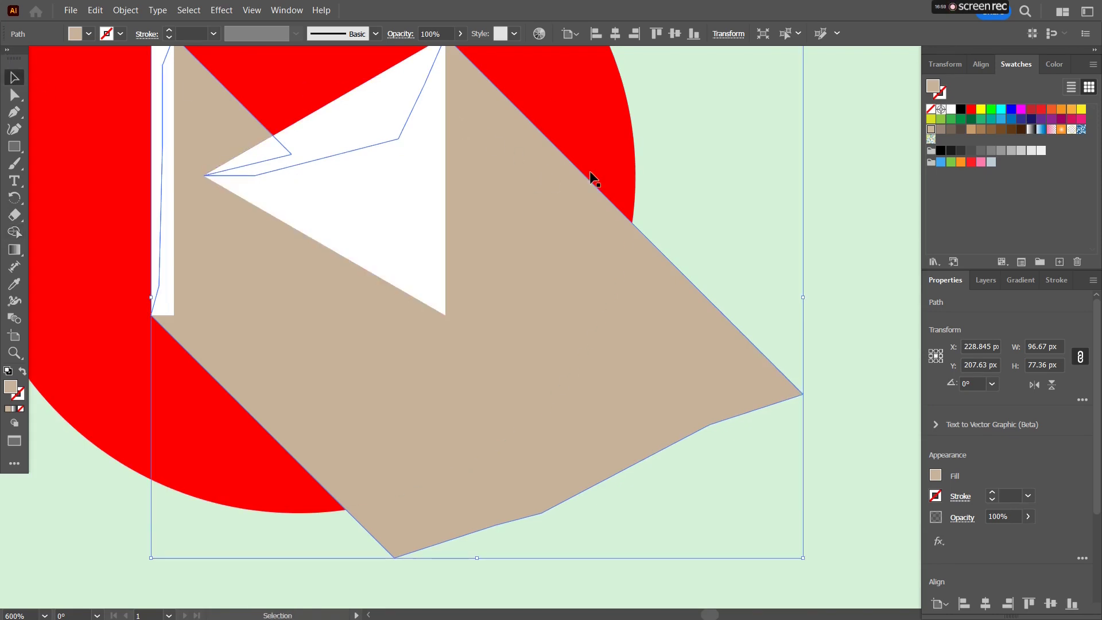
shift+click(604, 117)
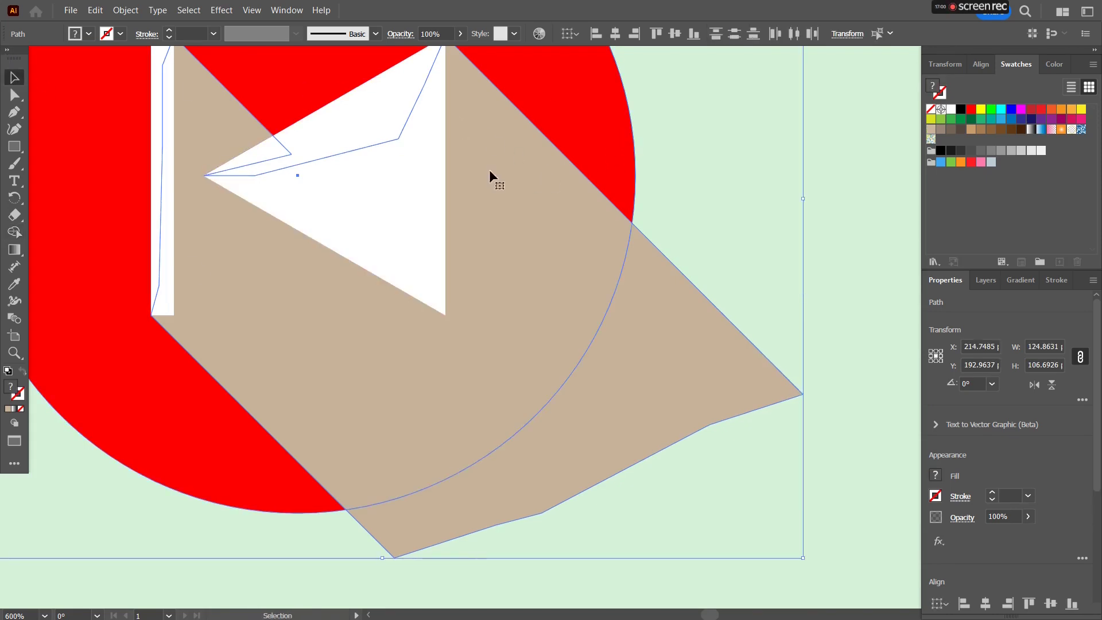
click(14, 234)
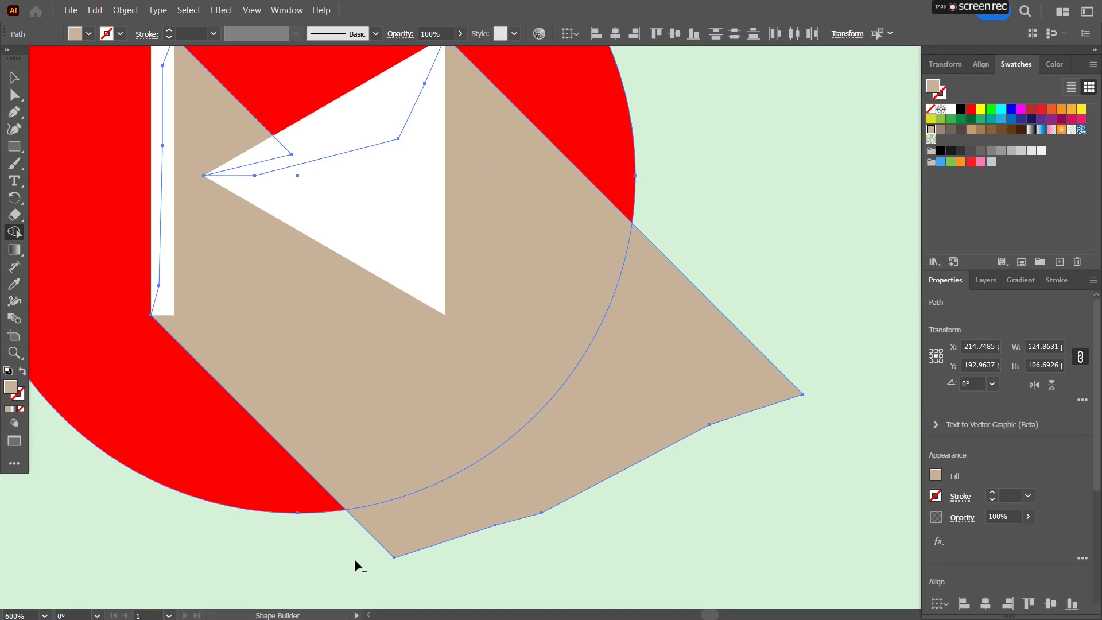
alt+click(584, 444)
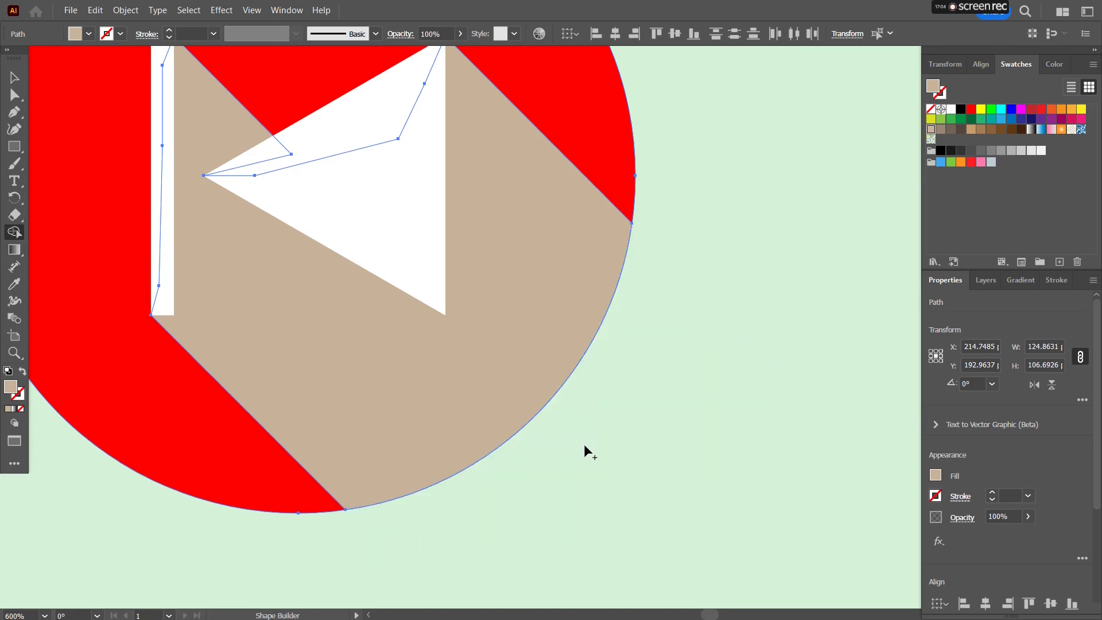
Give the merged skip-back shadow a black fill at 20% opacity
click(13, 77)
click(725, 436)
click(598, 278)
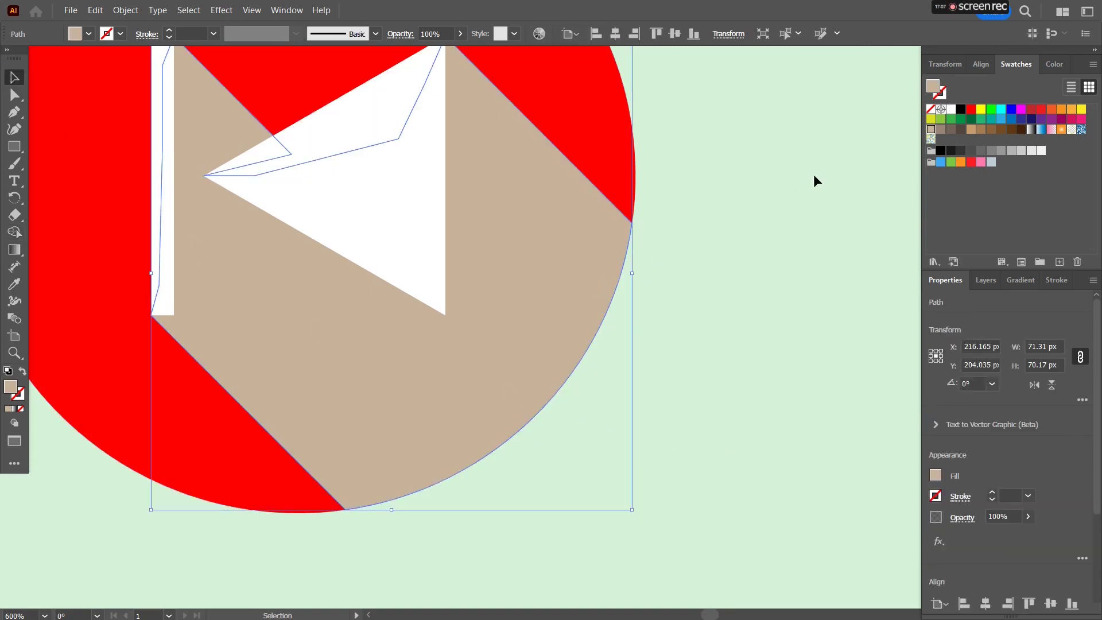
click(960, 111)
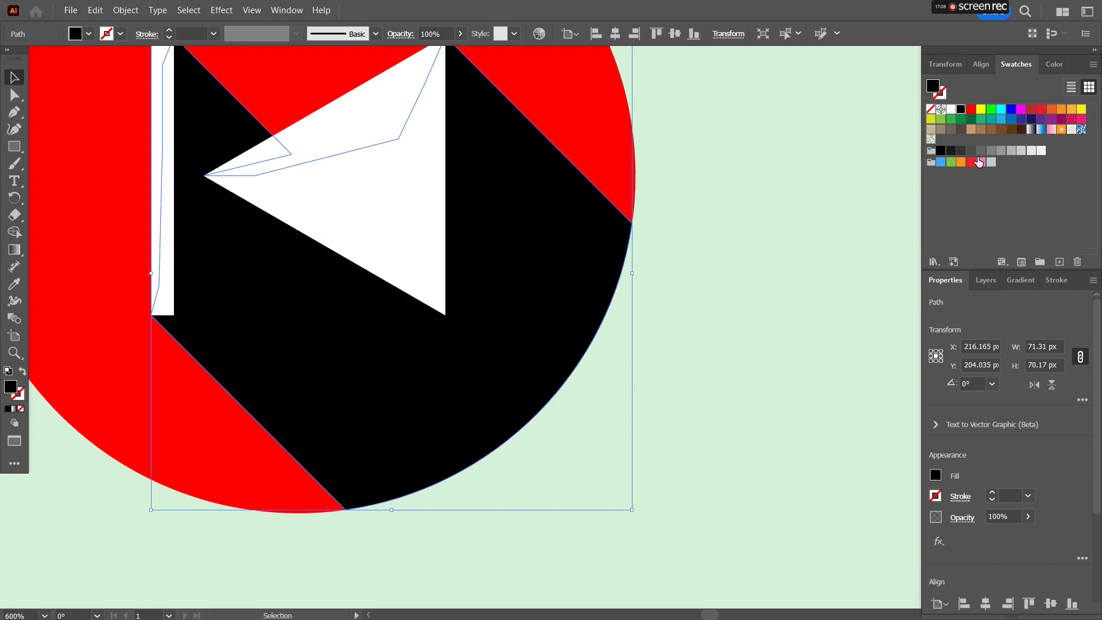
click(1013, 515)
text(20)
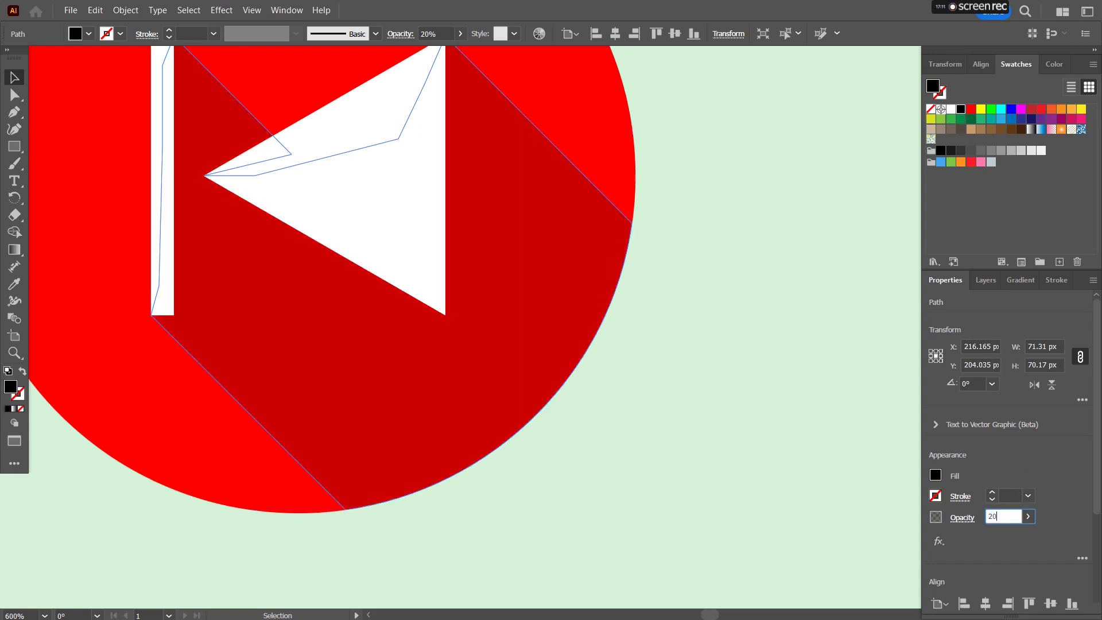
key(Return)
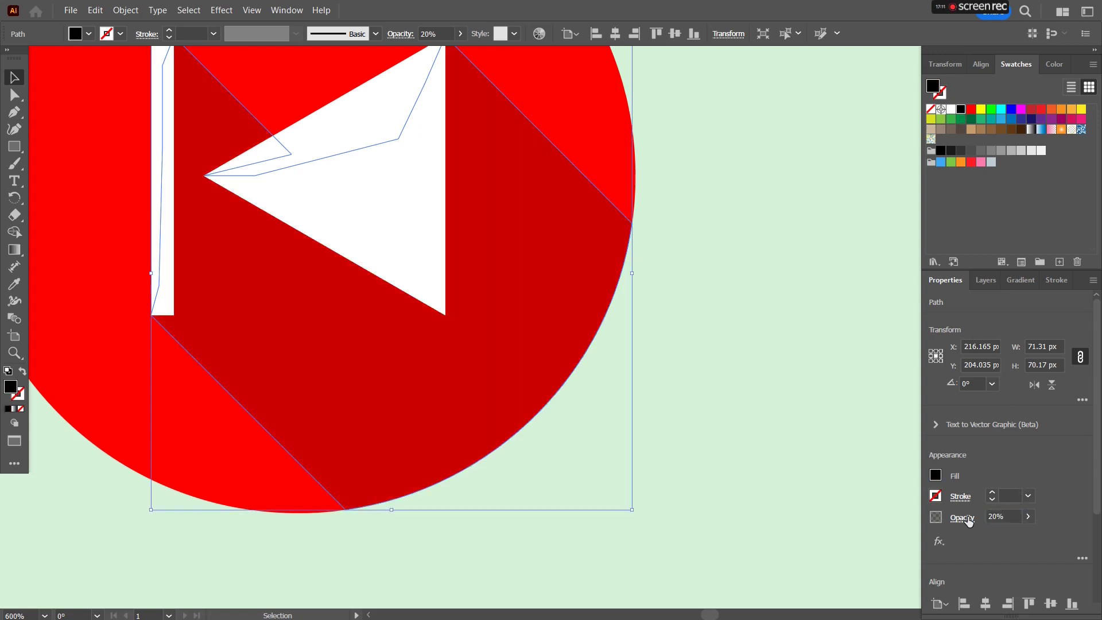
Deselect the shadow, zoom out, pan across to the skip-forward icon and zoom back in on it
click(714, 171)
scroll(705, 173, down, 2)
drag(741, 136, 608, 287)
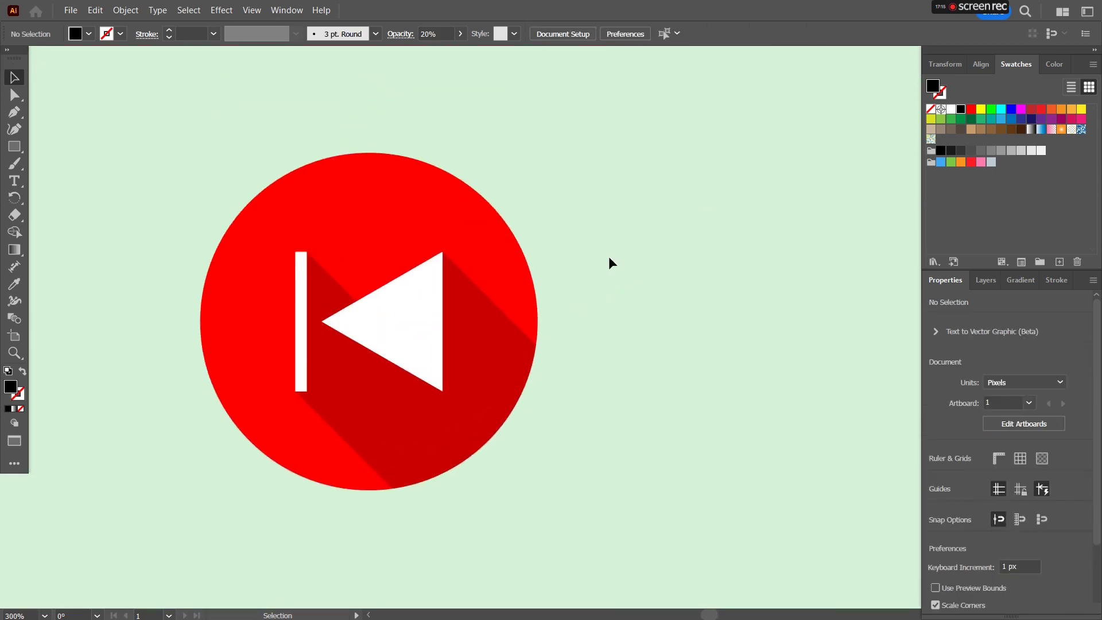
scroll(612, 253, down, 2)
drag(727, 413, 334, 298)
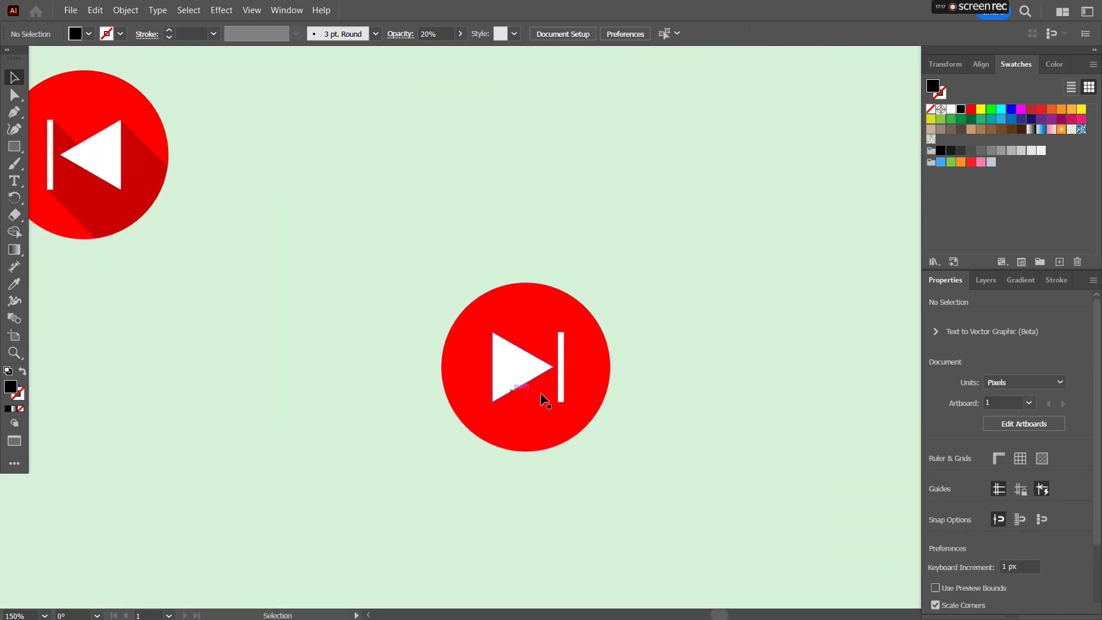
drag(657, 412, 627, 372)
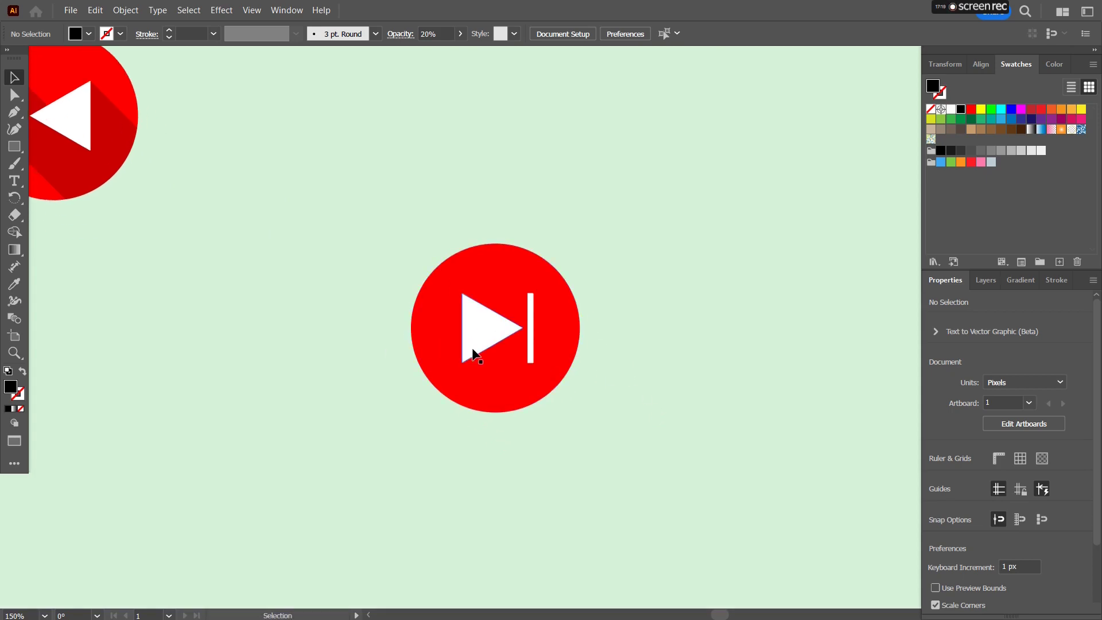
scroll(468, 351, up, 2)
drag(493, 361, 393, 313)
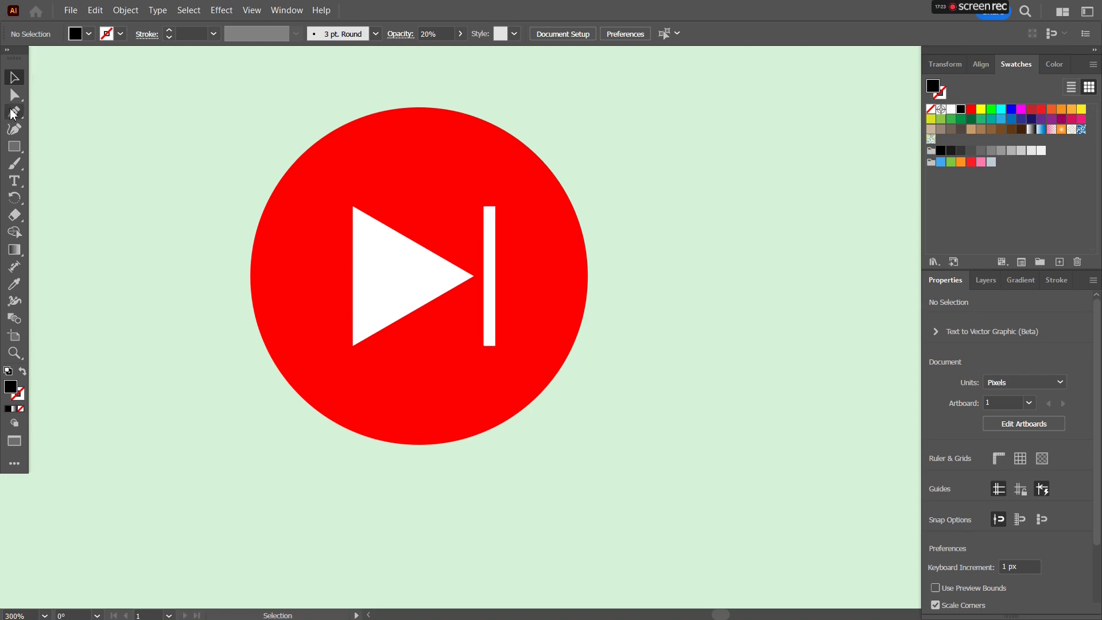
scroll(482, 230, up, 1)
Draw a black pen polygon from the bar's top edge diagonally down-right past the circle
key(p)
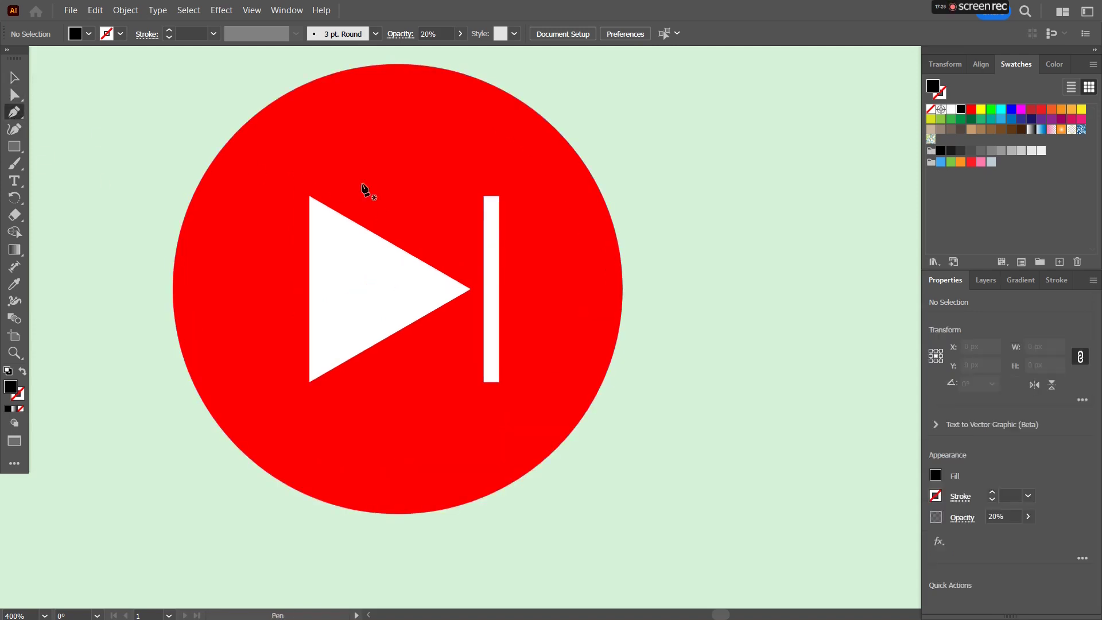
click(491, 221)
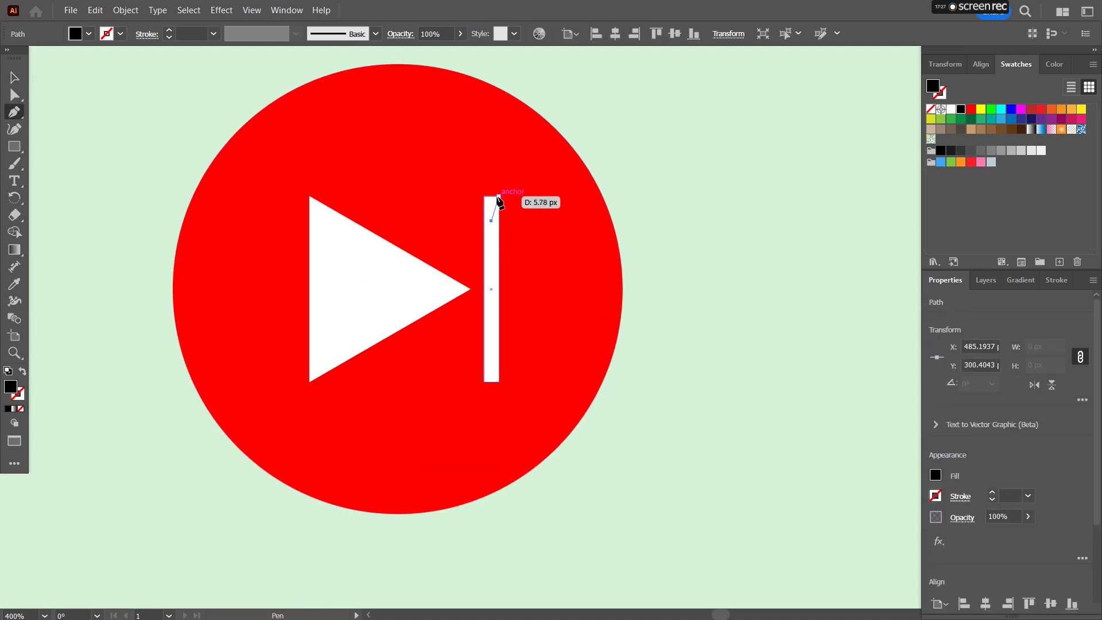
click(498, 197)
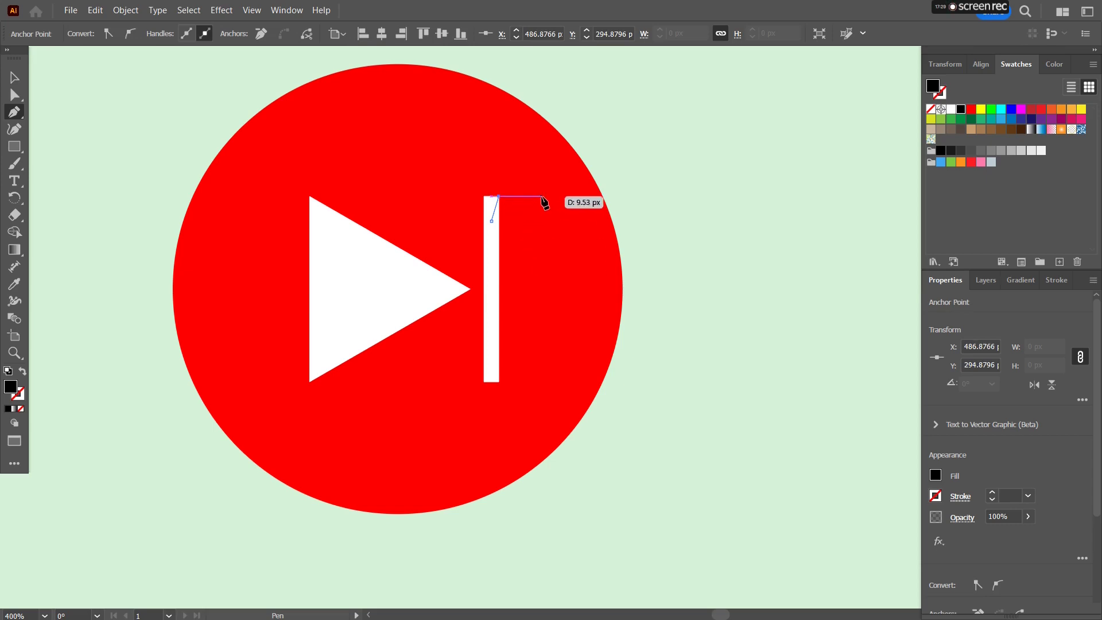
click(665, 363)
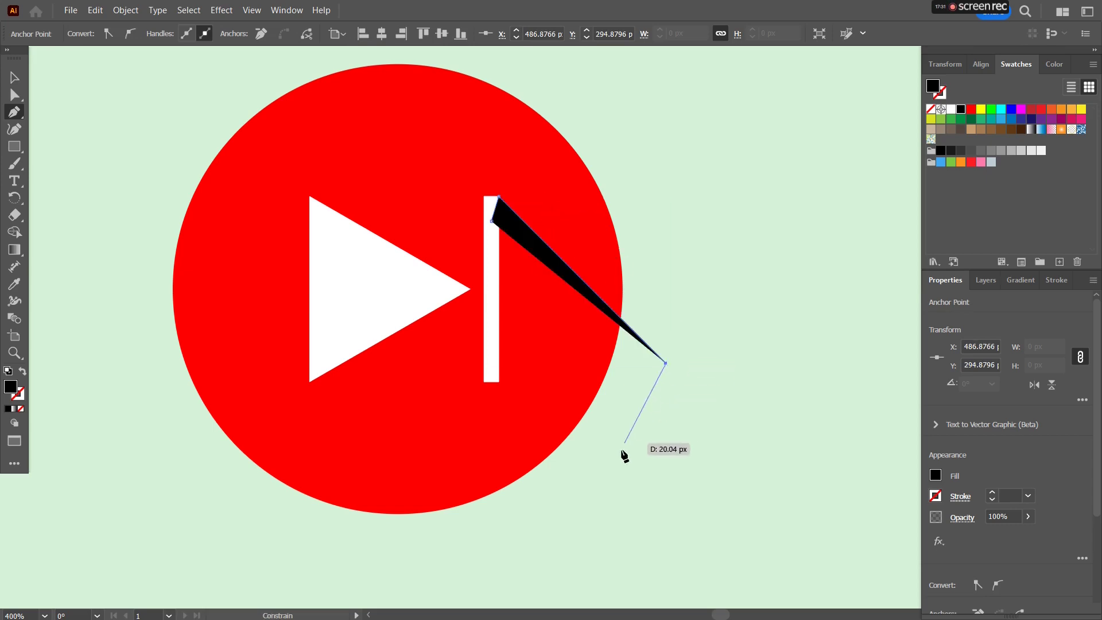
click(617, 457)
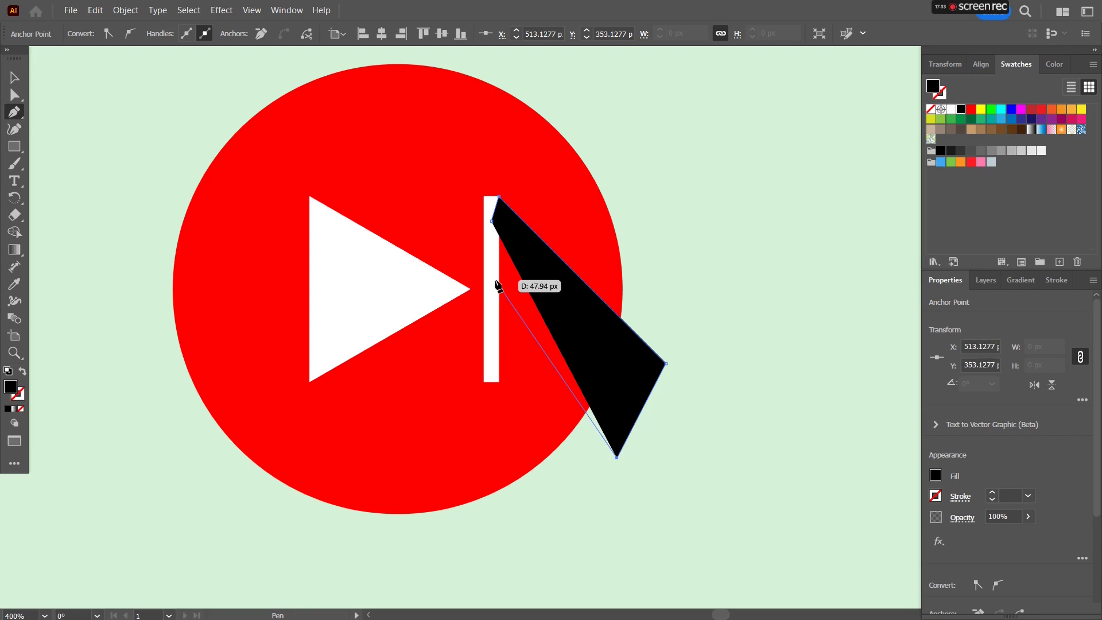
drag(491, 260, 491, 221)
key(Escape)
Draw a second shadow piece from the bar's bottom down to the shadow's bottom tip
drag(488, 376, 488, 383)
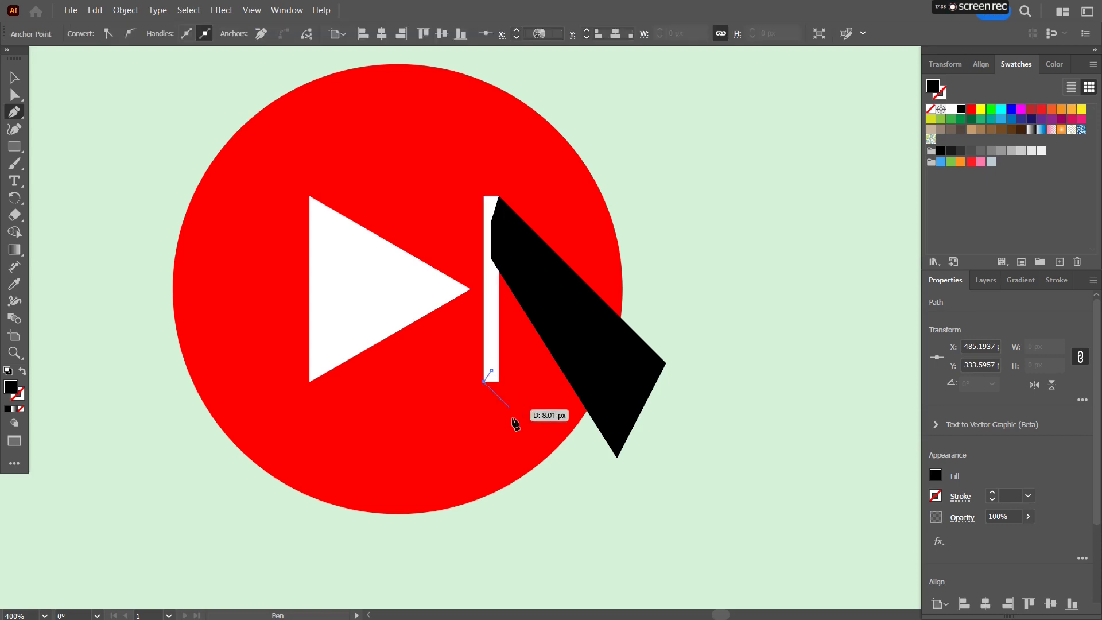
click(581, 477)
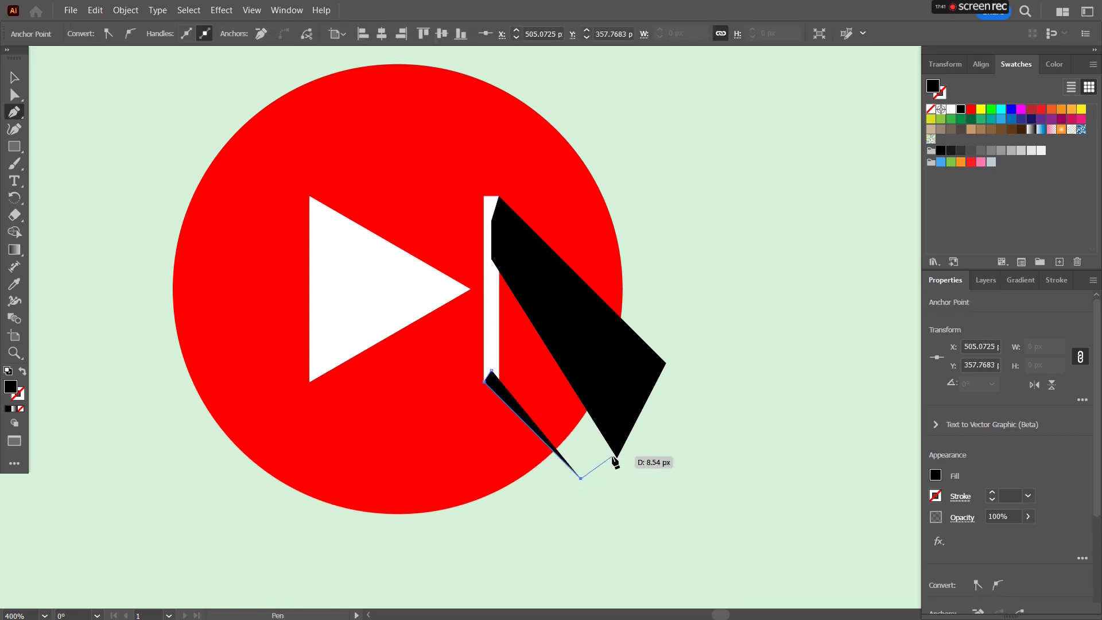
click(616, 458)
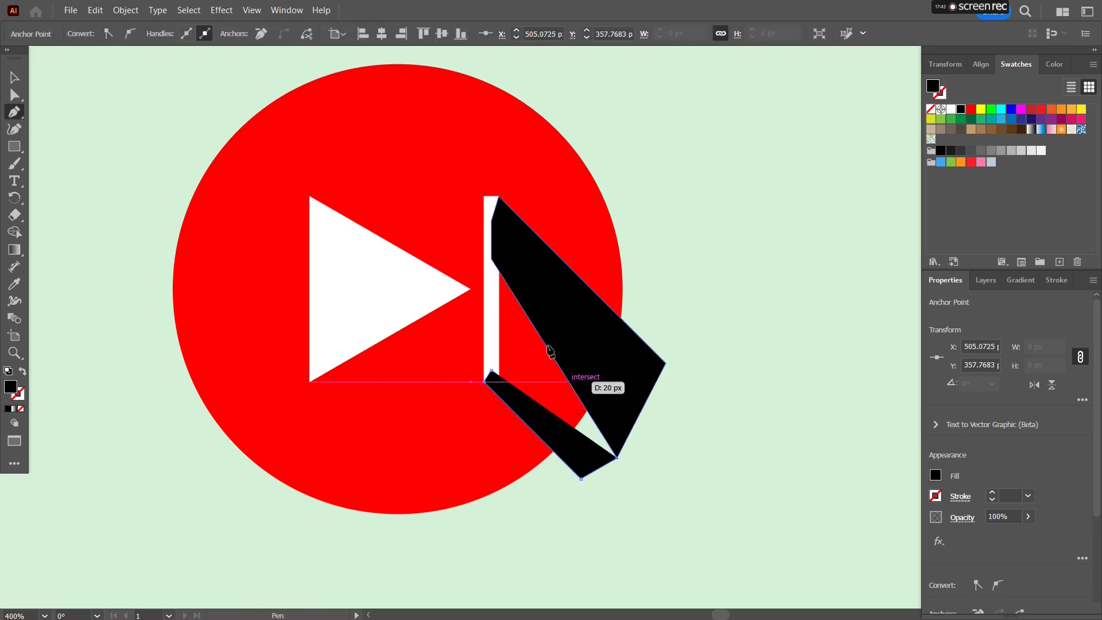
click(491, 260)
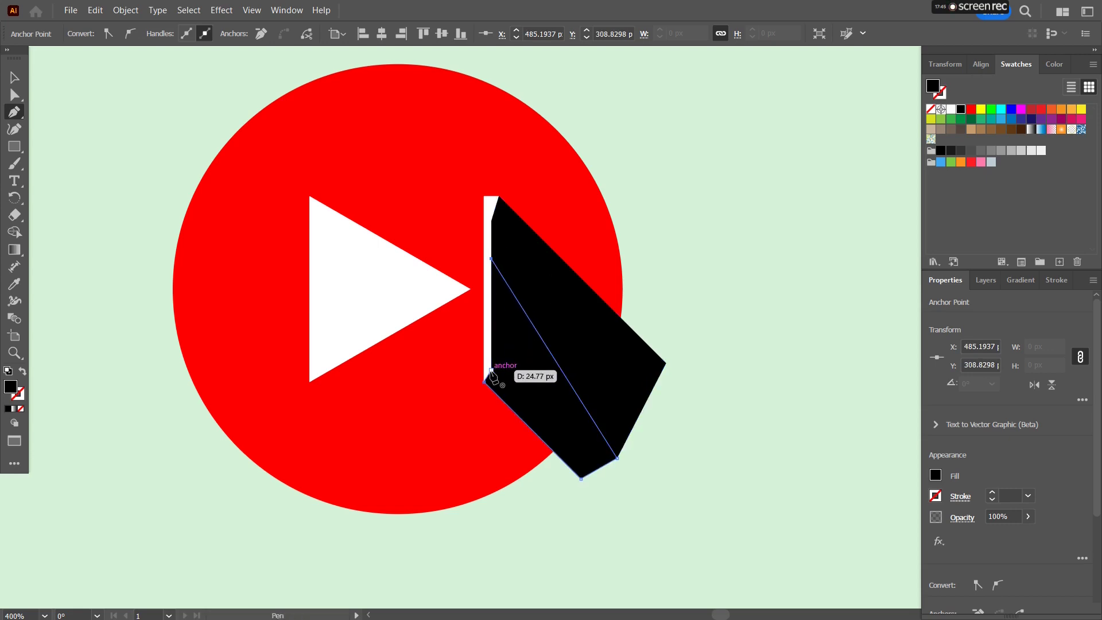
Merge the two black pieces with the Shape Builder, then undo the merge
click(14, 77)
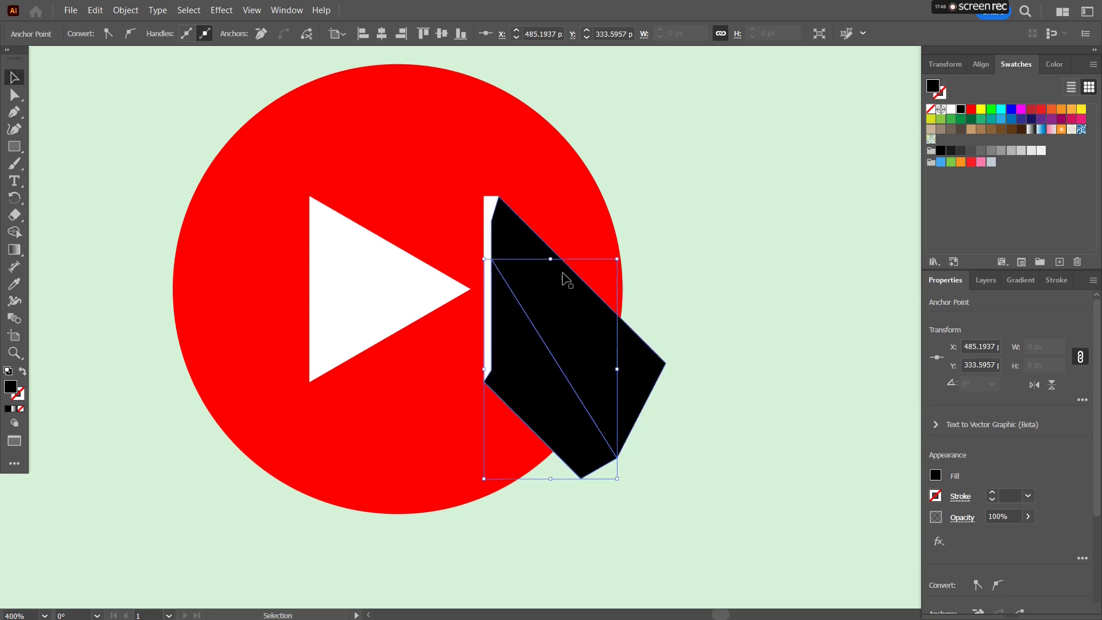
click(647, 361)
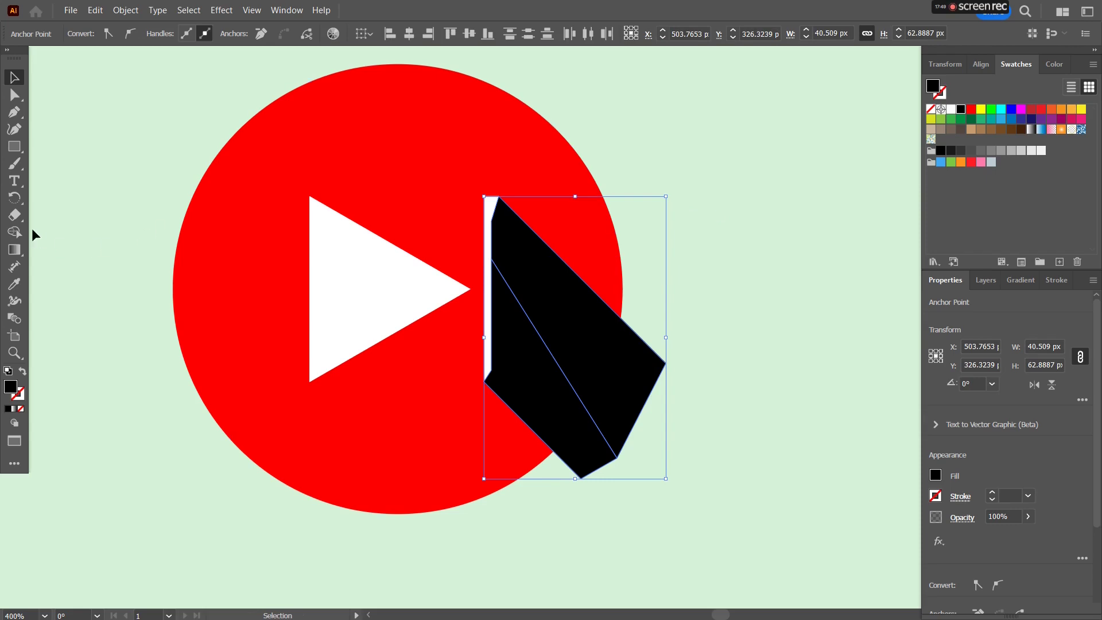
click(15, 232)
drag(491, 364, 566, 356)
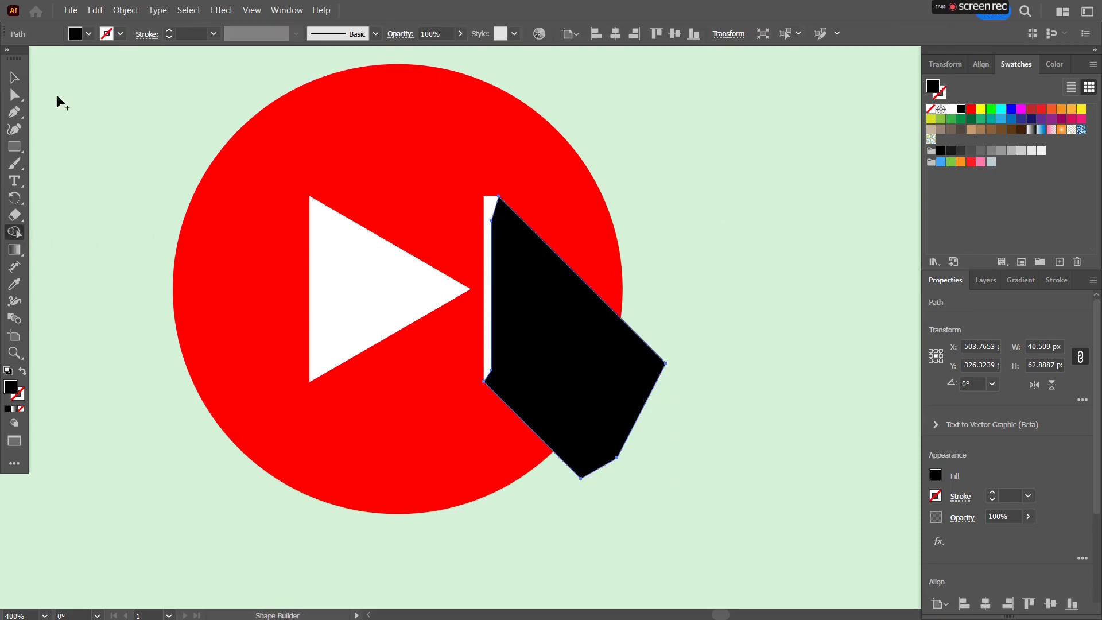
click(13, 77)
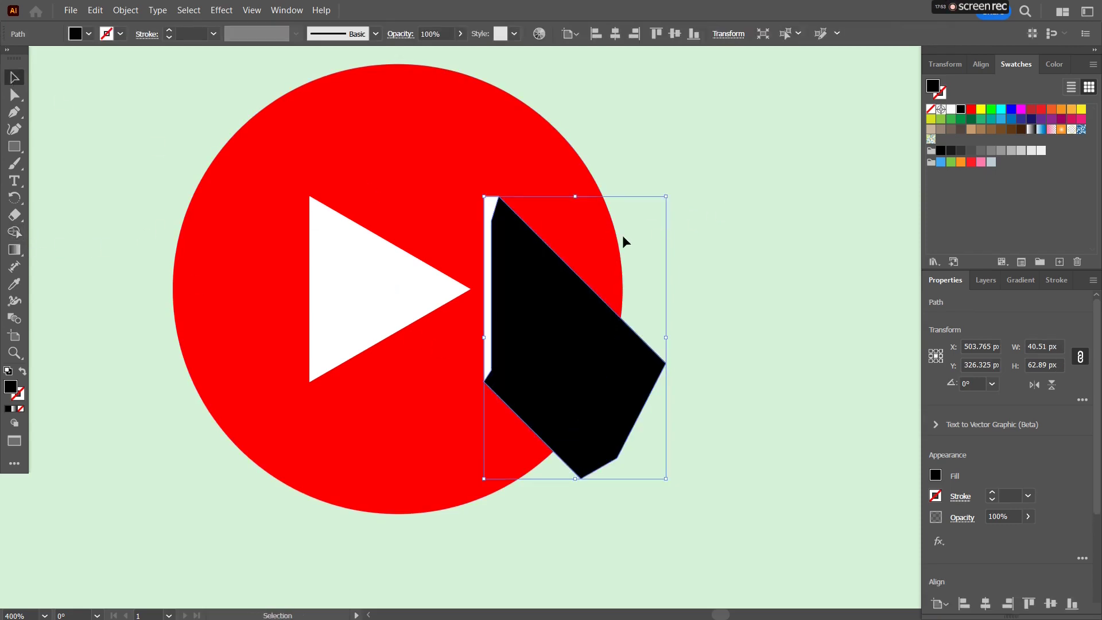
key(ctrl+z)
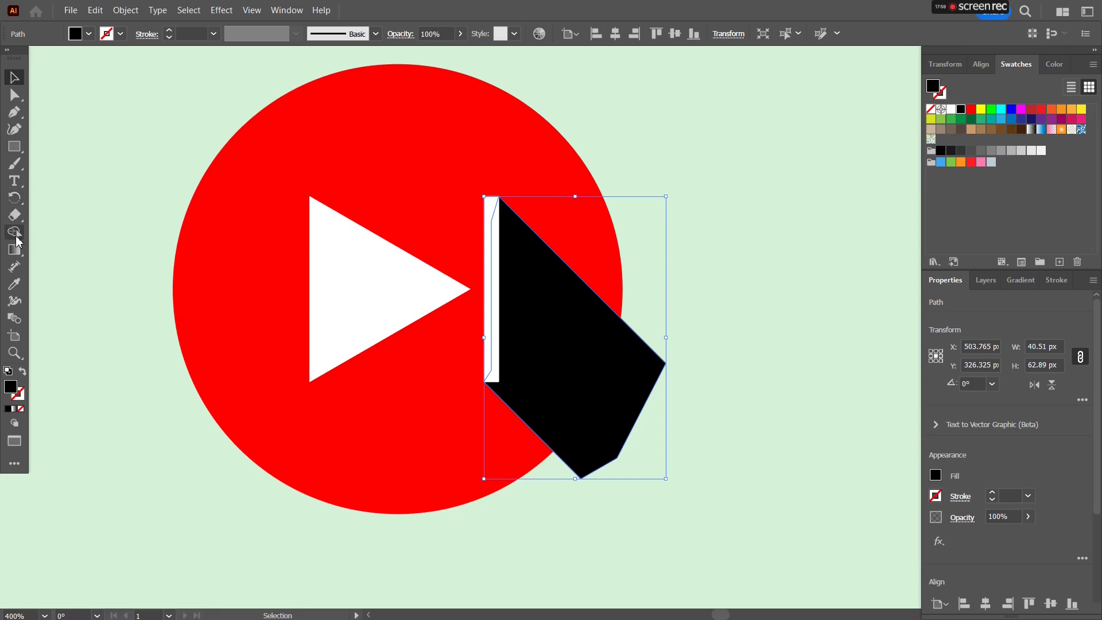
Draw a closed black polygon from the white triangle's tip along the bar to the big shadow's lower edge
click(13, 114)
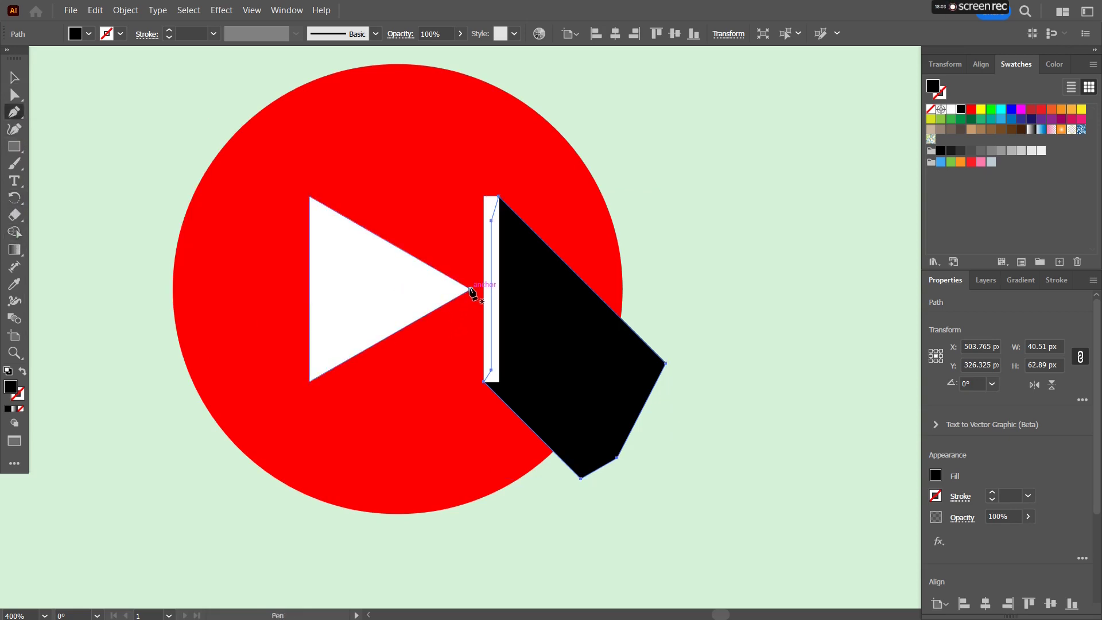
click(424, 289)
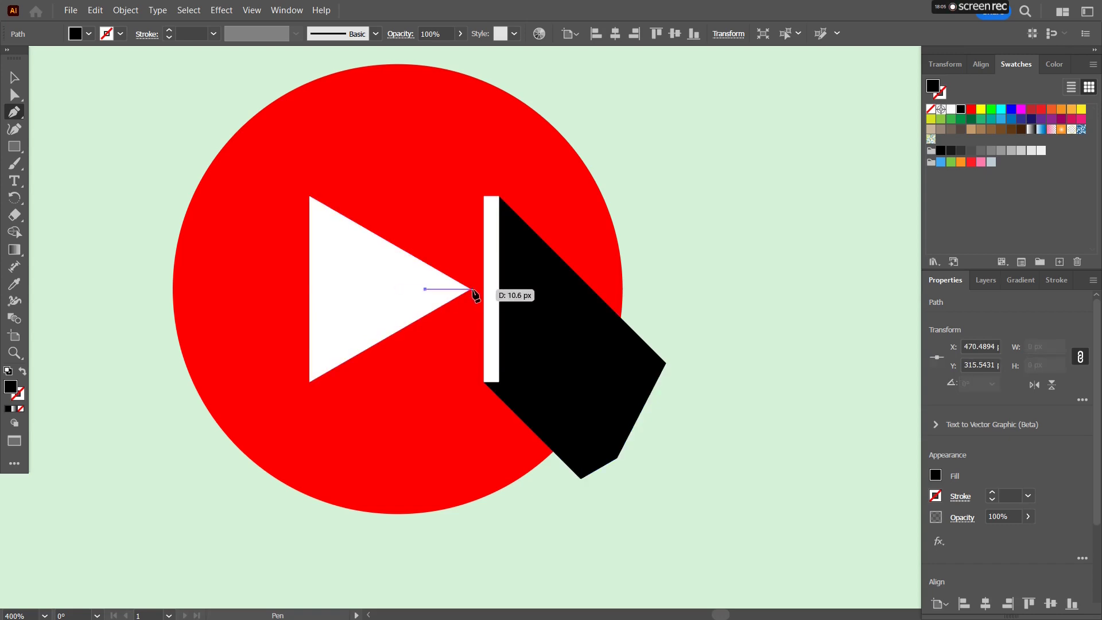
click(470, 289)
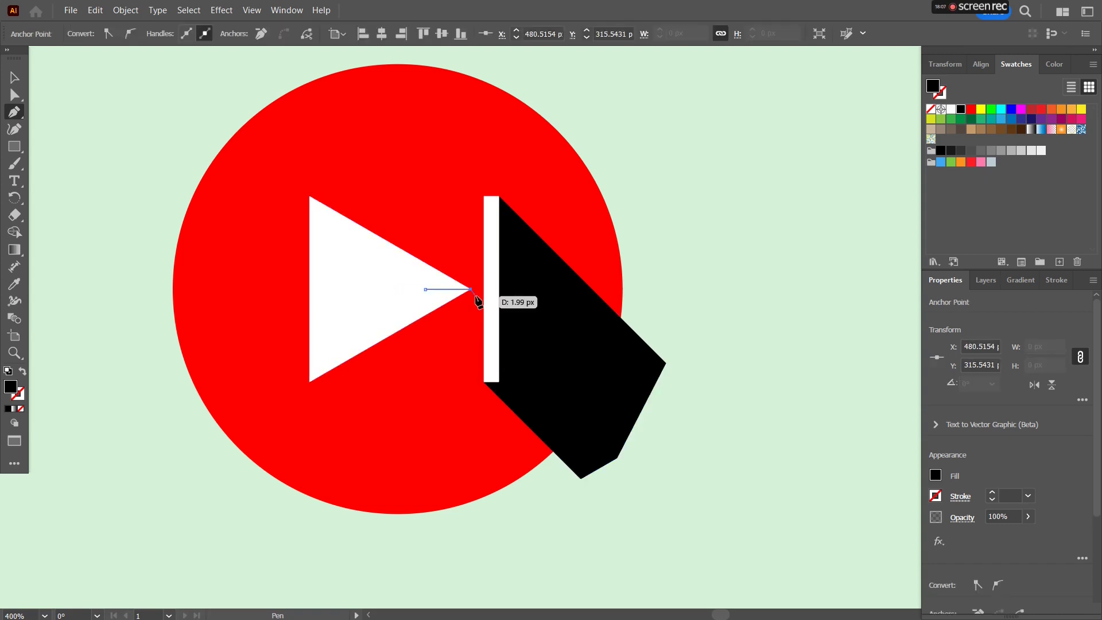
scroll(476, 297, up, 1)
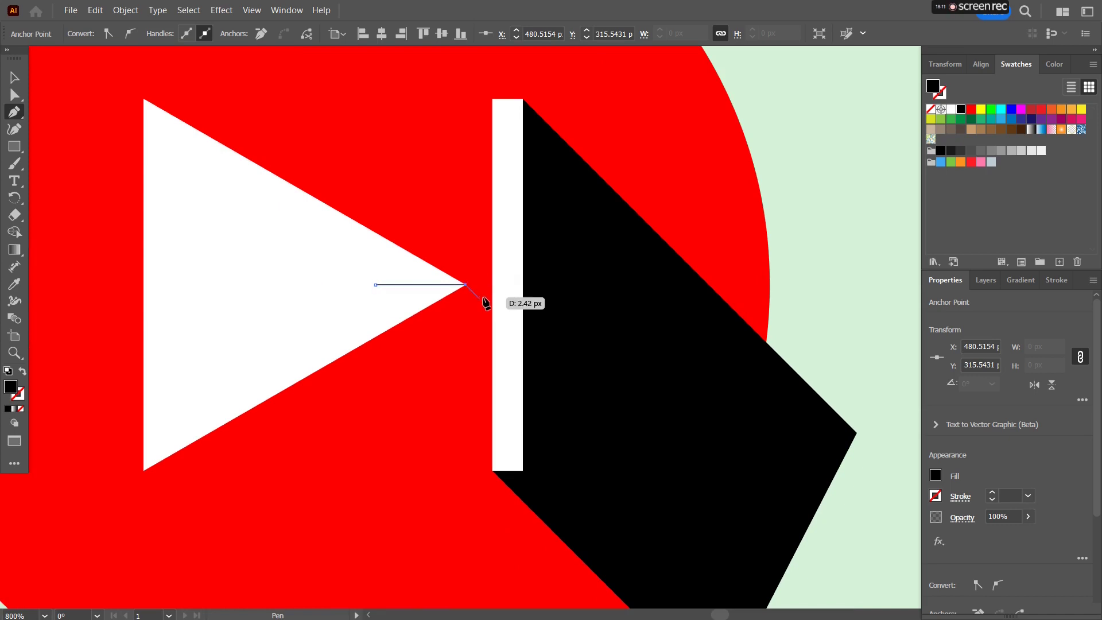
click(502, 321)
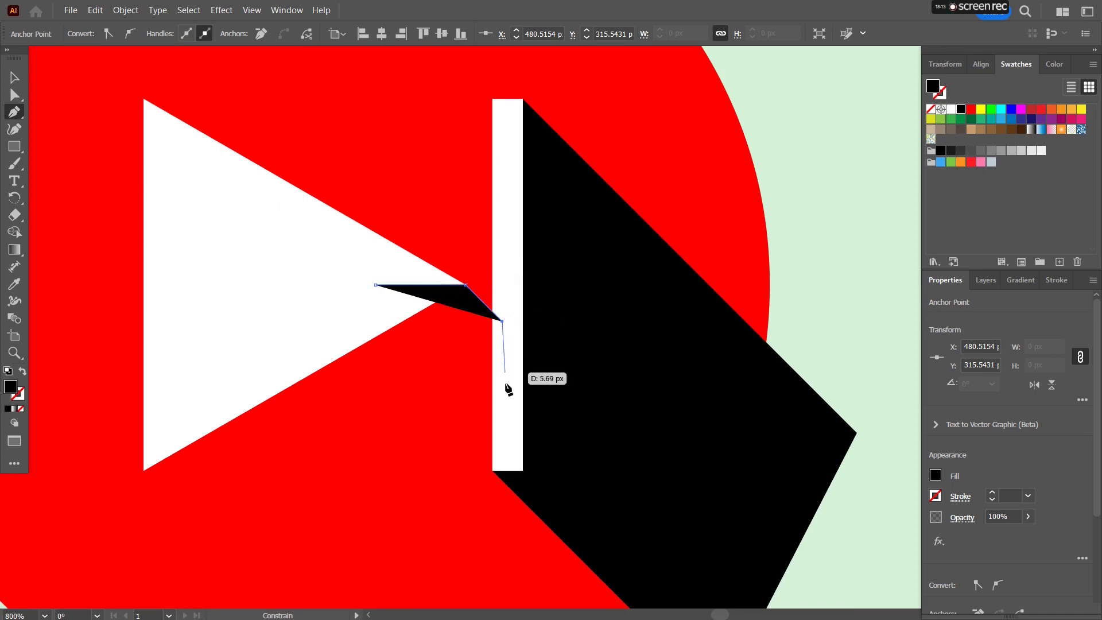
click(508, 445)
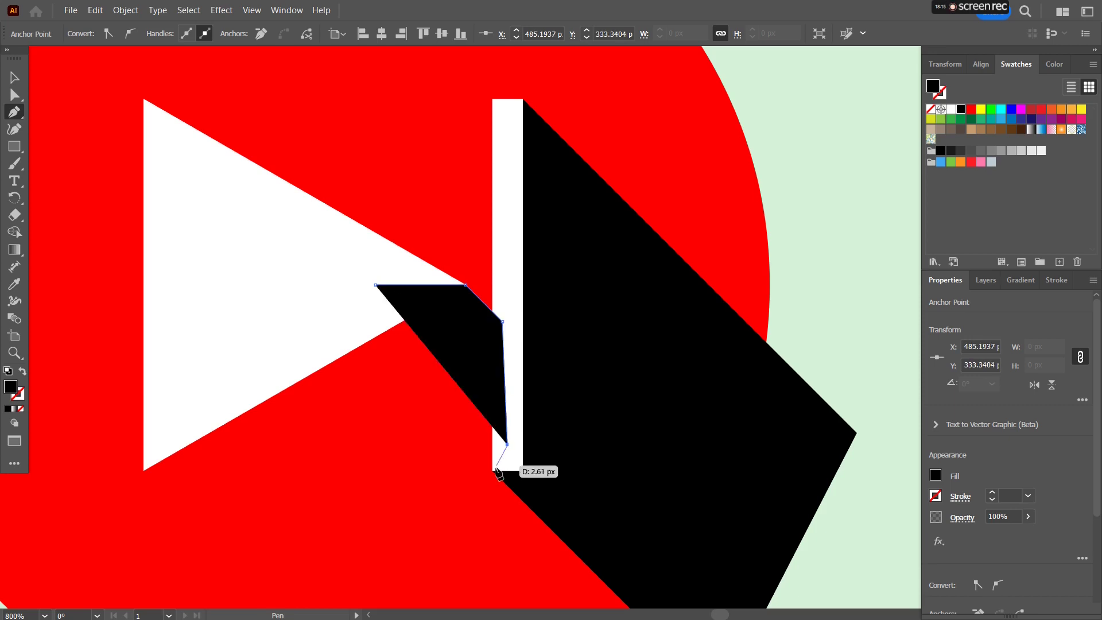
click(492, 471)
drag(487, 472, 253, 256)
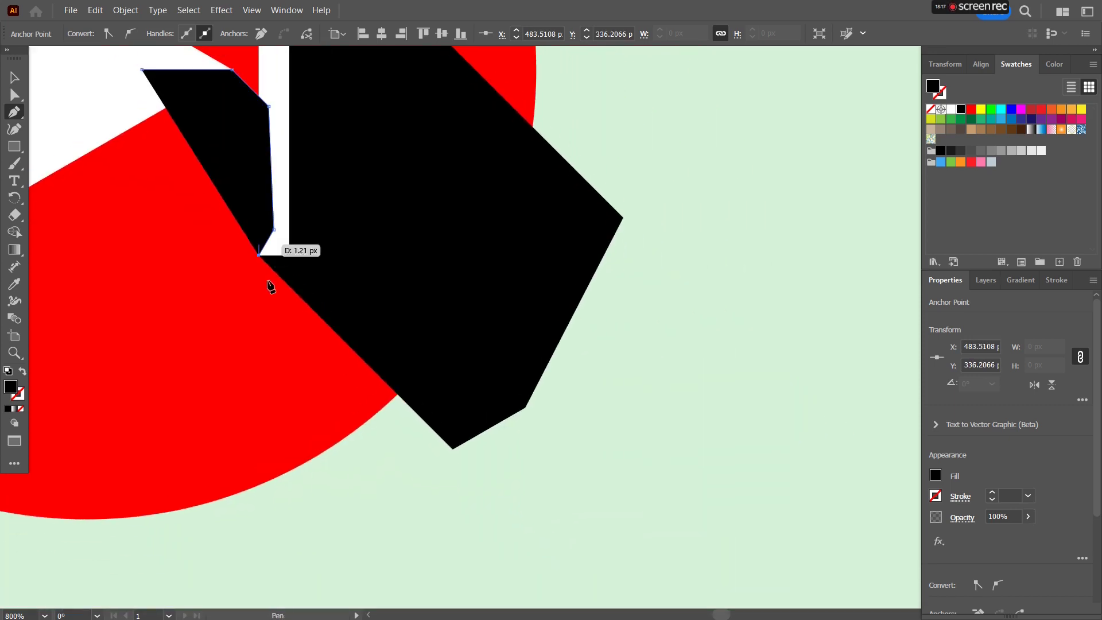
click(452, 449)
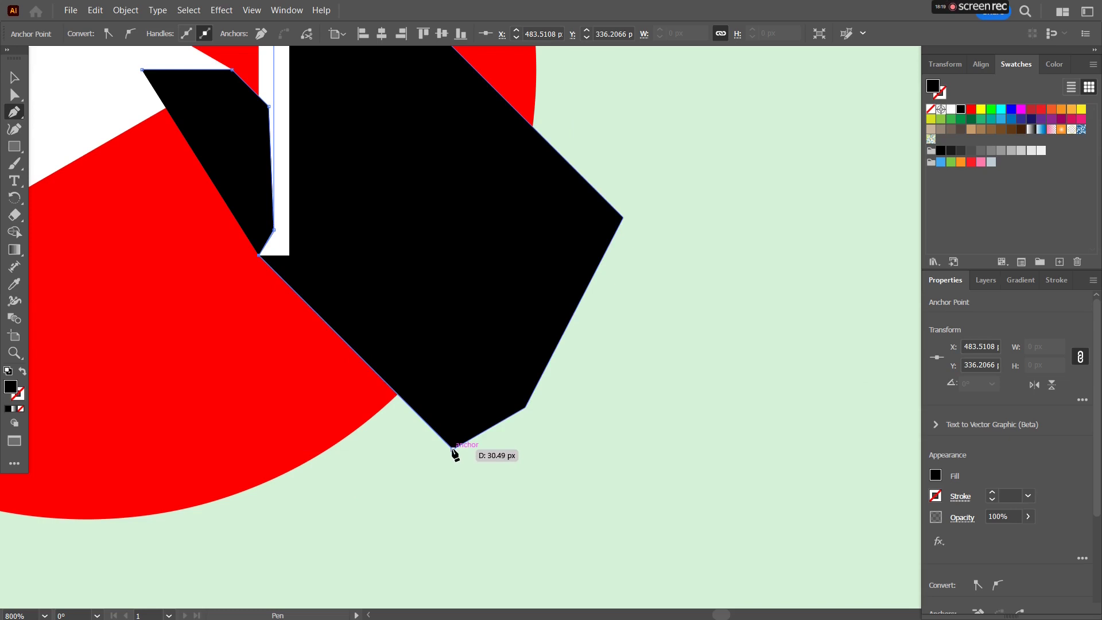
click(384, 489)
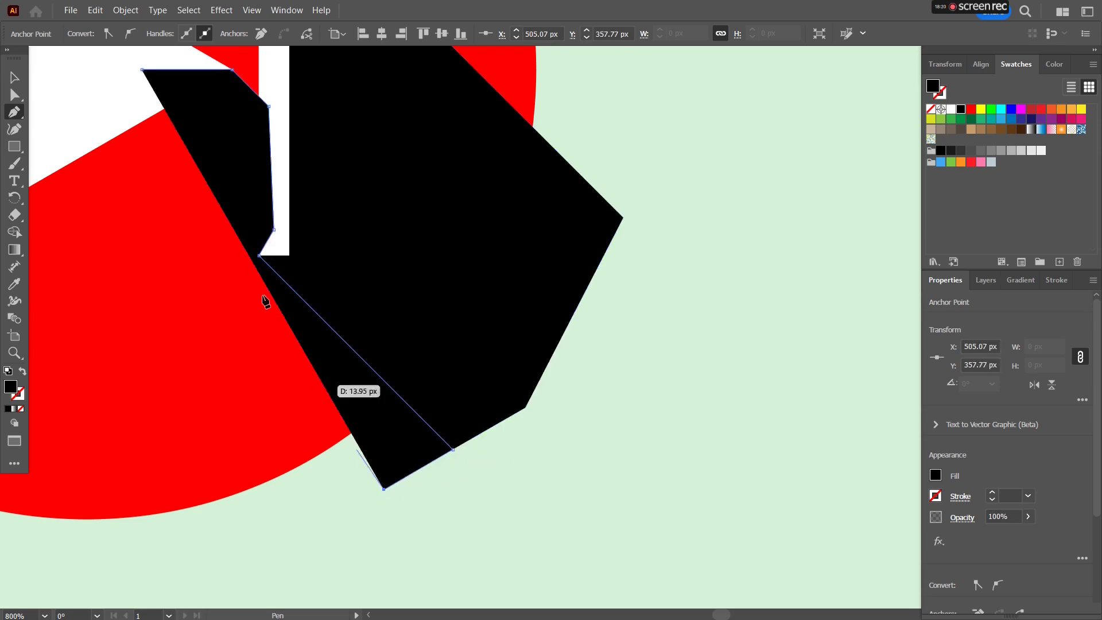
click(102, 113)
click(142, 71)
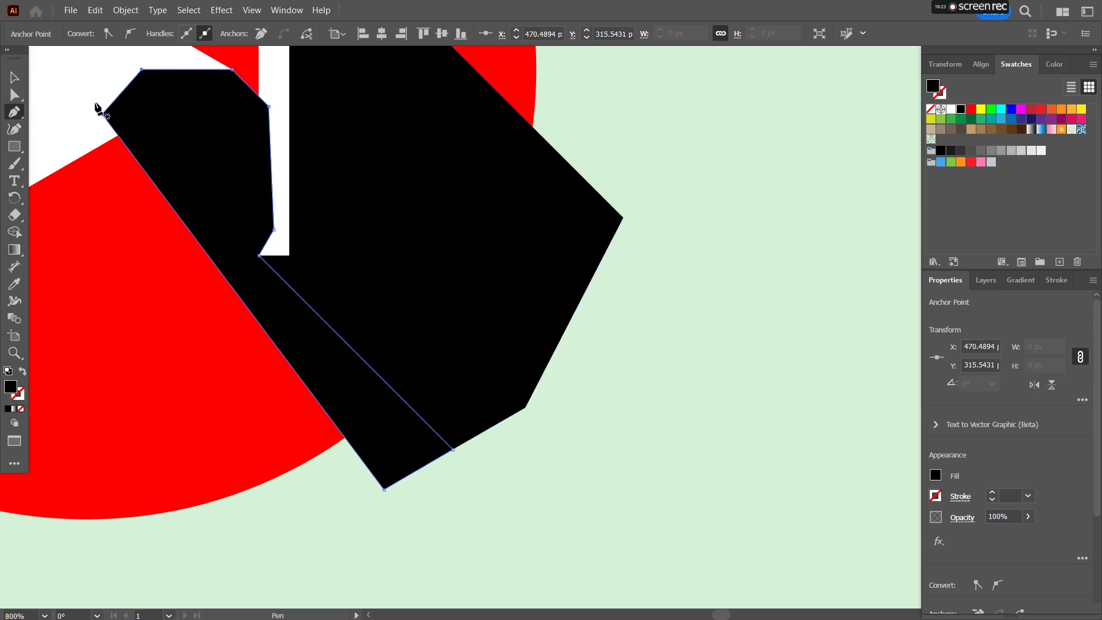
Draw another closed shadow polygon from the triangle's lower corner down the diagonal to the existing shadow's tip
drag(98, 108, 415, 36)
click(251, 131)
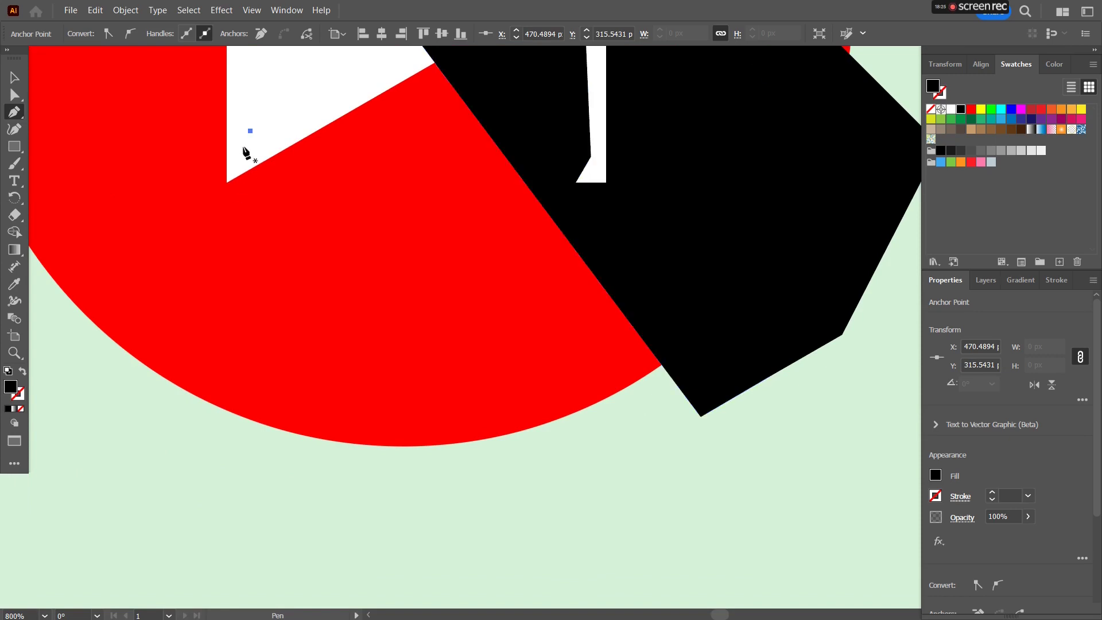
click(228, 183)
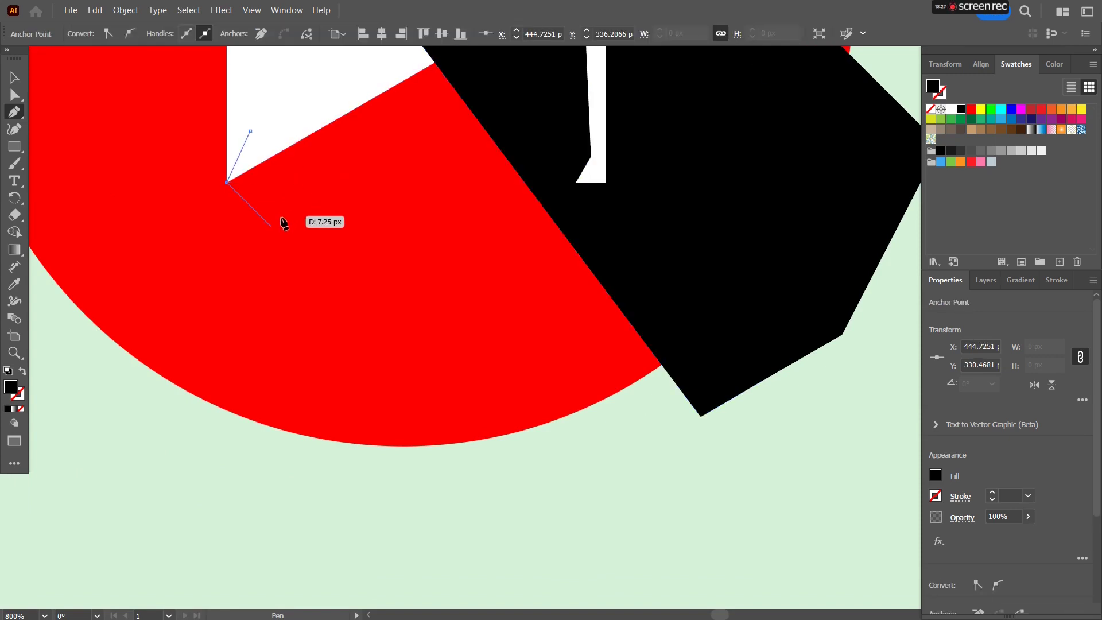
click(543, 498)
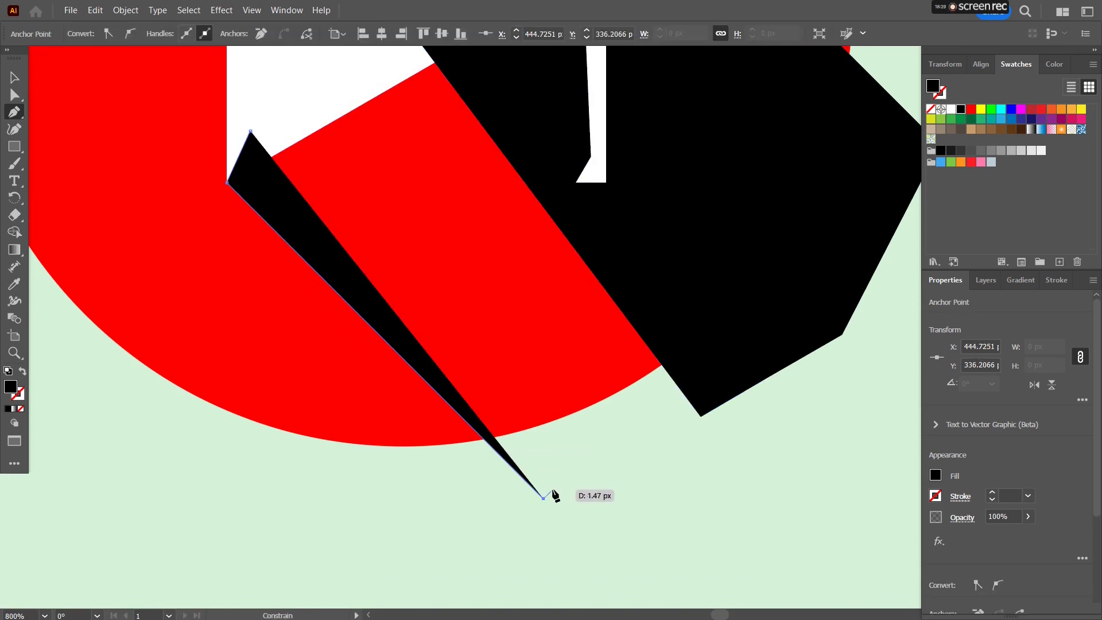
click(700, 415)
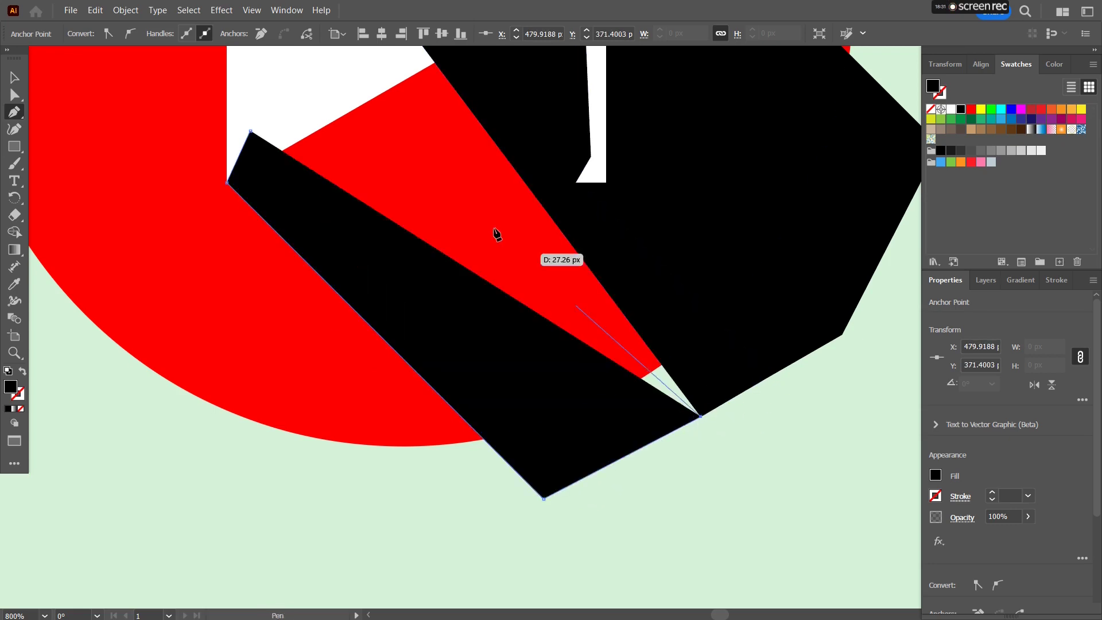
drag(497, 236, 551, 307)
click(504, 153)
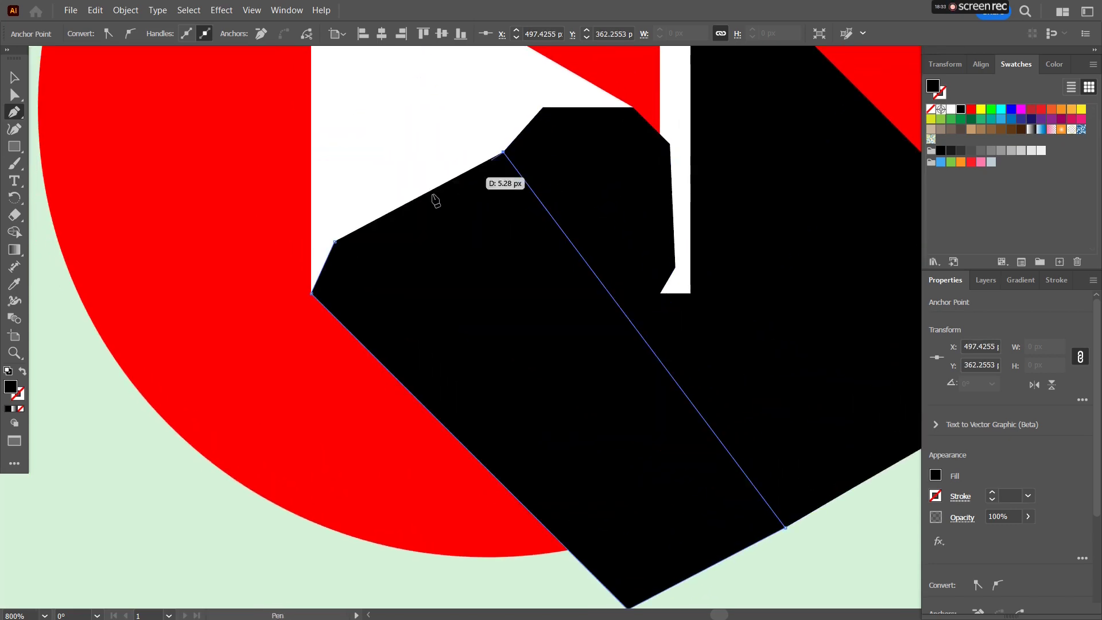
click(334, 242)
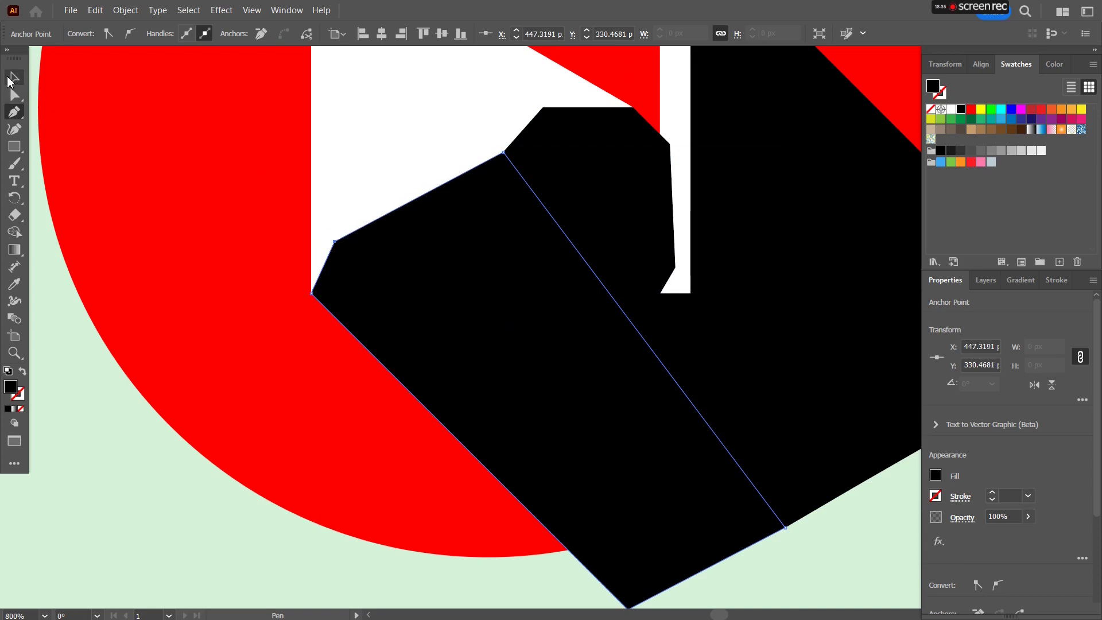
Select all the black skip-forward shadow pieces and merge them into one with the Shape Builder
click(14, 77)
scroll(157, 196, down, 2)
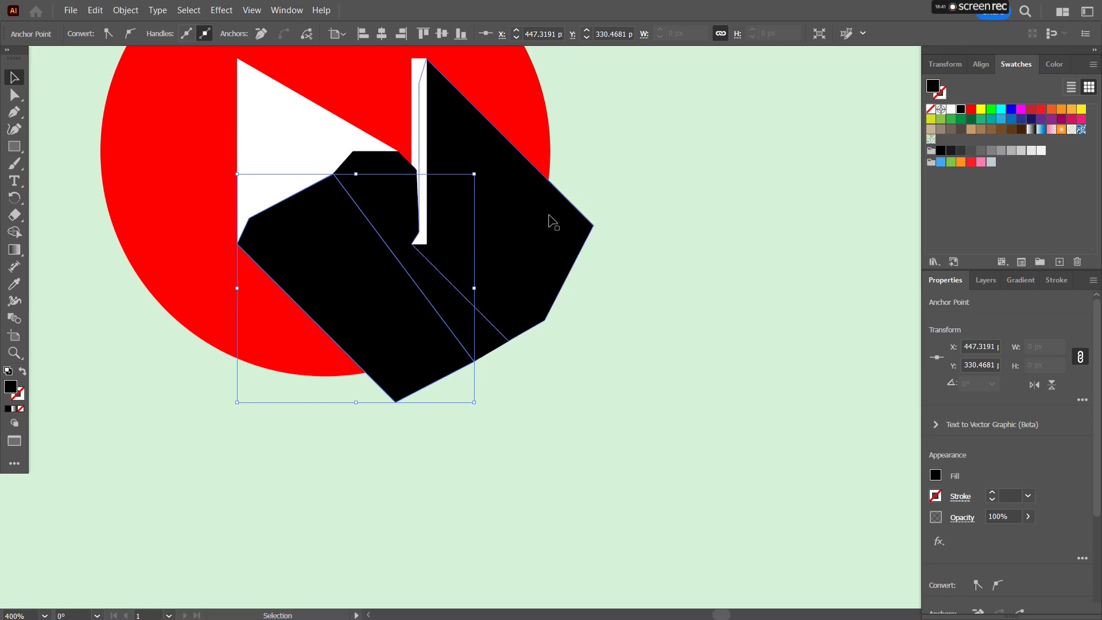
shift+click(492, 351)
shift+click(536, 295)
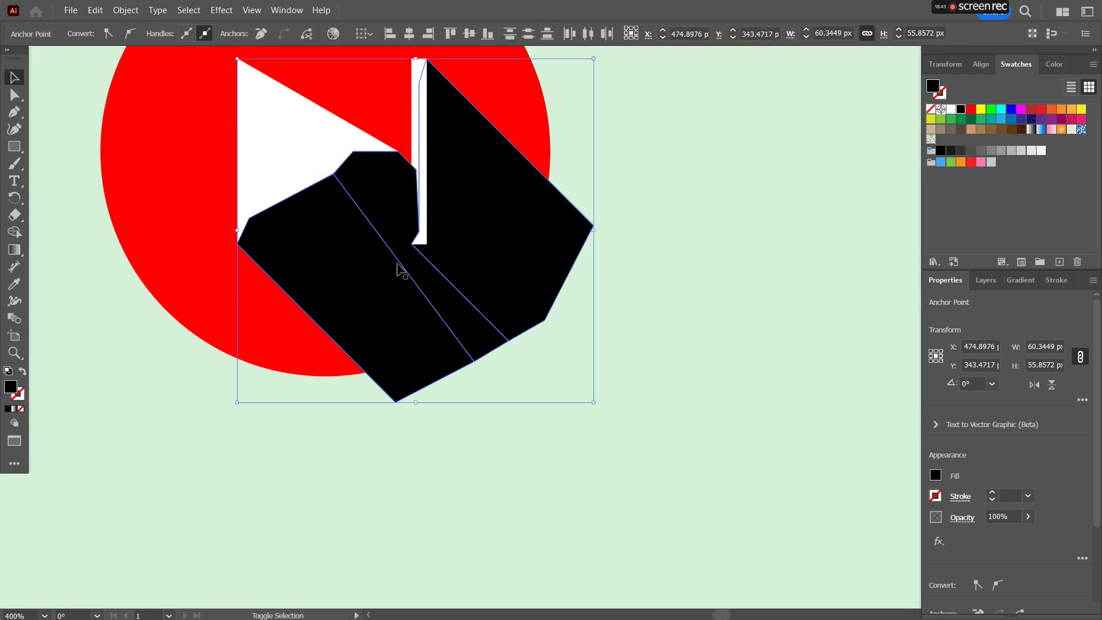
click(15, 232)
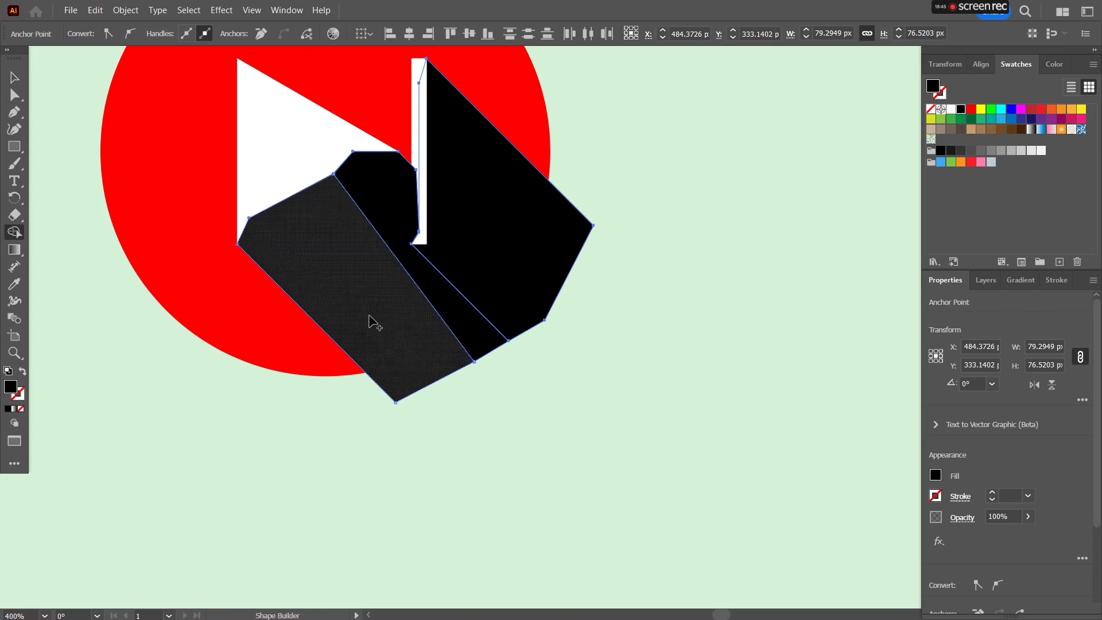
mouse_move(369, 320)
mouse_down()
mouse_move(505, 253)
mouse_move(167, 204)
mouse_up()
Add the red circle and remove the shadow part outside it with Shape Builder
key(v)
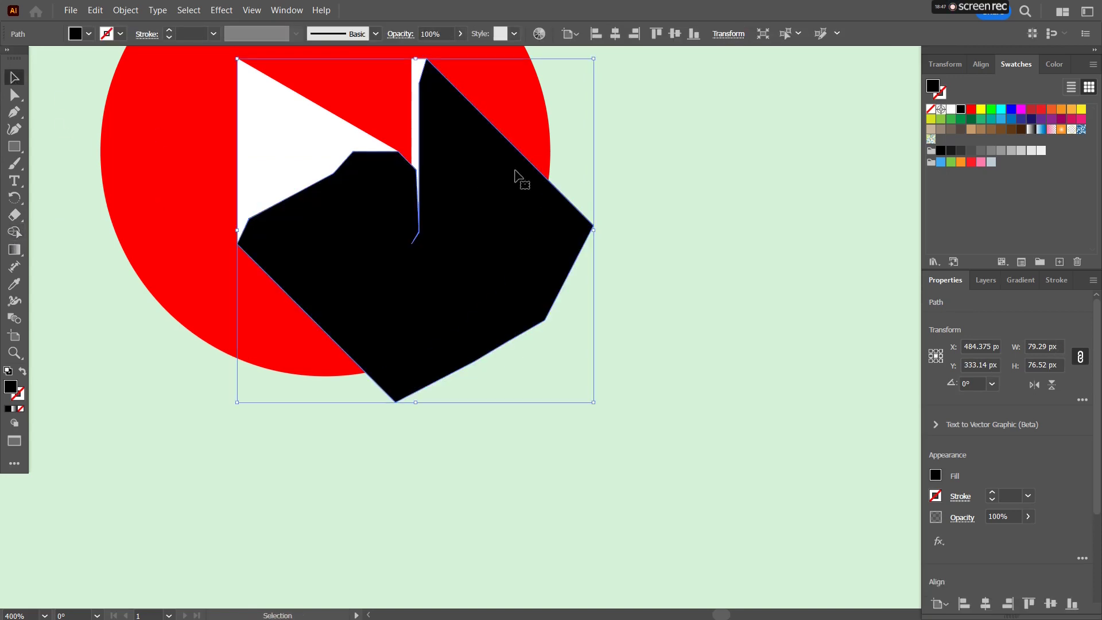
key(a)
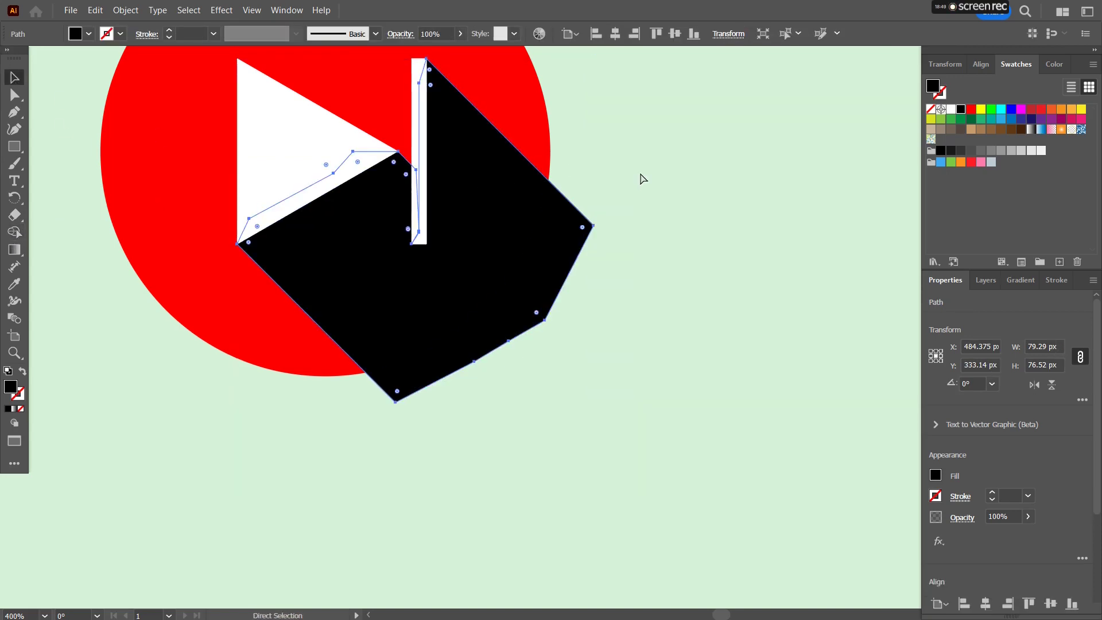
key(v)
shift+click(523, 86)
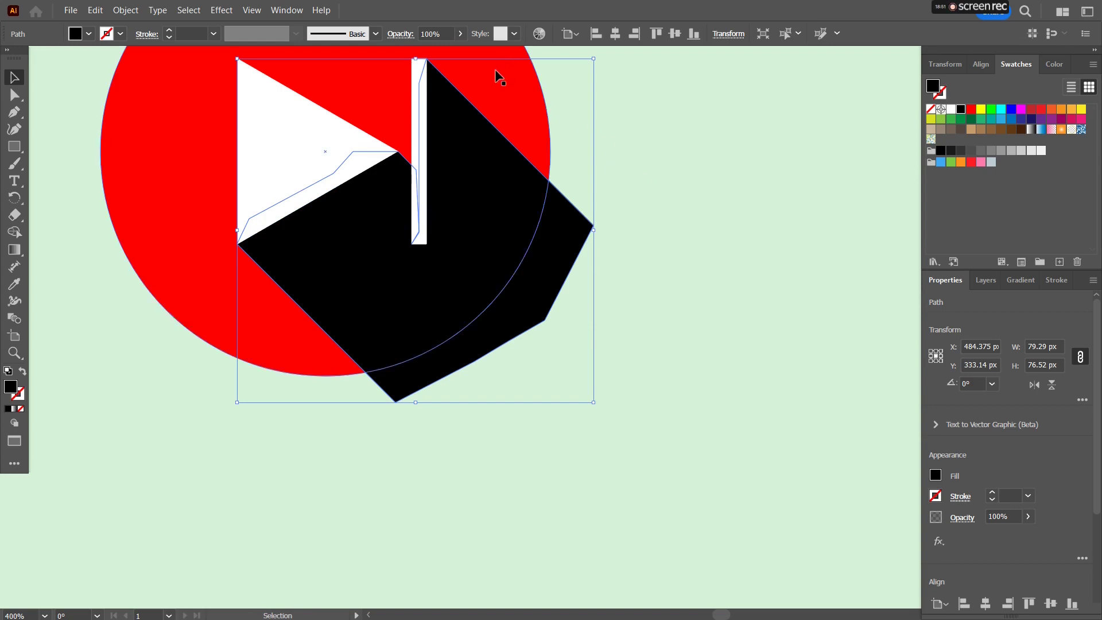
key(shift+m)
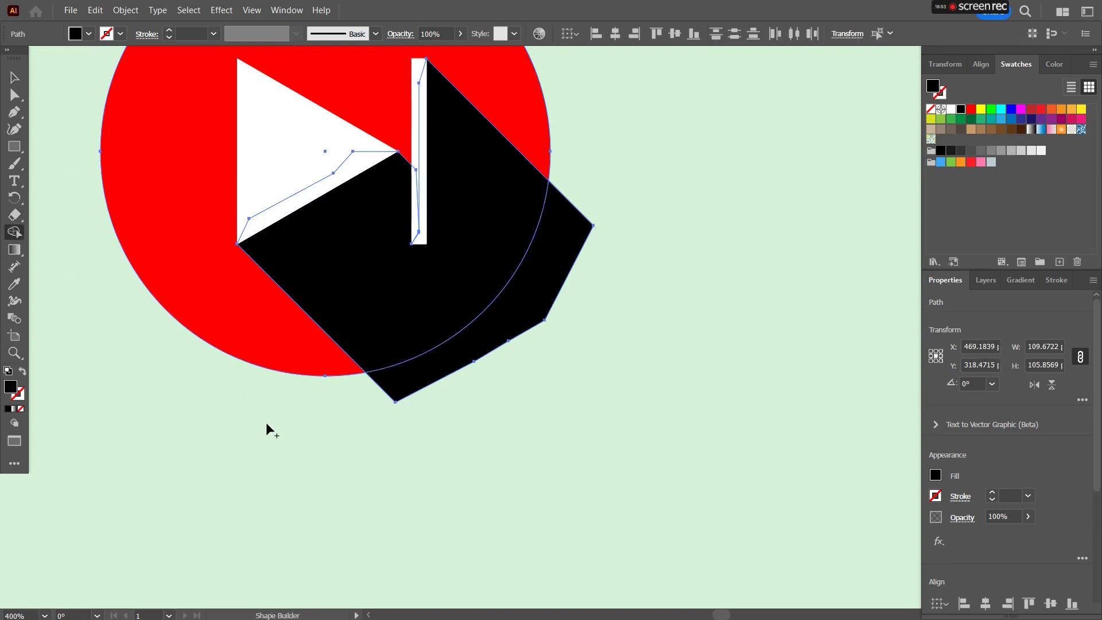
mouse_move(345, 405)
mouse_down()
mouse_move(482, 351)
mouse_move(418, 356)
mouse_up()
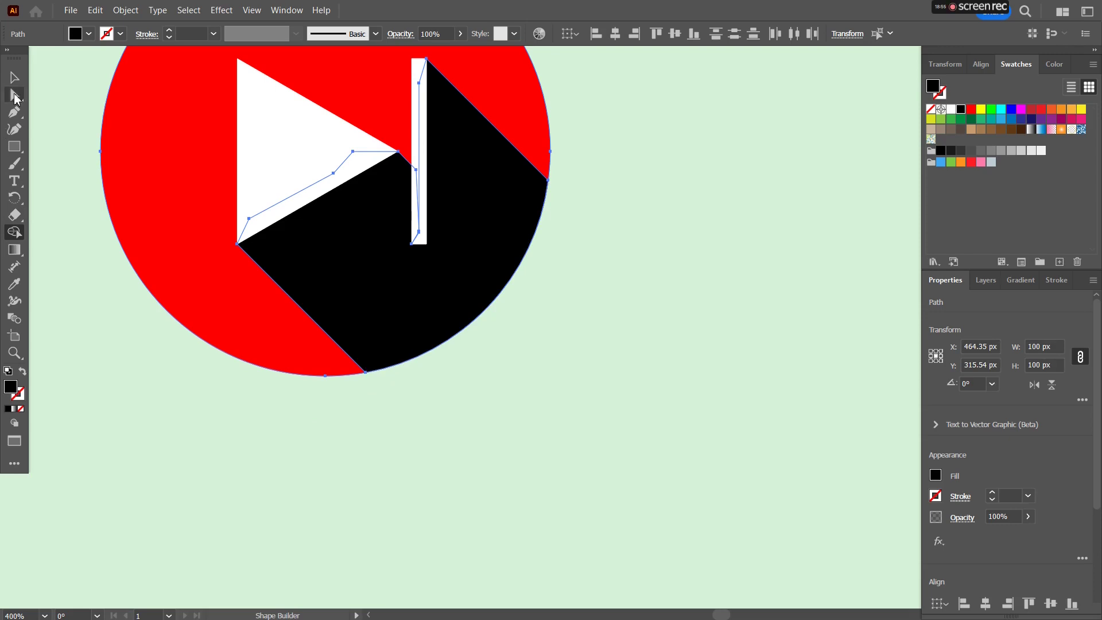
Select the trimmed shadow alone and set its opacity to 20%
click(15, 80)
click(630, 250)
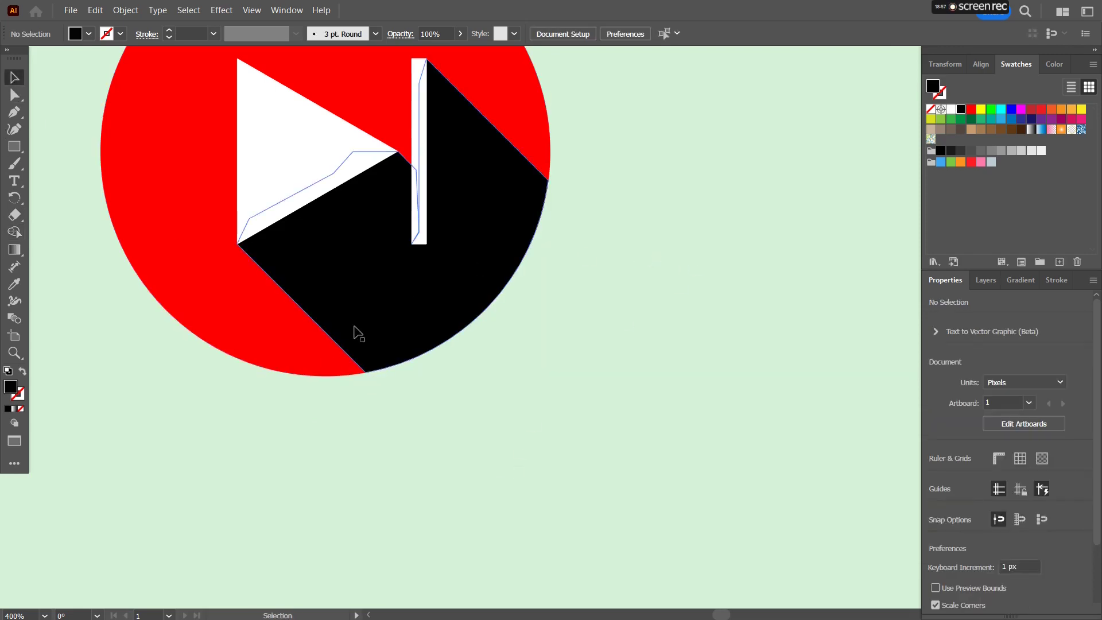
click(351, 328)
click(1003, 516)
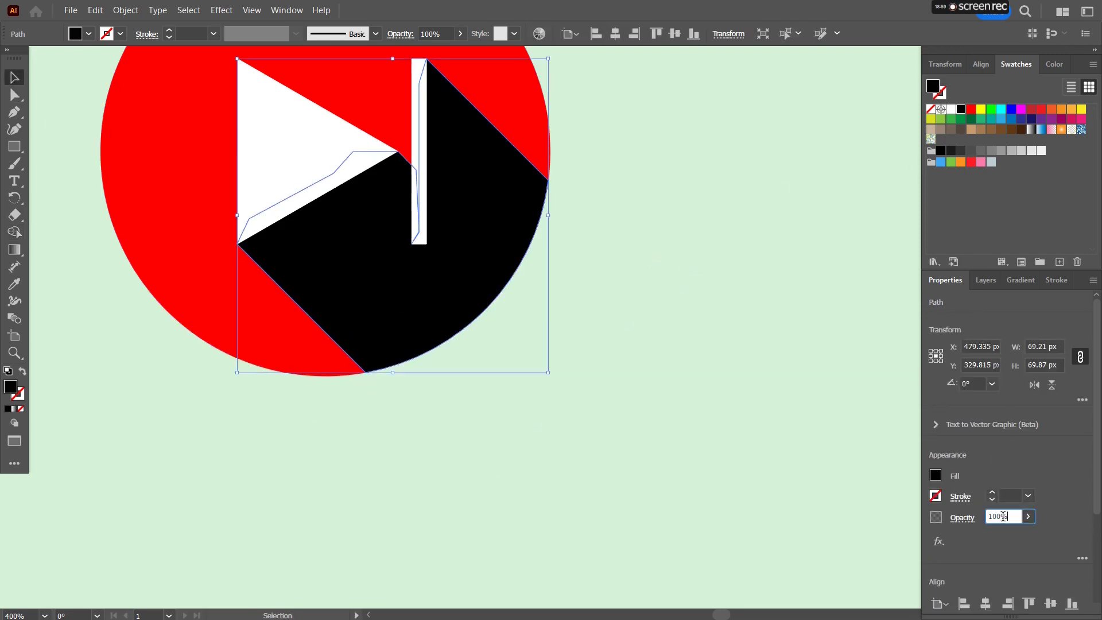
text(20)
key(Return)
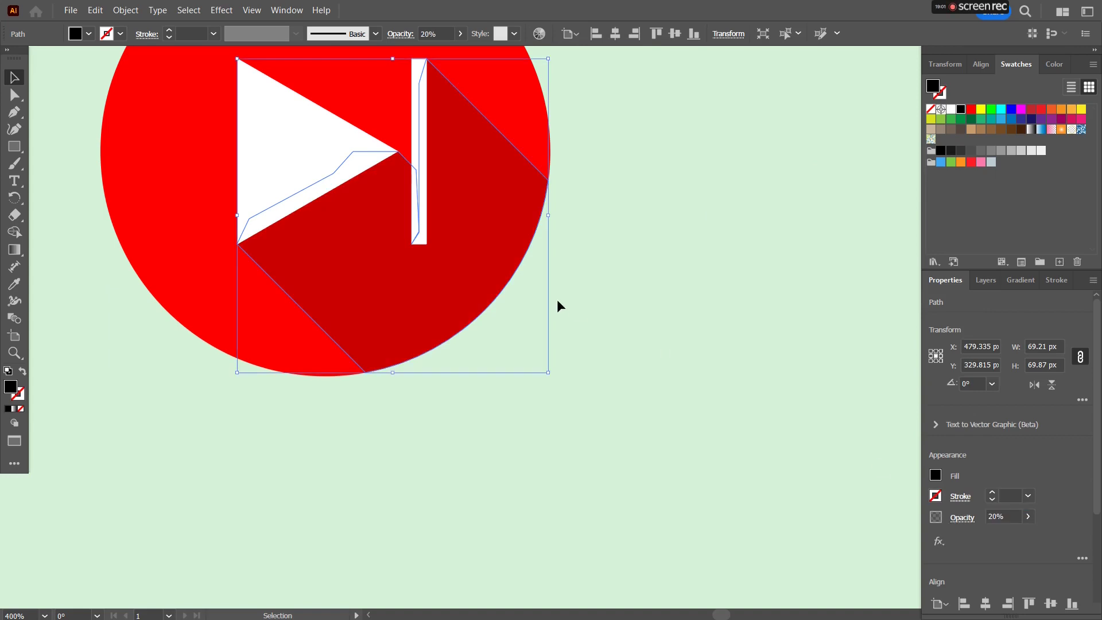
Marquee-select the skip-back icon and move it up into the top row
click(607, 294)
scroll(607, 294, down, 3)
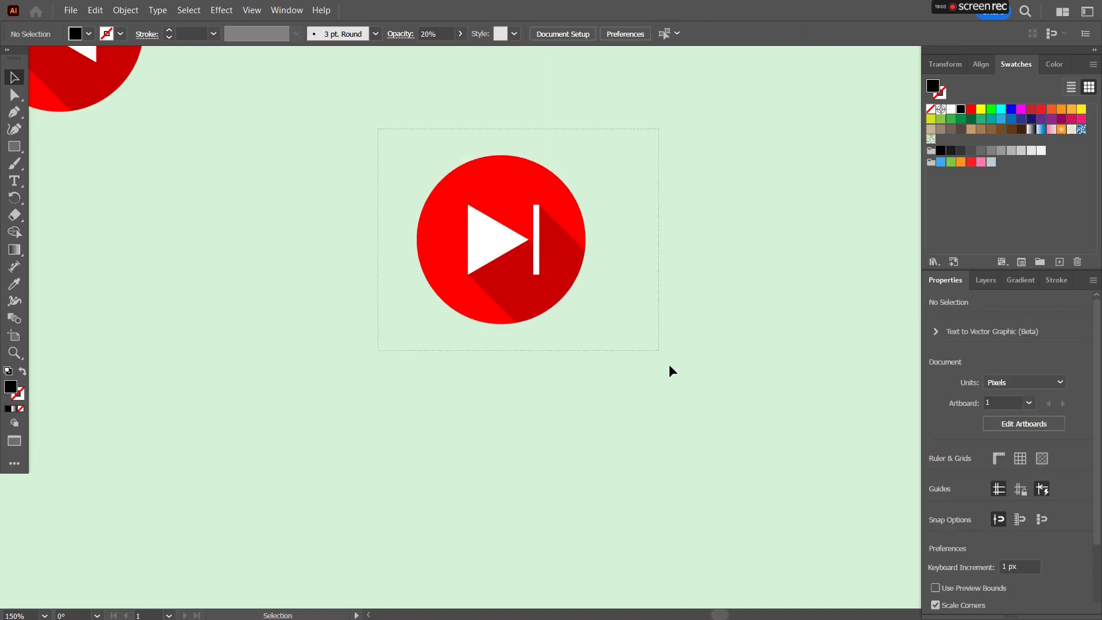
key(ctrl+z)
key(ctrl+z)
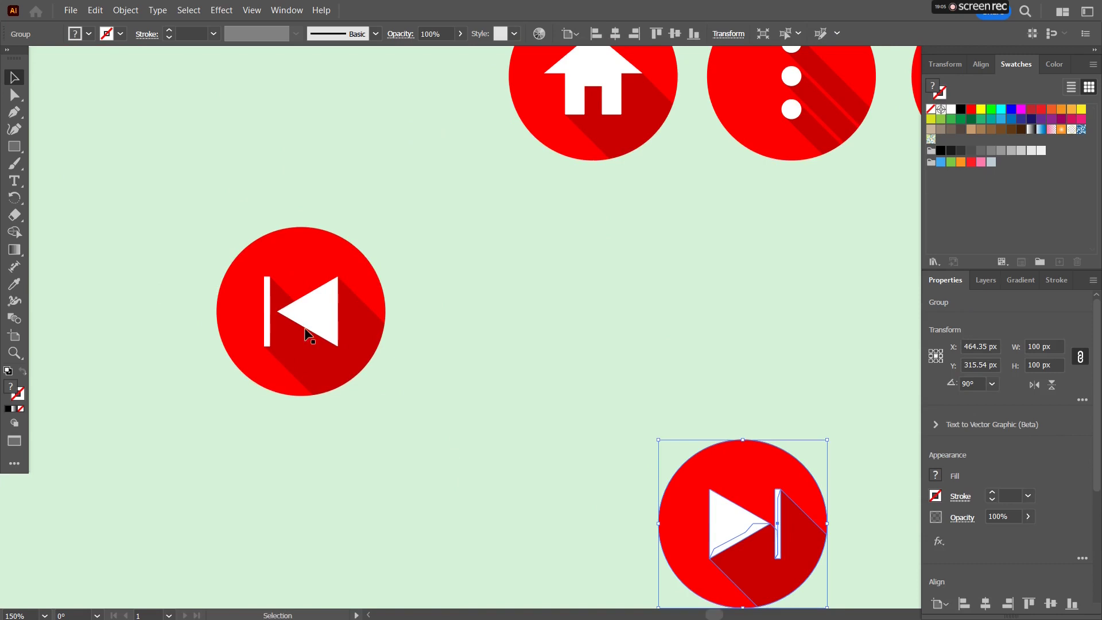
drag(205, 246, 403, 426)
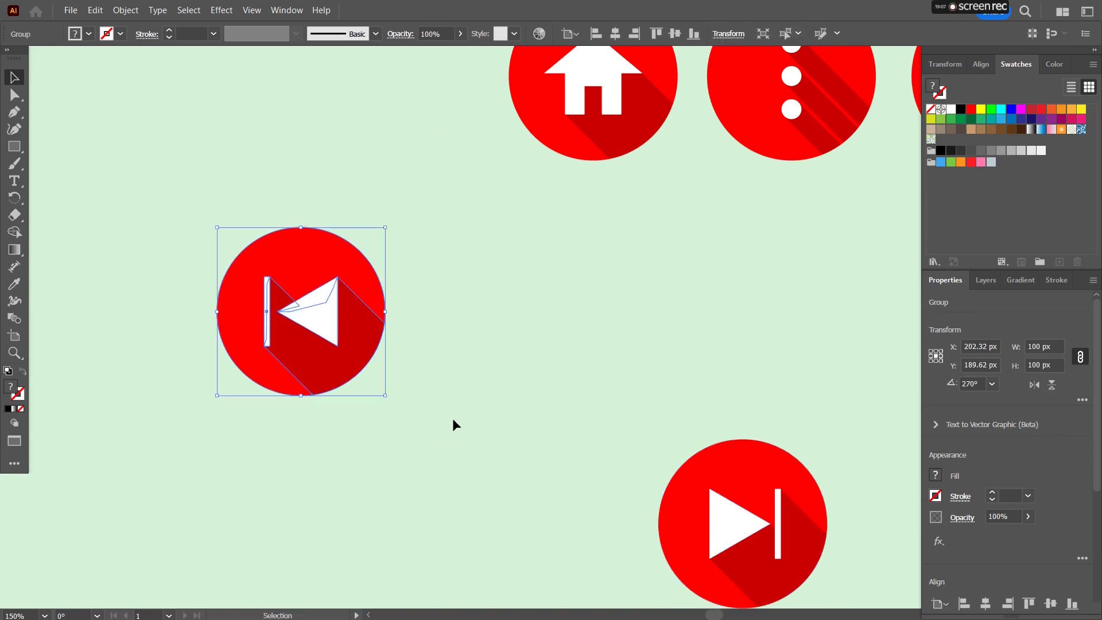
drag(336, 361, 236, 81)
Place the skip-forward icon beside it and nudge the skip-back icon slightly left
scroll(412, 205, up, 2)
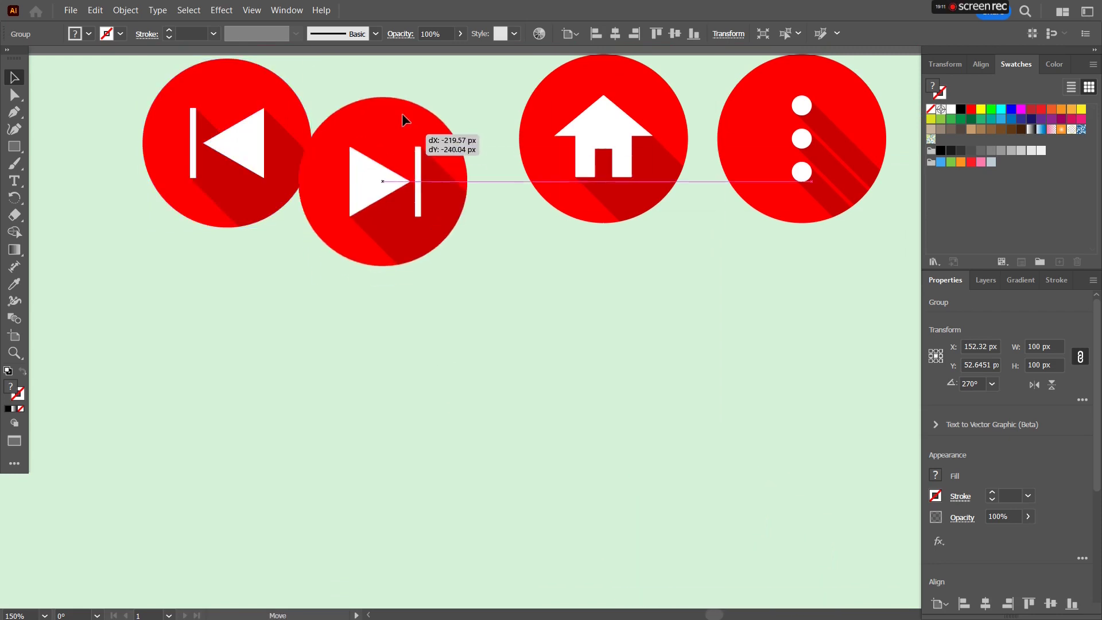
drag(402, 113, 435, 92)
scroll(471, 247, down, 2)
drag(471, 250, 318, 342)
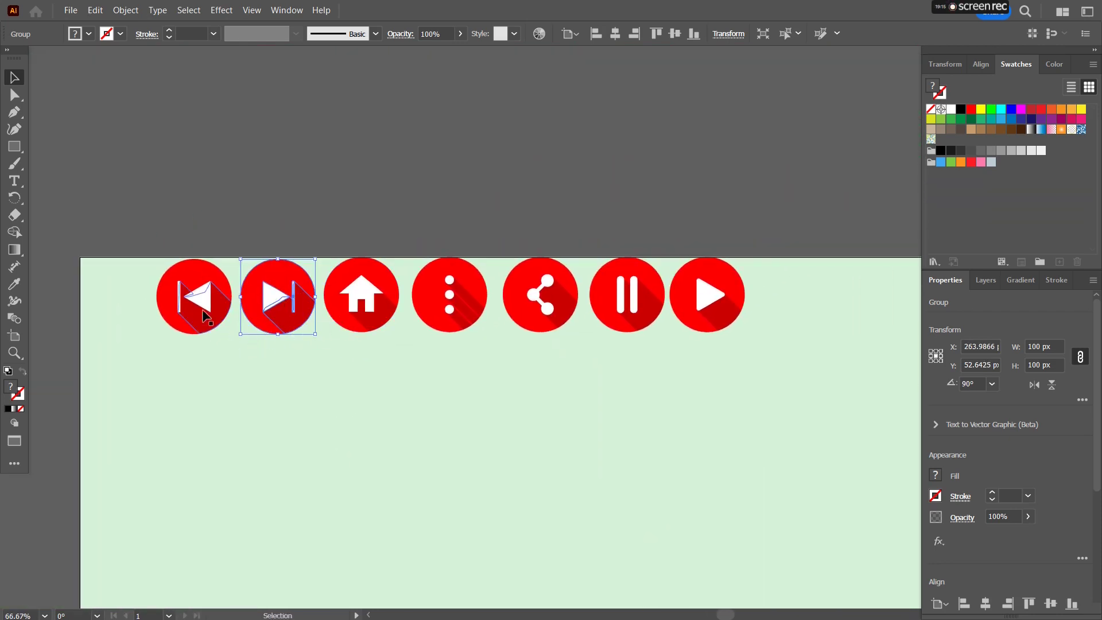
drag(200, 328, 190, 328)
click(250, 394)
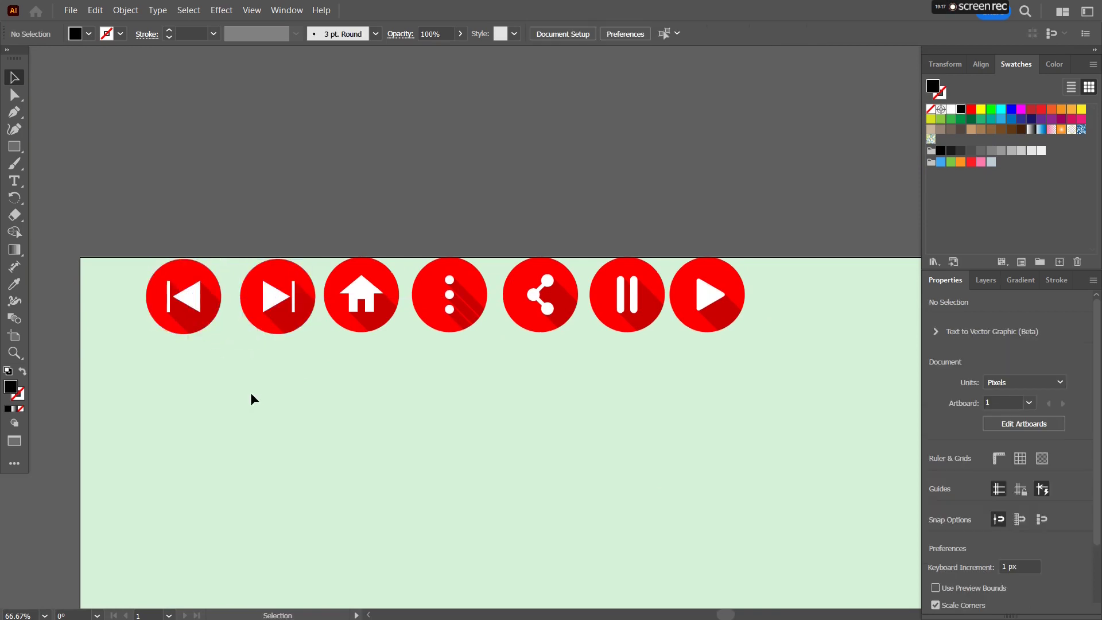